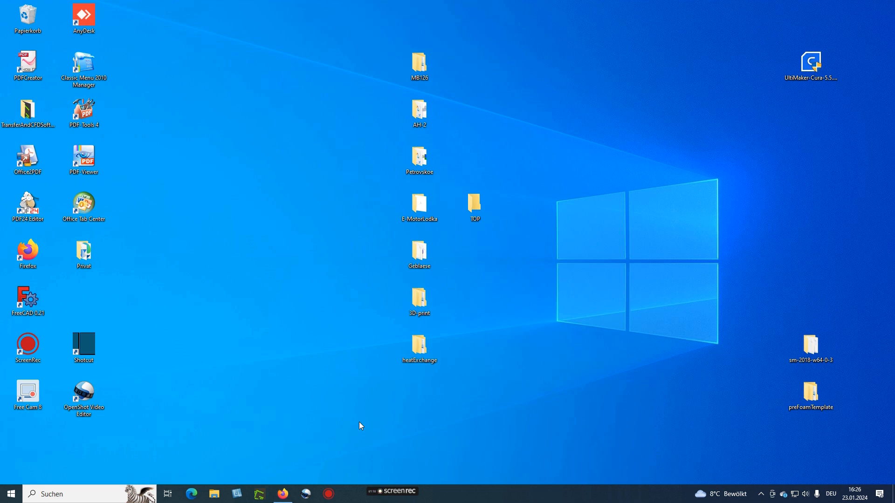
# Restore Firefox and open the OpenFOAM snappyHexMesh mesh generation documentation page in a new tab
pyautogui.moveTo(373, 498)
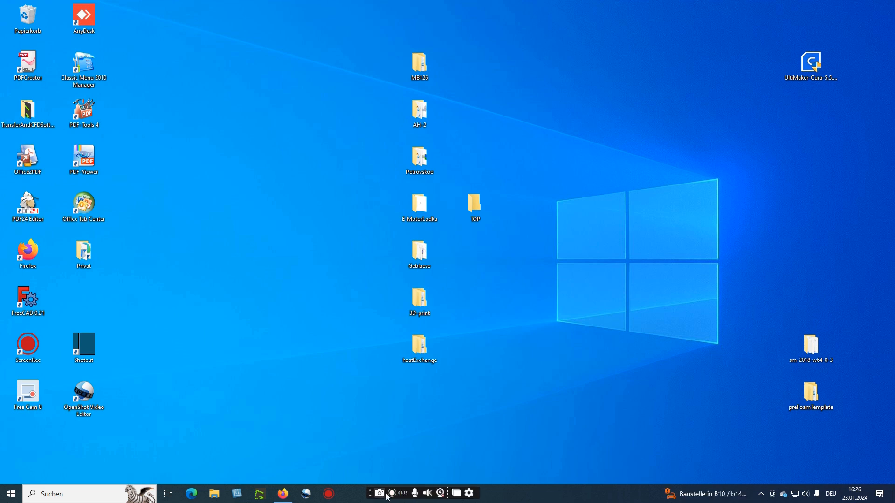
pyautogui.click(391, 493)
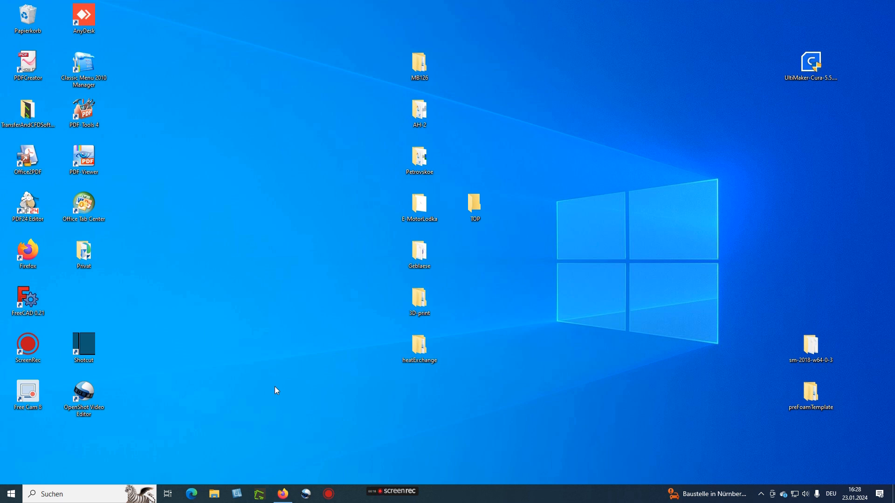
pyautogui.moveTo(290, 493)
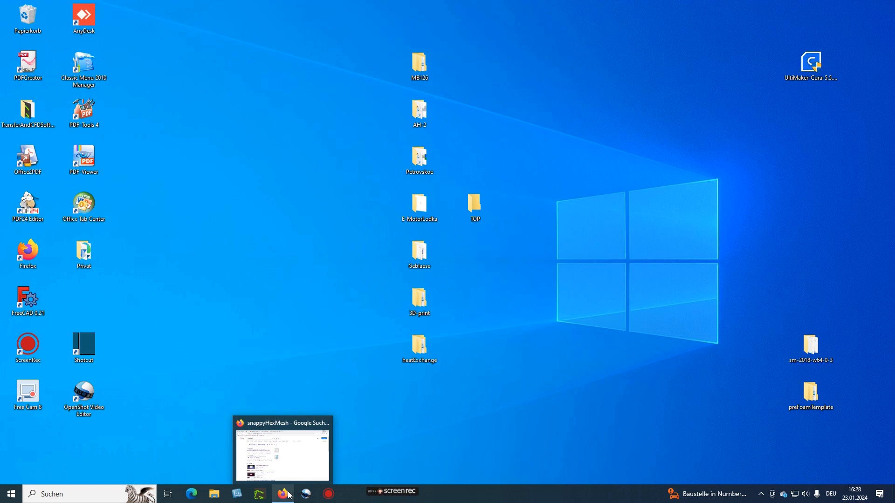
pyautogui.click(289, 494)
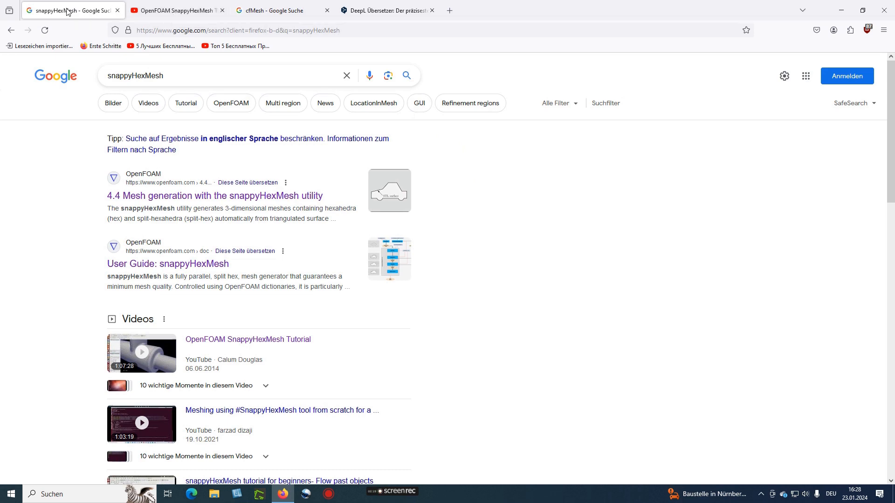
pyautogui.click(175, 11)
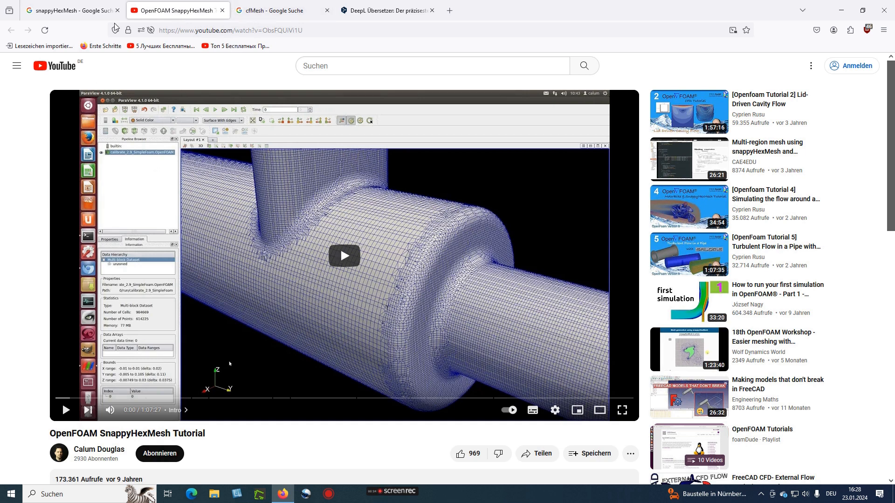
pyautogui.click(84, 11)
pyautogui.middleClick(184, 196)
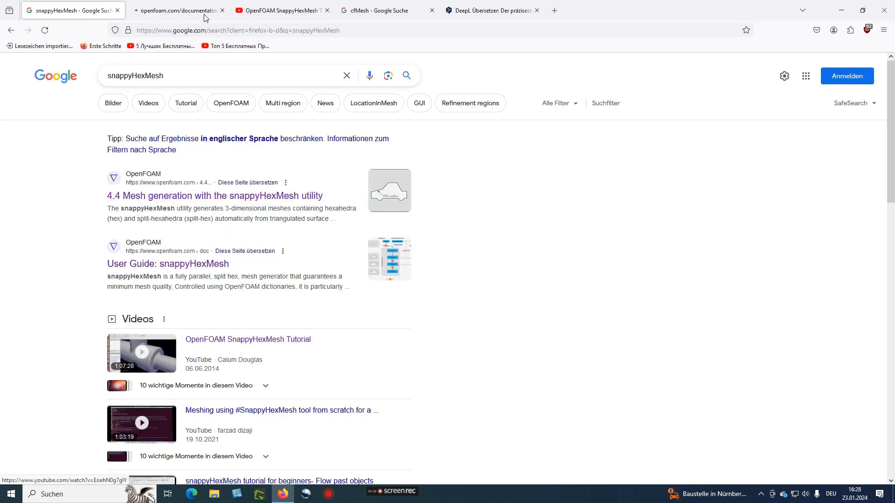
pyautogui.click(201, 11)
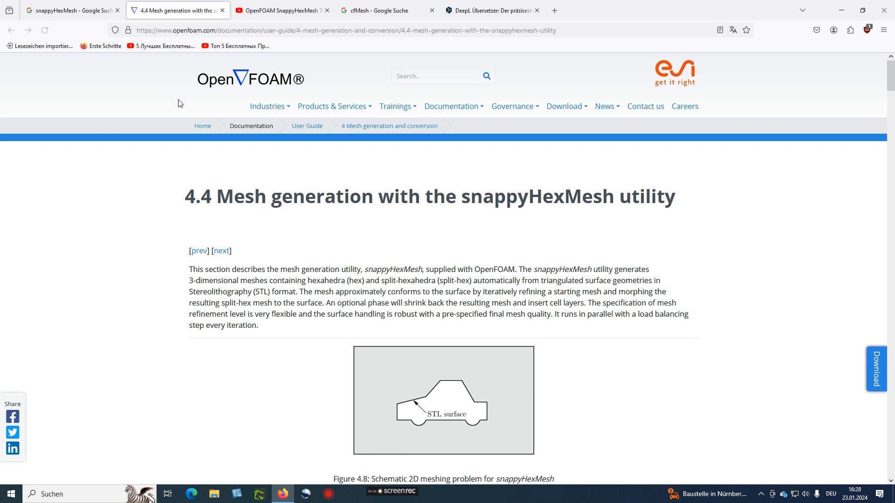
pyautogui.moveTo(218, 198); pyautogui.dragTo(675, 201)
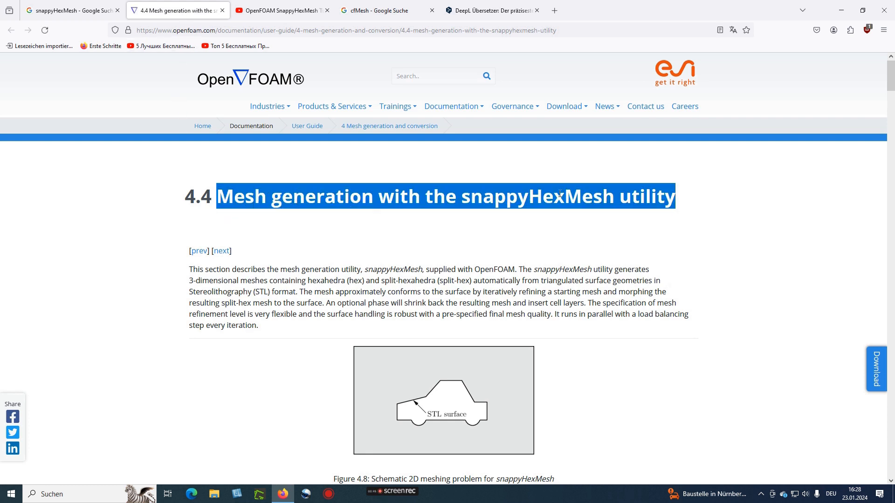
# Open two cfMesh search results in background tabs and view the cfMesh open source page
pyautogui.click(294, 10)
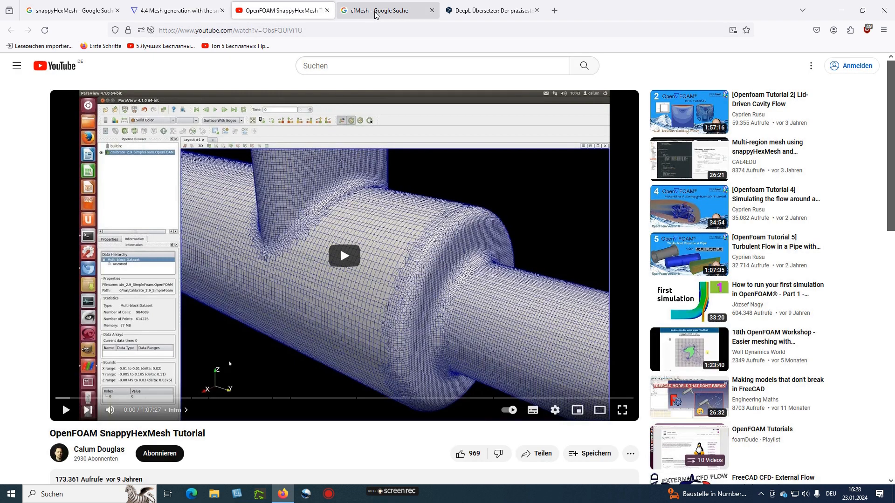
pyautogui.click(378, 11)
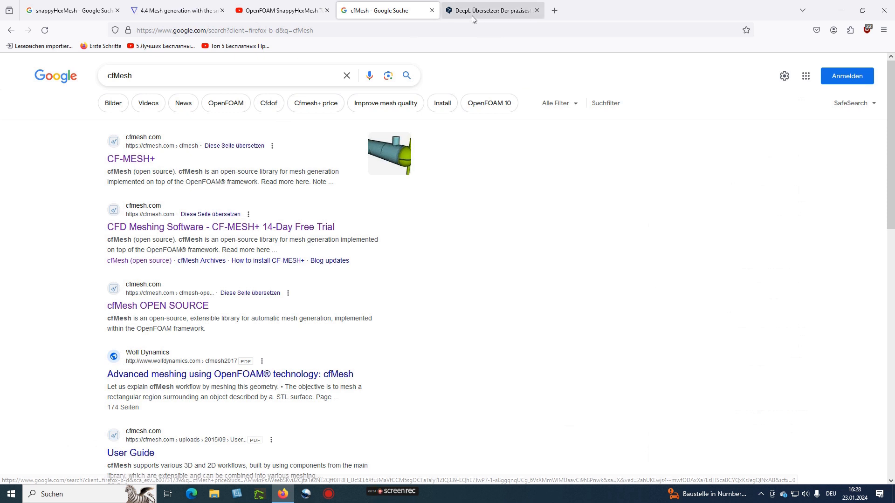
pyautogui.middleClick(143, 231)
pyautogui.middleClick(144, 306)
pyautogui.click(554, 10)
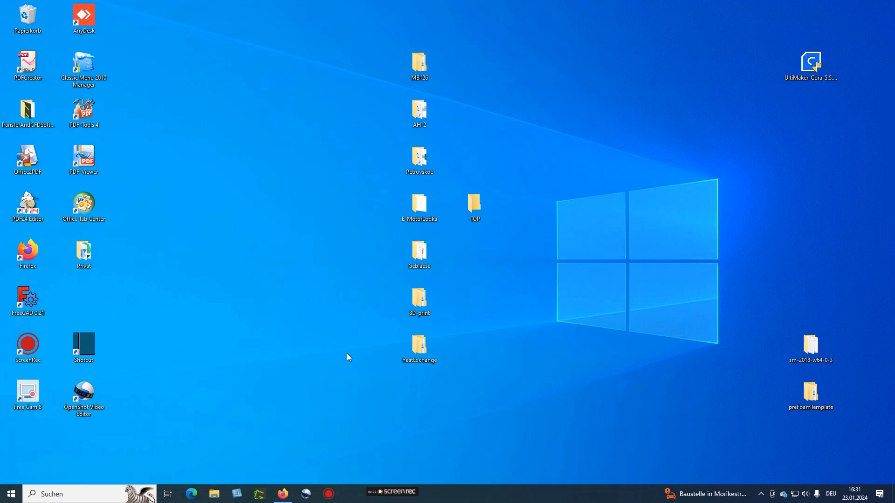
# Open Final-AndrewJacksonSlidesOFW7 from preFoamTemplate > DOKUMENTATION > 1.1_TUTORIALS_Snappy
pyautogui.doubleClick(812, 390)
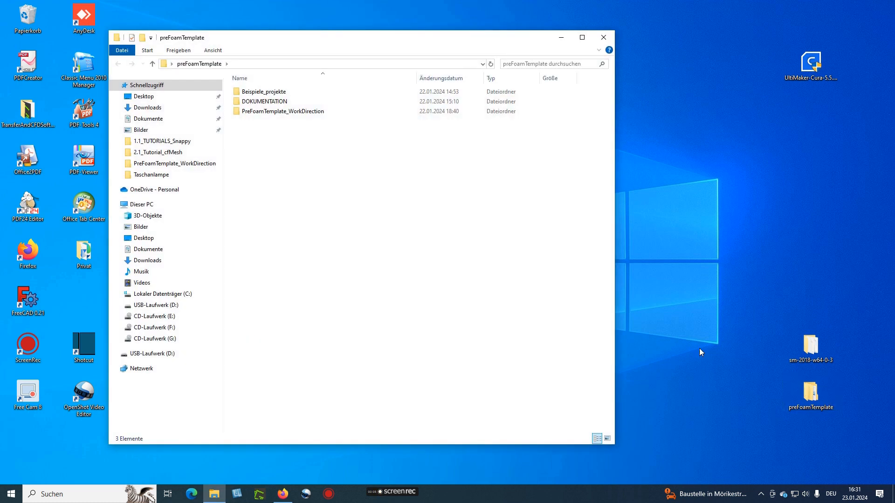
pyautogui.doubleClick(266, 106)
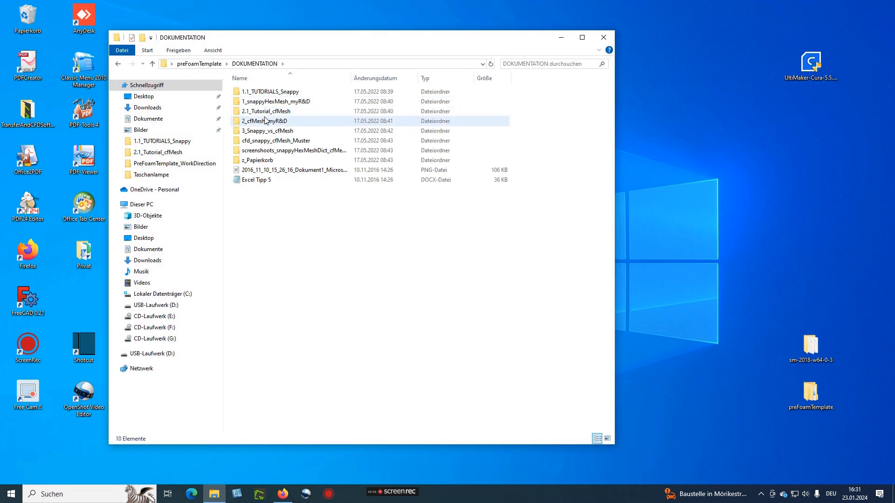
pyautogui.doubleClick(269, 93)
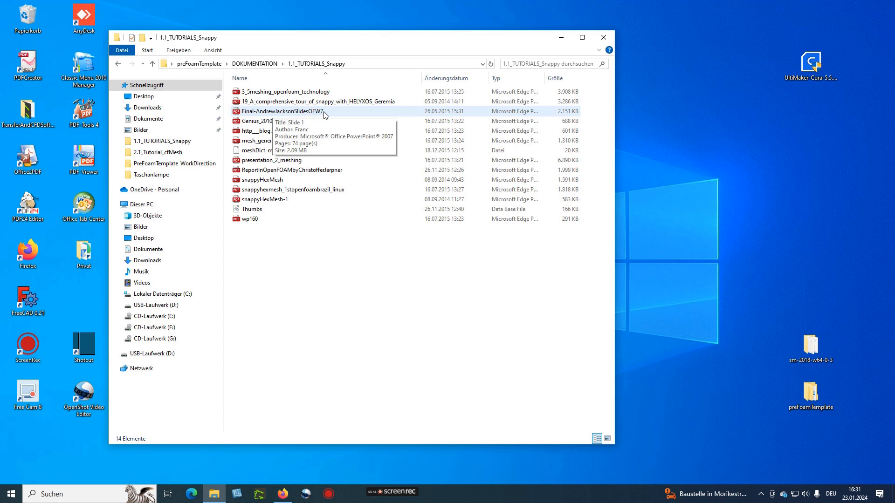
pyautogui.doubleClick(290, 112)
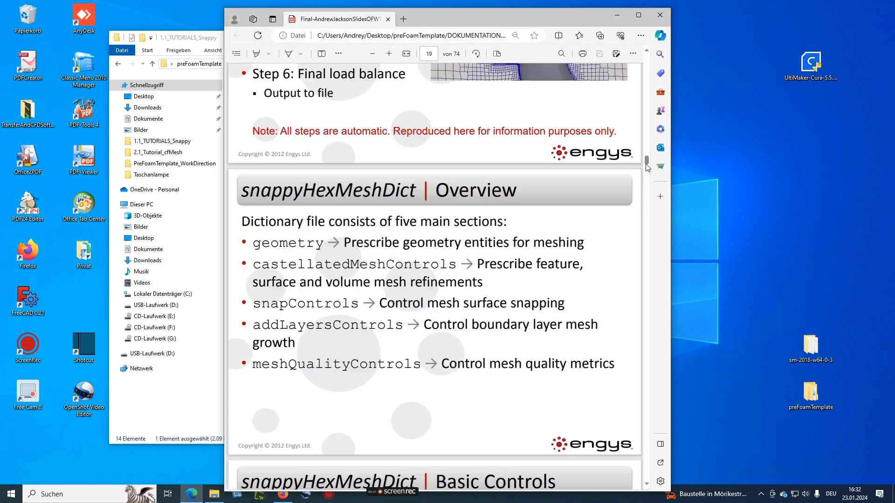
# Read through the snappyHexMeshDict overview slides
pyautogui.moveTo(646, 161); pyautogui.dragTo(646, 47)
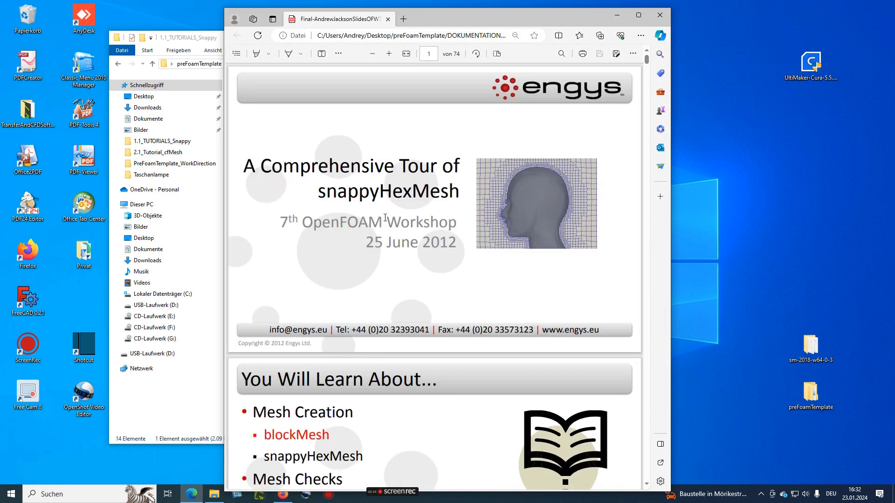
pyautogui.scroll(-15, 380, 217)
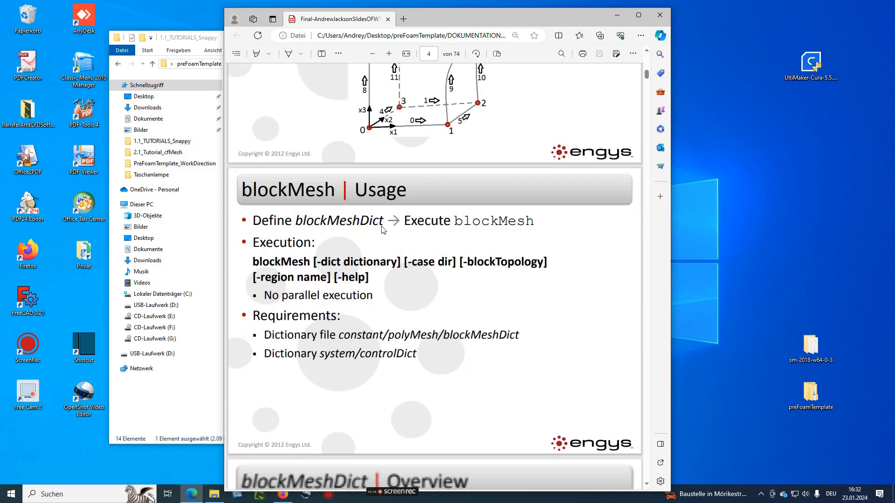
pyautogui.scroll(-20, 272, 183)
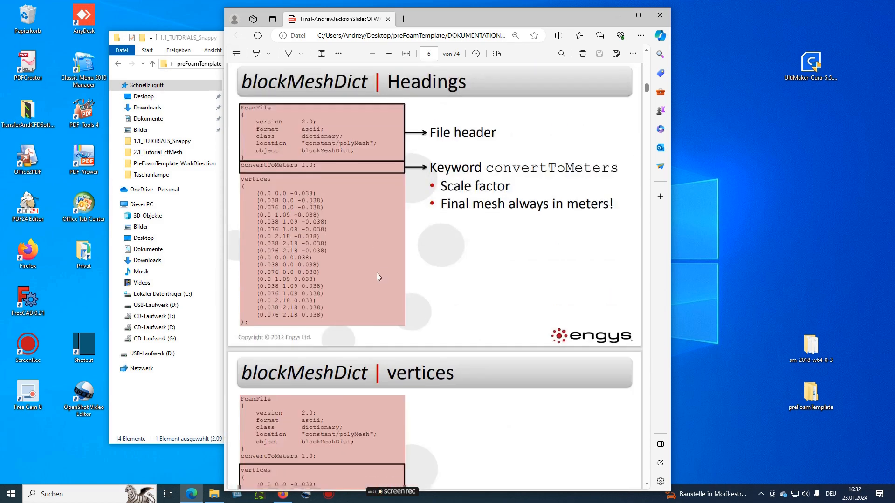
pyautogui.scroll(-20, 379, 273)
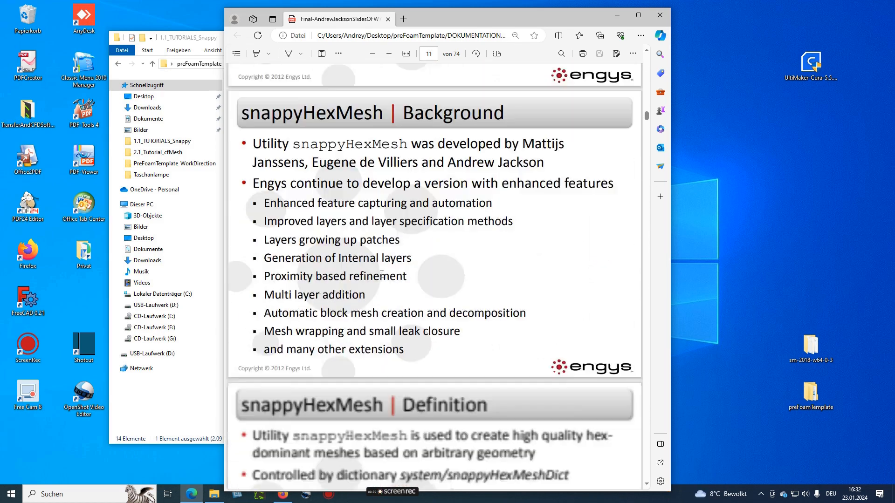
pyautogui.scroll(-15, 381, 272)
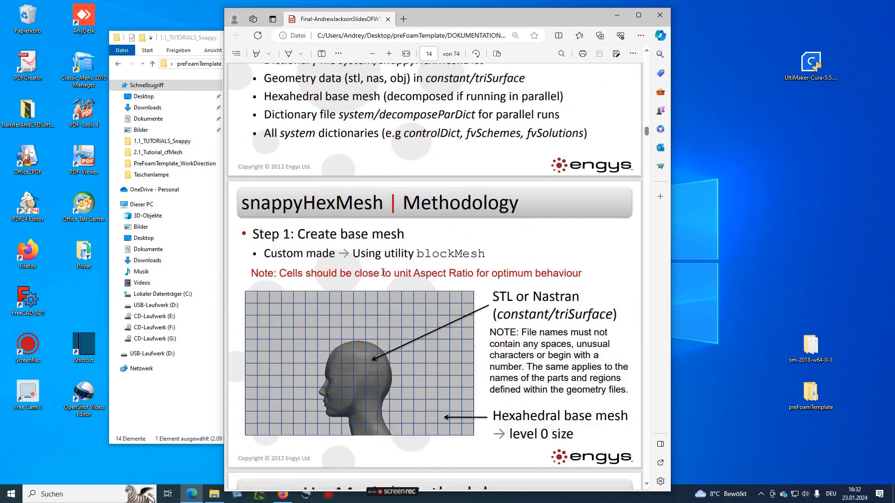
pyautogui.scroll(-20, 385, 280)
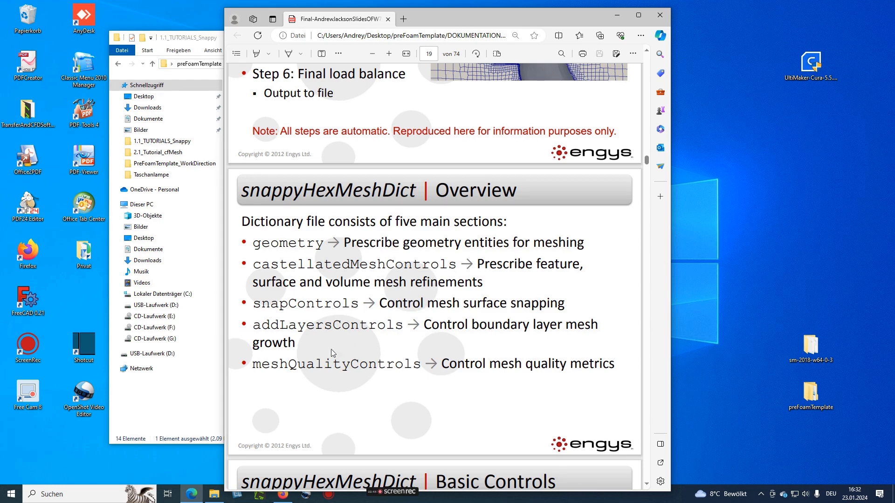
pyautogui.scroll(-10, 397, 358)
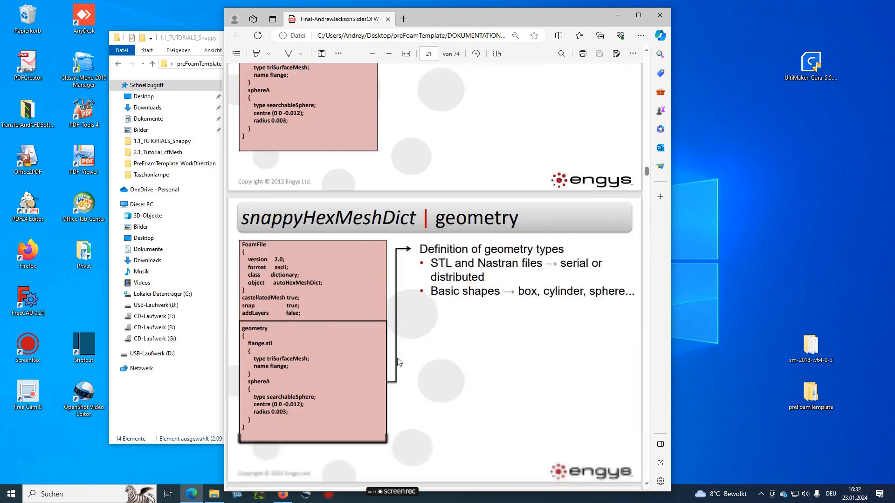
# Jump ahead to the meshQualityControls colour-coding slides, read them, and close the PDF
pyautogui.moveTo(647, 181); pyautogui.dragTo(637, 369)
pyautogui.scroll(-7, 537, 370)
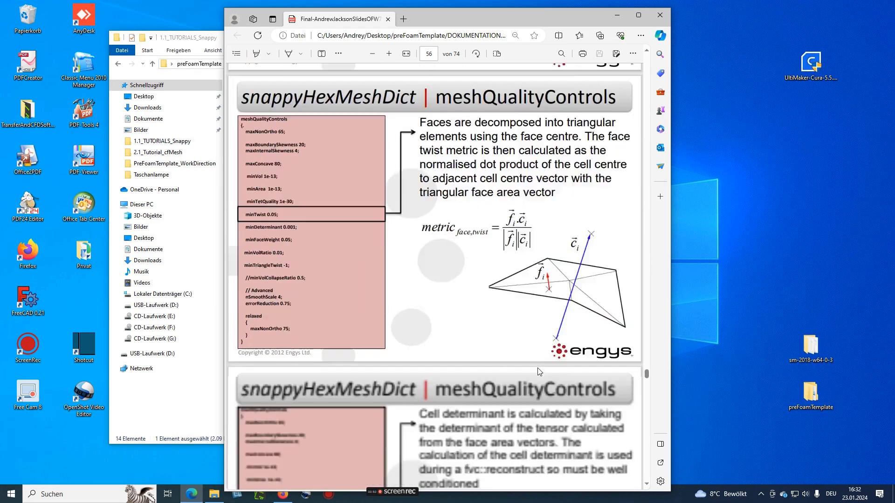
pyautogui.scroll(-12, 538, 368)
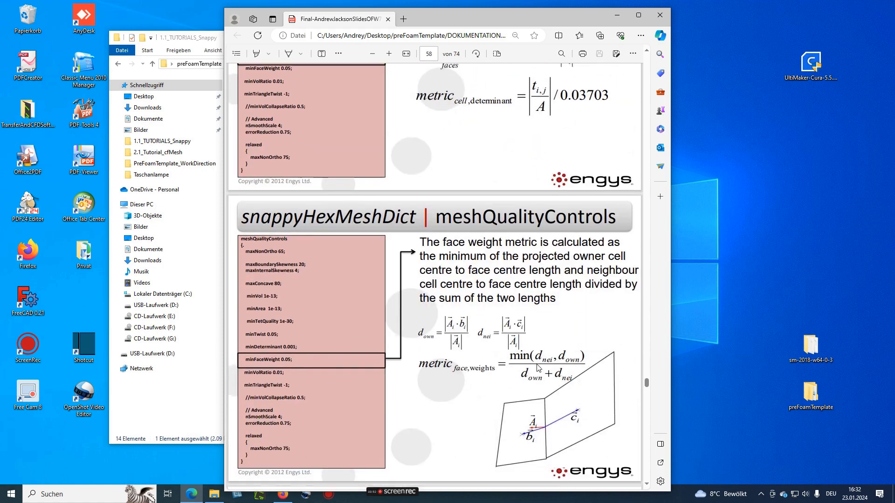
pyautogui.scroll(-12, 513, 363)
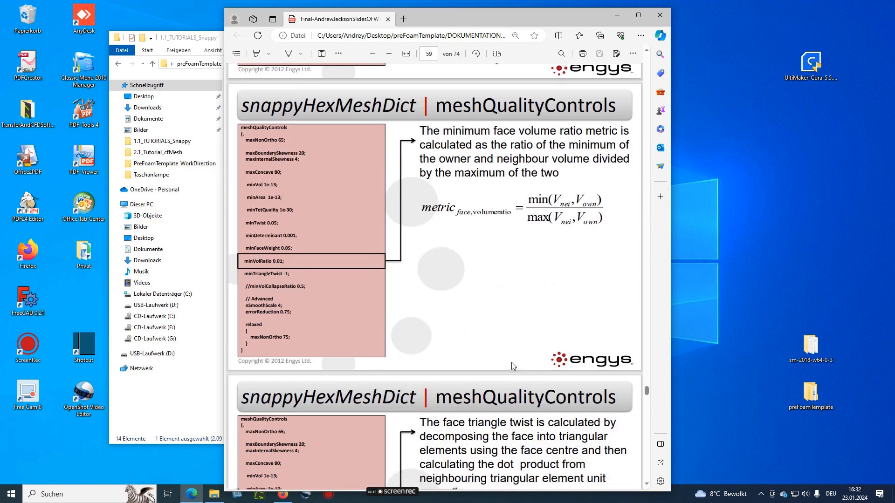
pyautogui.scroll(-6, 513, 366)
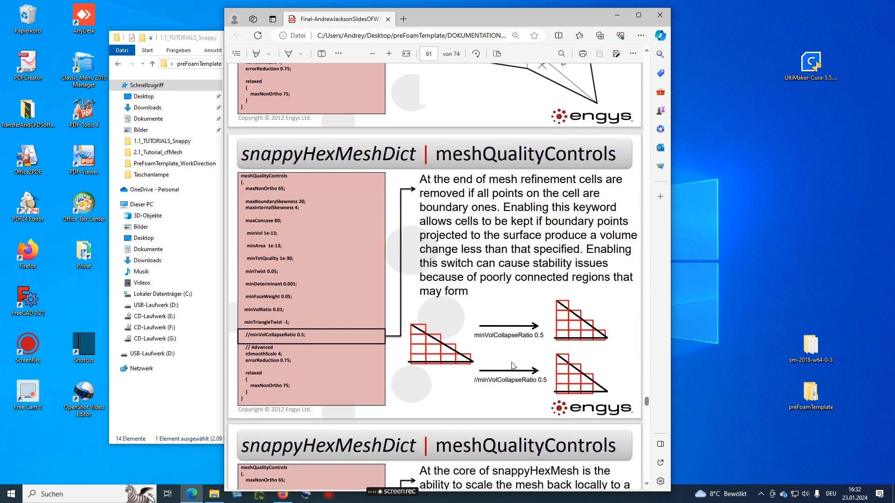
pyautogui.scroll(-10, 511, 361)
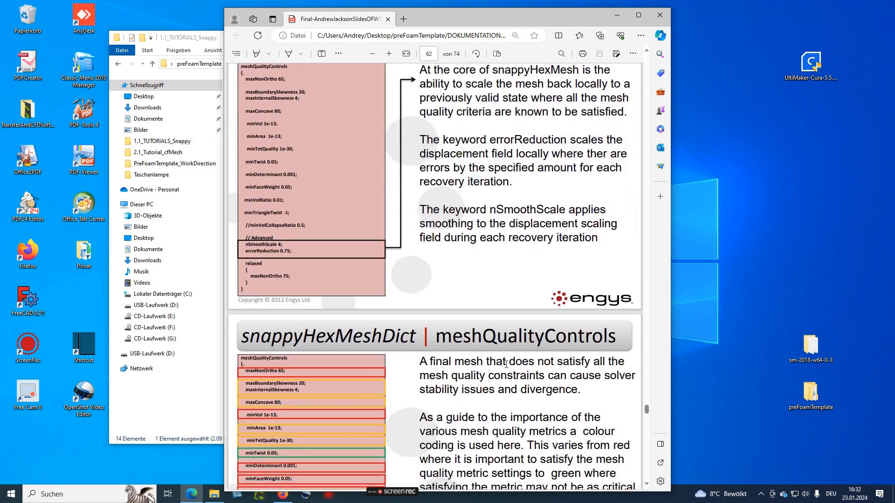
pyautogui.scroll(-3, 502, 346)
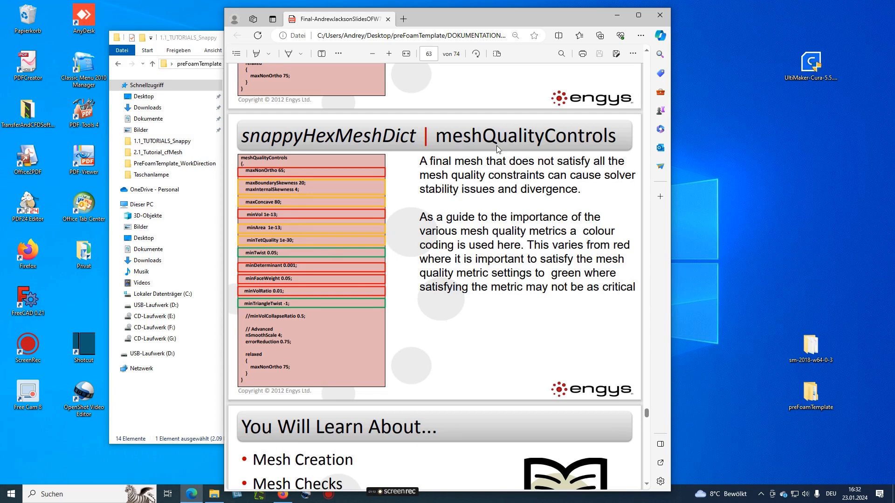
pyautogui.click(659, 15)
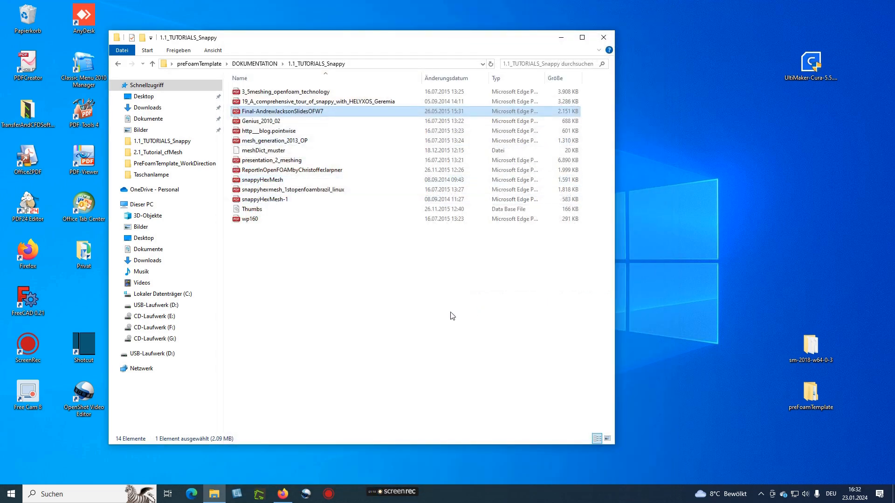
# Go back to DOKUMENTATION and open User_Guide-cfMesh_v1.1 from the 2.1_Tutorial_cfMesh folder
pyautogui.click(304, 274)
pyautogui.click(254, 65)
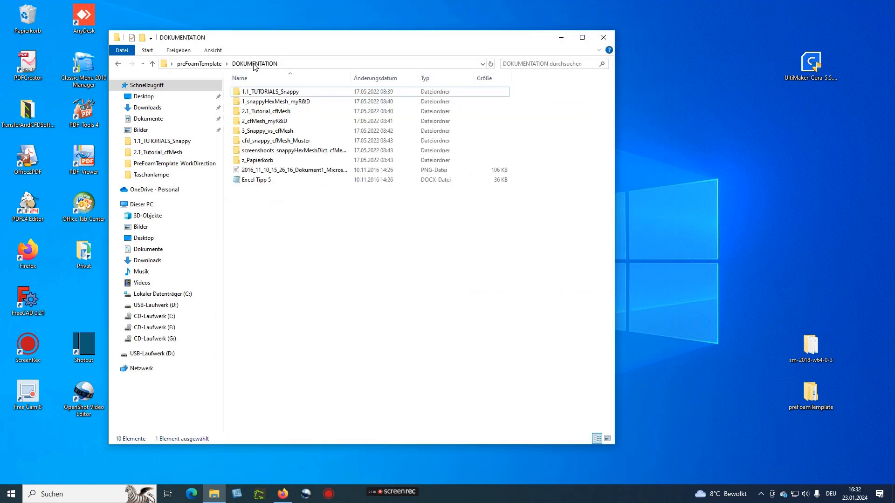
pyautogui.doubleClick(259, 112)
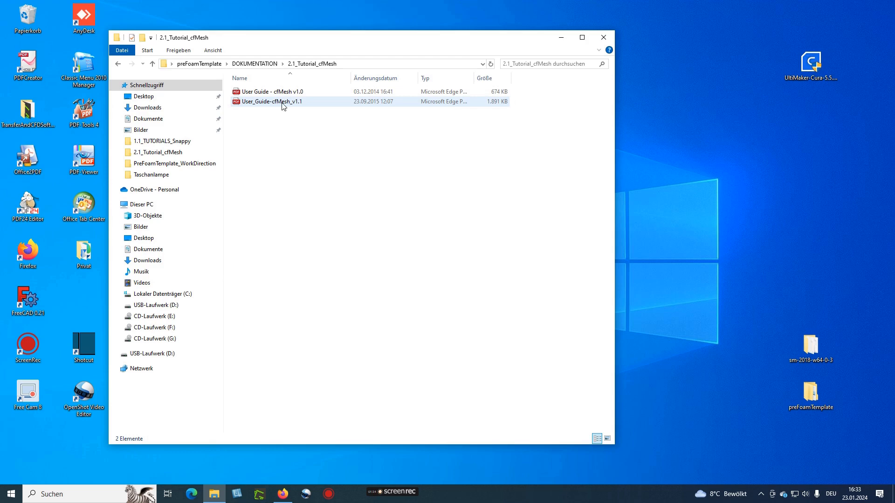
pyautogui.doubleClick(284, 103)
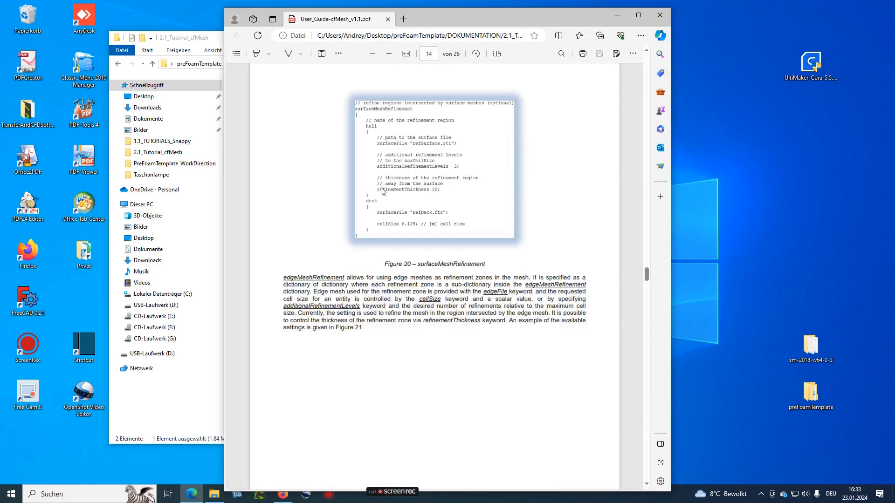
# Skim the cfMesh user guide down to section 4.3 Refinement settings, then close it
pyautogui.scroll(3, 460, 212)
pyautogui.moveTo(646, 267); pyautogui.dragTo(643, 61)
pyautogui.scroll(-3, 503, 195)
pyautogui.scroll(-15, 505, 196)
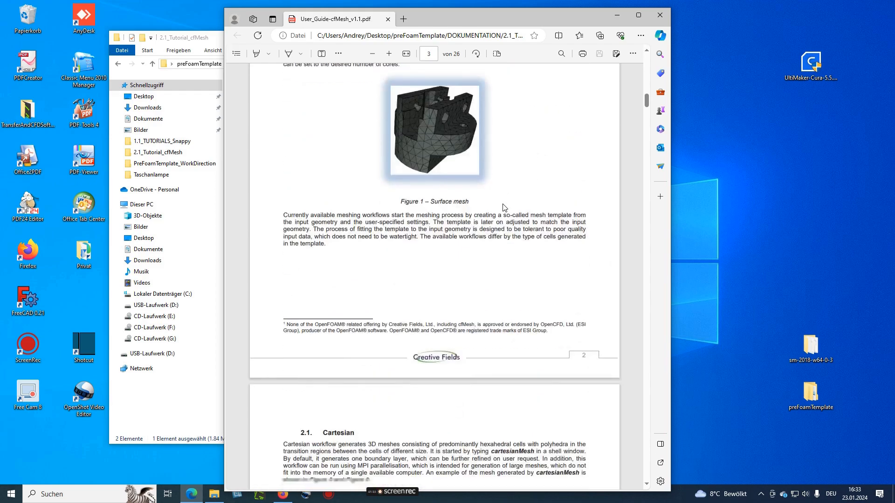
pyautogui.scroll(-15, 503, 210)
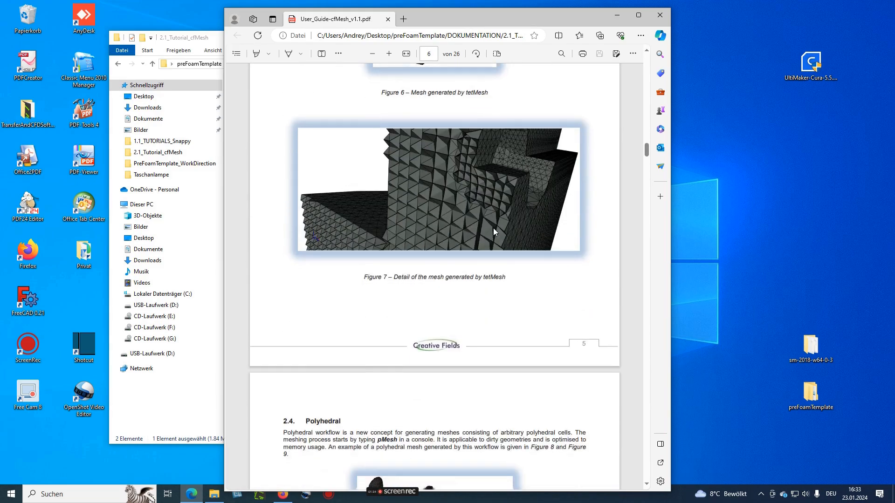
pyautogui.scroll(-13, 496, 225)
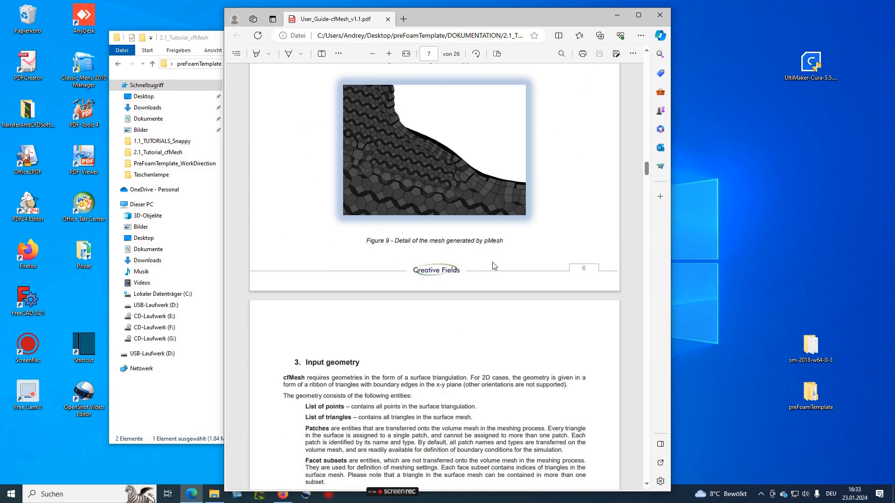
pyautogui.scroll(-15, 495, 267)
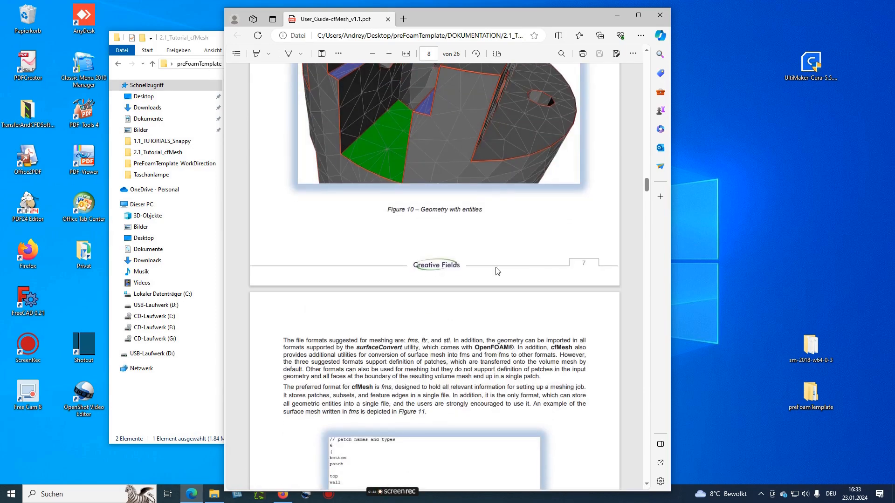
pyautogui.scroll(-14, 497, 270)
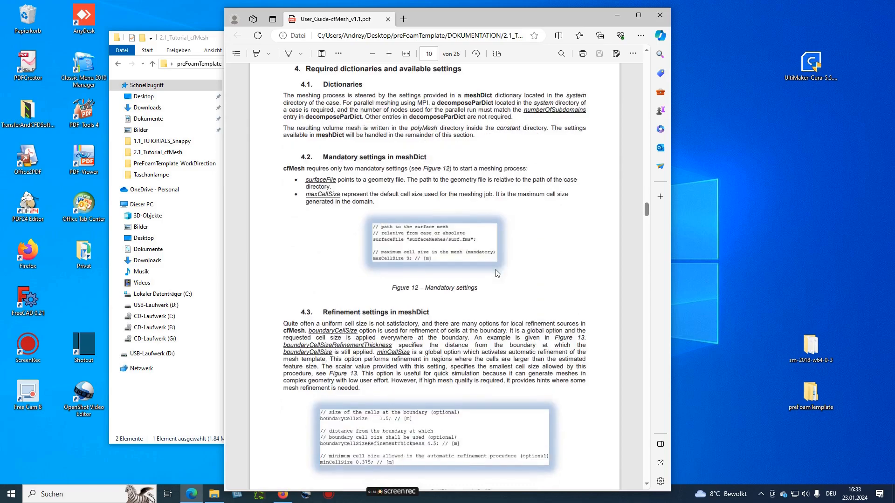
pyautogui.click(660, 15)
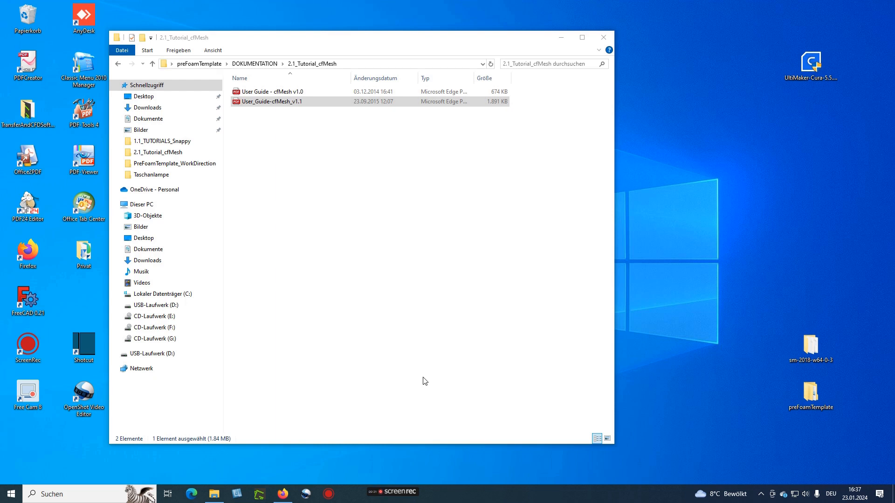
pyautogui.moveTo(394, 497)
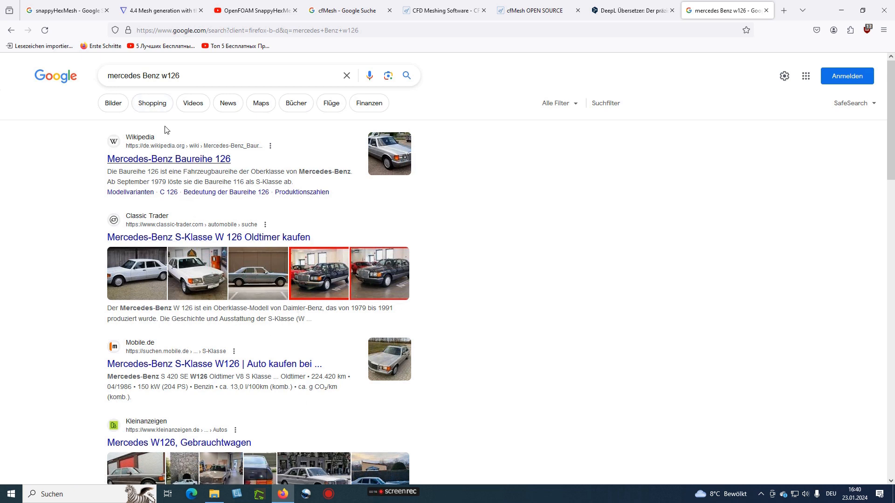
# Browse the image results for the W126 search
pyautogui.click(113, 103)
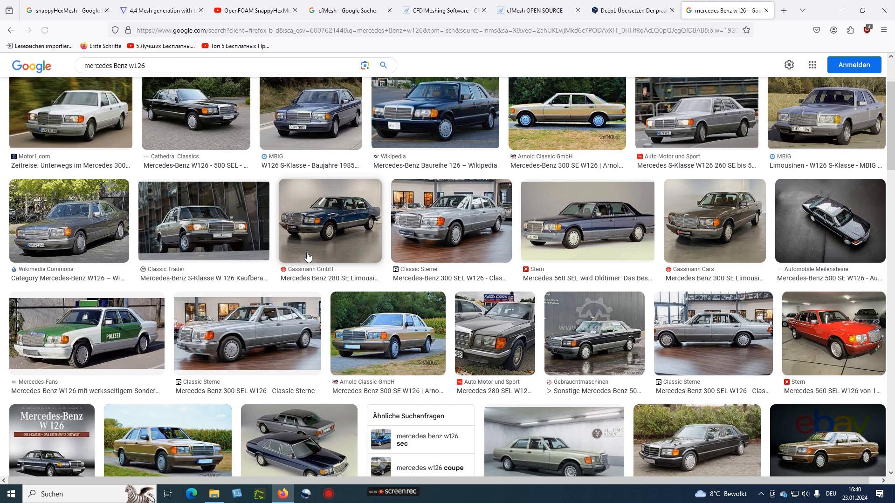
pyautogui.scroll(-1, 307, 256)
pyautogui.moveTo(382, 495)
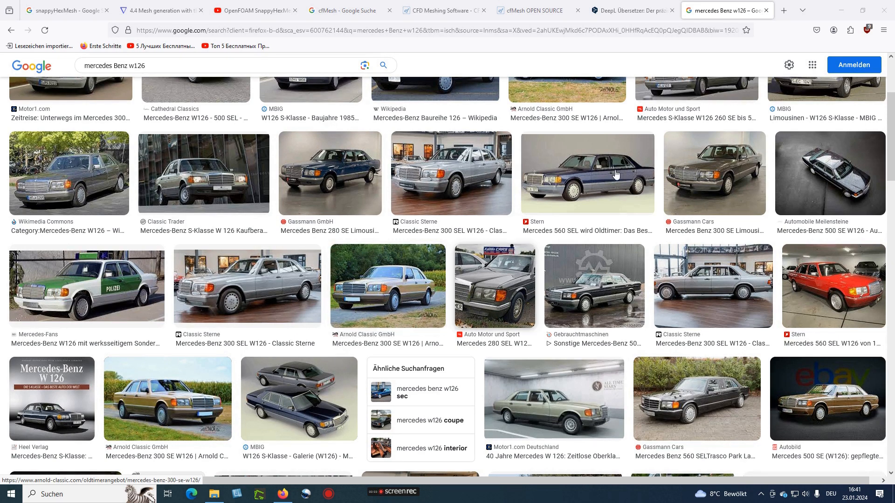
# Search 'salome meca' in a new tab and open the code_aster Salome-Meca download page
pyautogui.click(783, 11)
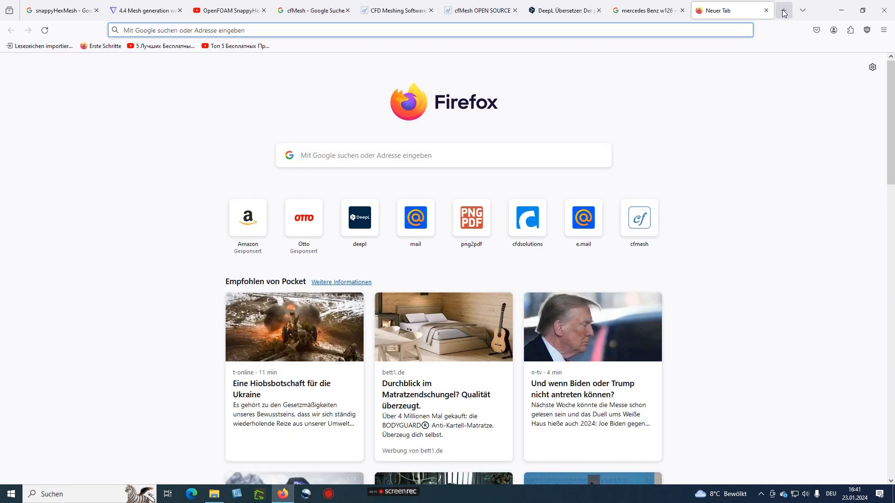
pyautogui.click(457, 156)
pyautogui.write('salom')
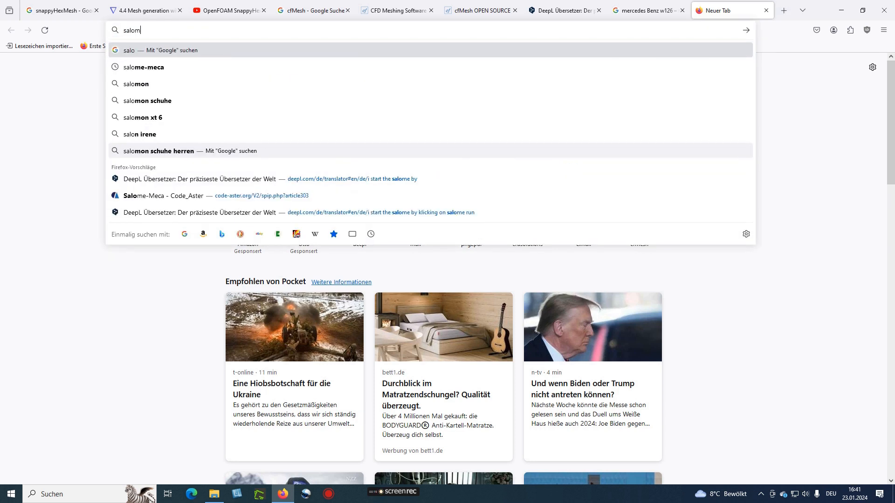
pyautogui.write('e meca')
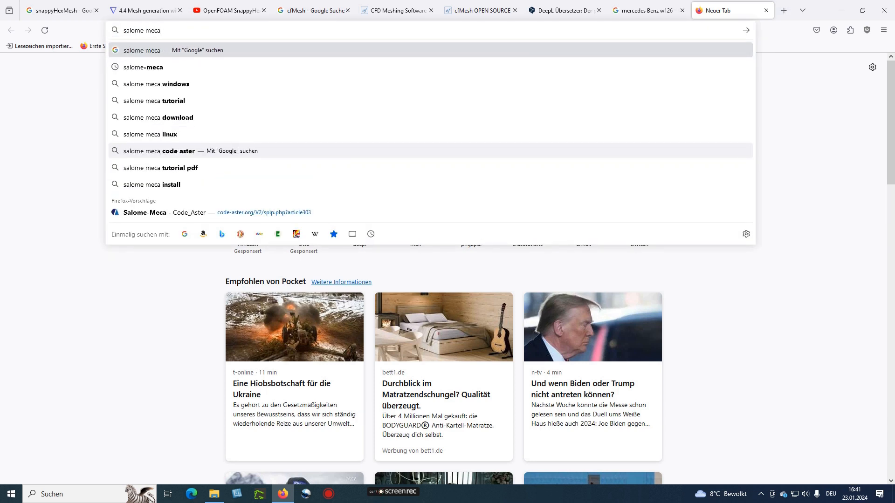
pyautogui.press('Return')
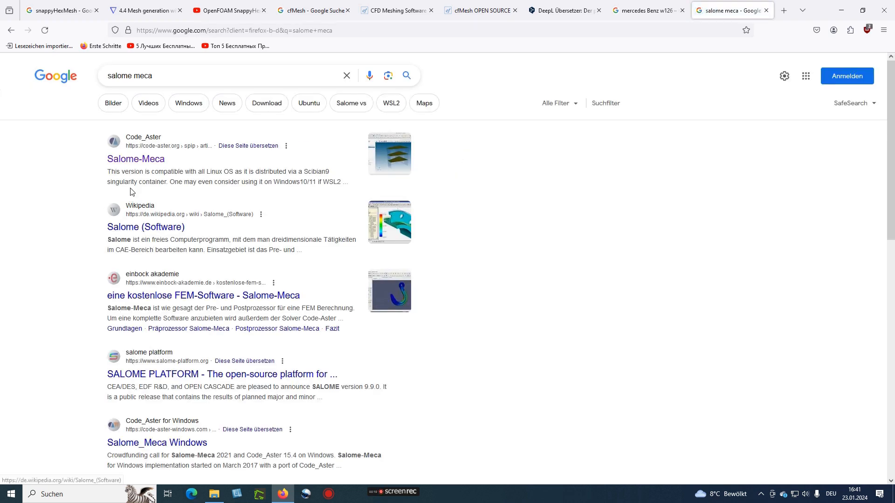
pyautogui.click(139, 142)
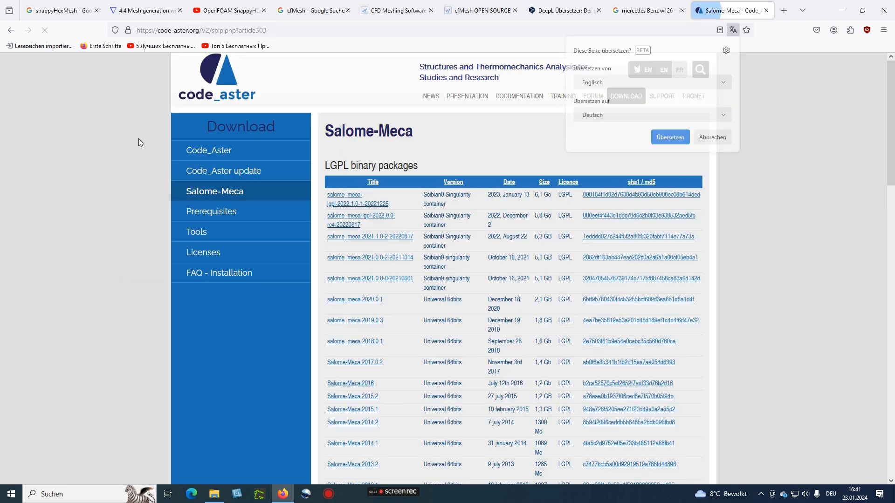
pyautogui.click(712, 137)
pyautogui.scroll(-5, 404, 204)
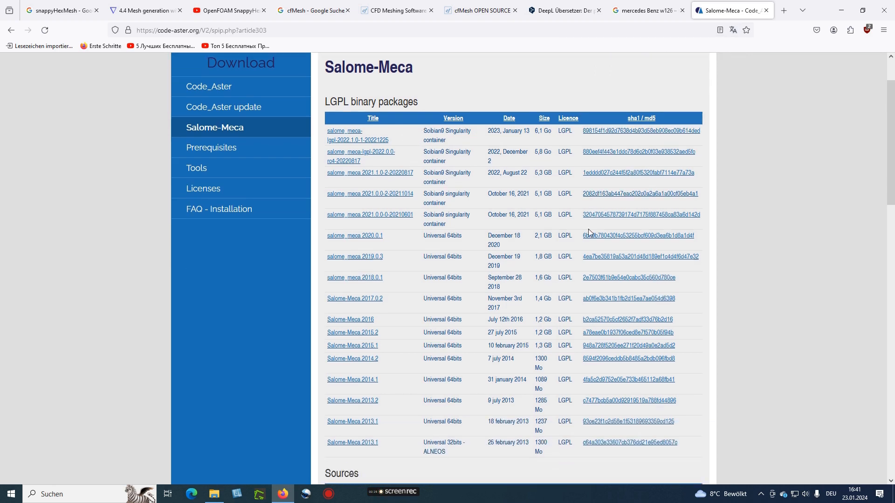
pyautogui.scroll(5, 430, 259)
pyautogui.scroll(-5, 431, 261)
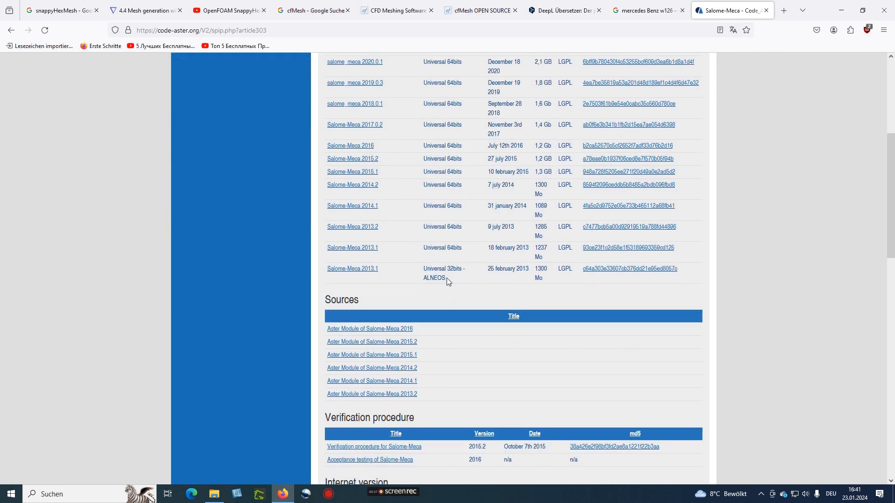
pyautogui.scroll(-3, 452, 345)
pyautogui.scroll(8, 451, 336)
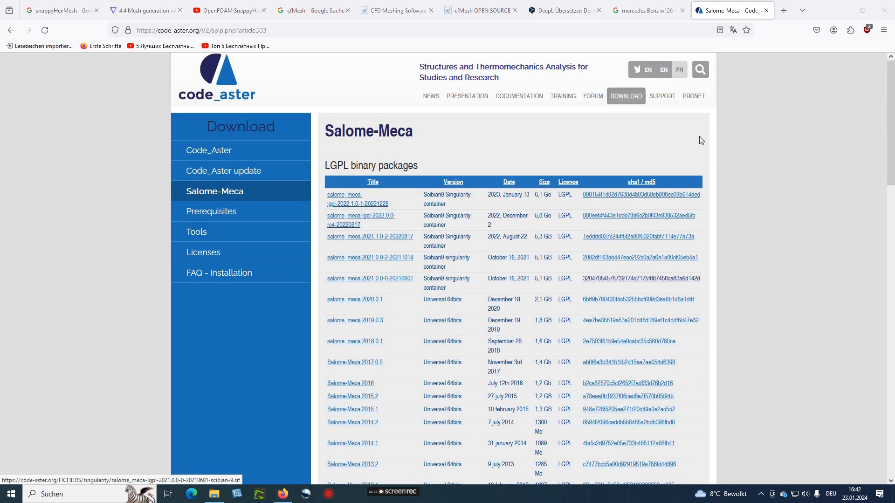
# Close the cfMesh folder window and launch run_salome from sm-2018-w64-0-3 > WORK
pyautogui.click(844, 10)
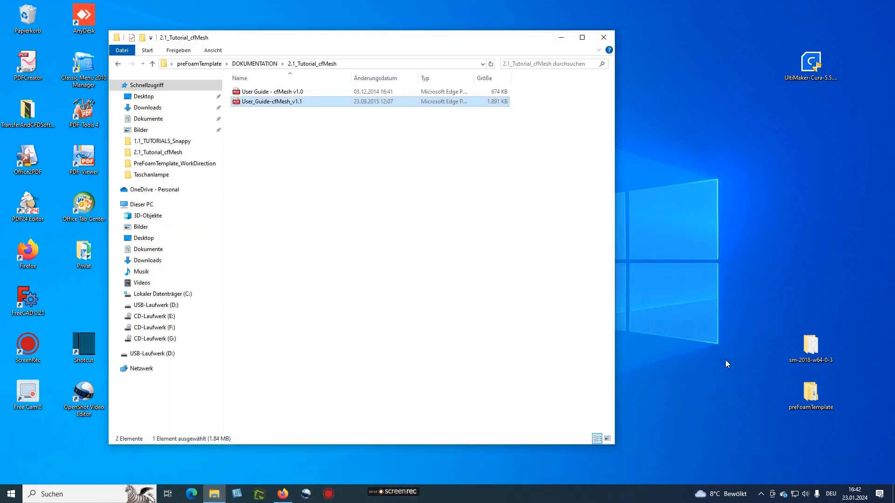
pyautogui.click(603, 37)
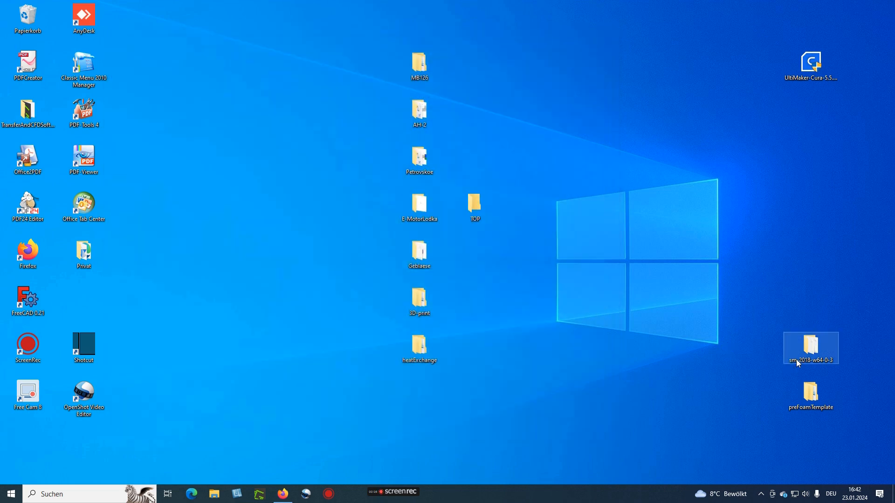
pyautogui.doubleClick(810, 344)
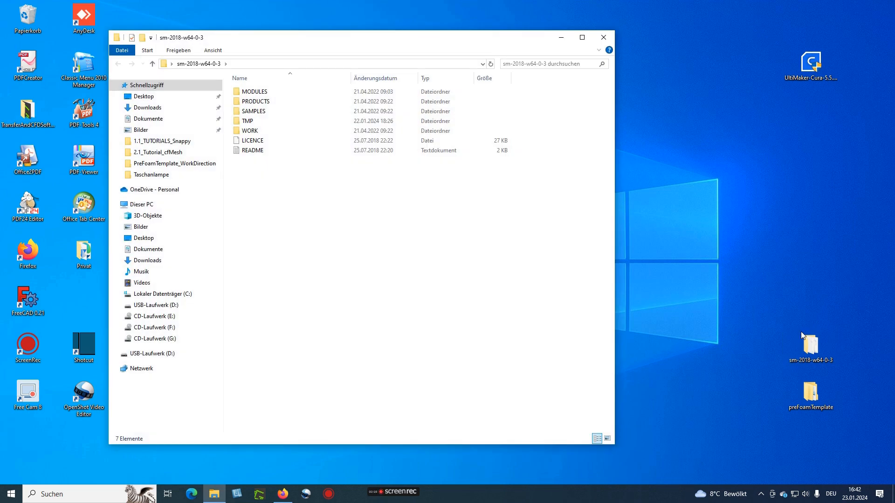
pyautogui.doubleClick(247, 133)
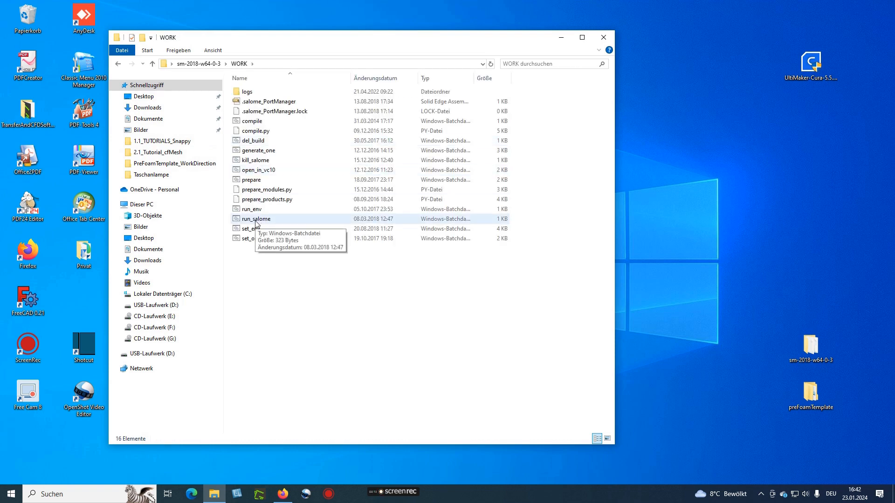
pyautogui.click(255, 223)
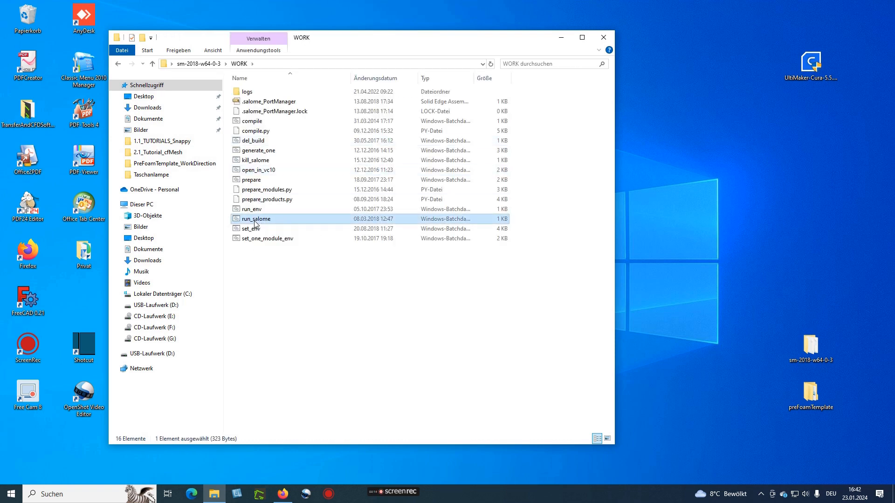
pyautogui.doubleClick(255, 223)
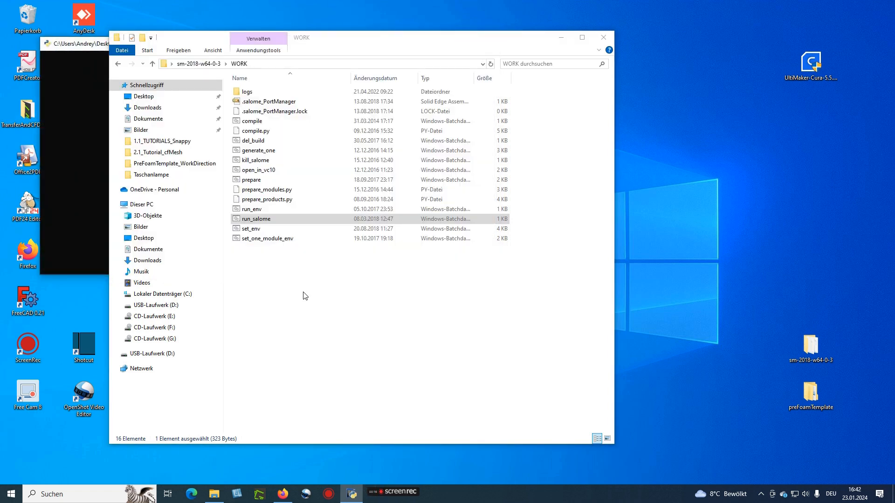
pyautogui.moveTo(386, 43); pyautogui.dragTo(572, 49)
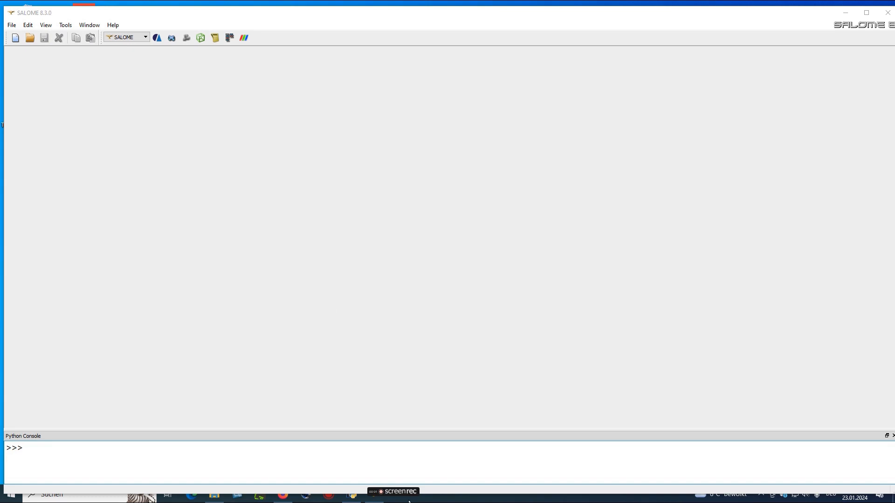
# Activate Geometry and open mb126.hdf from Desktop > MB126 > mb126_steady > salome
pyautogui.click(172, 37)
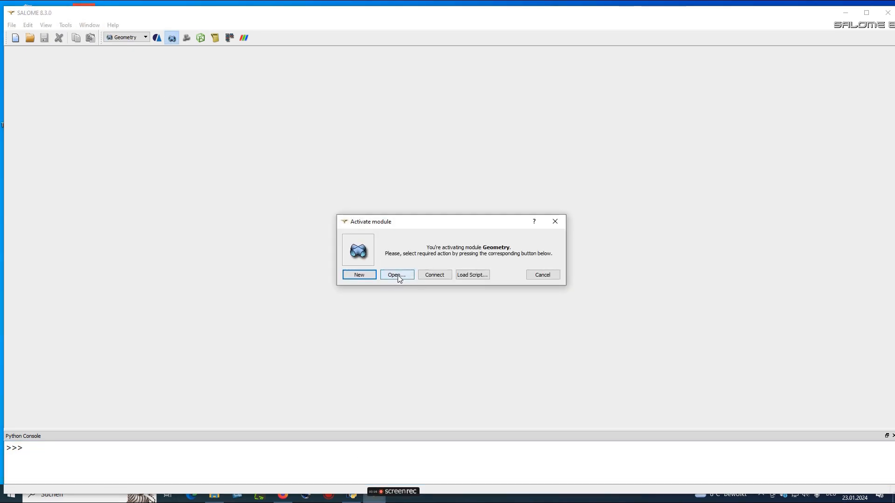
pyautogui.click(397, 275)
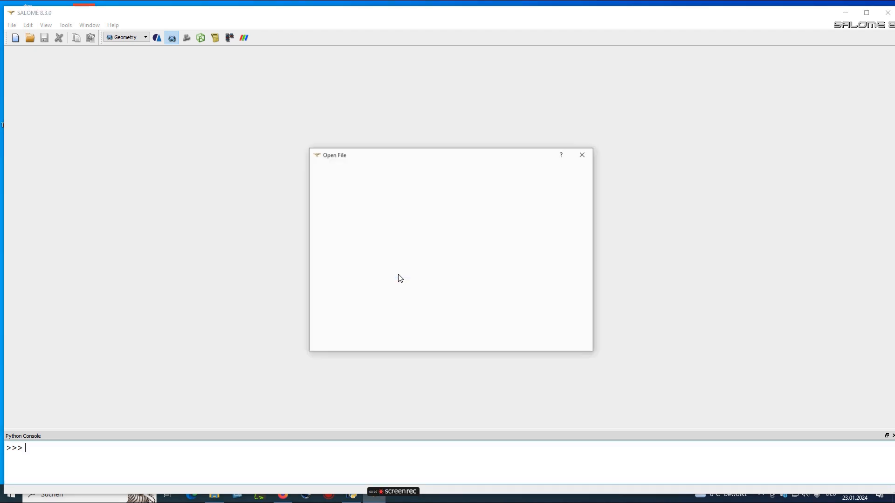
pyautogui.click(546, 173)
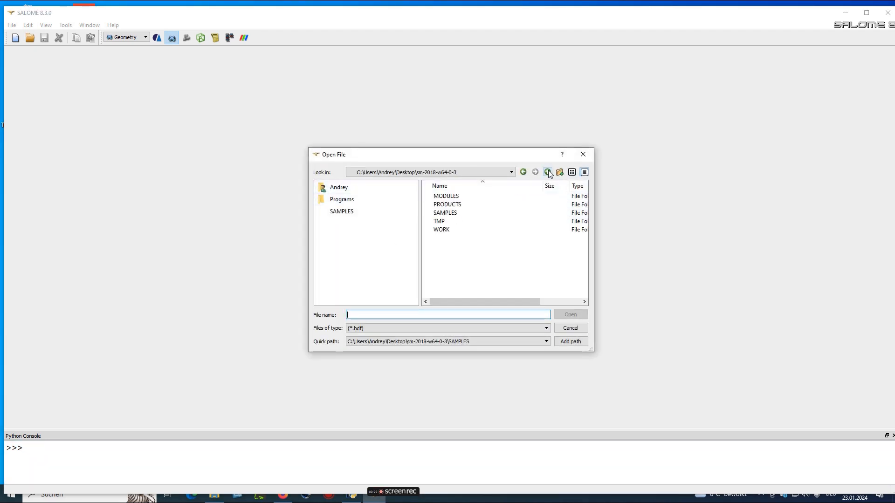
pyautogui.click(546, 172)
pyautogui.doubleClick(446, 238)
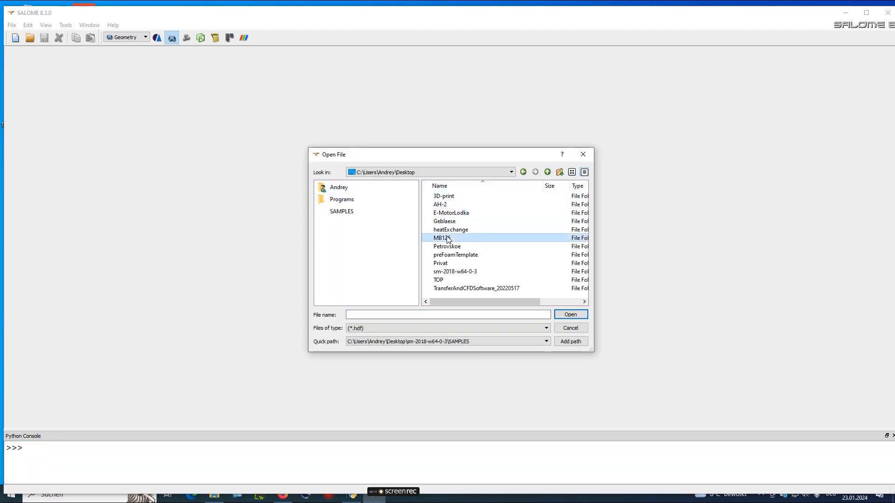
pyautogui.doubleClick(446, 205)
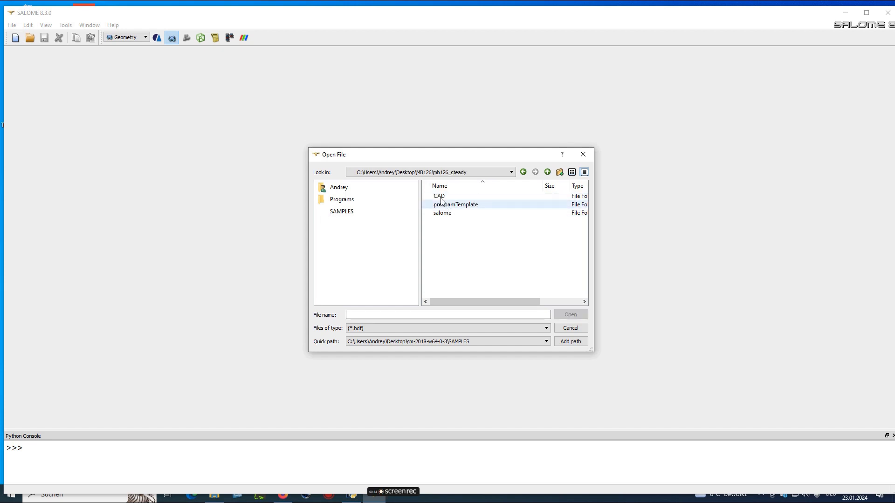
pyautogui.doubleClick(442, 214)
pyautogui.click(445, 205)
pyautogui.click(567, 317)
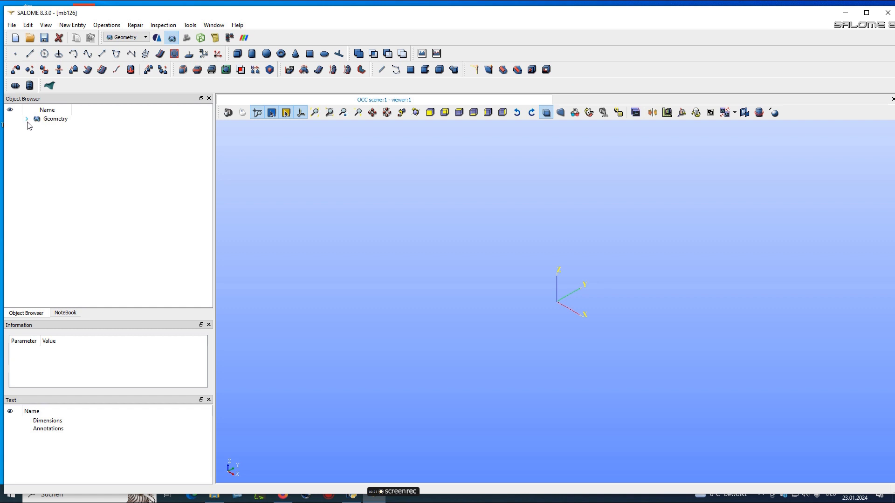
# Expand the Geometry tree, display the MB126 car model and fit it to the view
pyautogui.click(26, 120)
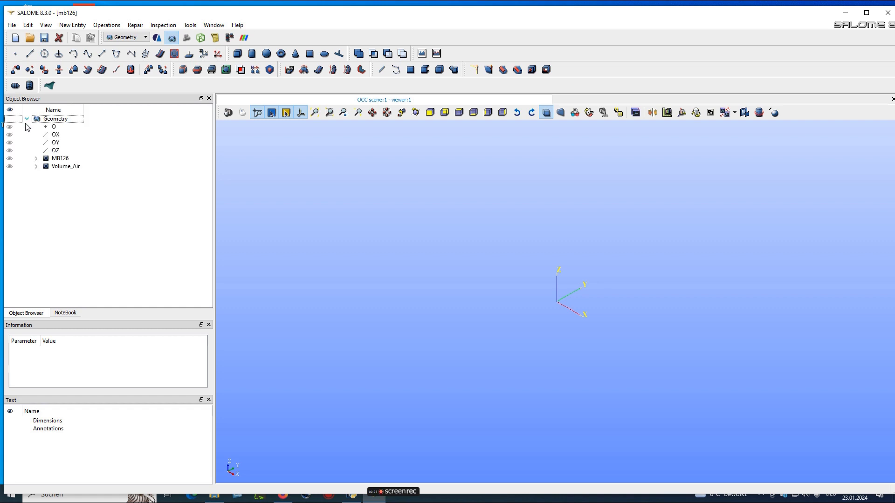
pyautogui.click(10, 158)
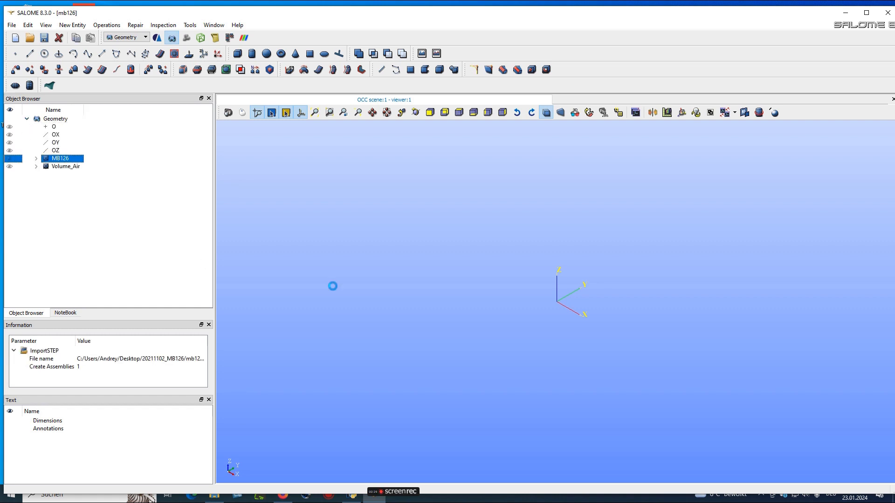
pyautogui.click(322, 113)
pyautogui.click(242, 114)
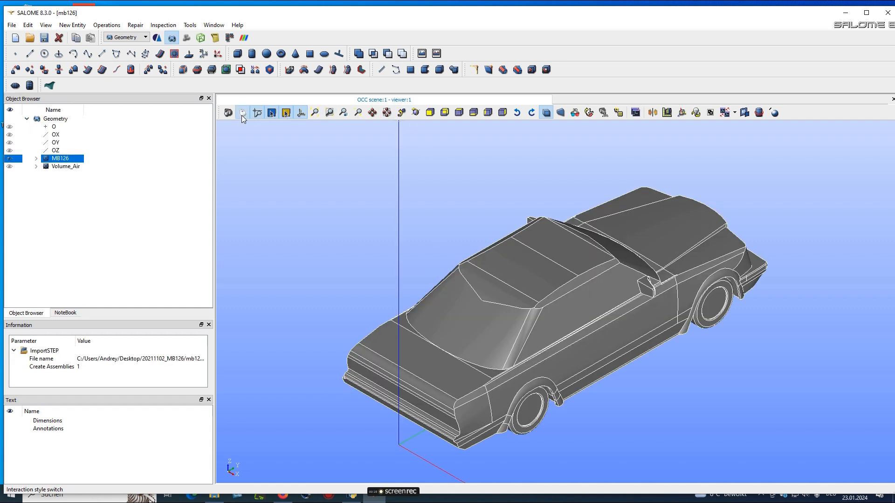
# Hide MB126, show only the Volume_Air box fitted to the view, and tilt the view lower
pyautogui.click(10, 160)
pyautogui.click(10, 166)
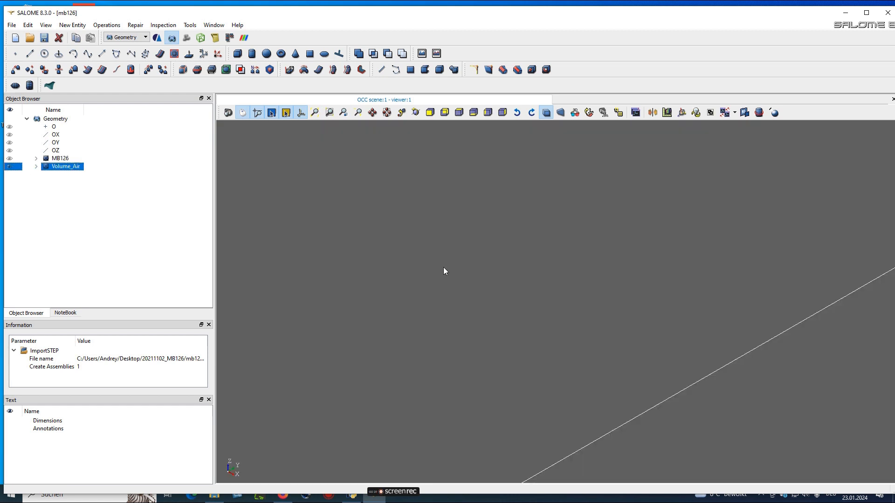
pyautogui.click(315, 116)
pyautogui.moveTo(459, 273); pyautogui.dragTo(466, 299)
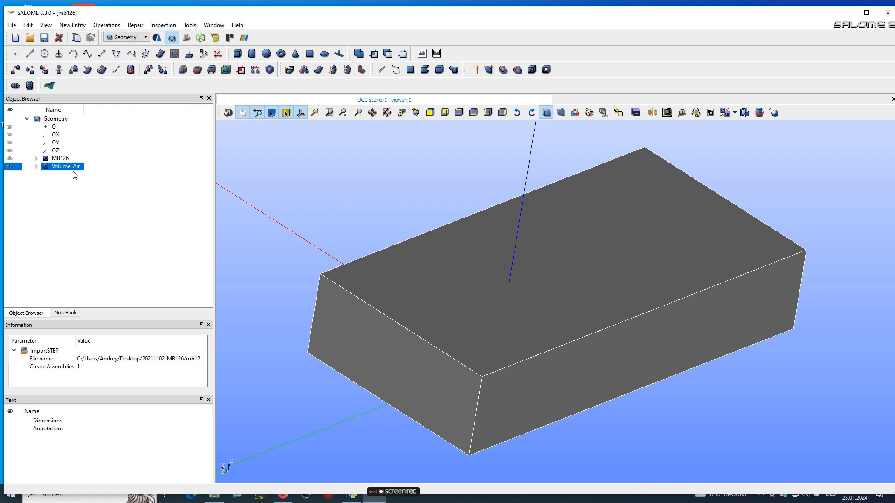
# Import 20211102_MB126.stp from the mb126_steady CAD folder, keeping its millimetre units
pyautogui.click(12, 25)
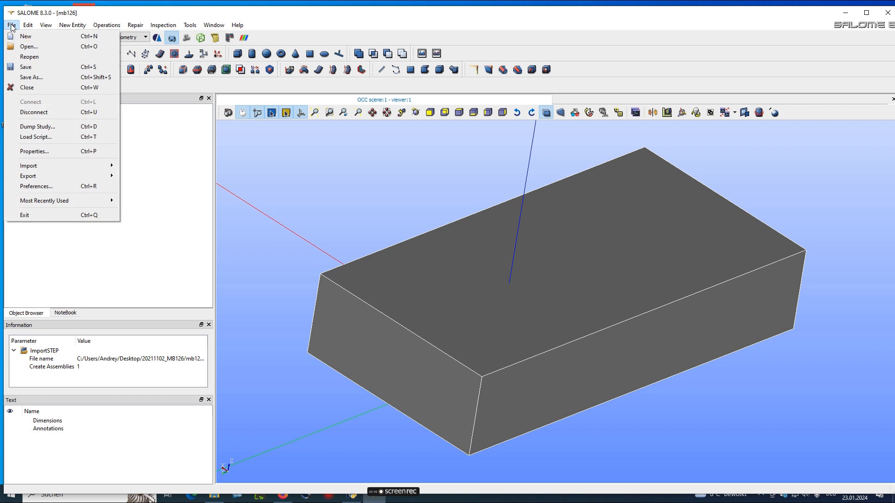
pyautogui.moveTo(48, 165)
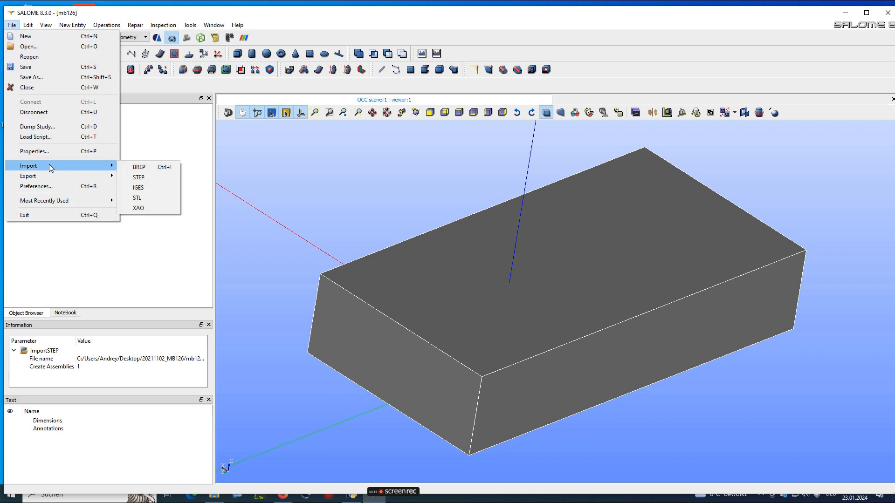
pyautogui.click(139, 177)
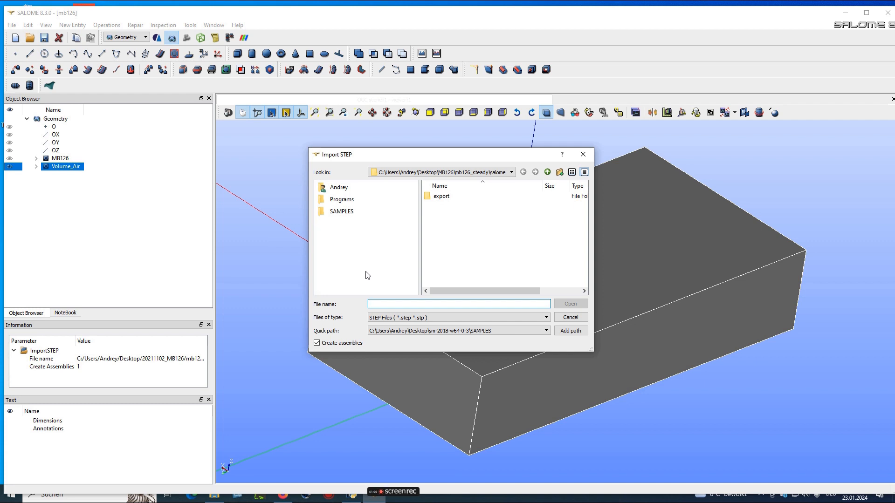
pyautogui.click(547, 173)
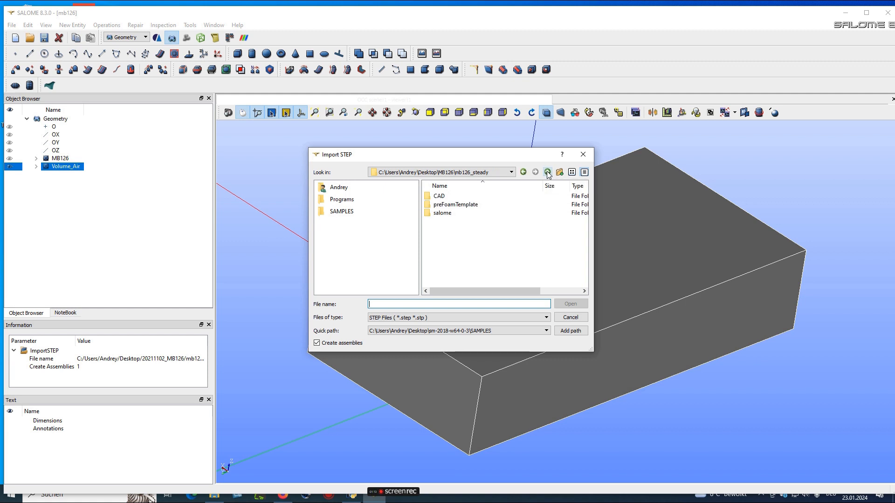
pyautogui.doubleClick(439, 196)
pyautogui.click(443, 205)
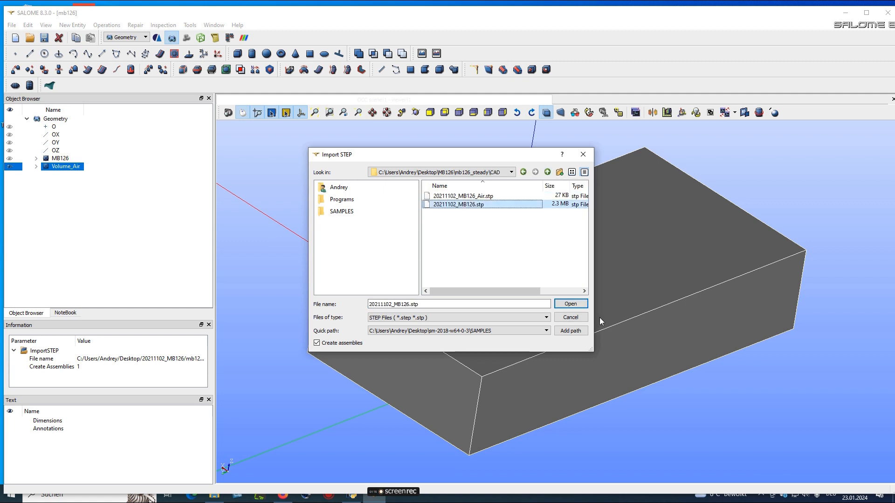
pyautogui.click(570, 304)
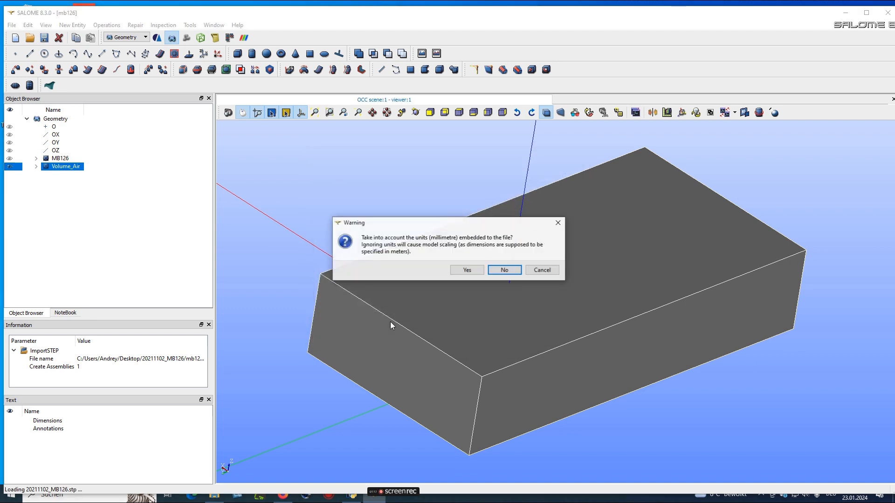
pyautogui.click(467, 269)
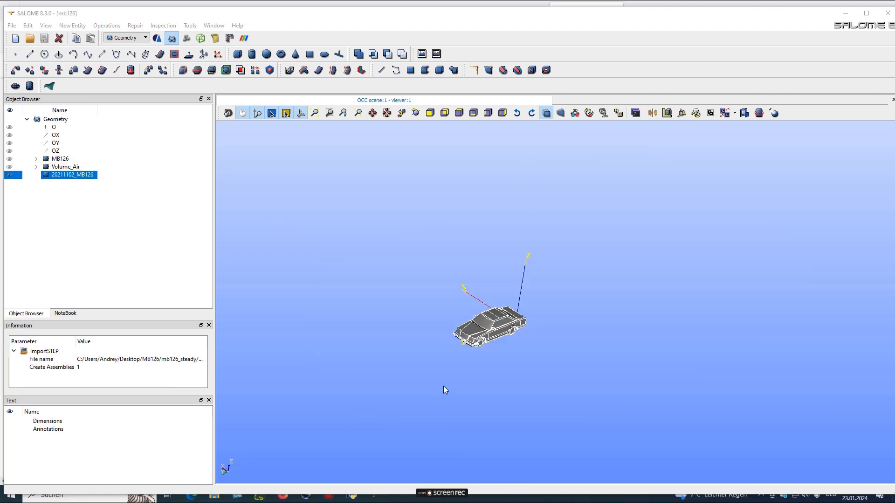
pyautogui.scroll(2, 466, 368)
pyautogui.scroll(-4, 470, 367)
pyautogui.scroll(6, 470, 369)
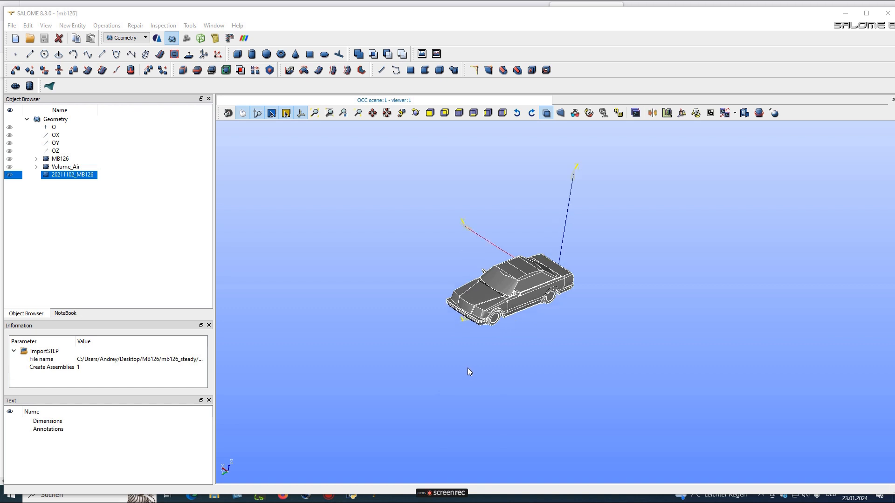
pyautogui.scroll(3, 468, 368)
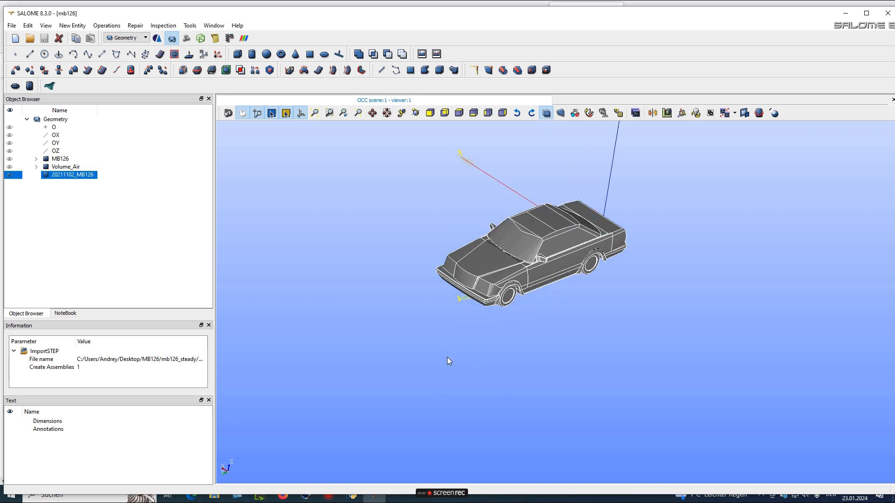
pyautogui.scroll(2, 415, 368)
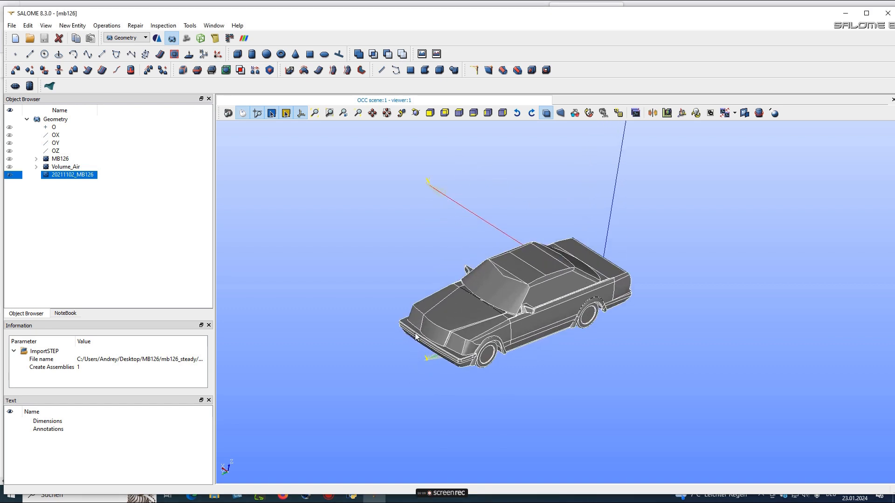
# Box-select every face of the 20211102_MB126 car into a new face group named walls_mb126
pyautogui.rightClick(65, 177)
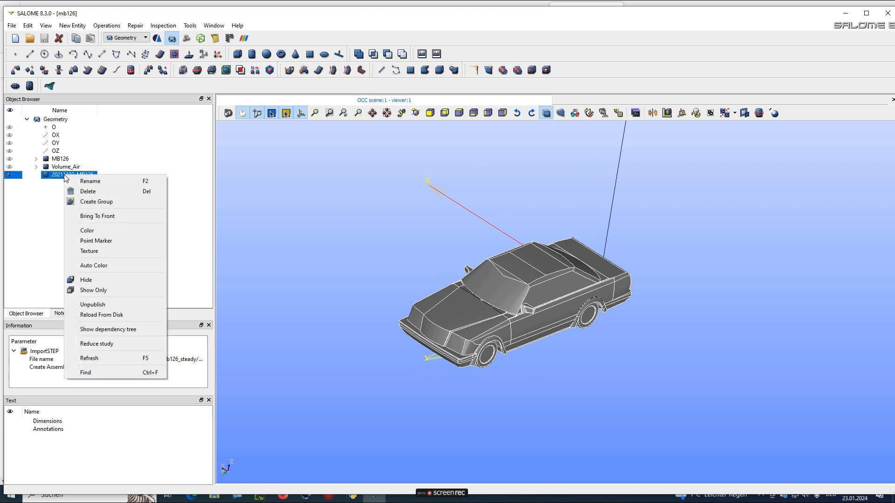
pyautogui.click(94, 203)
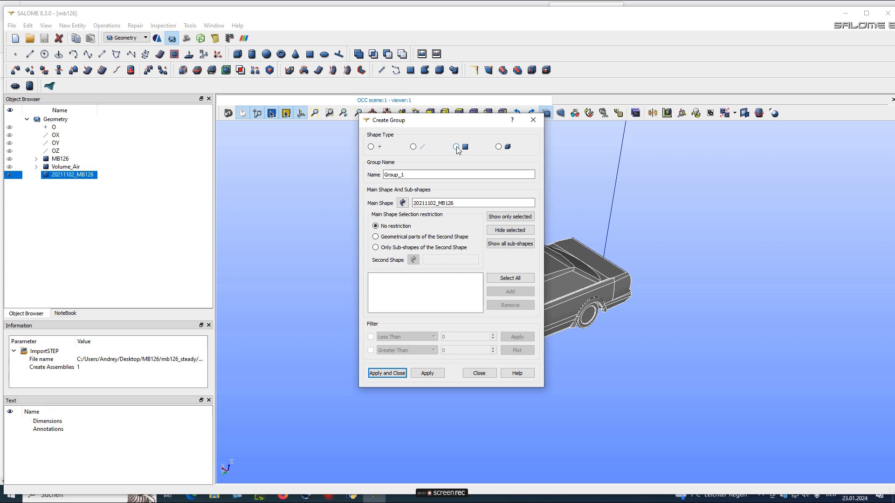
pyautogui.click(455, 146)
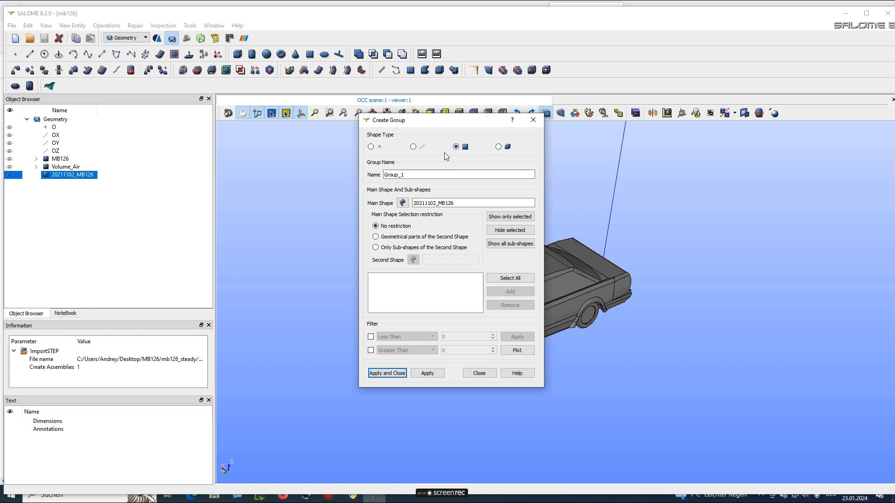
pyautogui.moveTo(446, 123)
pyautogui.mouseDown()
pyautogui.moveTo(376, 110)
pyautogui.moveTo(221, 125)
pyautogui.mouseUp()
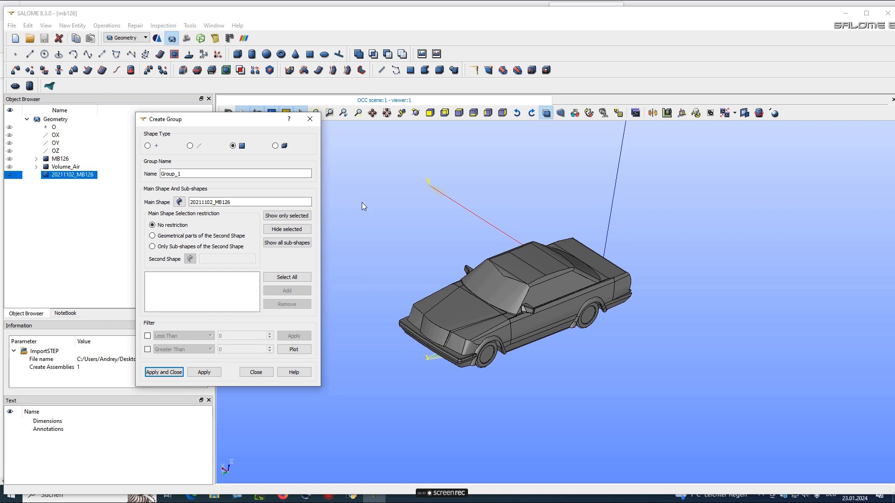
pyautogui.click(358, 180)
pyautogui.scroll(2, 358, 178)
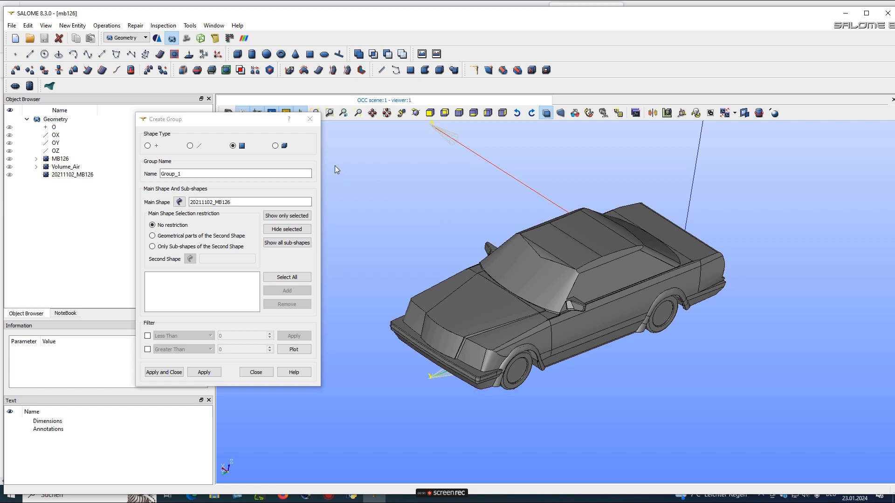
pyautogui.moveTo(331, 164); pyautogui.dragTo(771, 427)
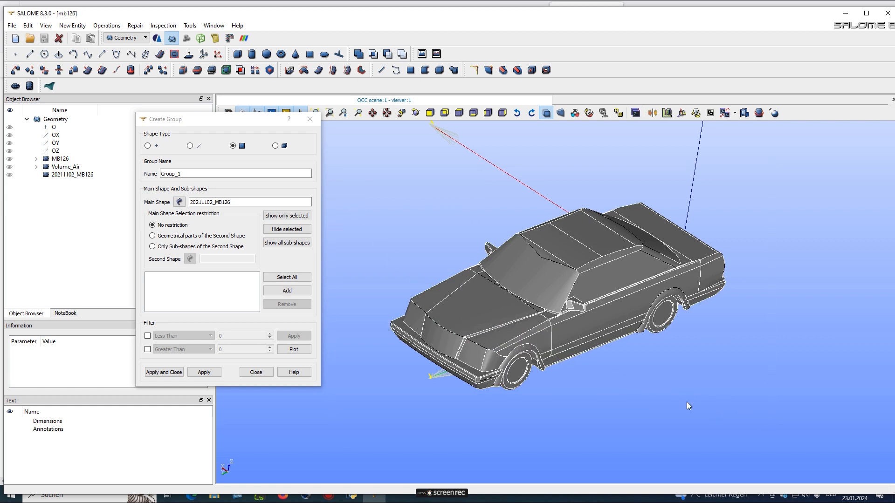
pyautogui.click(280, 290)
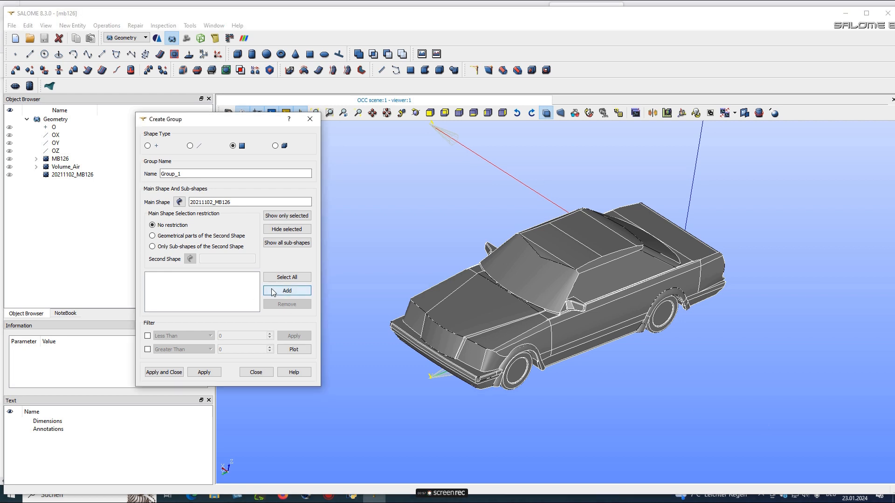
pyautogui.press('Return')
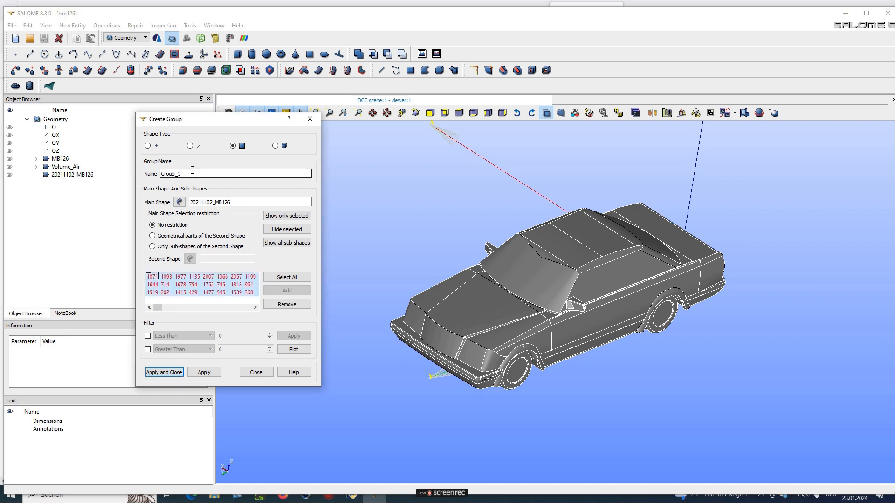
pyautogui.doubleClick(186, 173)
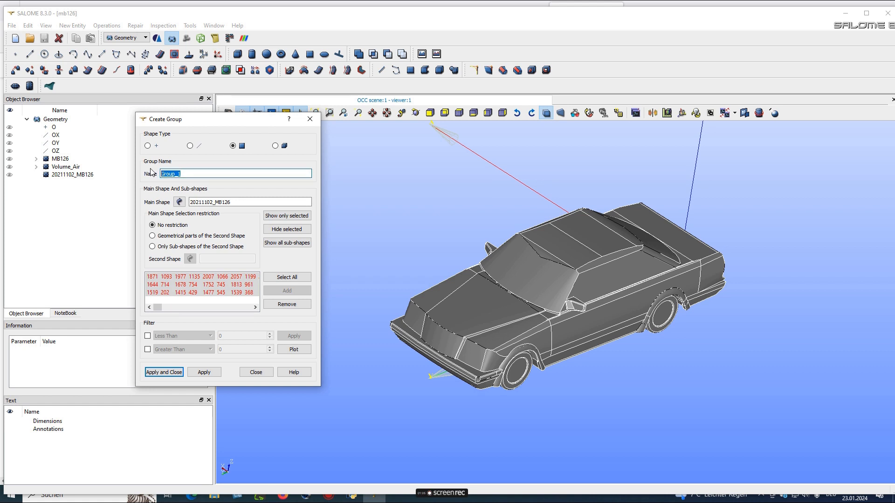
pyautogui.write('walls_mb126')
pyautogui.click(164, 371)
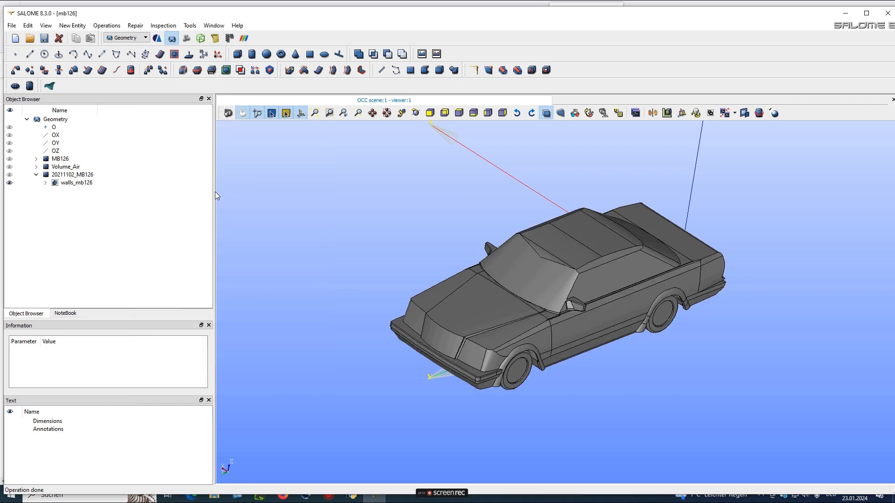
pyautogui.click(44, 38)
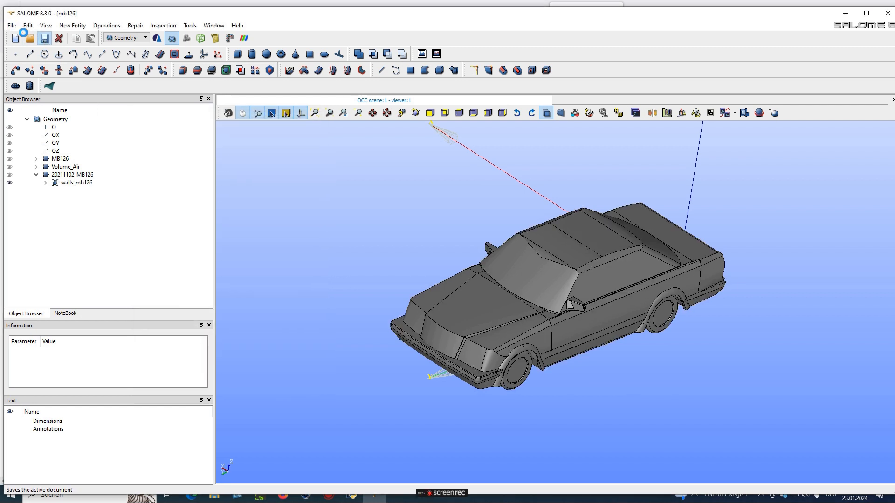
pyautogui.click(12, 26)
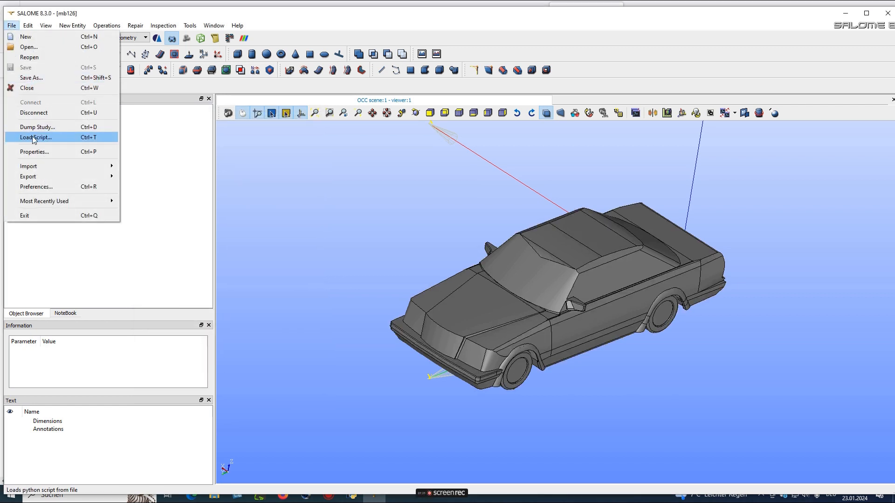
pyautogui.moveTo(45, 166)
pyautogui.click(139, 177)
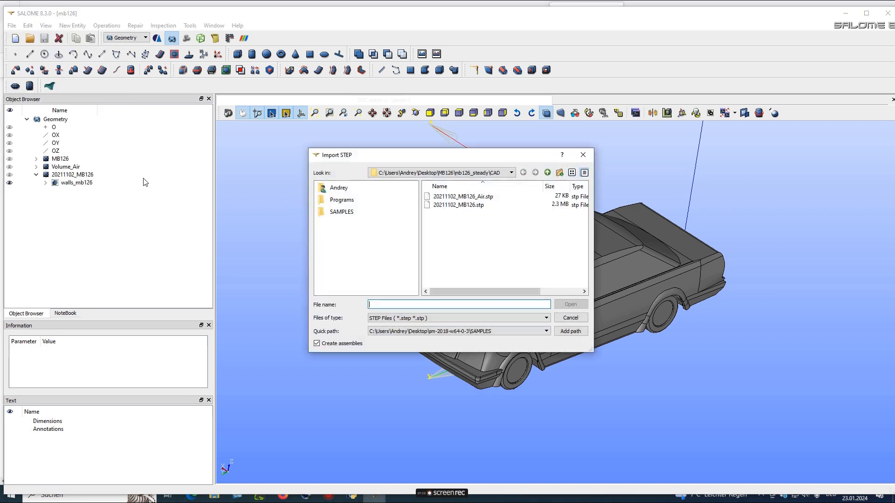
pyautogui.click(466, 196)
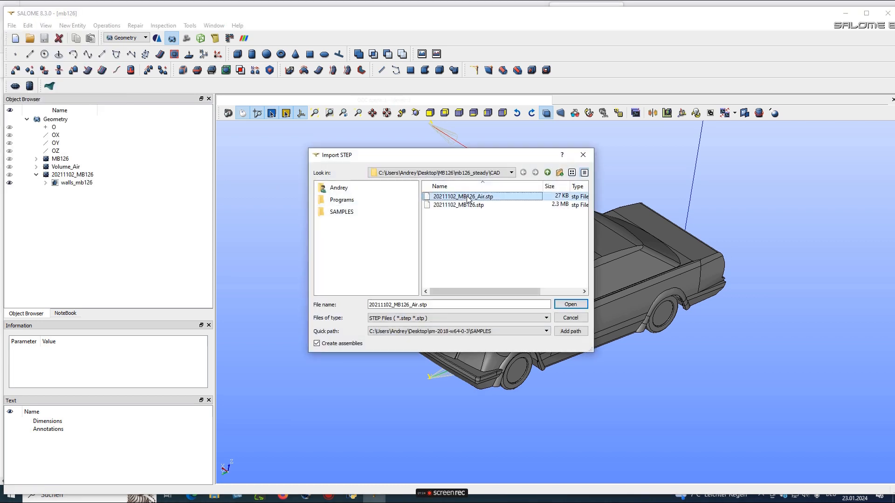
pyautogui.click(570, 304)
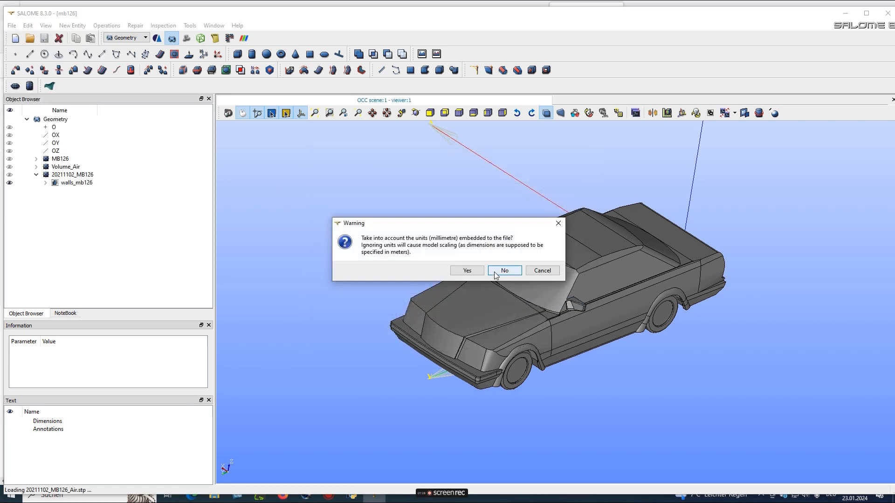
pyautogui.click(466, 271)
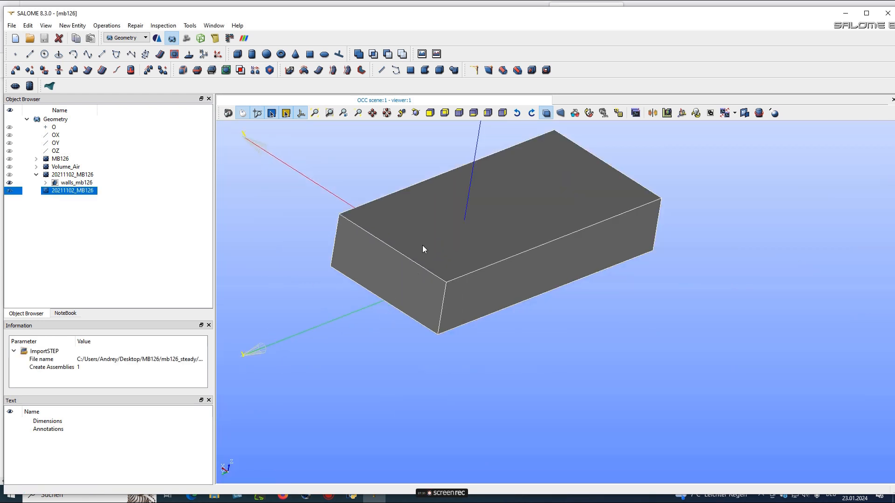
pyautogui.scroll(2, 422, 244)
pyautogui.scroll(-1, 424, 240)
pyautogui.moveTo(444, 231); pyautogui.dragTo(415, 299, button='middle')
pyautogui.scroll(1, 345, 295)
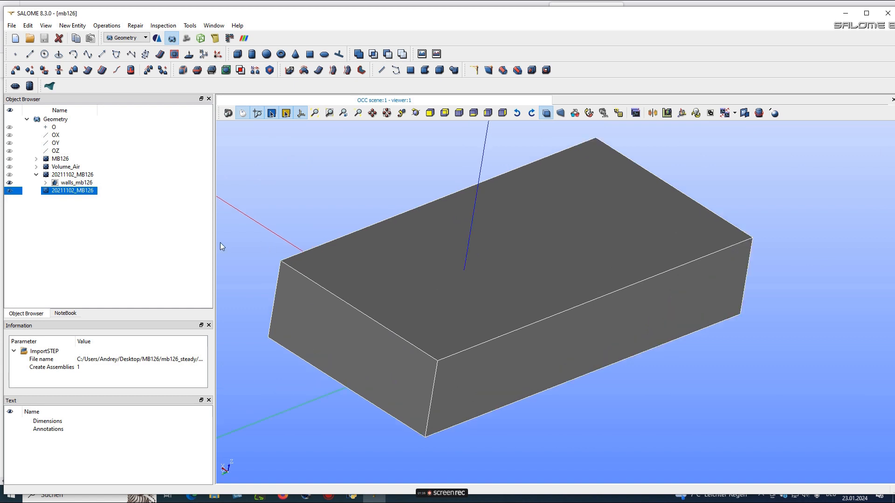
# Create a face group named inlet from the air box's front face 58
pyautogui.rightClick(65, 193)
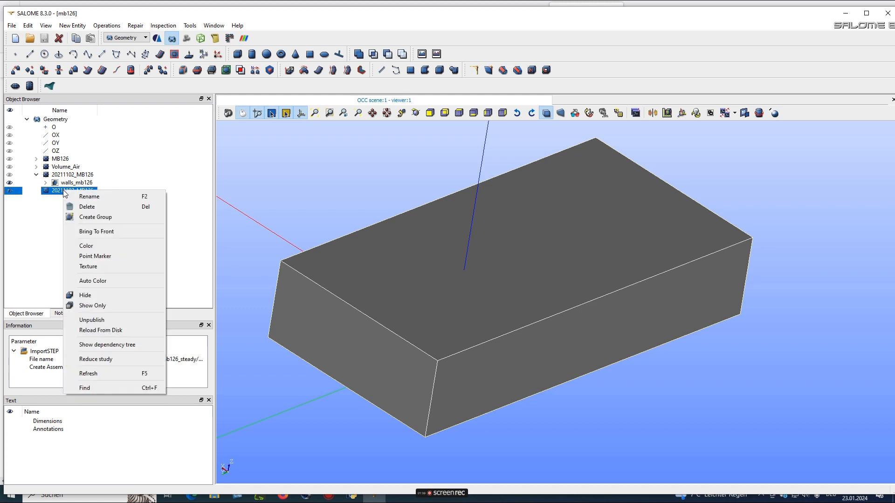
pyautogui.click(96, 218)
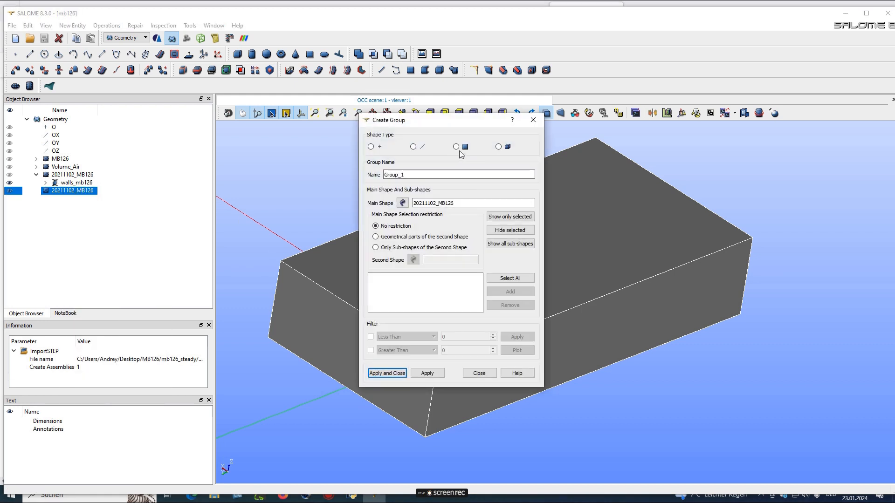
pyautogui.click(455, 147)
pyautogui.moveTo(449, 124)
pyautogui.mouseDown()
pyautogui.moveTo(228, 155)
pyautogui.moveTo(133, 198)
pyautogui.mouseUp()
pyautogui.keyDown('ctrl'); pyautogui.moveTo(325, 293); pyautogui.dragTo(357, 266, button='right'); pyautogui.keyUp('ctrl')
pyautogui.keyDown('ctrl'); pyautogui.moveTo(359, 265); pyautogui.dragTo(429, 244, button='middle'); pyautogui.keyUp('ctrl')
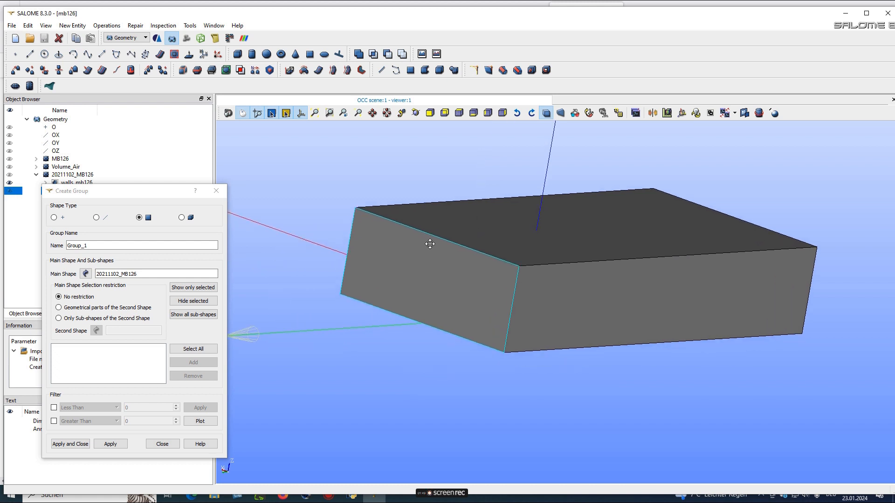
pyautogui.click(426, 273)
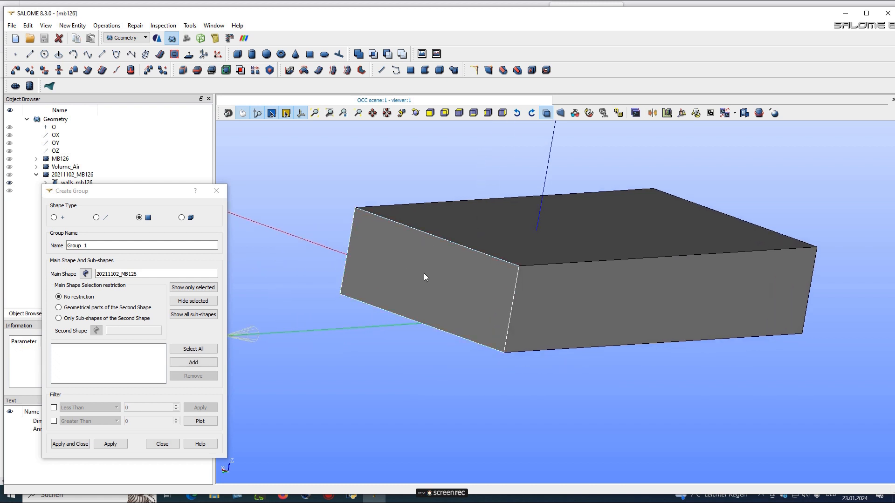
pyautogui.moveTo(100, 245); pyautogui.dragTo(13, 245)
pyautogui.write('inlet')
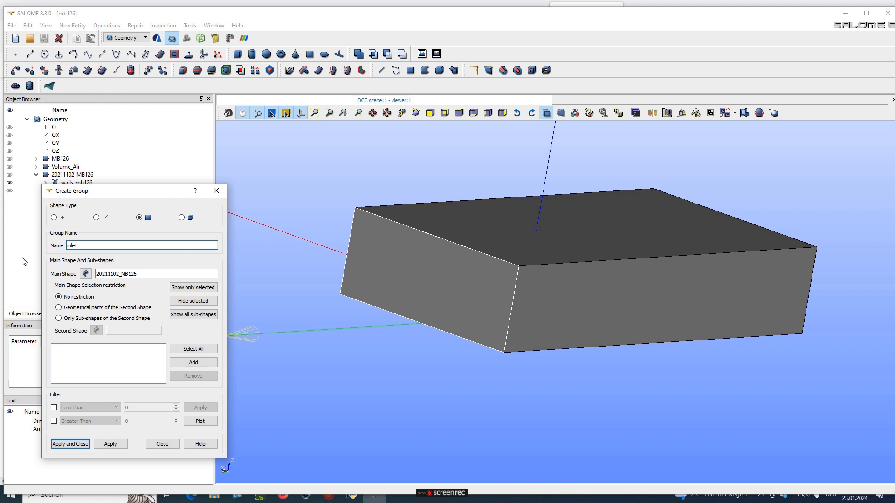
pyautogui.click(196, 361)
pyautogui.click(112, 444)
# Add the opposite face 51 to a second group and start naming it outlet
pyautogui.moveTo(493, 276); pyautogui.dragTo(210, 277)
pyautogui.moveTo(642, 278); pyautogui.dragTo(573, 280)
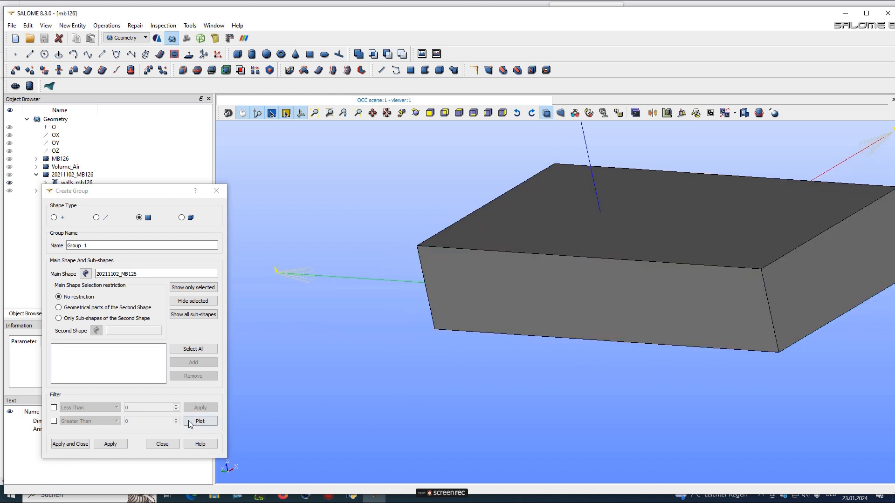
pyautogui.click(833, 278)
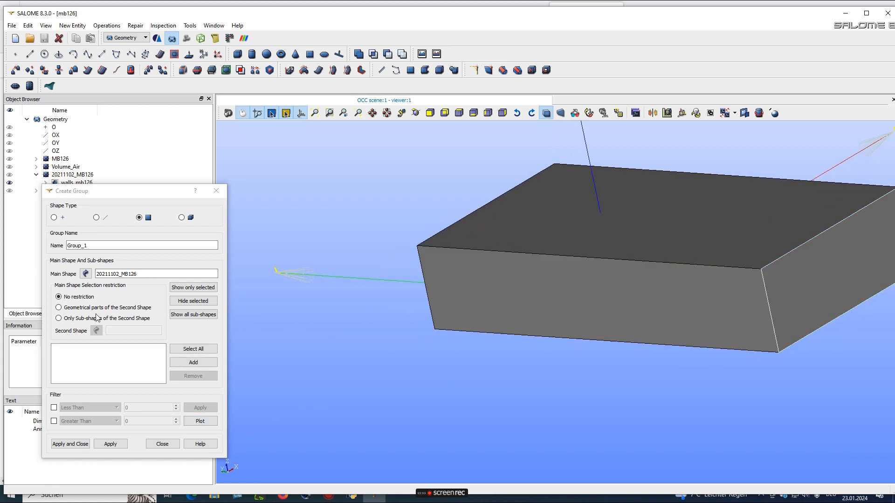
pyautogui.click(193, 362)
pyautogui.doubleClick(100, 246)
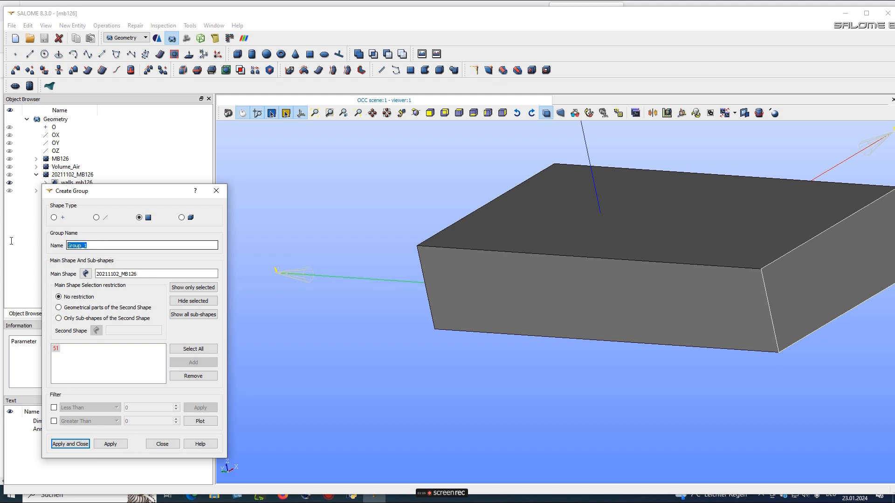
pyautogui.write('outlet')
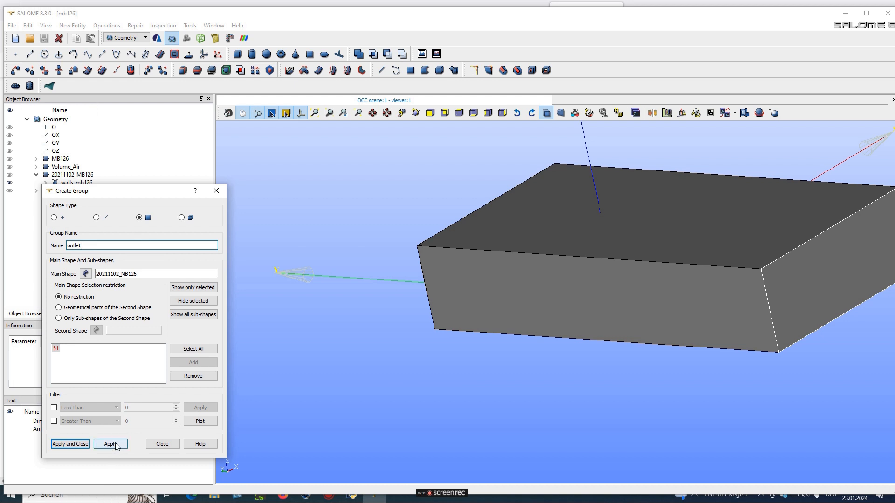
# Create the outlet group, then a walls_slip group from air-box faces 65, 69 and 71
pyautogui.click(115, 444)
pyautogui.moveTo(418, 339); pyautogui.dragTo(648, 323)
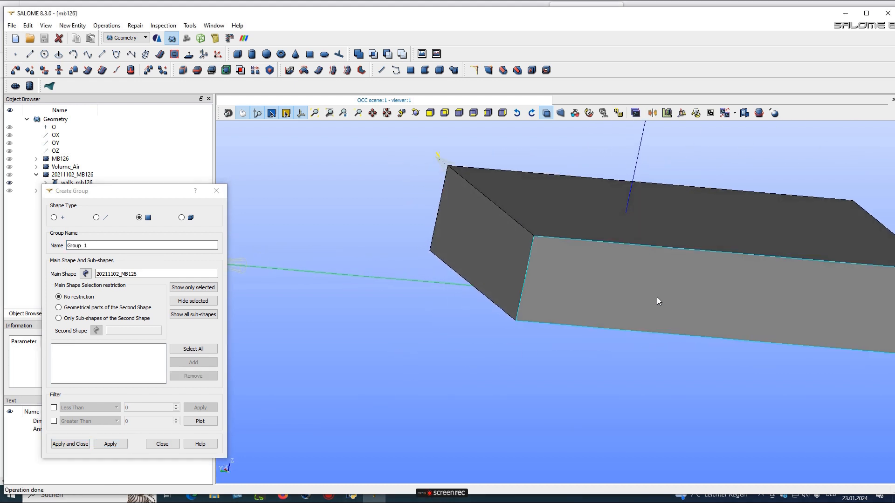
pyautogui.click(657, 230)
pyautogui.keyDown('shift'); pyautogui.click(650, 293); pyautogui.keyUp('shift')
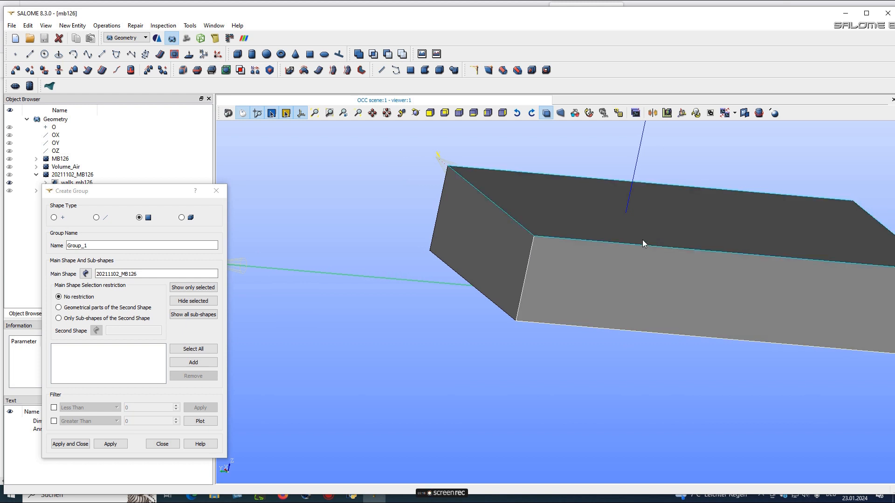
pyautogui.click(185, 363)
pyautogui.click(193, 301)
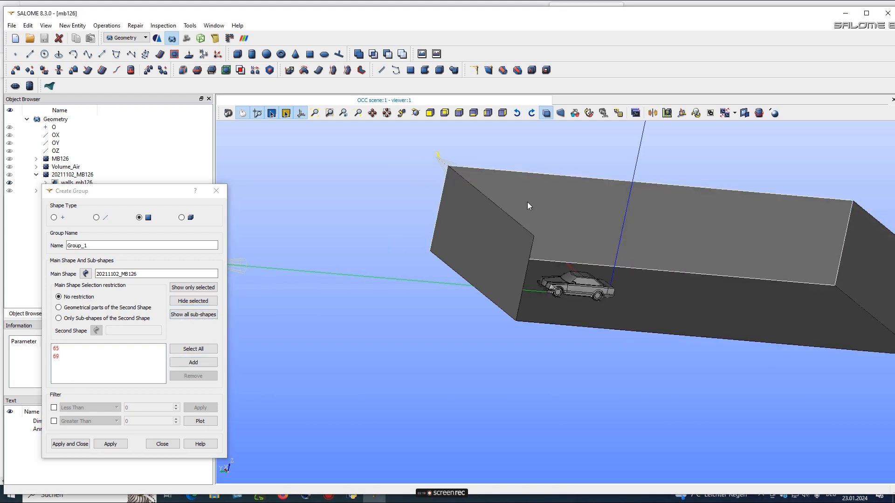
pyautogui.click(180, 361)
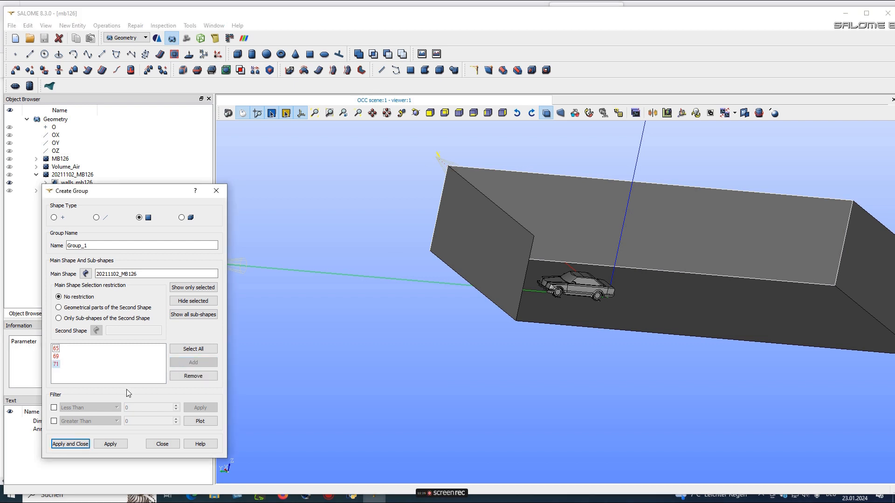
pyautogui.doubleClick(97, 246)
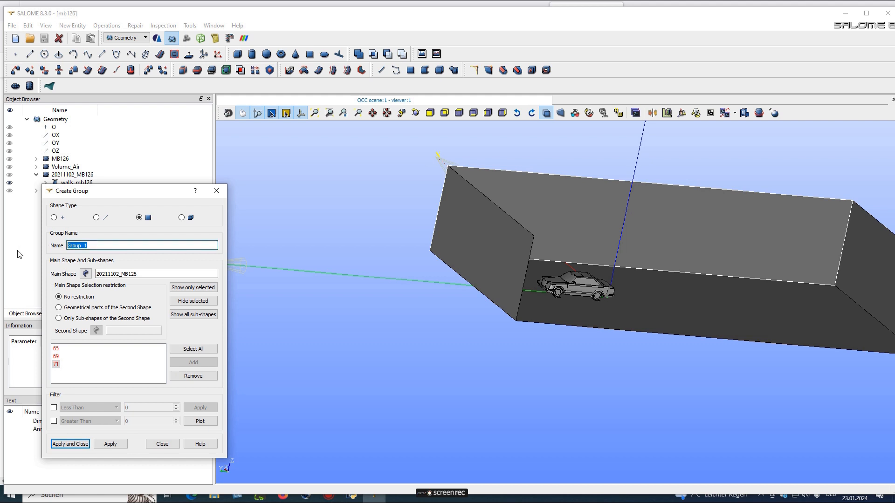
pyautogui.write('walls_slip')
pyautogui.click(112, 448)
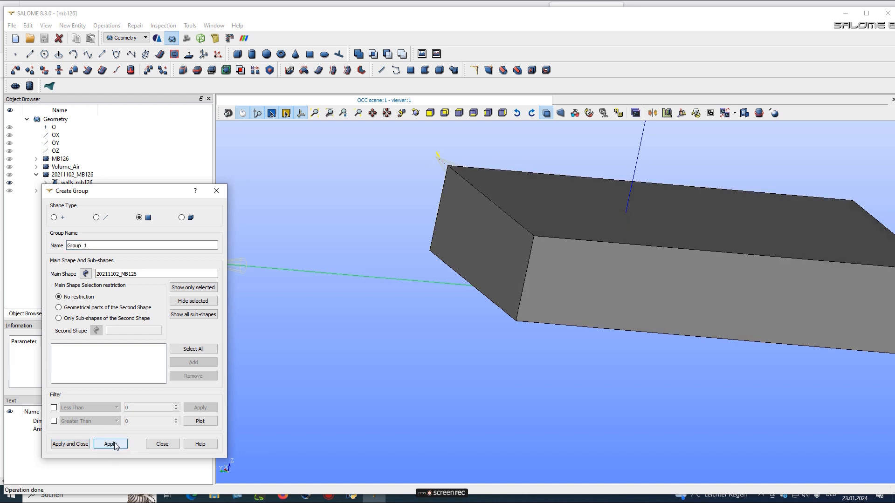
# Group the air box's bottom face 5 as walls_road, then hide that face to reveal the car
pyautogui.moveTo(674, 318); pyautogui.dragTo(675, 227)
pyautogui.moveTo(611, 343); pyautogui.dragTo(577, 239, button='middle')
pyautogui.scroll(5, 574, 337)
pyautogui.scroll(-3, 573, 284)
pyautogui.click(569, 252)
pyautogui.click(199, 363)
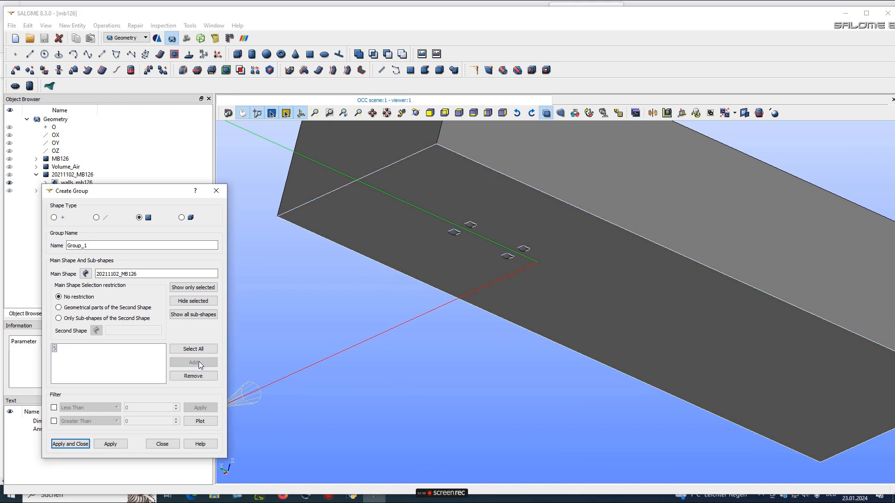
pyautogui.doubleClick(107, 247)
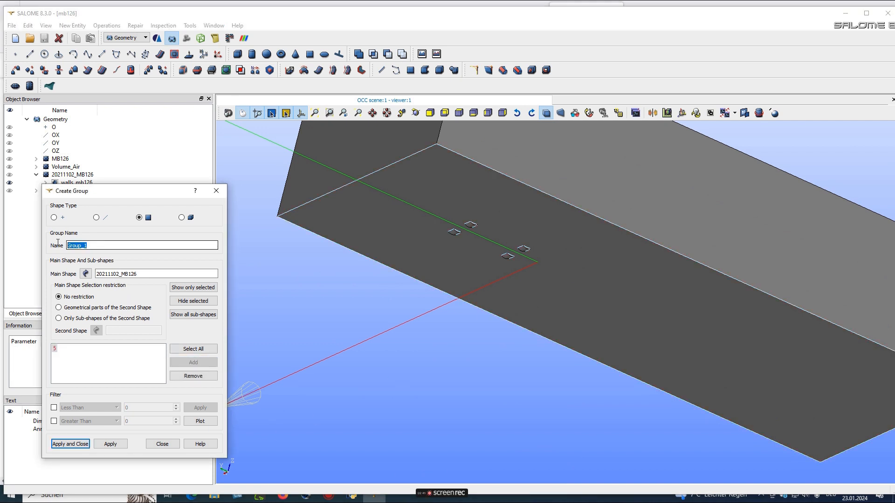
pyautogui.write('walls_road')
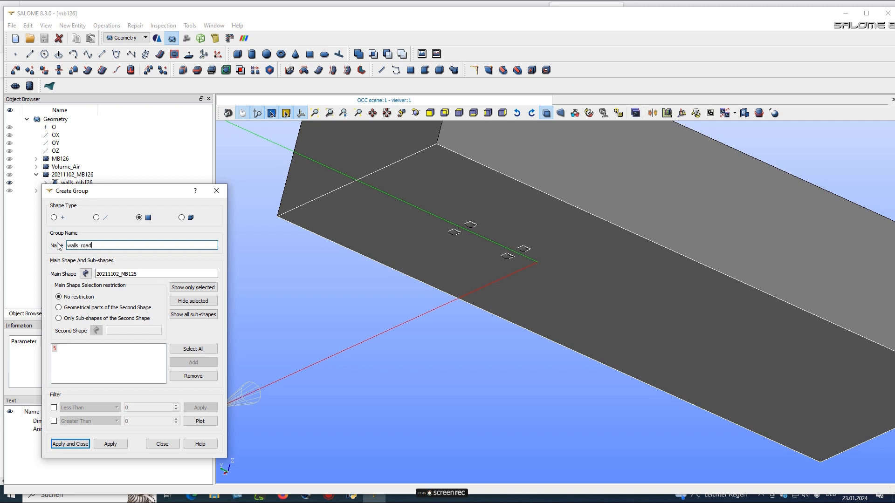
pyautogui.click(110, 444)
pyautogui.click(451, 260)
pyautogui.click(177, 302)
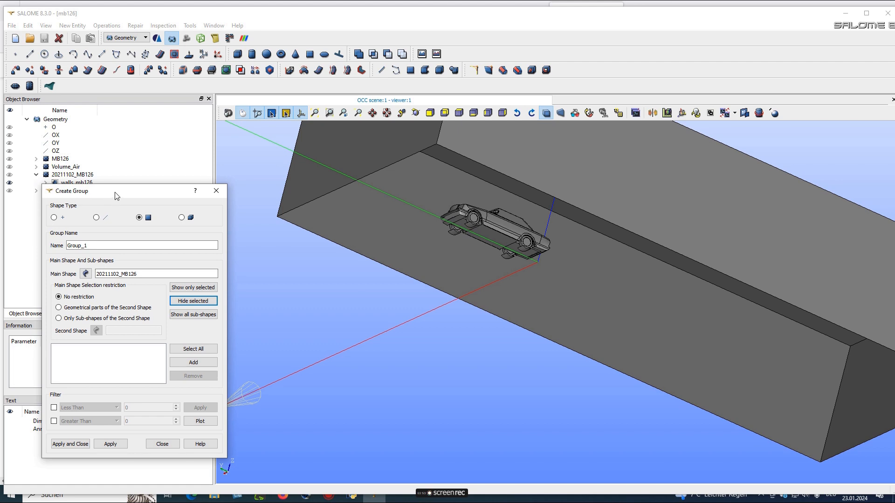
# Hide the walls_mb126 car body to expose the wheel-arch pieces underneath
pyautogui.moveTo(117, 196); pyautogui.dragTo(82, 220)
pyautogui.scroll(5, 462, 227)
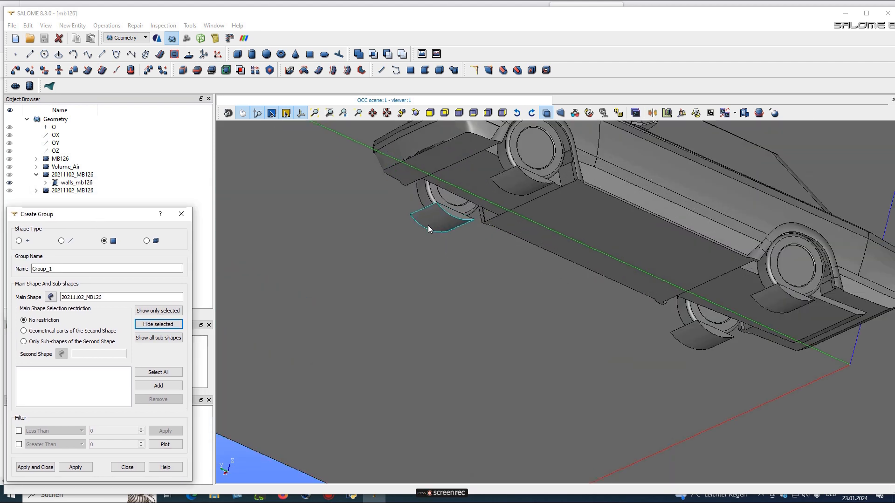
pyautogui.keyDown('ctrl'); pyautogui.moveTo(493, 269); pyautogui.dragTo(298, 261, button='right'); pyautogui.keyUp('ctrl')
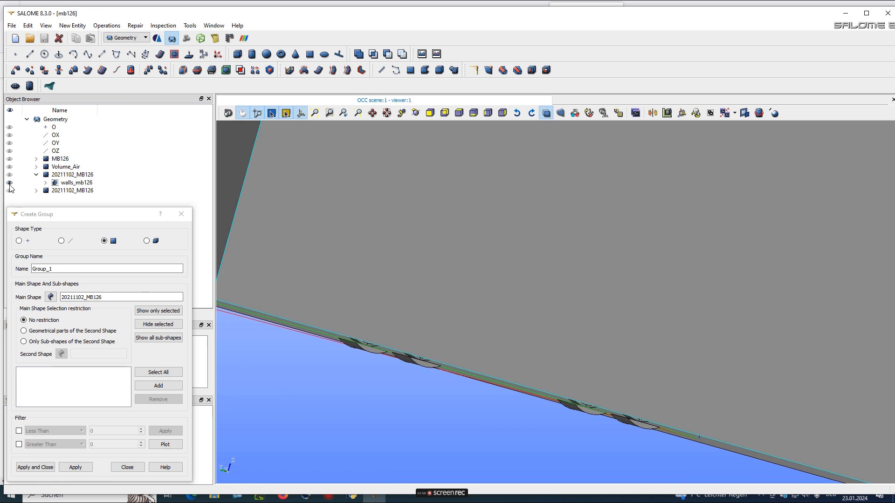
pyautogui.click(75, 183)
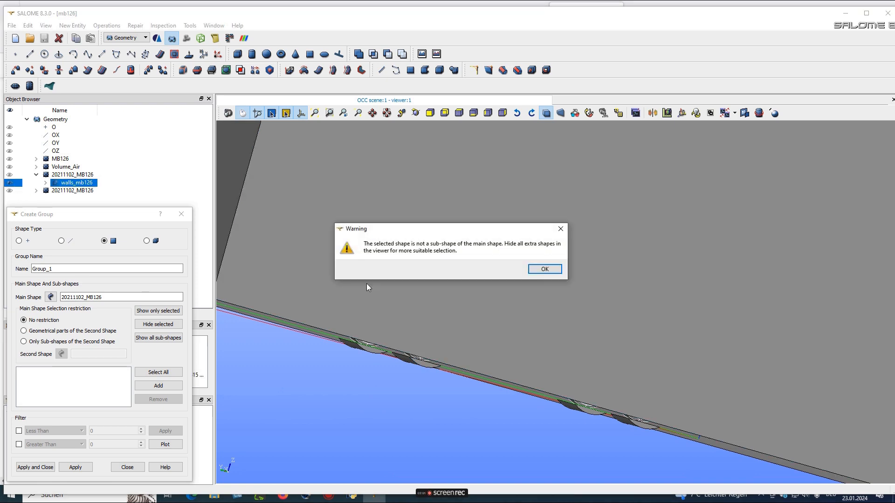
pyautogui.click(540, 270)
pyautogui.keyDown('ctrl'); pyautogui.moveTo(485, 313); pyautogui.dragTo(406, 247, button='right'); pyautogui.keyUp('ctrl')
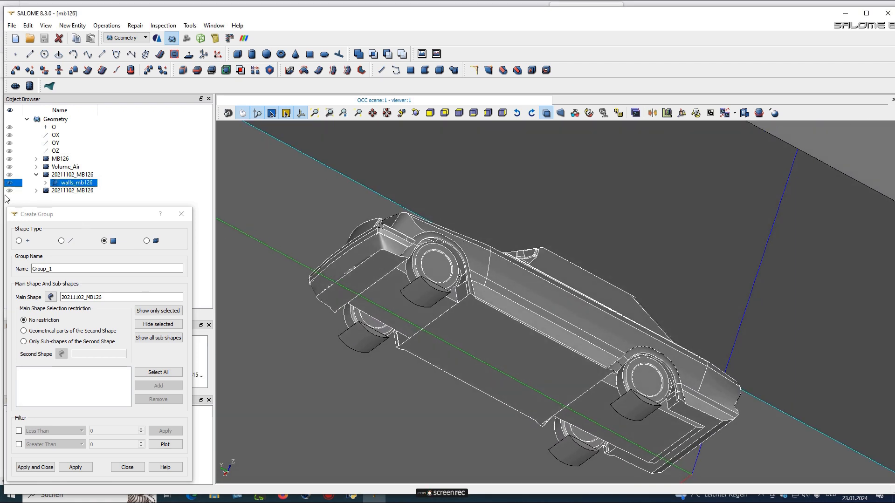
pyautogui.click(10, 184)
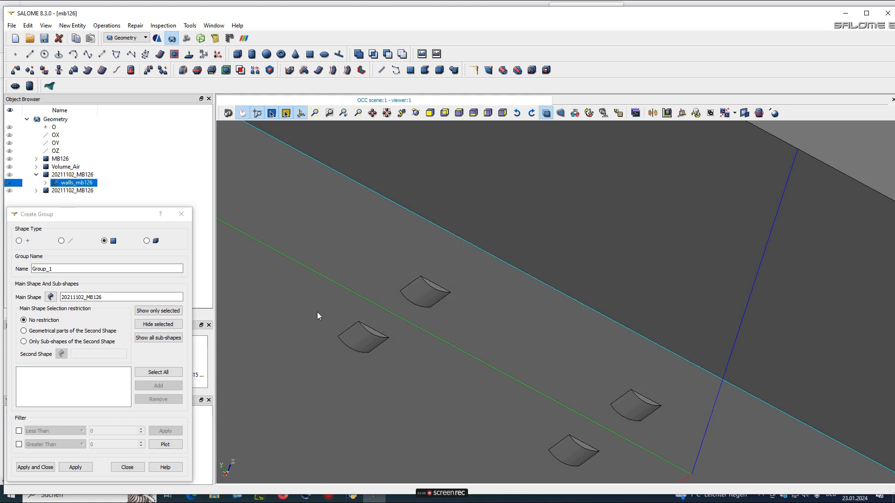
pyautogui.scroll(-3, 431, 315)
# Add the twelve wheel-arch faces to the group and name it walls_road_fine
pyautogui.moveTo(437, 366)
pyautogui.keyDown('ctrl'); pyautogui.mouseDown(button='right')
pyautogui.moveTo(425, 395)
pyautogui.moveTo(424, 371)
pyautogui.mouseUp(button='right'); pyautogui.keyUp('ctrl')
pyautogui.moveTo(347, 289); pyautogui.dragTo(575, 431)
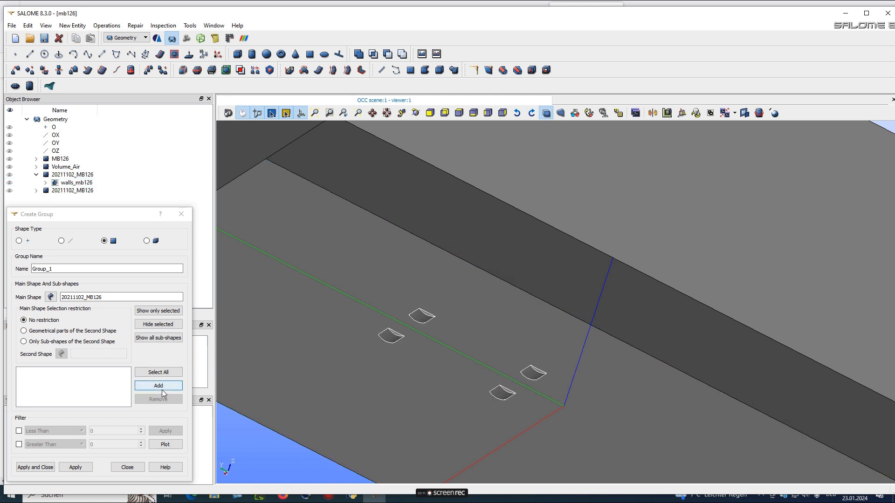
pyautogui.click(162, 385)
pyautogui.doubleClick(42, 269)
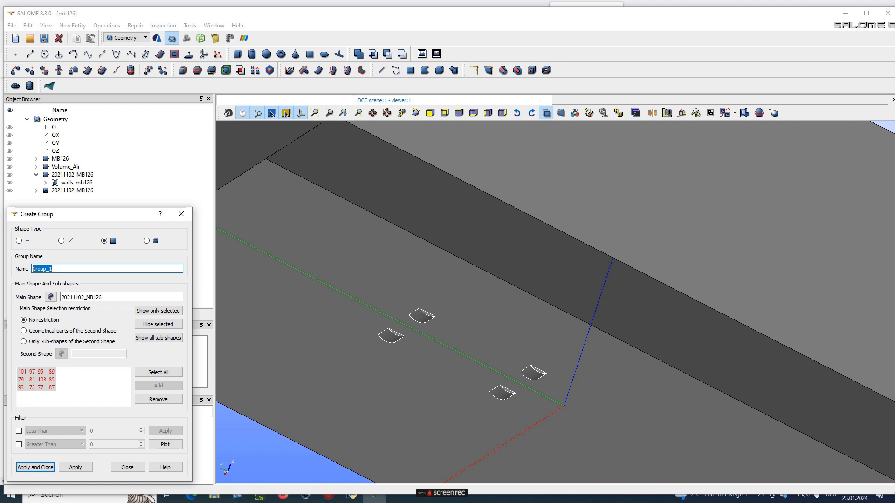
pyautogui.write('wa')
# Create walls_road_fine and show the inlet, outlet, walls_slip, walls_road and walls_road_fine groups
pyautogui.click(35, 468)
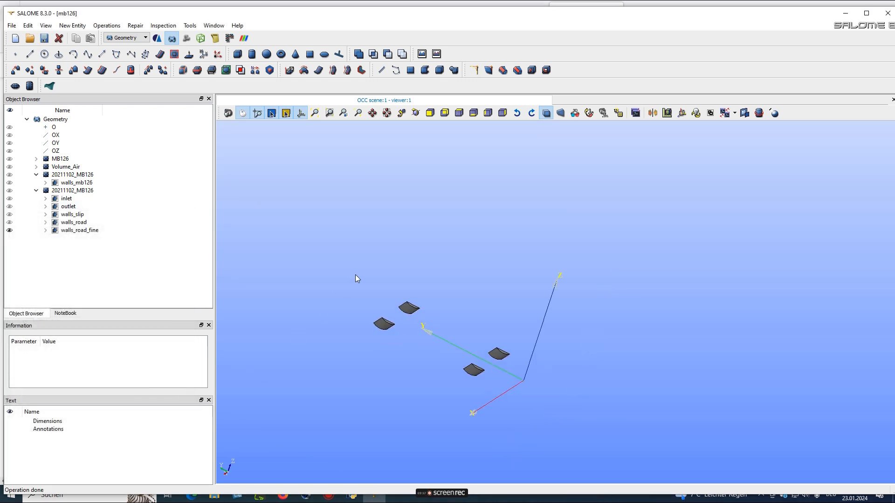
pyautogui.scroll(-2, 355, 278)
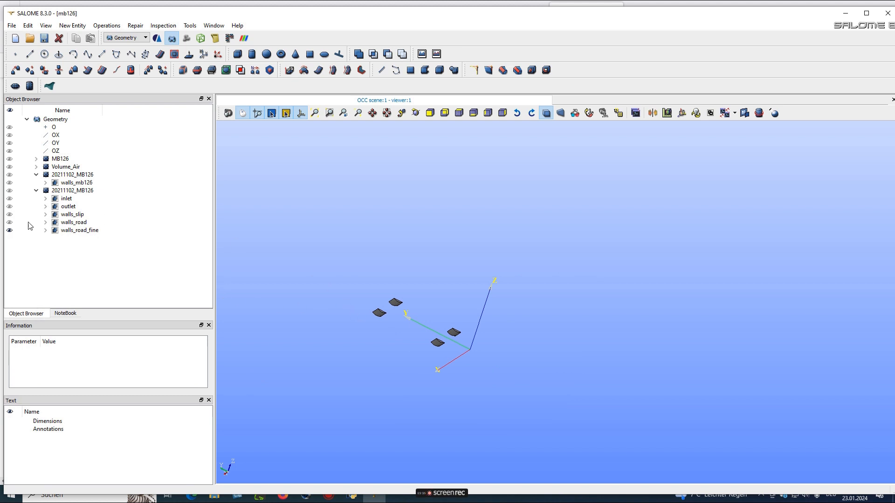
pyautogui.click(10, 199)
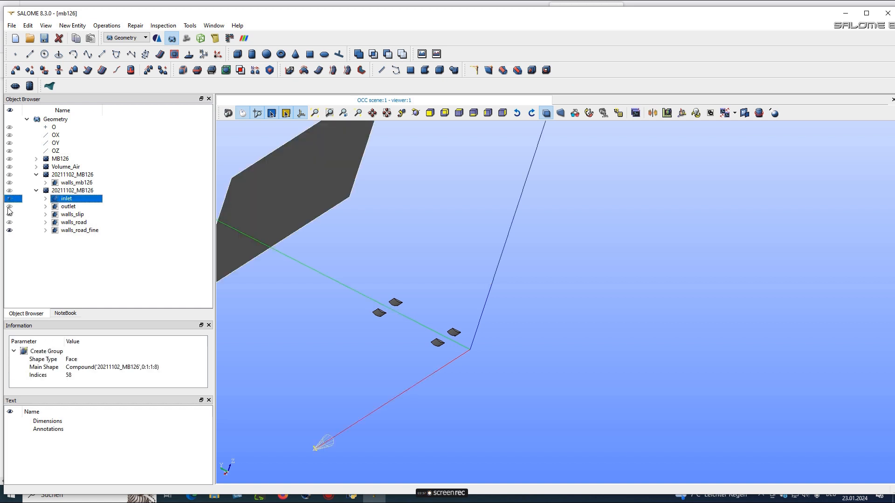
pyautogui.click(10, 207)
pyautogui.click(9, 214)
pyautogui.click(10, 222)
pyautogui.click(9, 230)
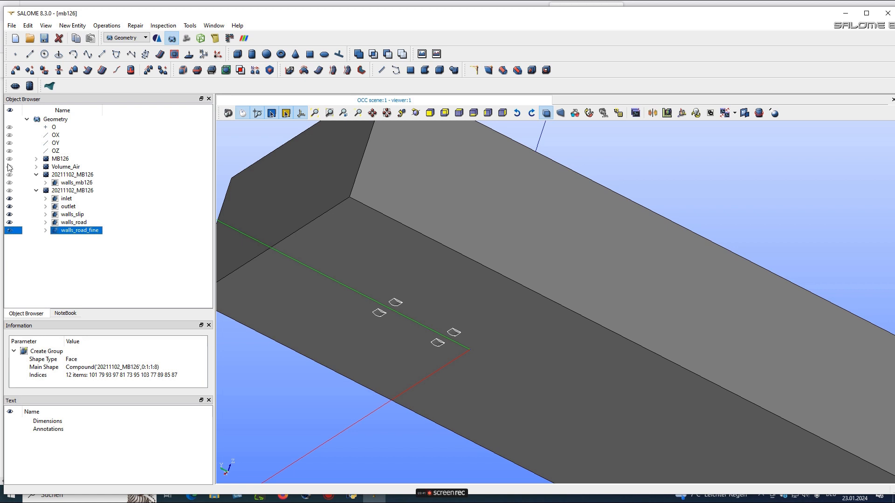
# Select walls_mb126 to check its 335 faces and orbit around the domain box
pyautogui.click(8, 183)
pyautogui.scroll(-4, 435, 332)
pyautogui.moveTo(438, 333); pyautogui.dragTo(413, 310)
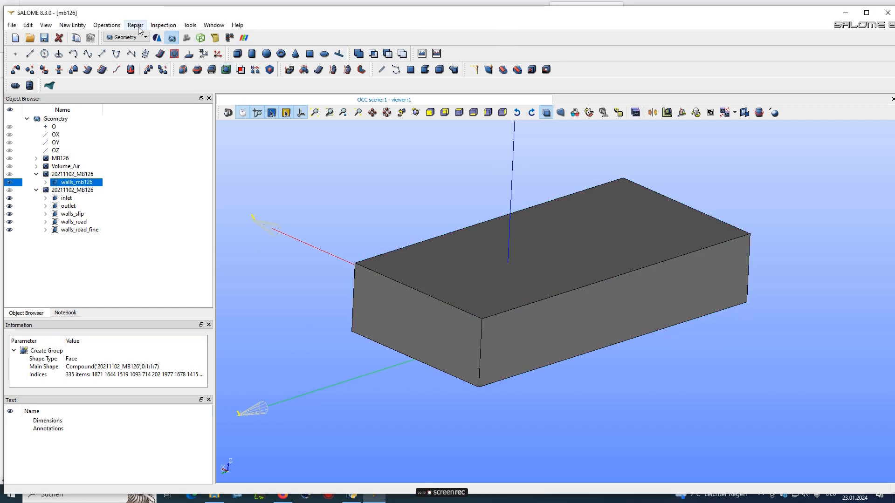
# Measure 20211102_MB126 with Inspection > Dimensions > Bounding Box (X ±7.5, Y -20 to 10, Z -0.064 to 6)
pyautogui.click(163, 26)
pyautogui.moveTo(194, 122)
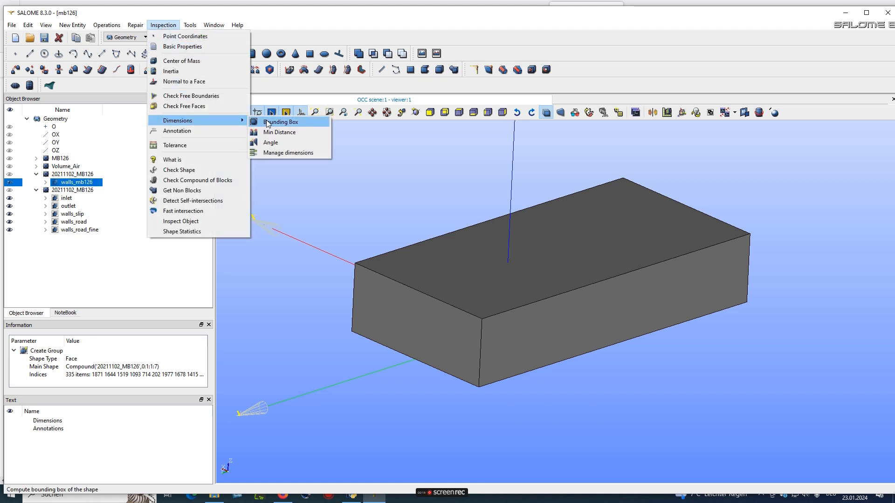
pyautogui.click(275, 122)
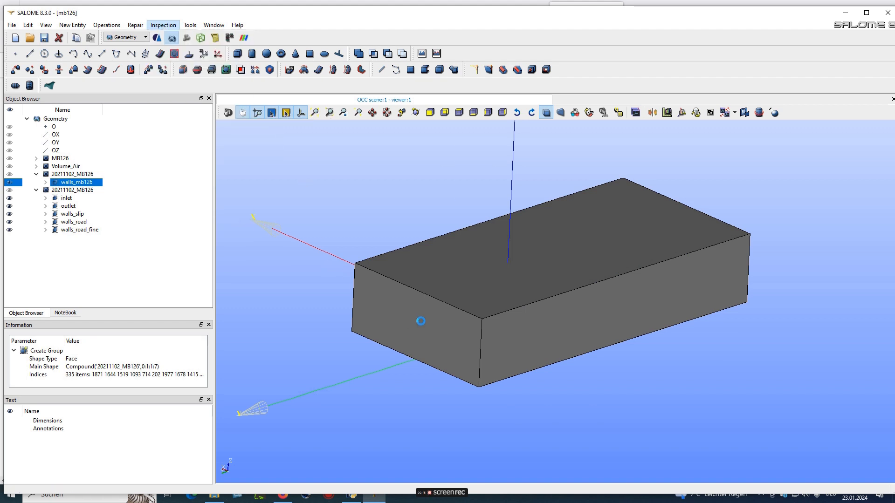
pyautogui.click(73, 190)
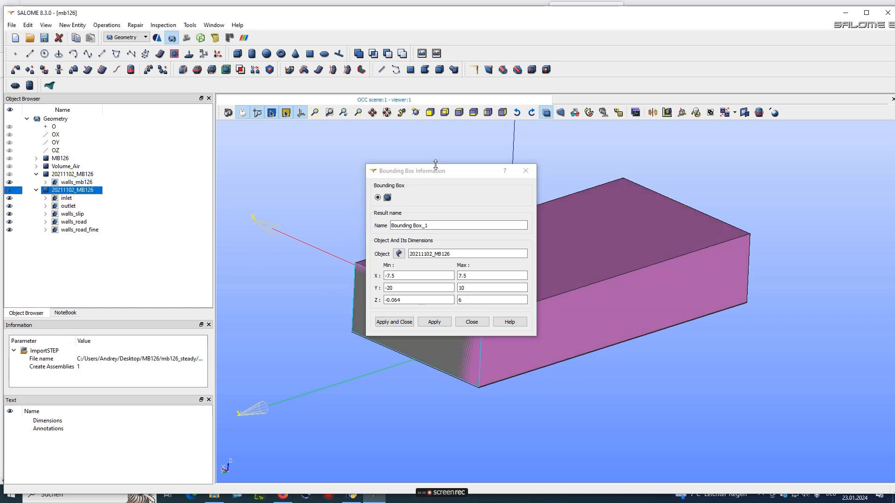
pyautogui.moveTo(435, 171); pyautogui.dragTo(181, 230)
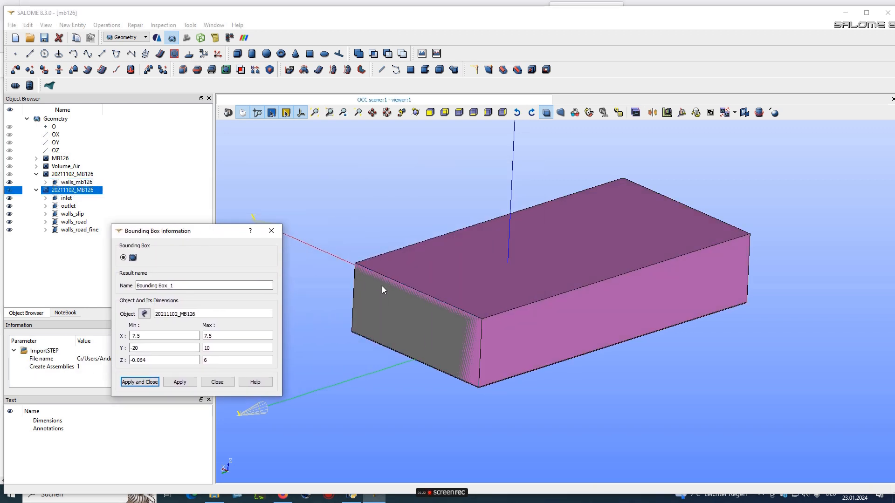
pyautogui.moveTo(461, 326)
pyautogui.mouseDown()
pyautogui.moveTo(450, 253)
pyautogui.moveTo(452, 340)
pyautogui.mouseUp()
pyautogui.moveTo(208, 237); pyautogui.dragTo(250, 159)
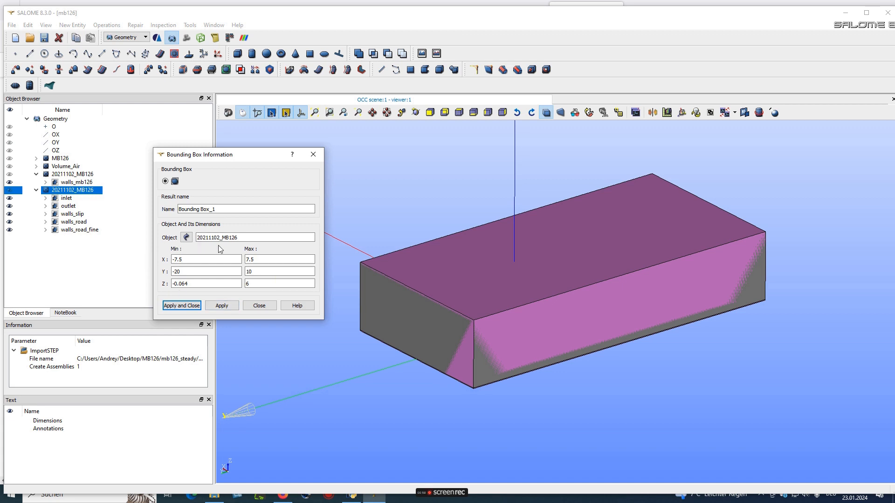
# Keep the measurement as Bounding Box_1 and select all six boundary groups
pyautogui.click(186, 307)
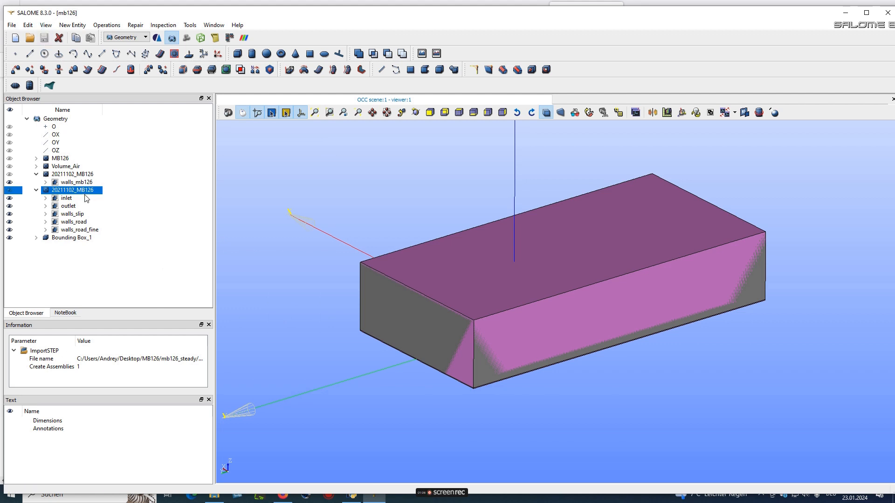
pyautogui.click(70, 182)
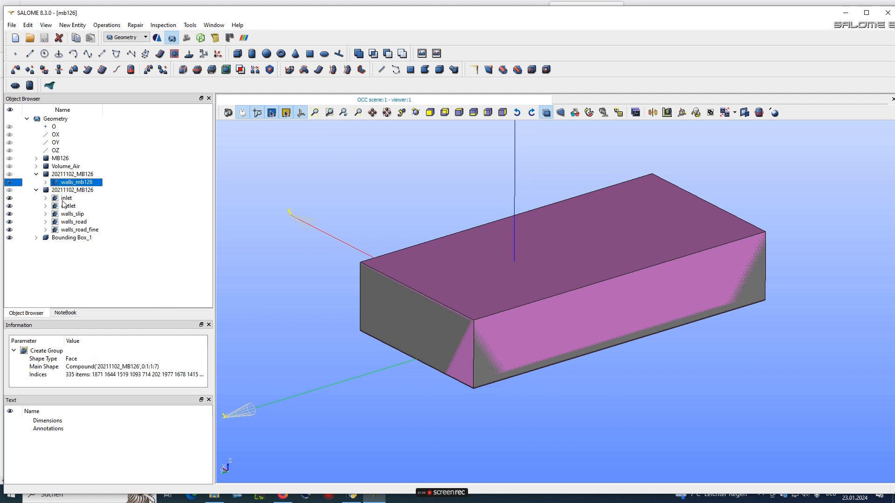
pyautogui.keyDown('ctrl'); pyautogui.click(65, 199); pyautogui.keyUp('ctrl')
pyautogui.keyDown('ctrl'); pyautogui.click(67, 207); pyautogui.keyUp('ctrl')
pyautogui.keyDown('ctrl'); pyautogui.click(68, 214); pyautogui.keyUp('ctrl')
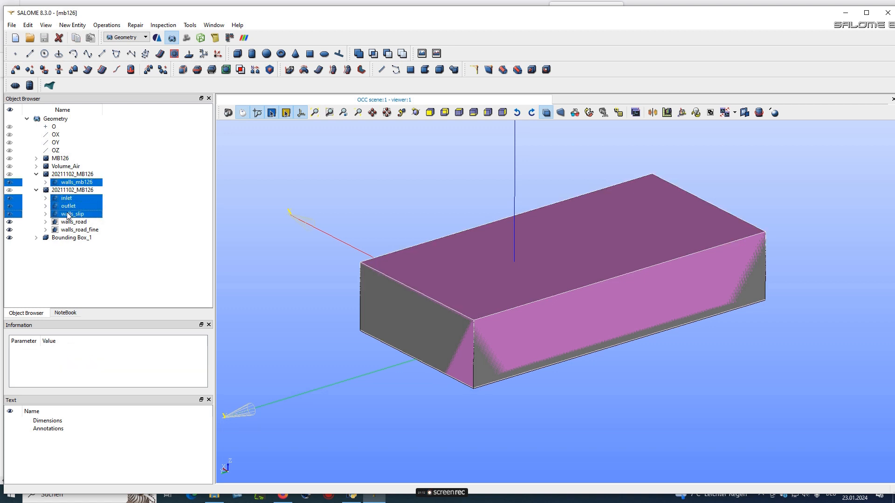
pyautogui.keyDown('ctrl'); pyautogui.click(67, 222); pyautogui.keyUp('ctrl')
pyautogui.keyDown('ctrl'); pyautogui.click(67, 230); pyautogui.keyUp('ctrl')
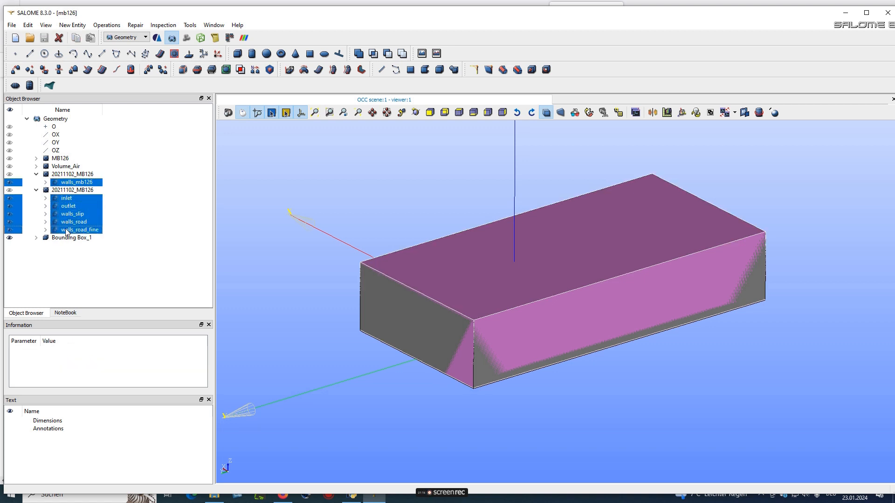
# Set up ASCII STL export with relative deflection 0.001 into the salome\export folder
pyautogui.click(13, 27)
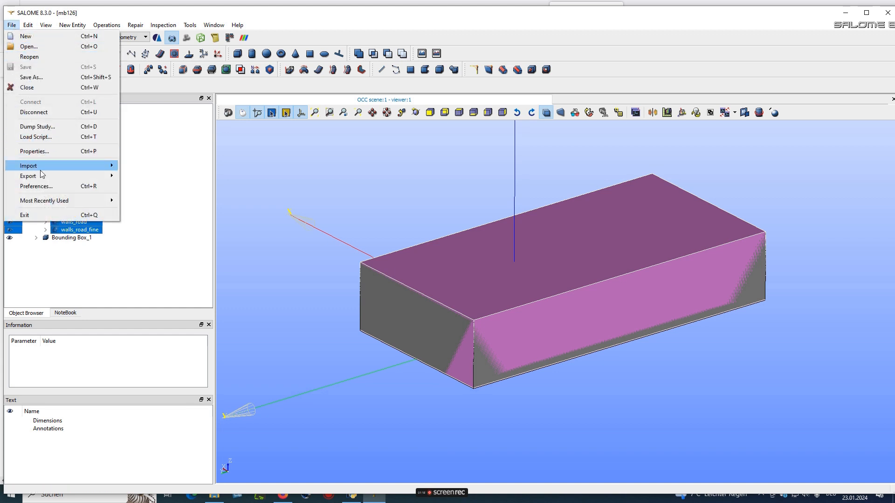
pyautogui.moveTo(45, 168)
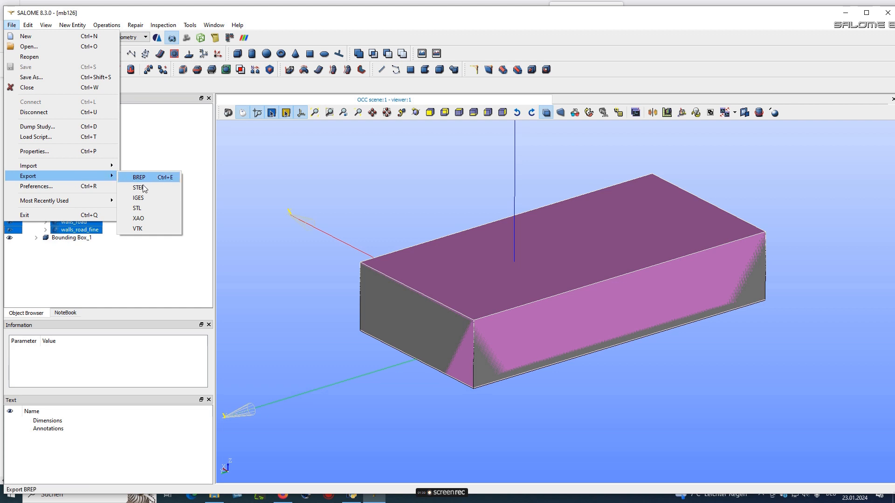
pyautogui.click(147, 209)
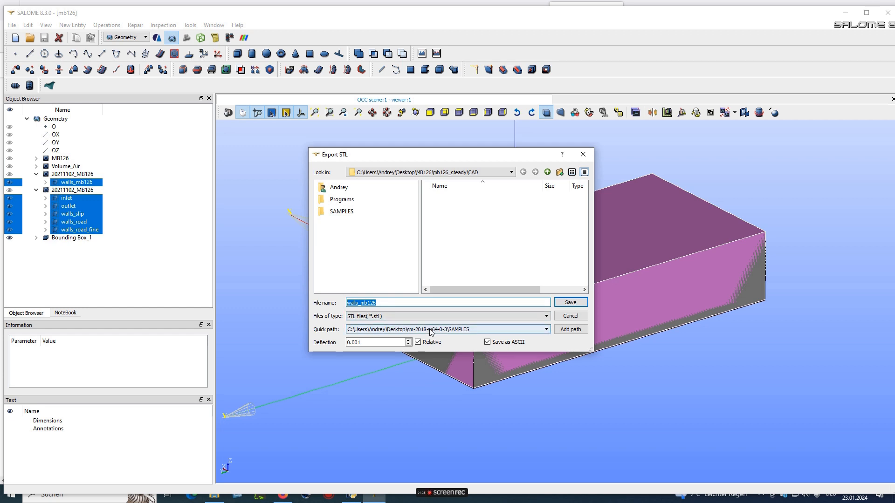
pyautogui.click(487, 343)
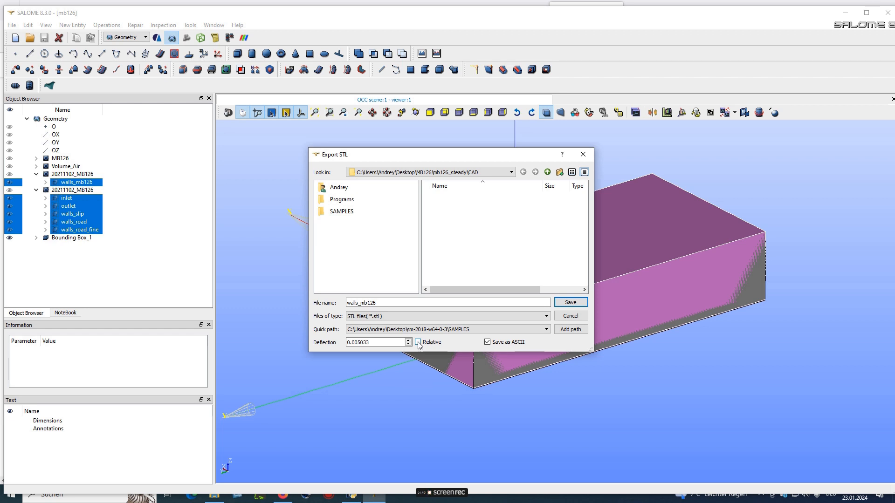
pyautogui.click(418, 343)
pyautogui.click(547, 172)
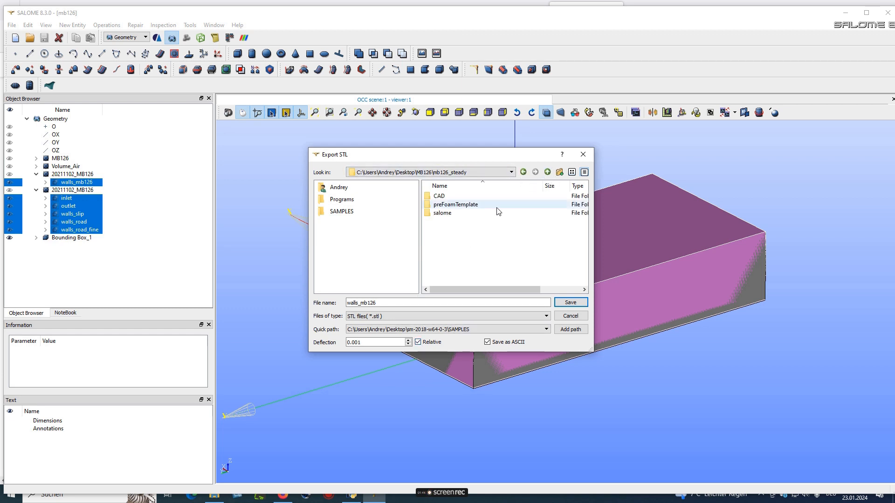
pyautogui.doubleClick(444, 212)
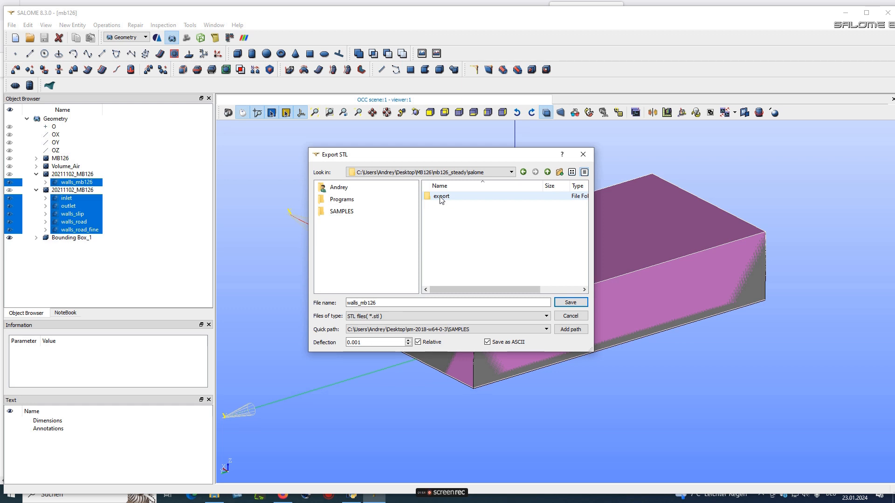
pyautogui.doubleClick(441, 198)
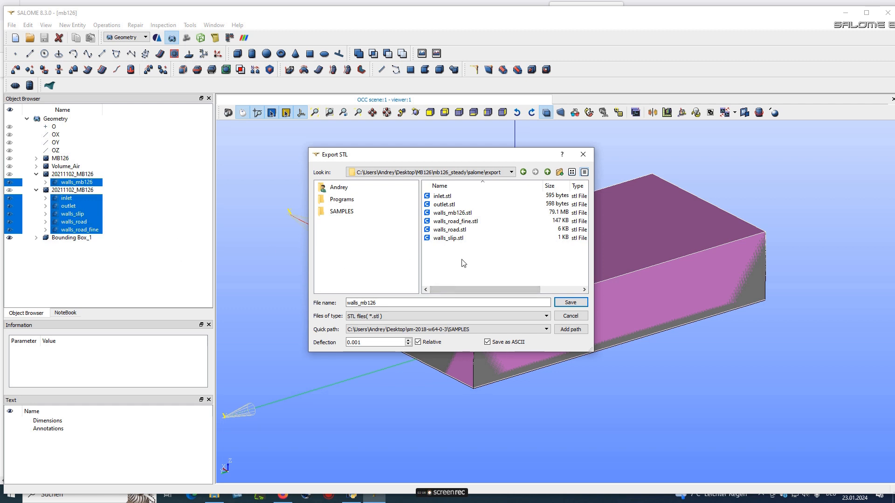
# Cancel the STL export and open the rev20240118 - Kopie workbook from PreFoamTemplate_WorkDirection
pyautogui.click(581, 155)
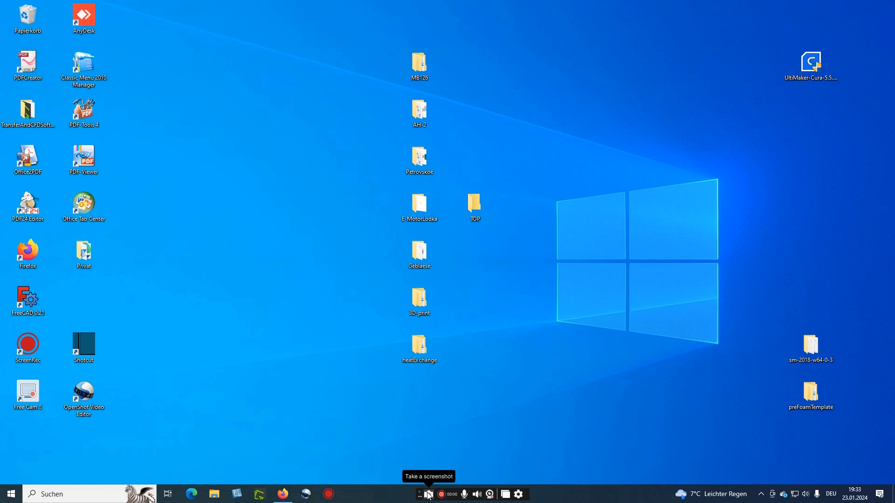
pyautogui.click(441, 494)
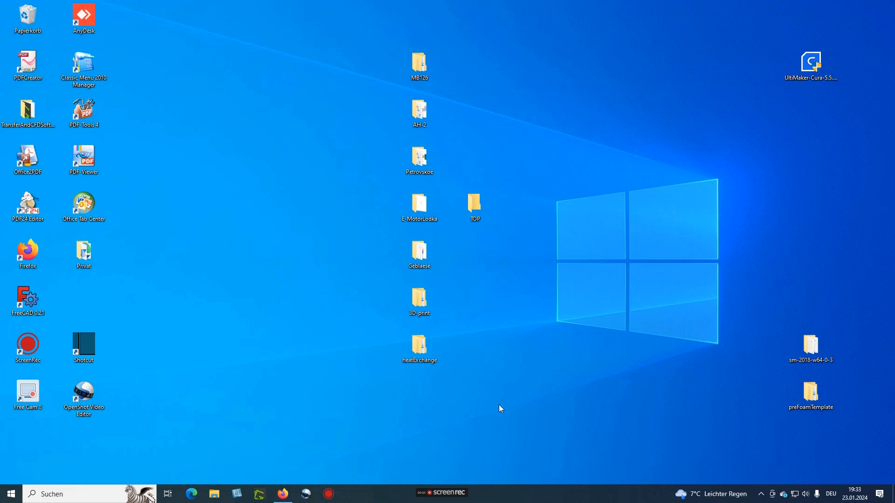
pyautogui.doubleClick(811, 393)
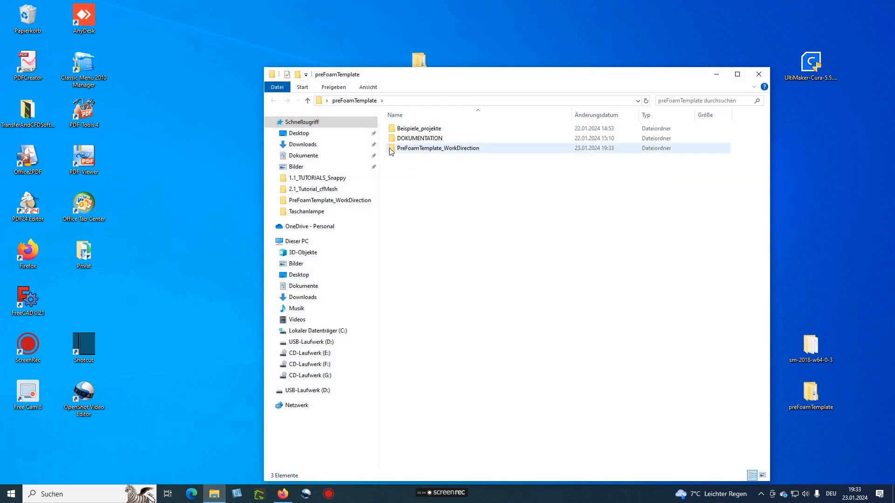
pyautogui.doubleClick(435, 149)
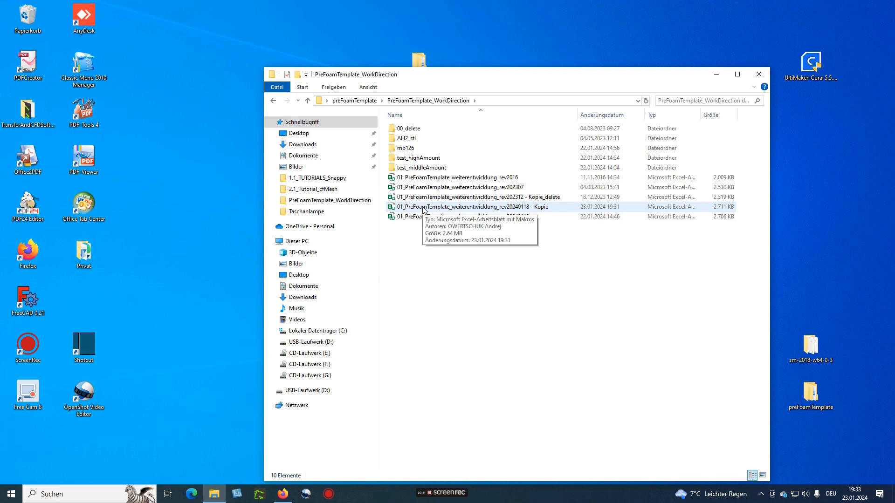
pyautogui.click(425, 208)
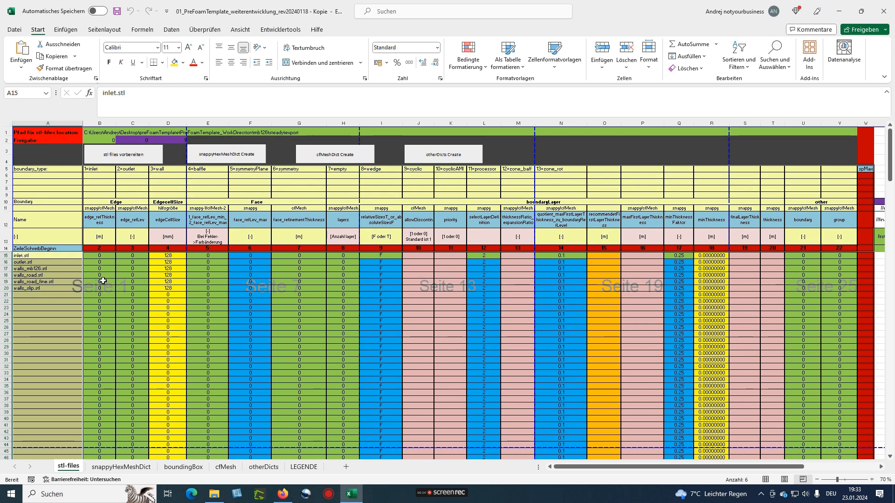
# Remove the export folder path from B1 and the STL file names from A15:A21
pyautogui.click(40, 257)
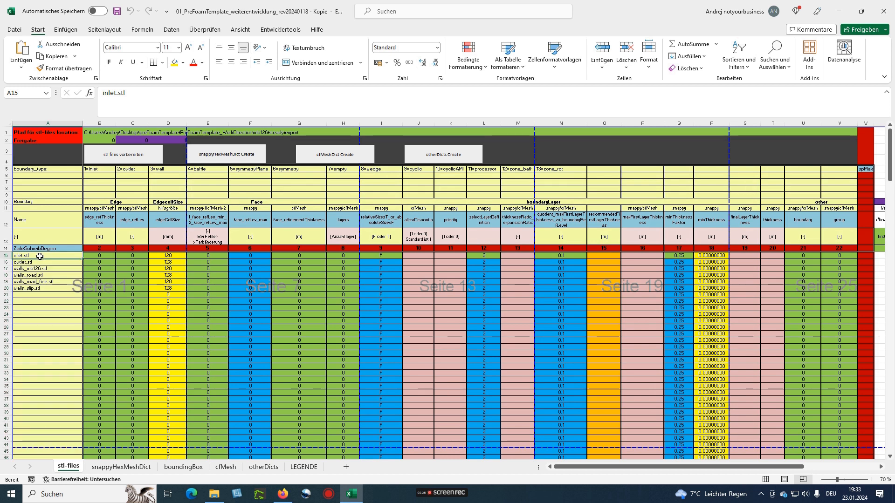
pyautogui.click(91, 132)
pyautogui.moveTo(410, 95); pyautogui.dragTo(102, 95)
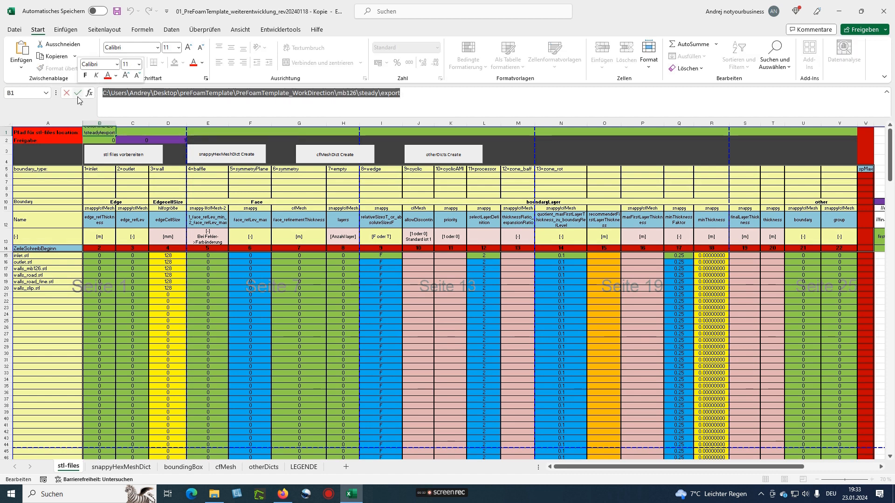
pyautogui.hotkey('ctrl', 'x')
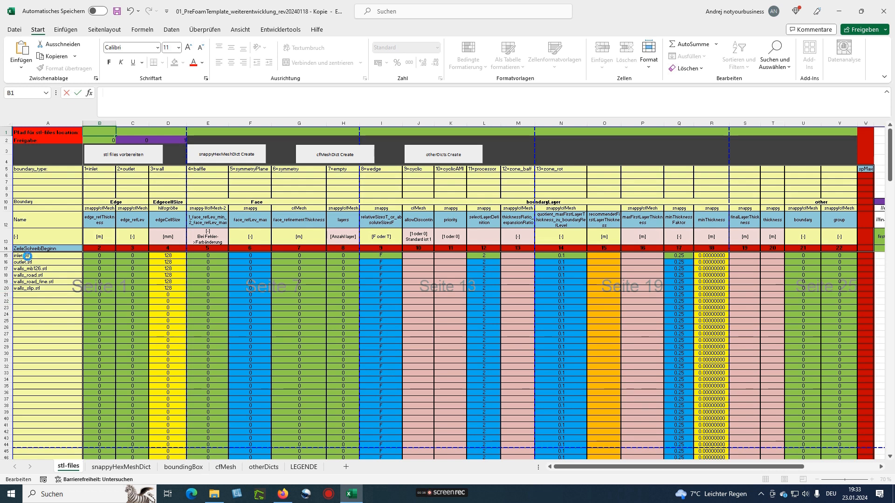
pyautogui.moveTo(27, 256); pyautogui.dragTo(31, 296)
pyautogui.press('Delete')
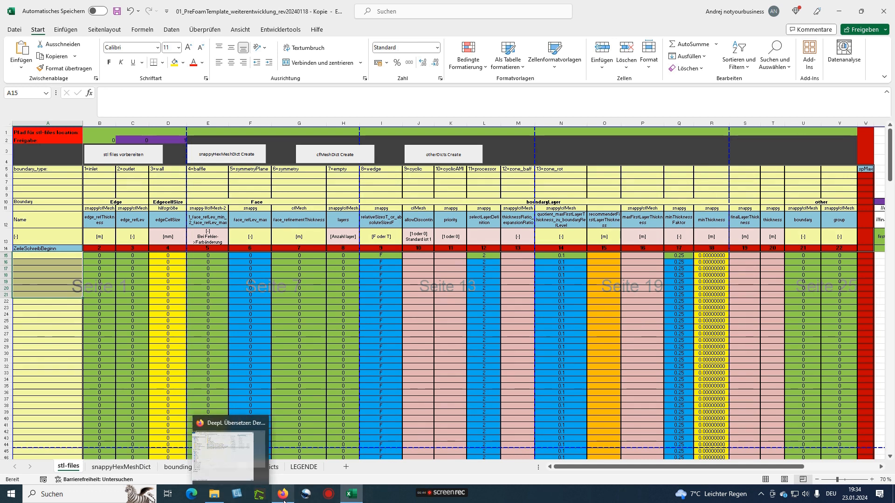
# Browse to the mb126\steady\export folder with the six STL files, show its full path, and return to Excel
pyautogui.click(210, 497)
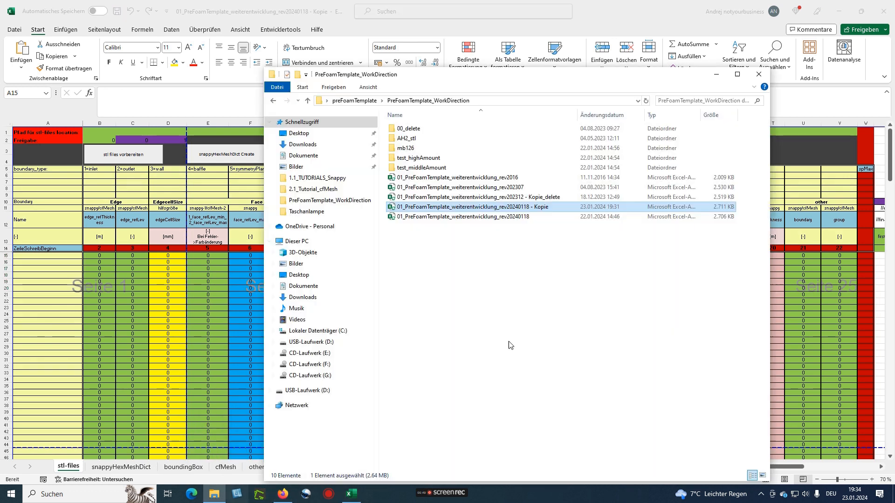
pyautogui.doubleClick(411, 148)
pyautogui.doubleClick(405, 130)
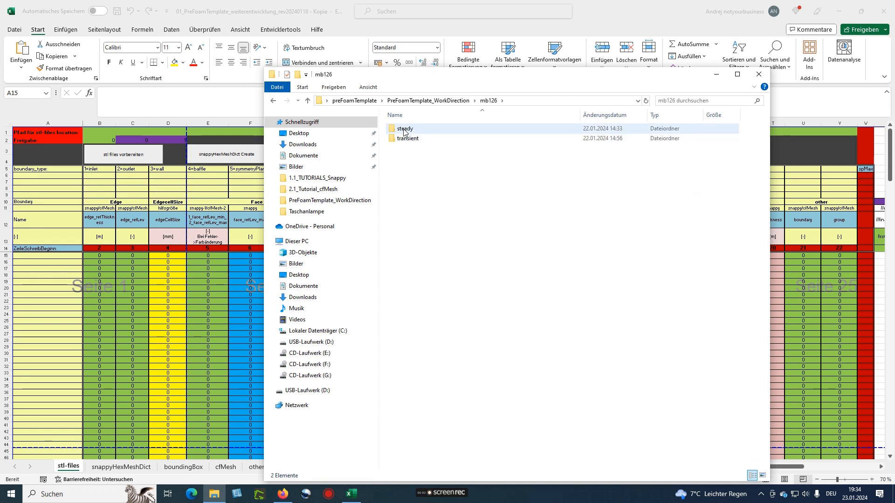
pyautogui.doubleClick(405, 139)
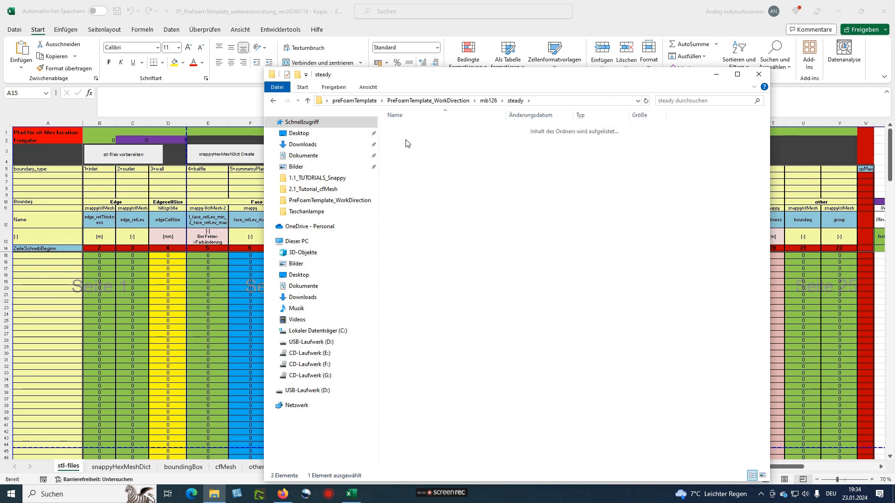
pyautogui.click(578, 101)
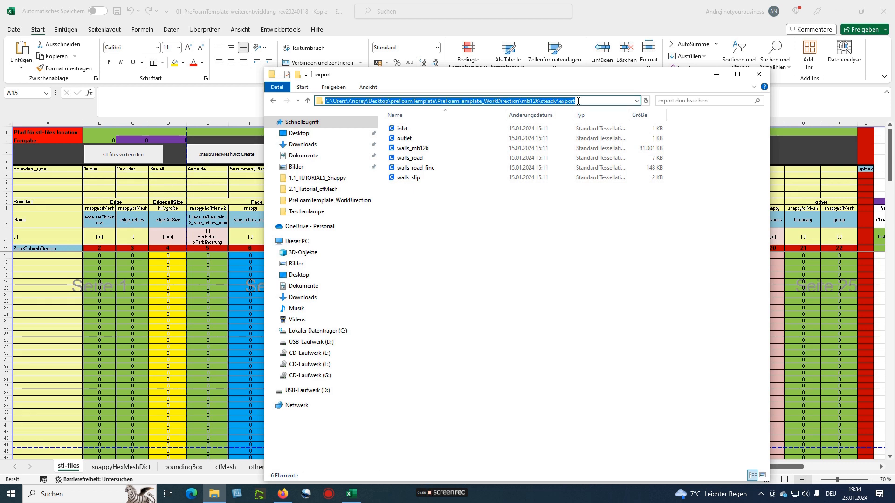
pyautogui.click(758, 74)
pyautogui.click(94, 131)
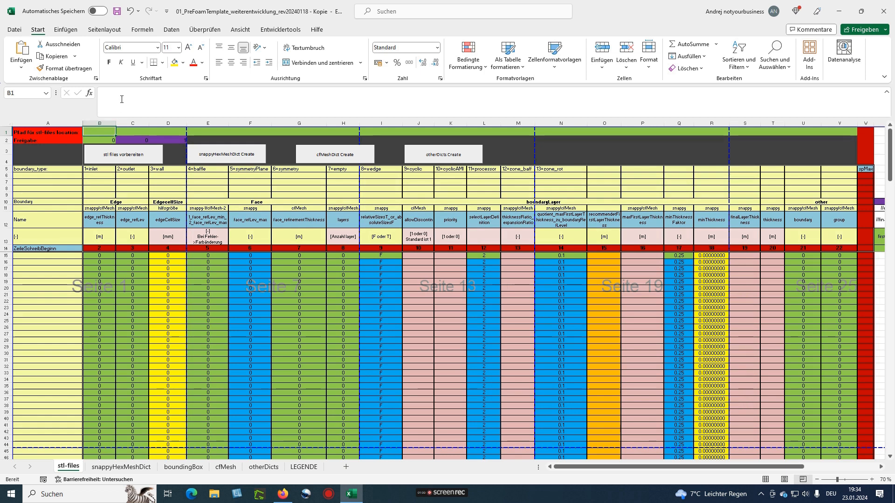
# Paste the export folder path into B1 and run 'stl files vorbereiten' to list the six STL files
pyautogui.doubleClick(93, 131)
pyautogui.hotkey('ctrl', 'v')
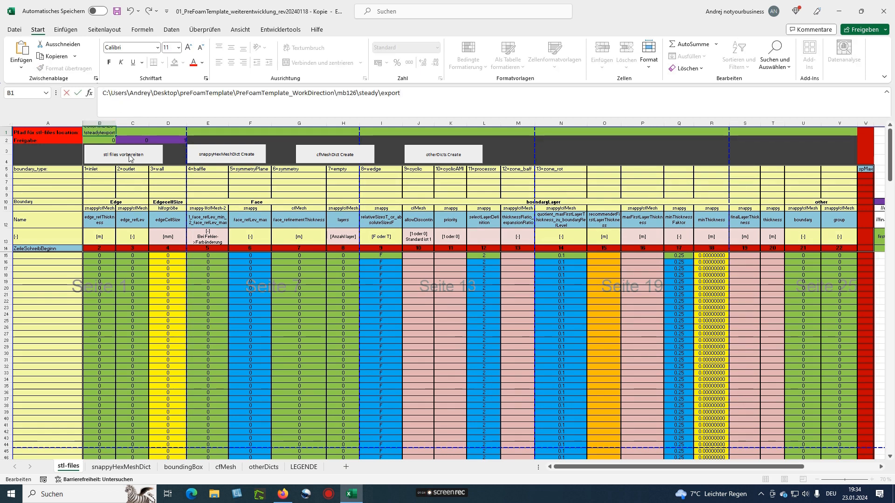
pyautogui.click(109, 157)
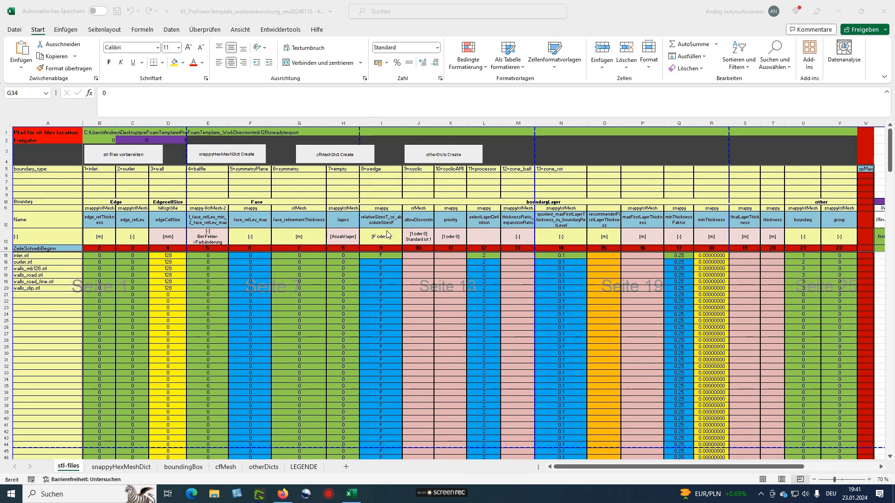
pyautogui.doubleClick(796, 220)
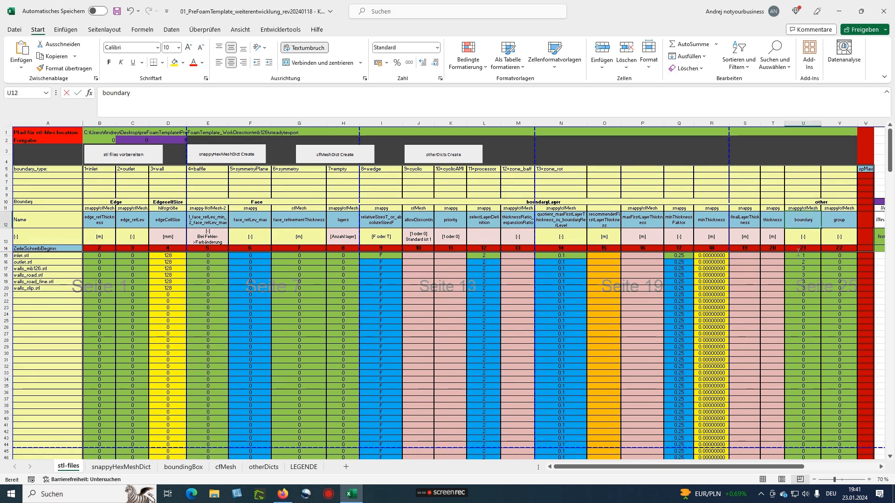
pyautogui.moveTo(788, 257); pyautogui.dragTo(796, 282)
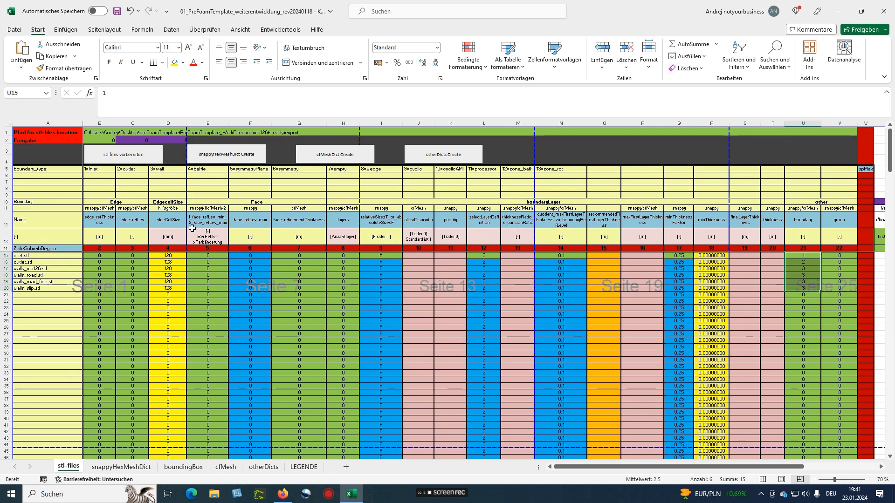
pyautogui.click(826, 297)
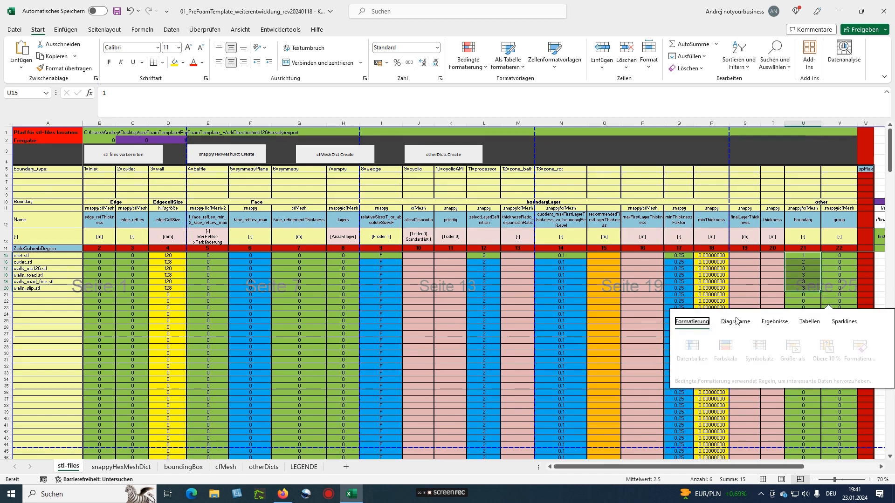
pyautogui.click(798, 261)
pyautogui.click(795, 255)
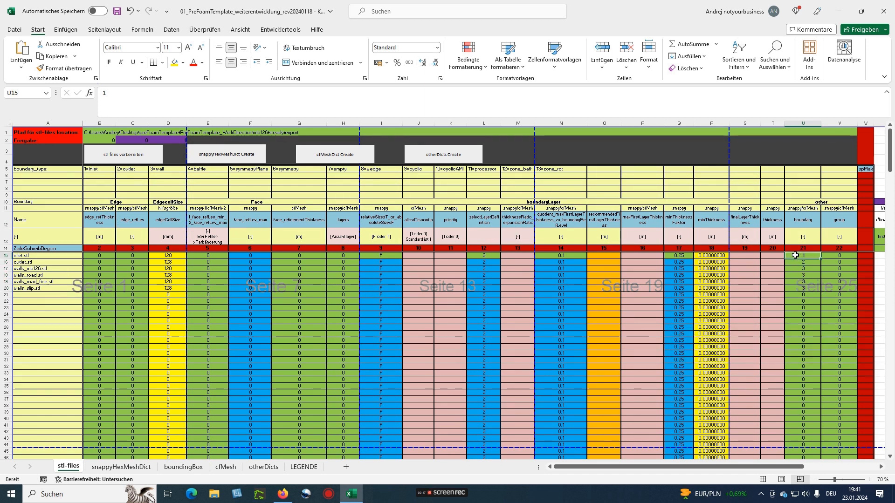
pyautogui.keyDown('ctrl'); pyautogui.scroll(1, 57, 226); pyautogui.keyUp('ctrl')
pyautogui.keyDown('ctrl'); pyautogui.scroll(1, 57, 226); pyautogui.keyUp('ctrl')
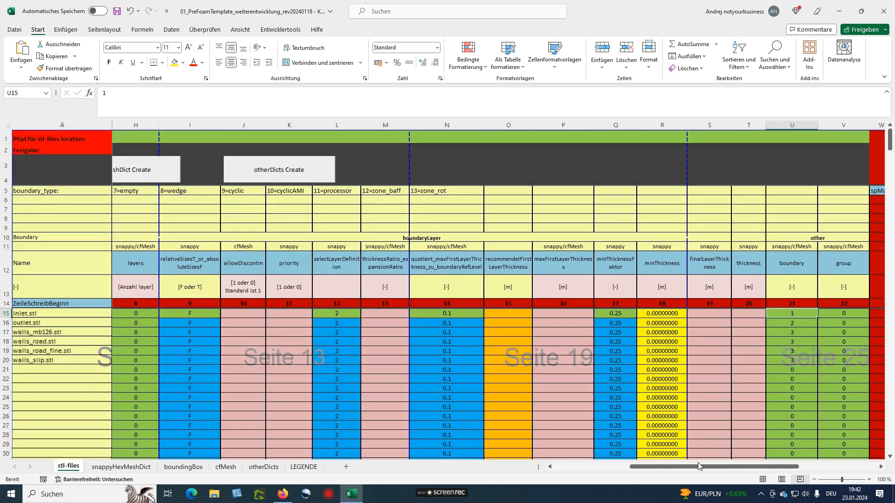
pyautogui.moveTo(699, 465); pyautogui.dragTo(623, 466)
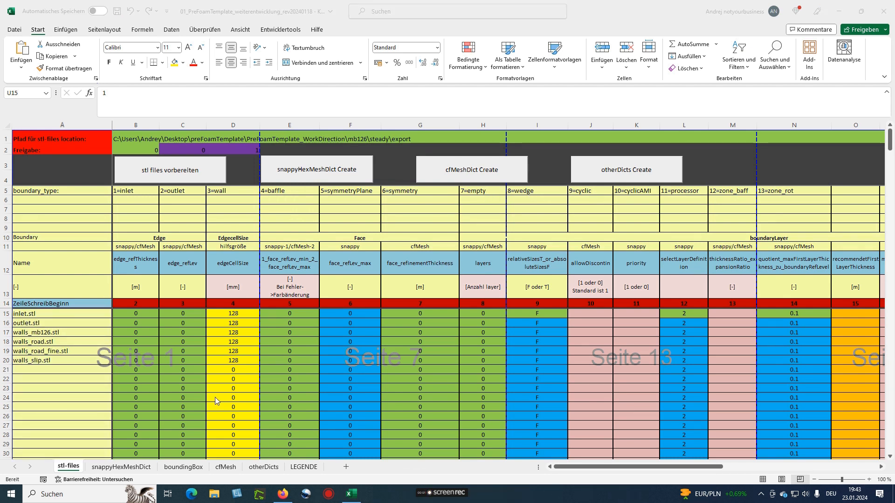
# On snappyHexMeshDict, check globalCellSize 128 and bounding box x −8 to 8, y −21 to 11, z −0.2 to 6.5
pyautogui.click(120, 467)
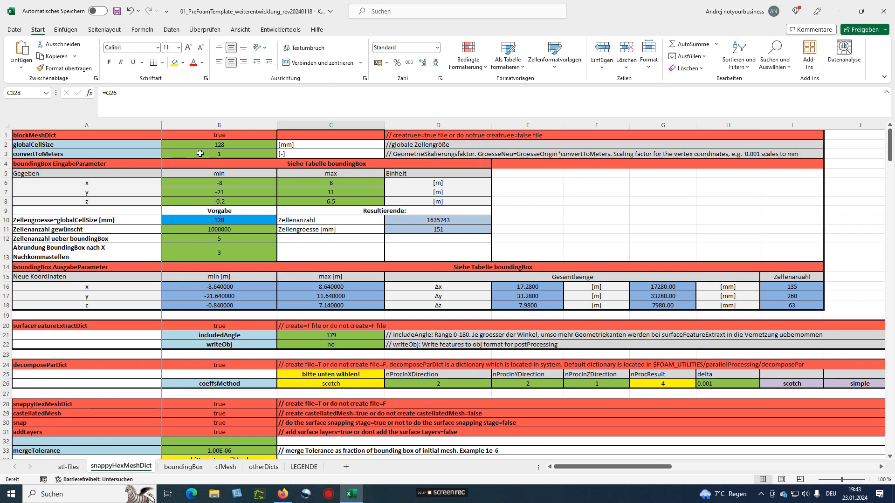
pyautogui.moveTo(235, 144); pyautogui.dragTo(77, 149)
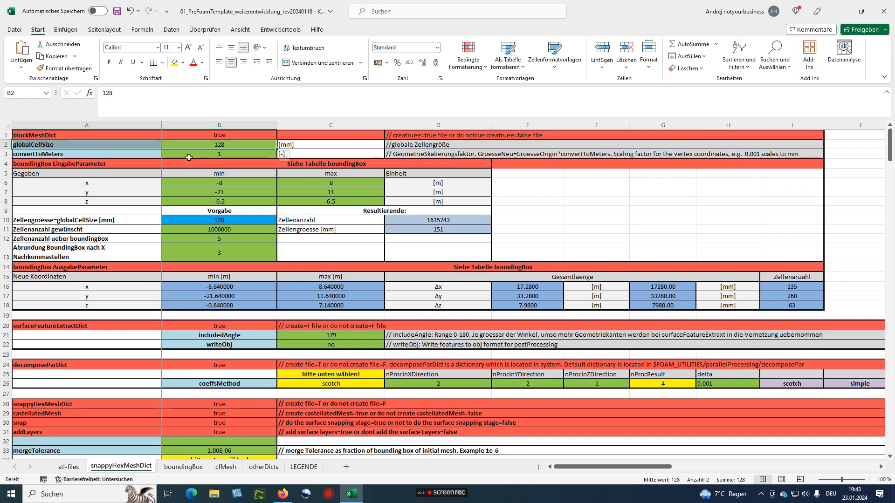
pyautogui.click(198, 144)
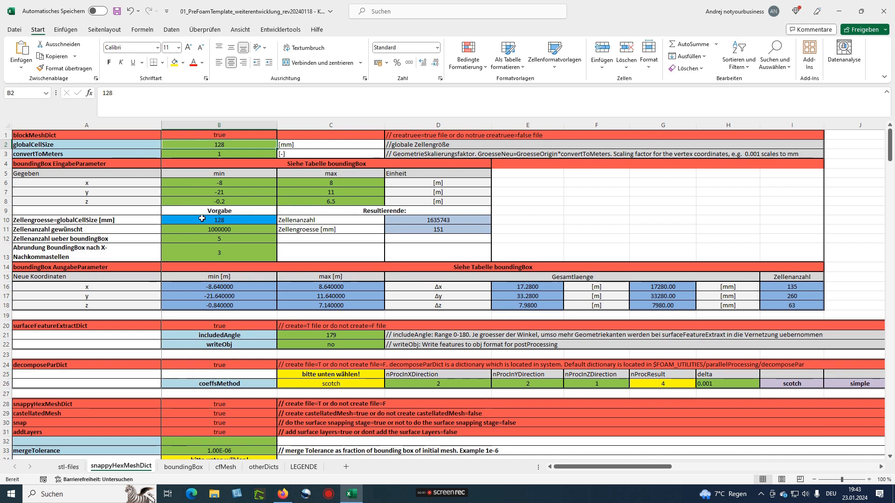
pyautogui.moveTo(191, 184); pyautogui.dragTo(351, 198)
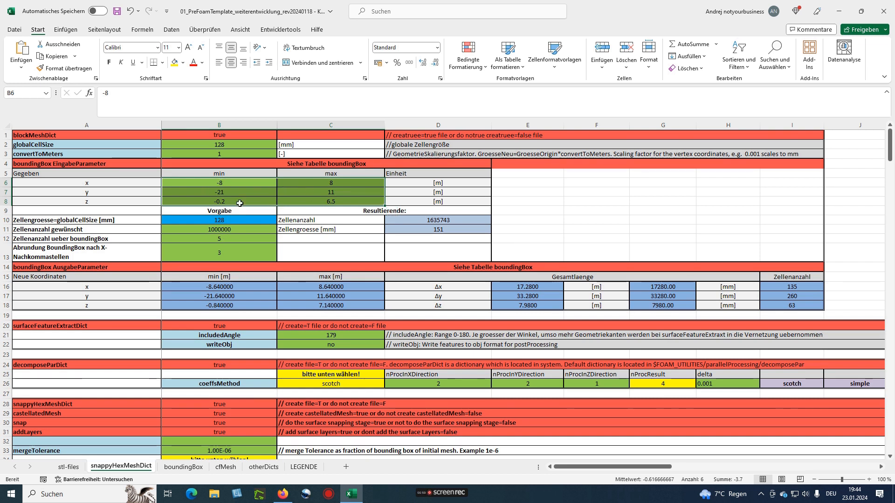
pyautogui.click(258, 221)
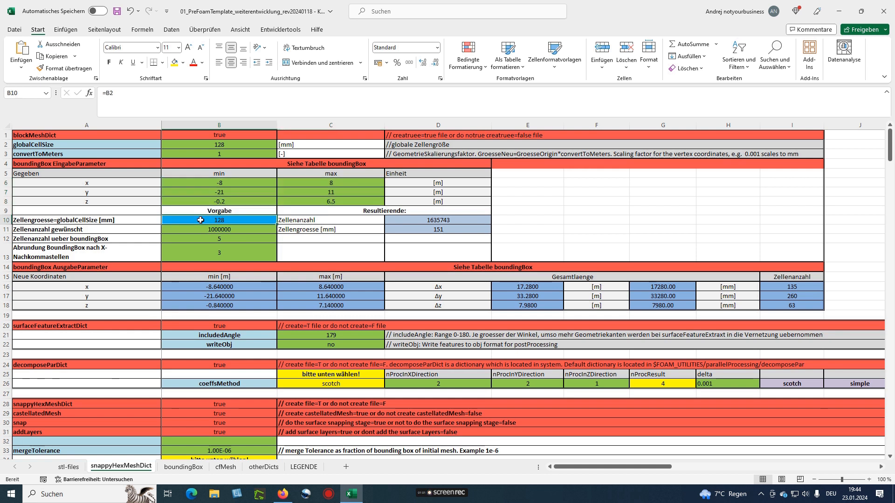
pyautogui.click(425, 219)
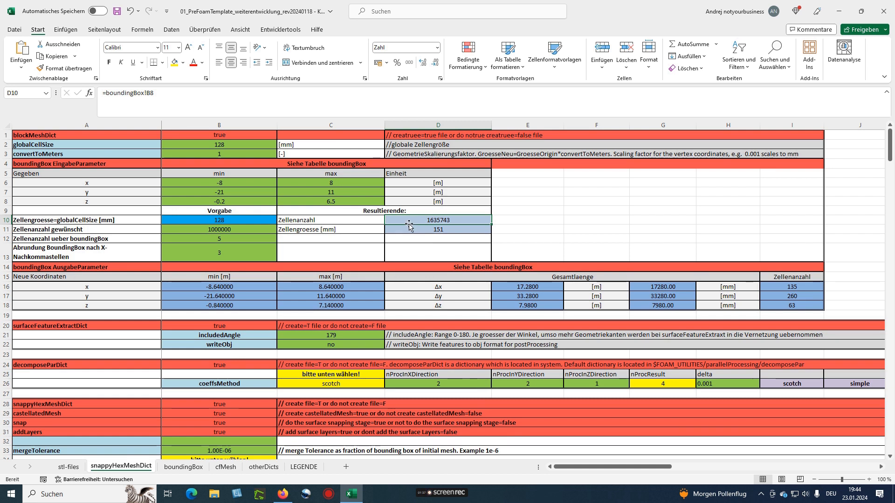
pyautogui.click(429, 497)
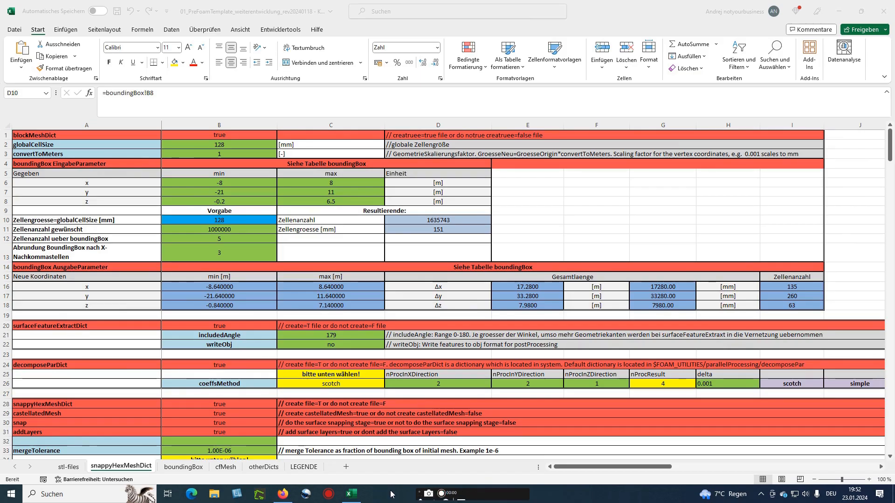
pyautogui.click(178, 146)
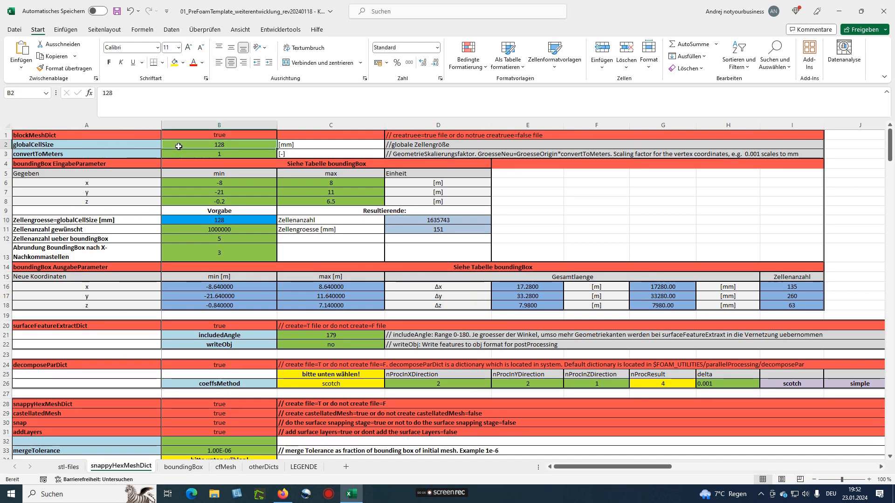
# Trace the boundingBox refinement sizes halving from 128 at level 0 to 0.125 mm at level 7
pyautogui.click(178, 467)
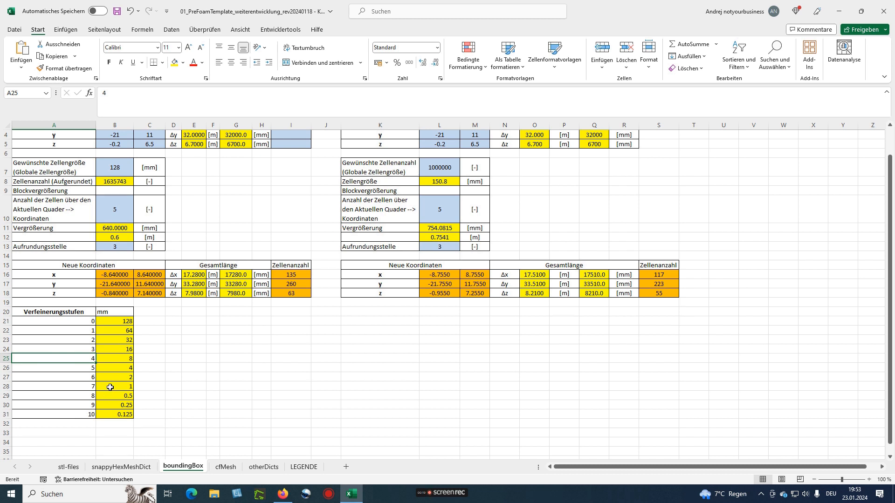
pyautogui.click(79, 388)
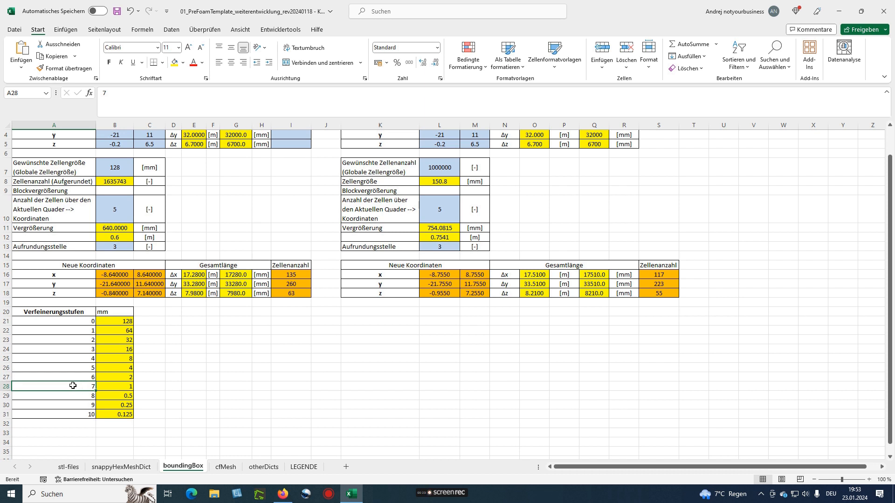
pyautogui.click(110, 386)
pyautogui.click(108, 376)
pyautogui.click(108, 368)
pyautogui.click(106, 359)
pyautogui.click(106, 348)
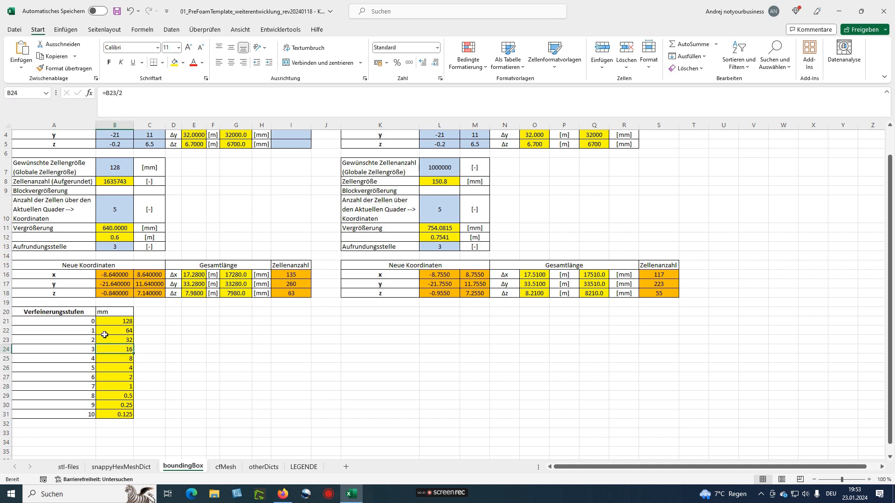
pyautogui.click(105, 340)
pyautogui.click(105, 331)
pyautogui.click(105, 322)
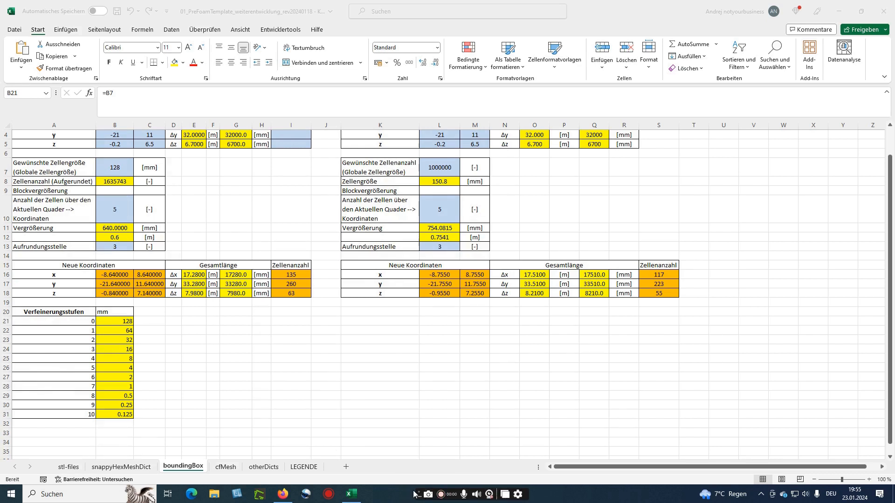
pyautogui.click(126, 469)
pyautogui.click(69, 466)
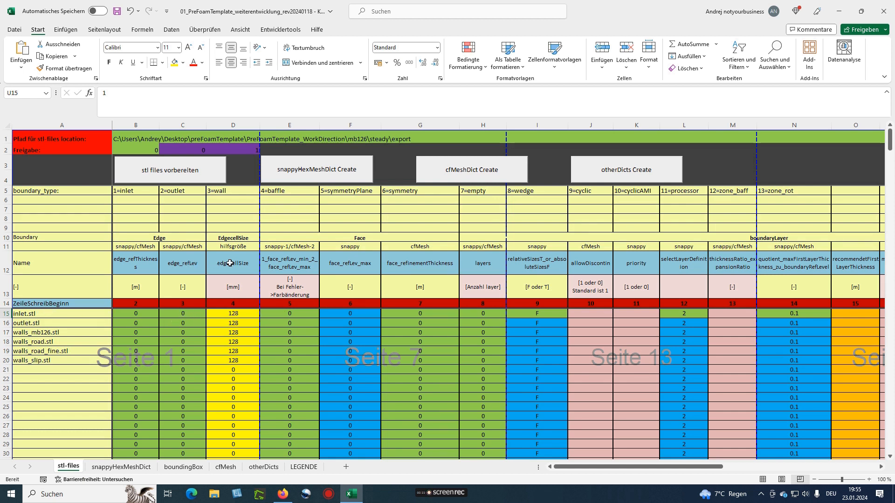
# Inspect the edgeCellSize formulas for inlet, outlet and walls_slip.stl, then select walls_mb126.stl's edge level cell C17
pyautogui.click(231, 284)
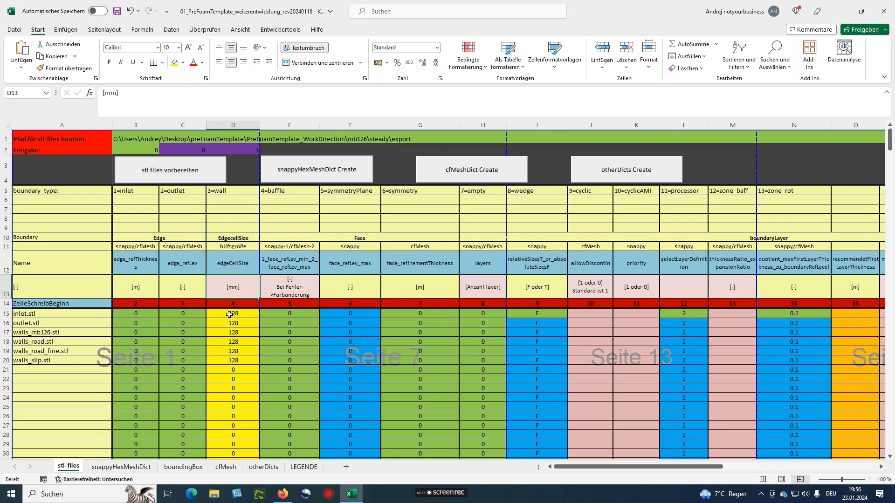
pyautogui.click(230, 315)
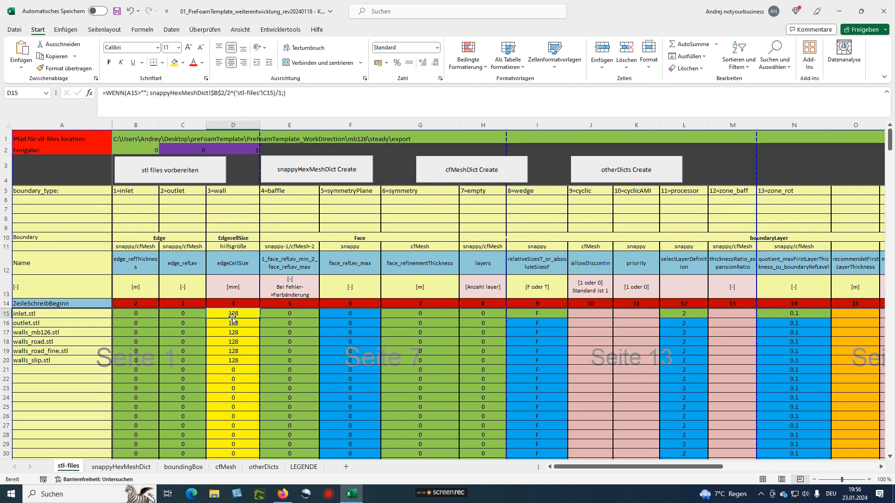
pyautogui.click(227, 325)
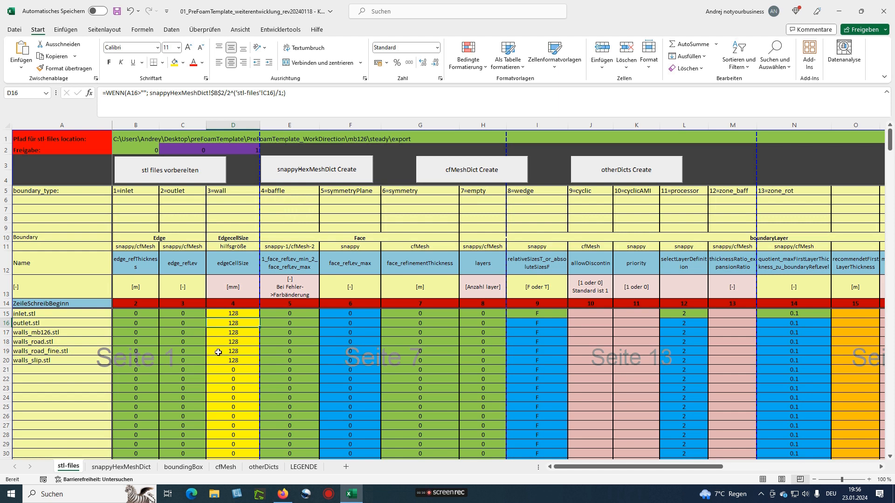
pyautogui.click(229, 361)
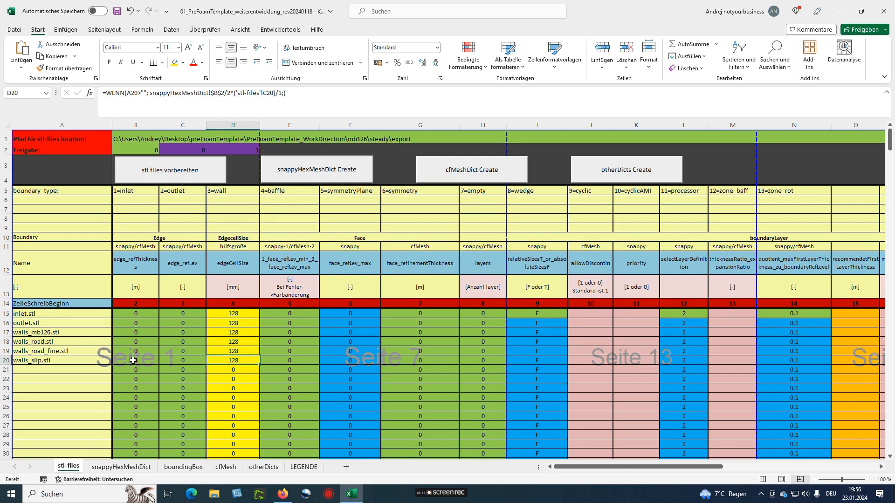
pyautogui.click(27, 357)
pyautogui.click(196, 361)
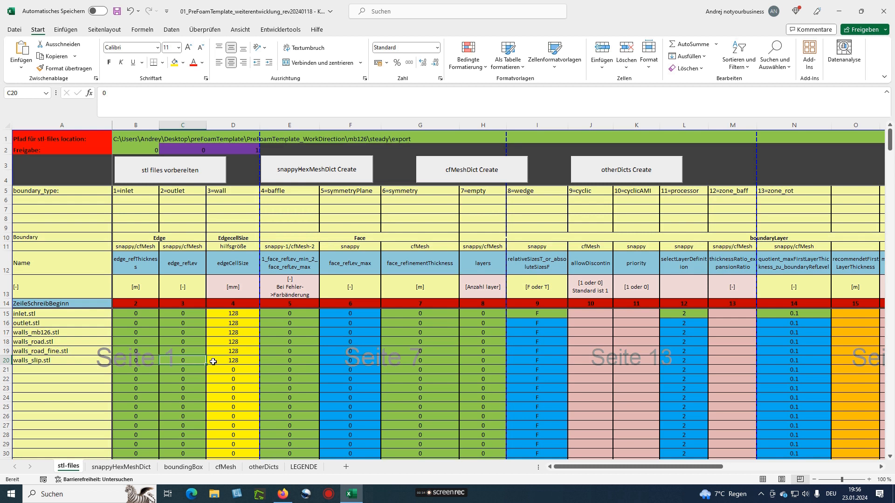
pyautogui.click(224, 362)
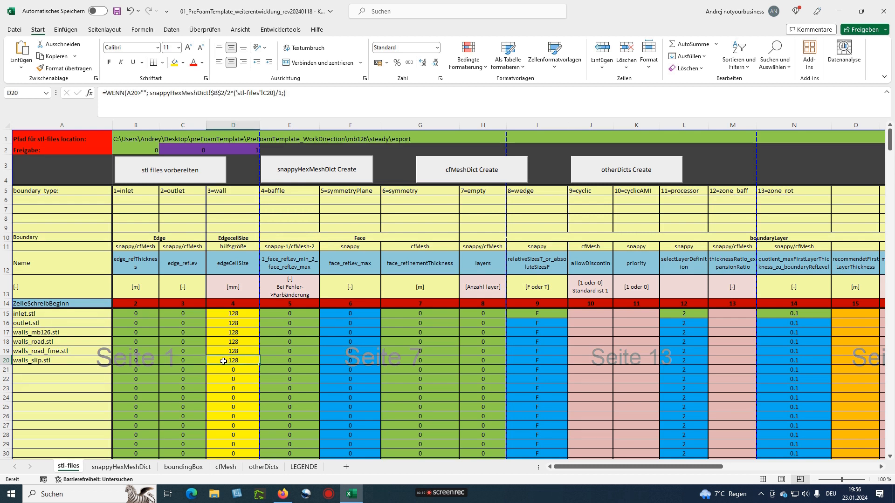
pyautogui.click(185, 332)
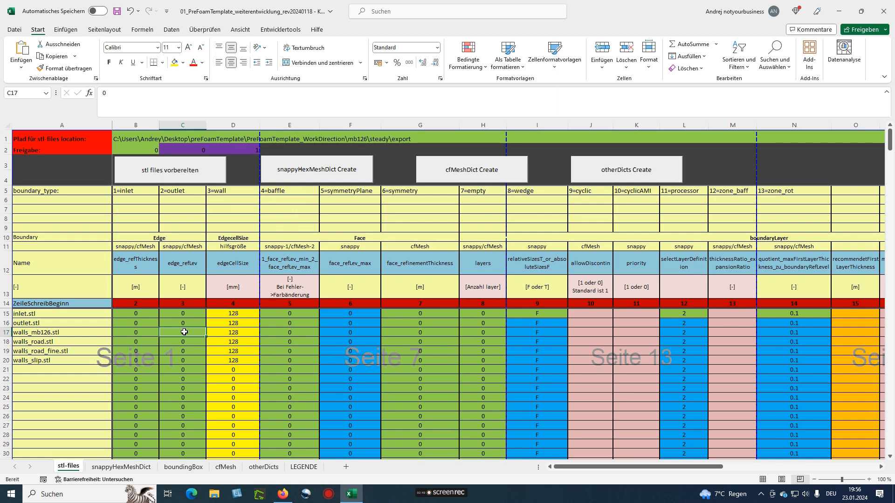
# Set edge refinement level 4 for walls_mb126.stl and walls_road_fine.stl, giving edgeCellSize 8
pyautogui.write('4')
pyautogui.press('Return')
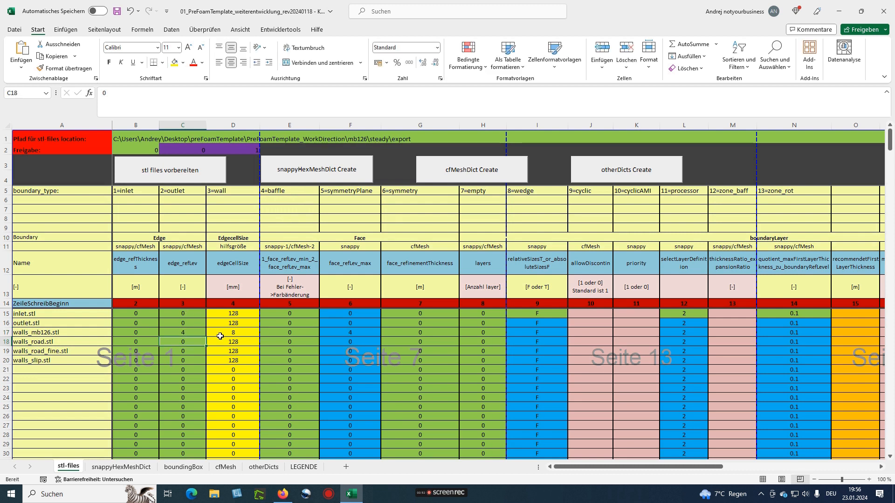
pyautogui.click(236, 332)
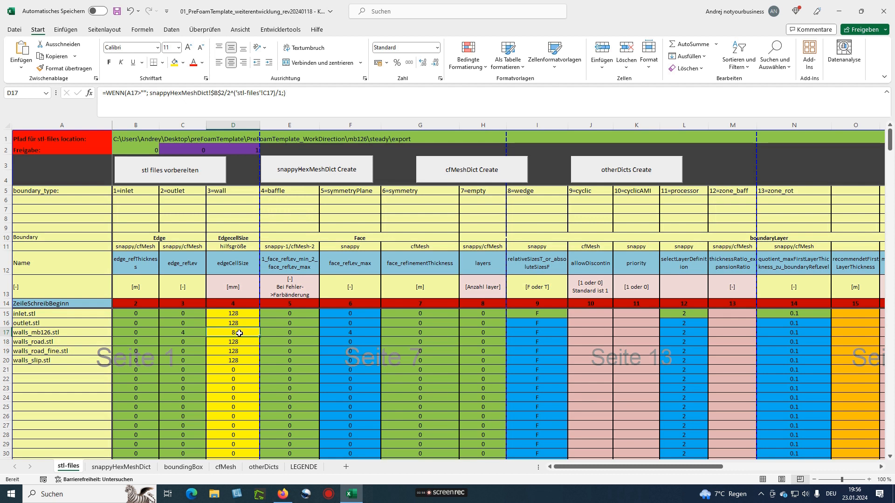
pyautogui.click(184, 352)
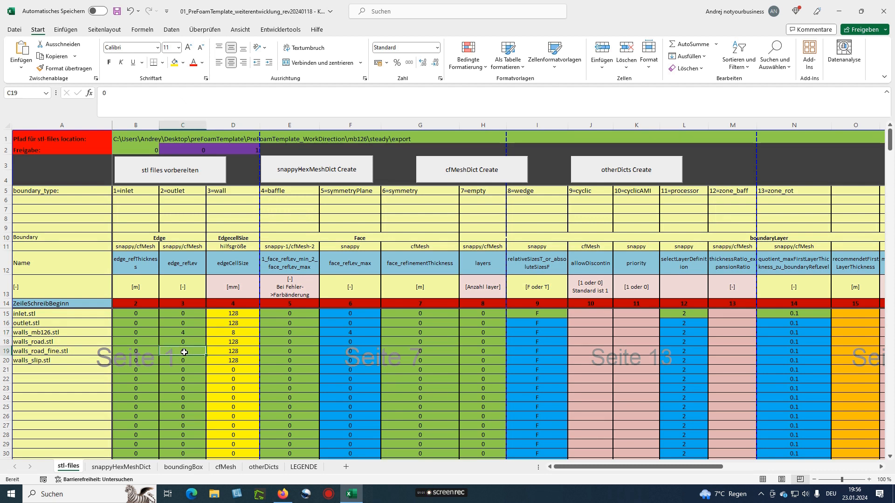
pyautogui.write('4')
pyautogui.press('Return')
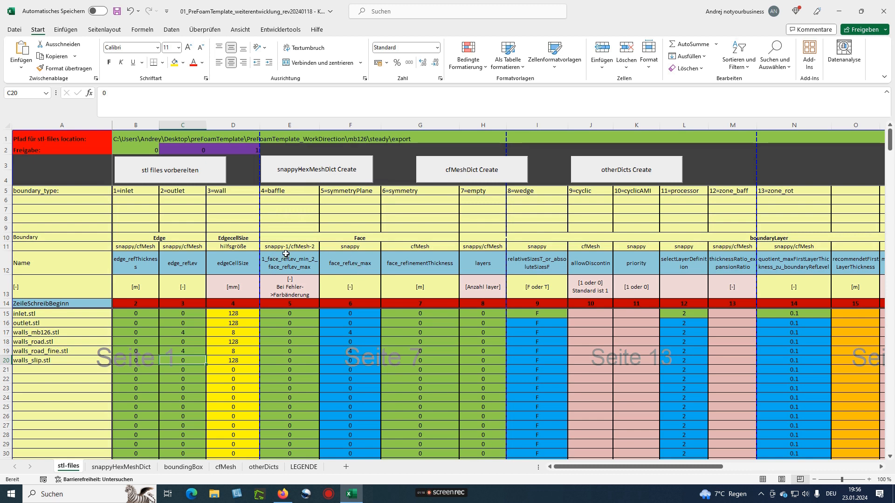
# Review the face refinement entries in columns E and F for rows 11 to 25
pyautogui.moveTo(281, 242); pyautogui.dragTo(294, 407)
pyautogui.moveTo(343, 246); pyautogui.dragTo(350, 408)
pyautogui.click(291, 350)
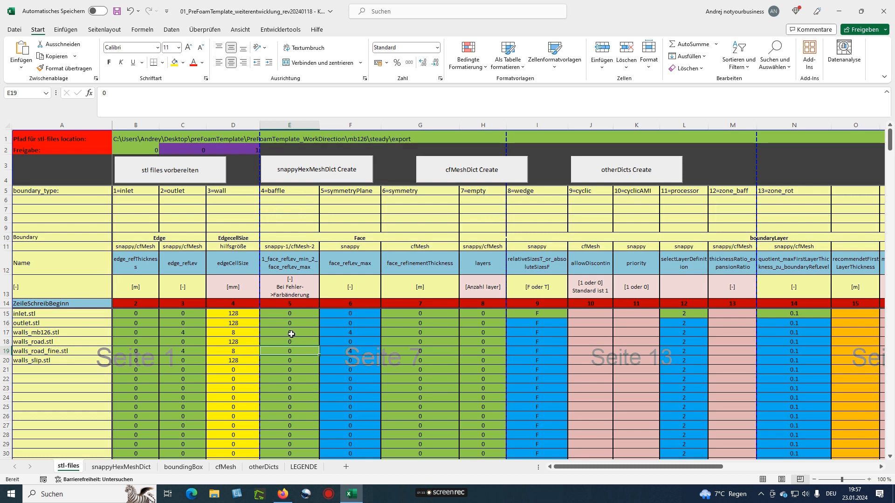
# Enter 4 as the face refinement level in E17 (walls_mb126.stl) and E19 (walls_road_fine.stl)
pyautogui.click(290, 332)
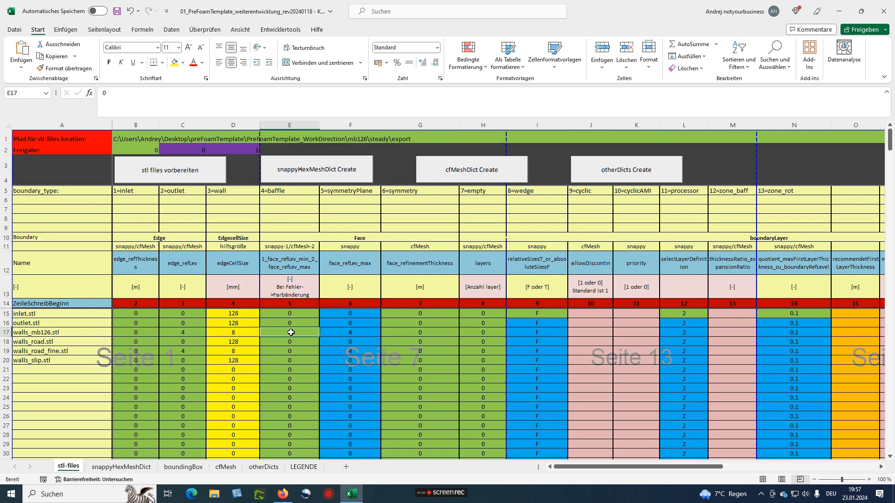
pyautogui.write('4')
pyautogui.press('Return')
pyautogui.press('Return')
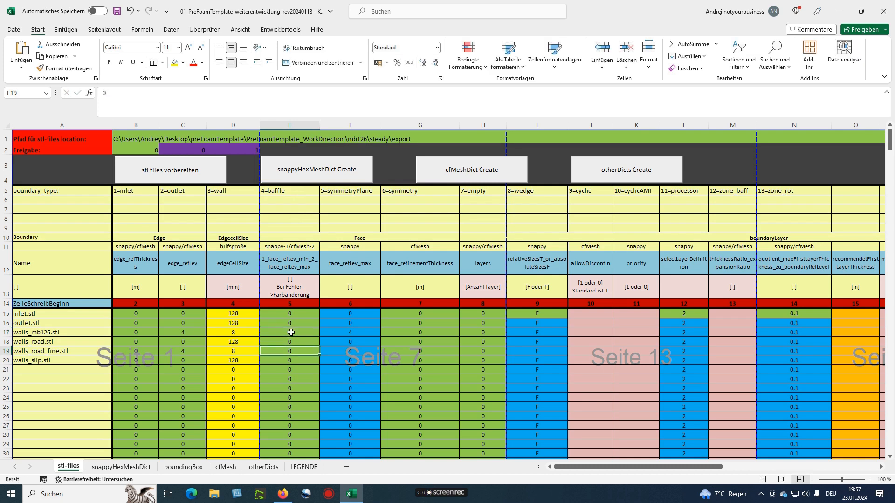
pyautogui.write('4')
pyautogui.press('Return')
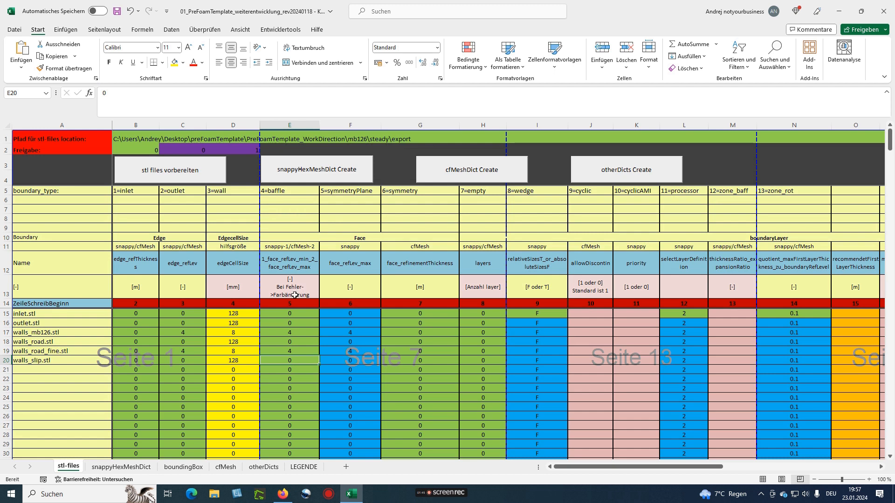
# Verify the face_refLev_max values in F17 and F19 and check which mesher column G applies to
pyautogui.click(345, 332)
pyautogui.click(348, 352)
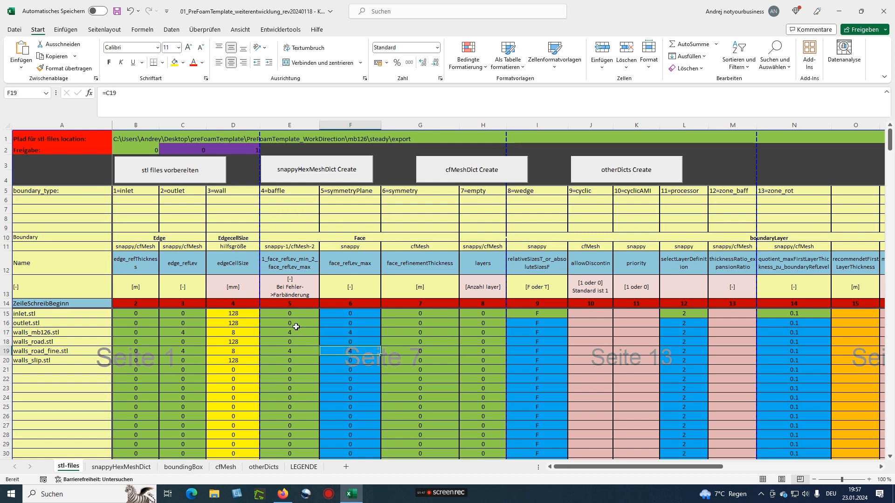
pyautogui.click(290, 332)
pyautogui.click(284, 352)
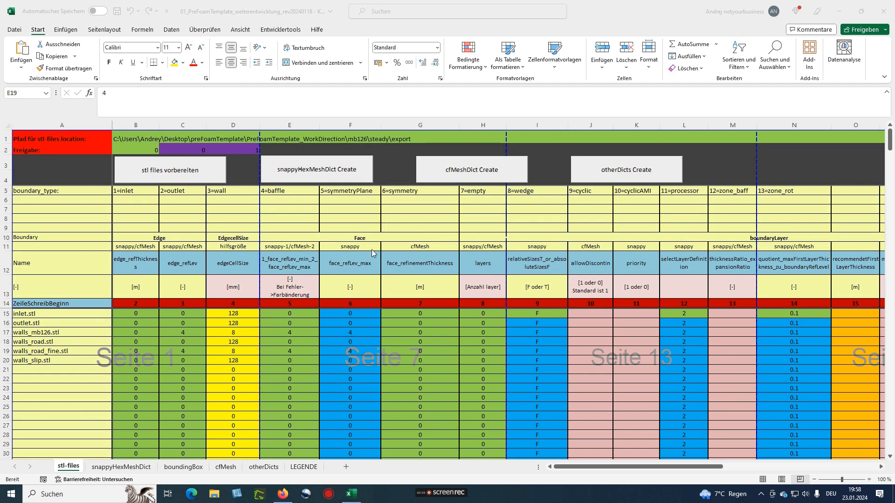
pyautogui.click(410, 245)
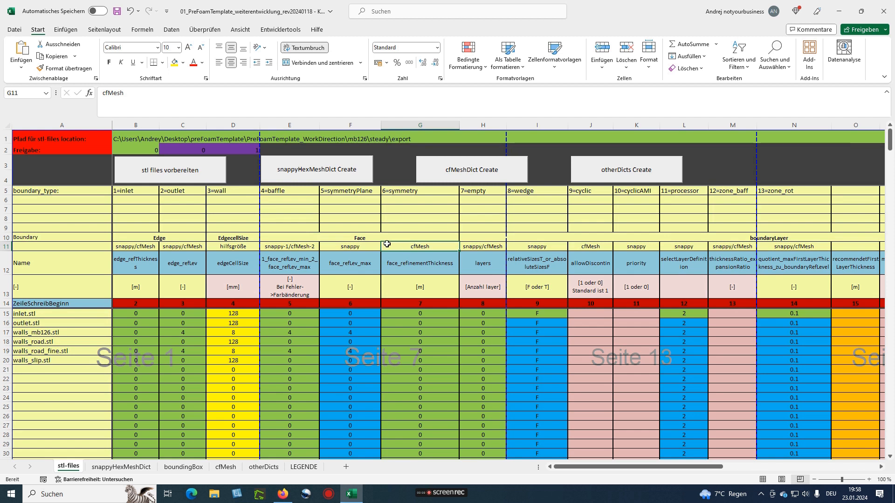
pyautogui.click(336, 247)
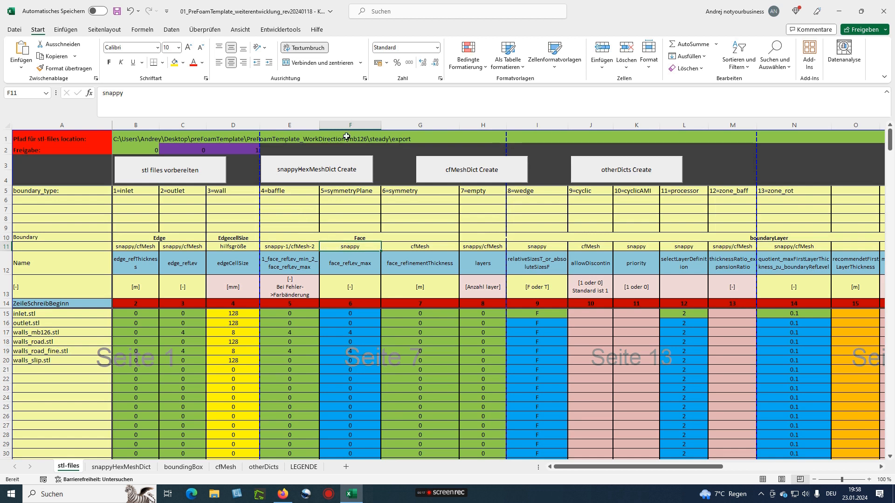
pyautogui.click(273, 246)
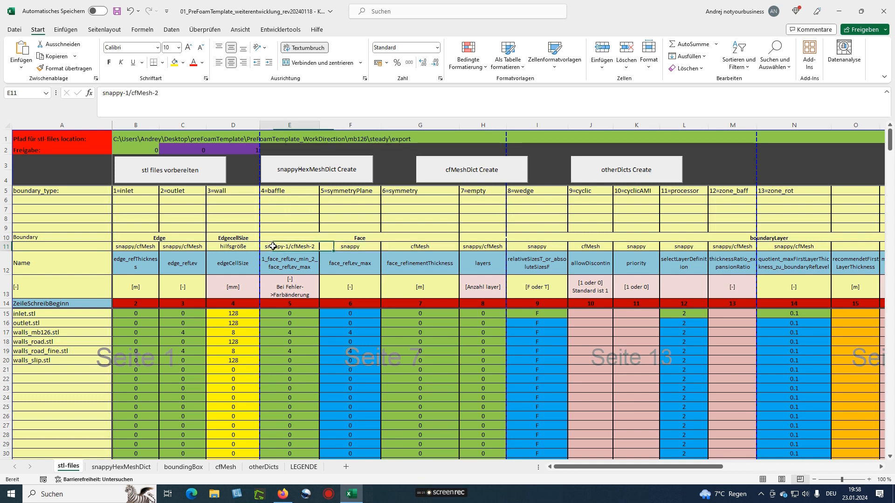
pyautogui.click(179, 247)
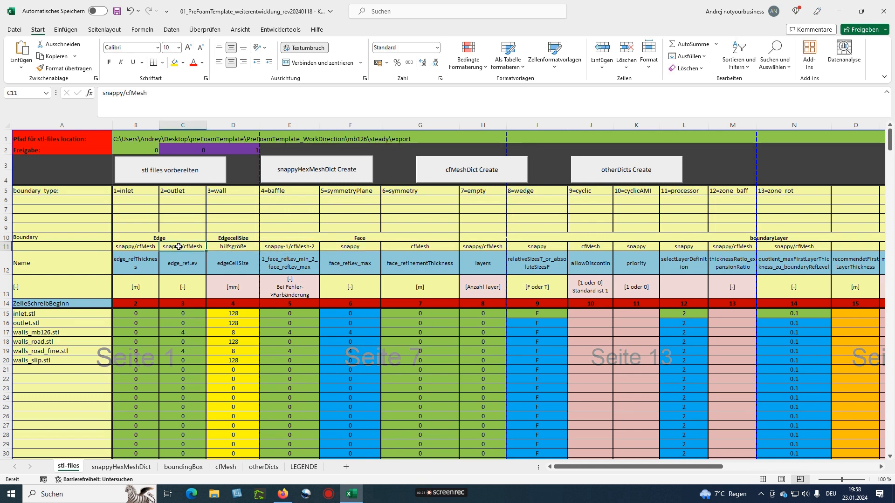
pyautogui.click(135, 246)
pyautogui.click(179, 247)
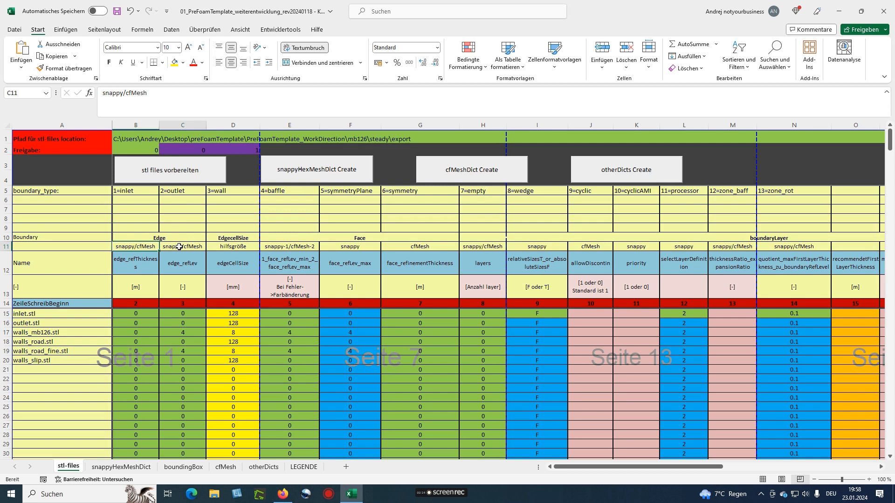
pyautogui.click(275, 246)
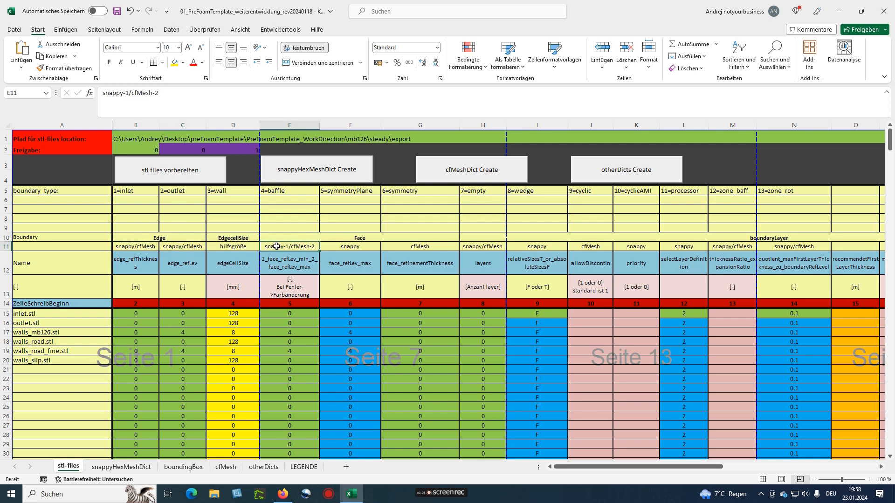
pyautogui.click(482, 248)
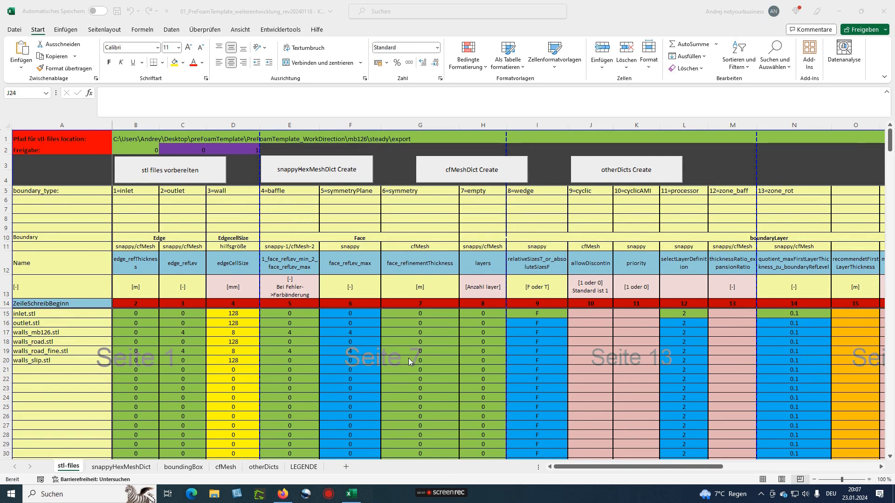
# Give walls_slip.stl 5 boundary layers and try 10 layers on walls_road.stl
pyautogui.click(585, 468)
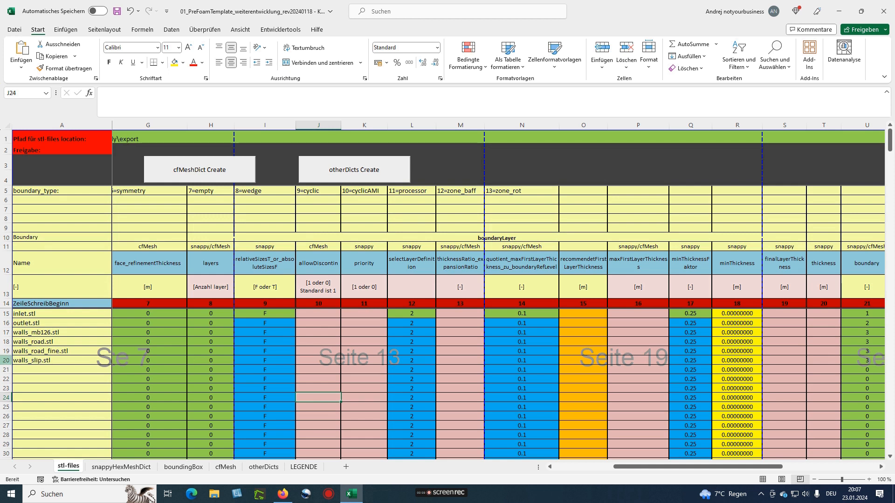
pyautogui.click(5, 360)
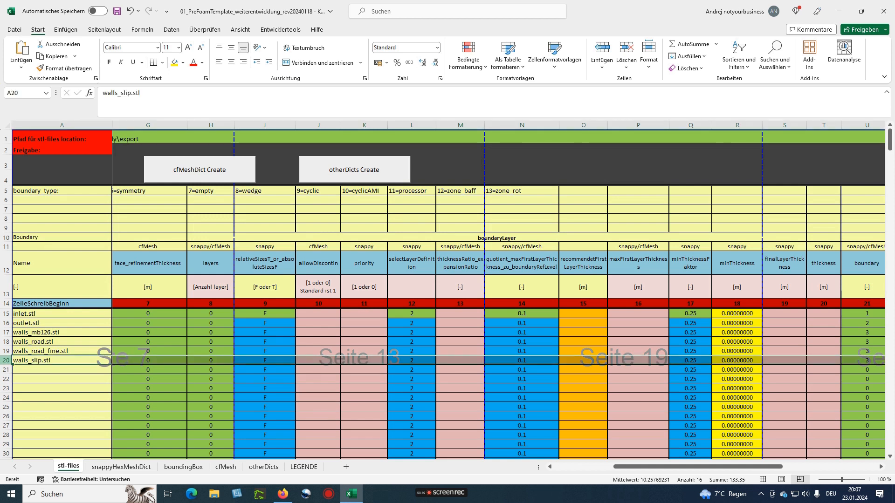
pyautogui.click(210, 360)
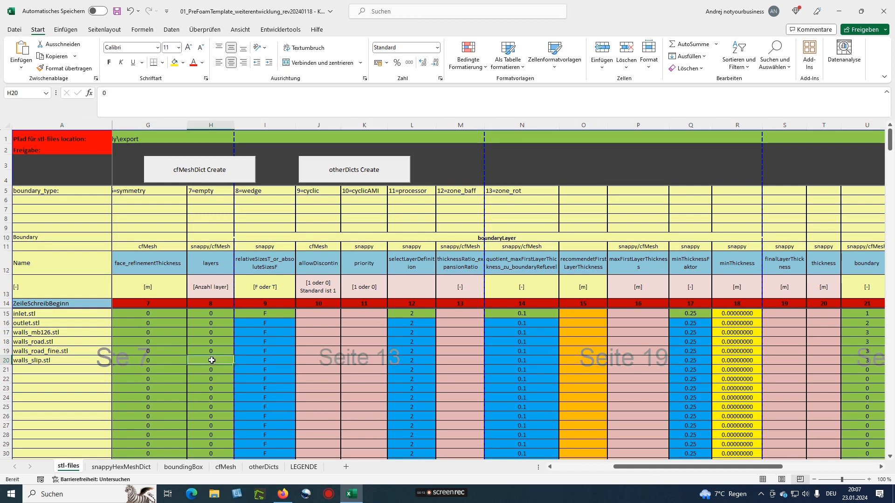
pyautogui.write('5')
pyautogui.press('Return')
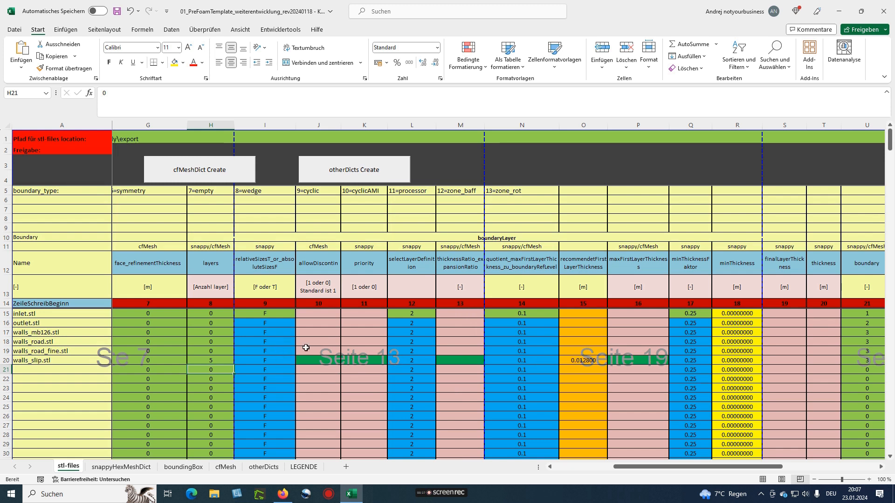
pyautogui.click(210, 343)
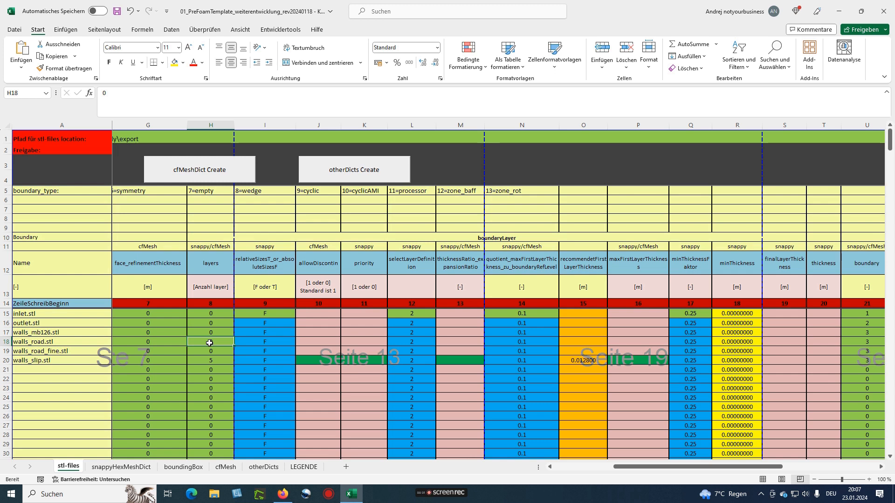
pyautogui.write('1')
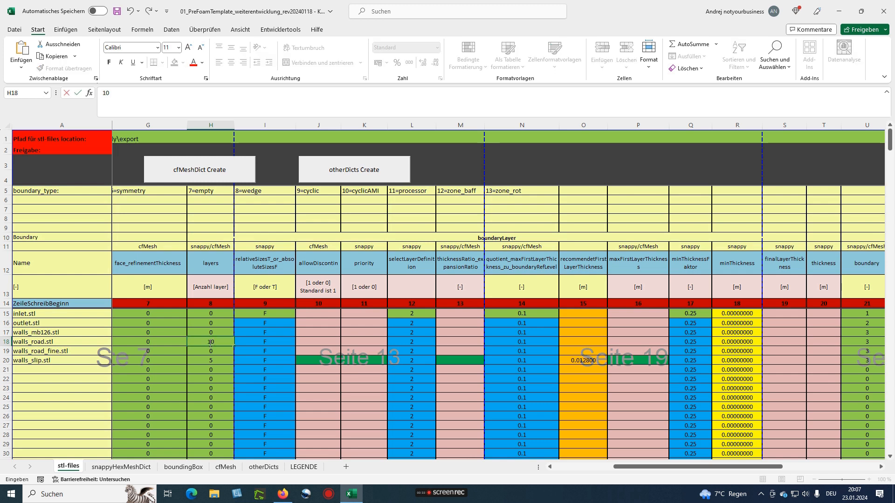
pyautogui.write('0')
pyautogui.press('Return')
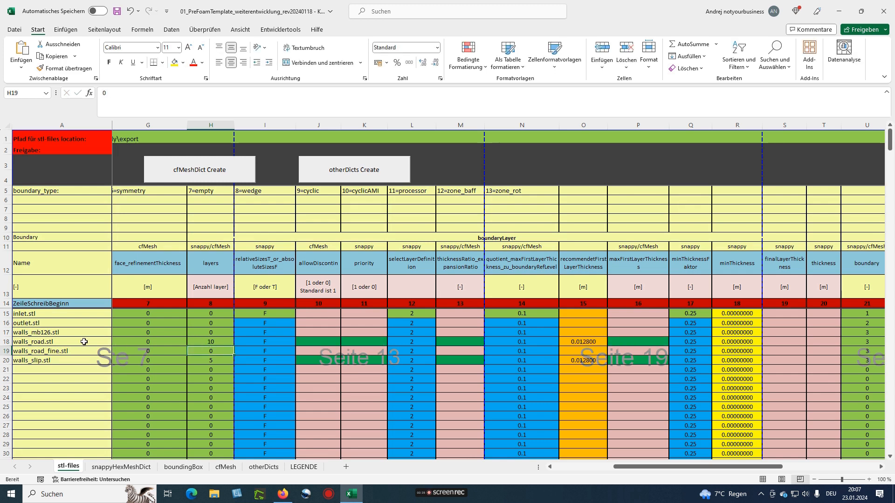
# Set allowDiscontinuity and priority to 1 for walls_slip.stl
pyautogui.click(313, 360)
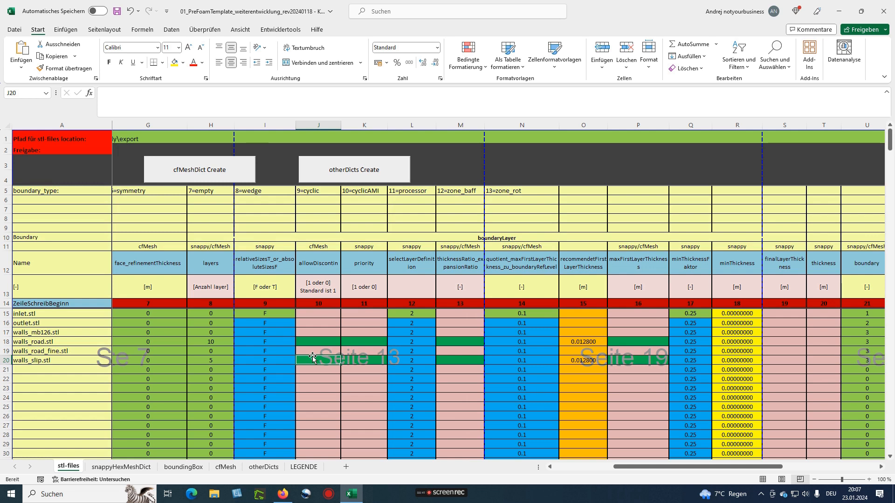
pyautogui.write('1')
pyautogui.press('Tab')
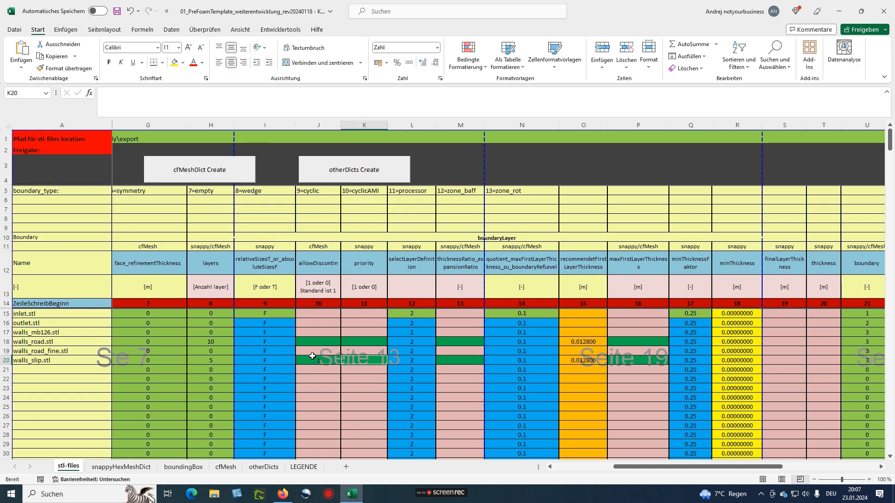
pyautogui.write('1')
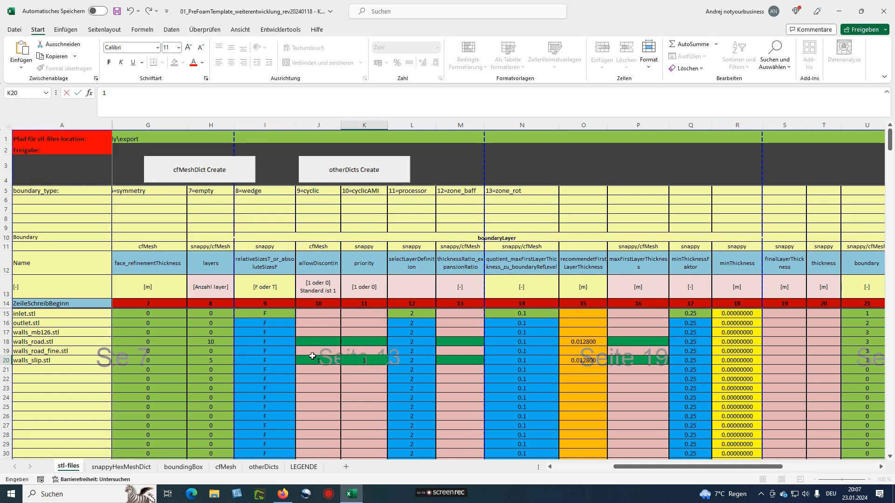
pyautogui.press('Tab')
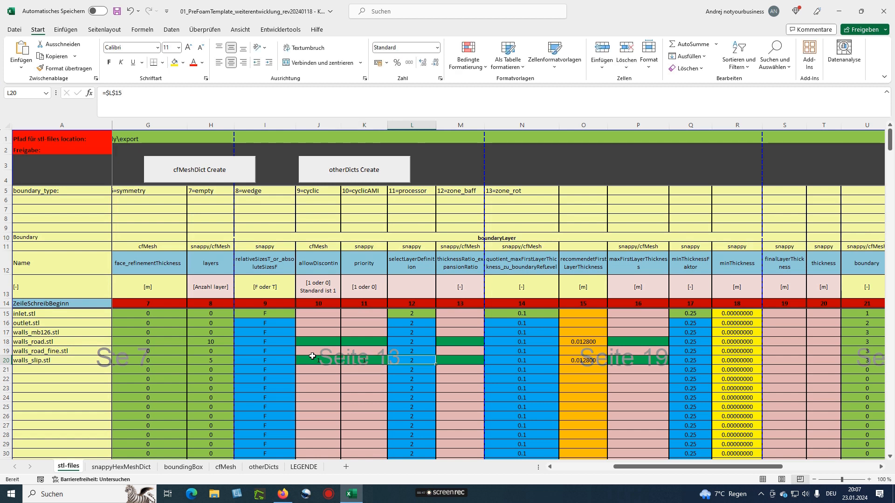
pyautogui.press('Left')
pyautogui.press('Left')
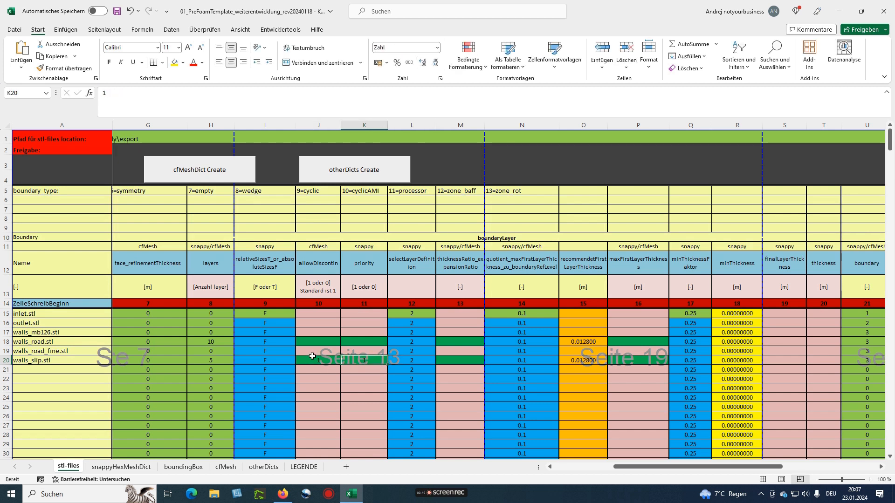
pyautogui.press('Up')
pyautogui.press('Up')
# Reset walls_road.stl to 0 layers and clear its priority entry
pyautogui.click(207, 343)
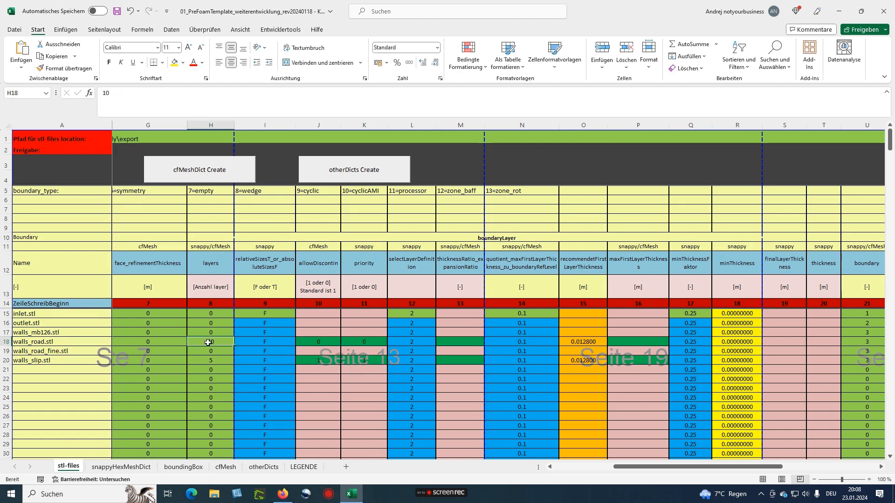
pyautogui.write('0')
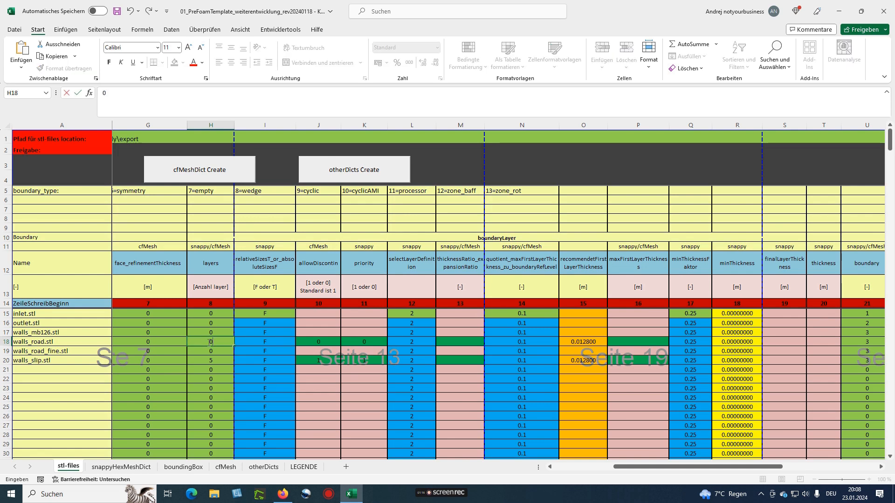
pyautogui.press('Return')
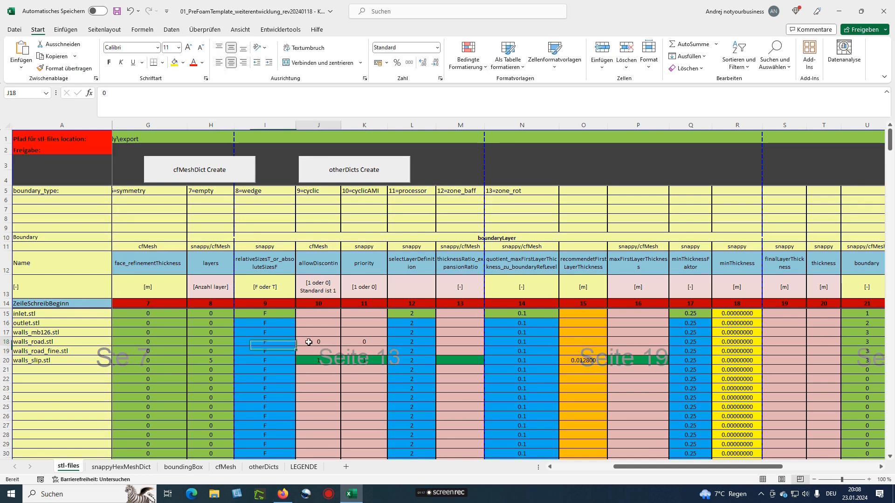
pyautogui.click(364, 341)
pyautogui.press('Delete')
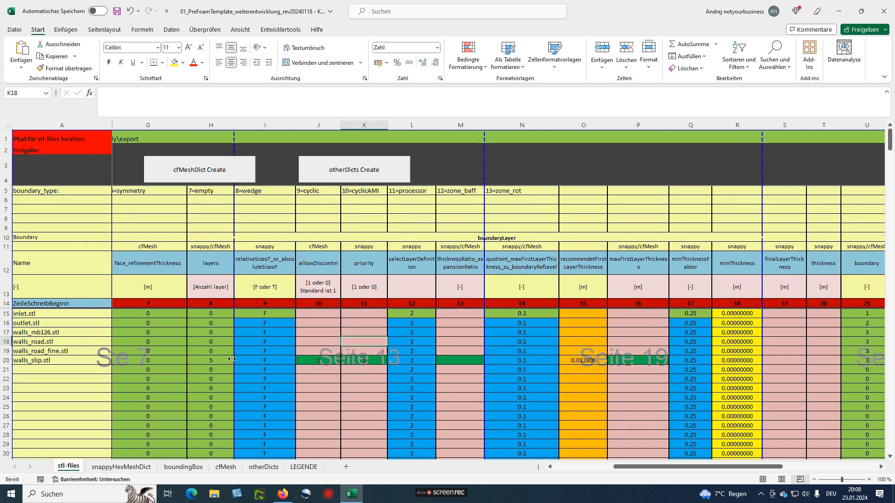
pyautogui.click(282, 315)
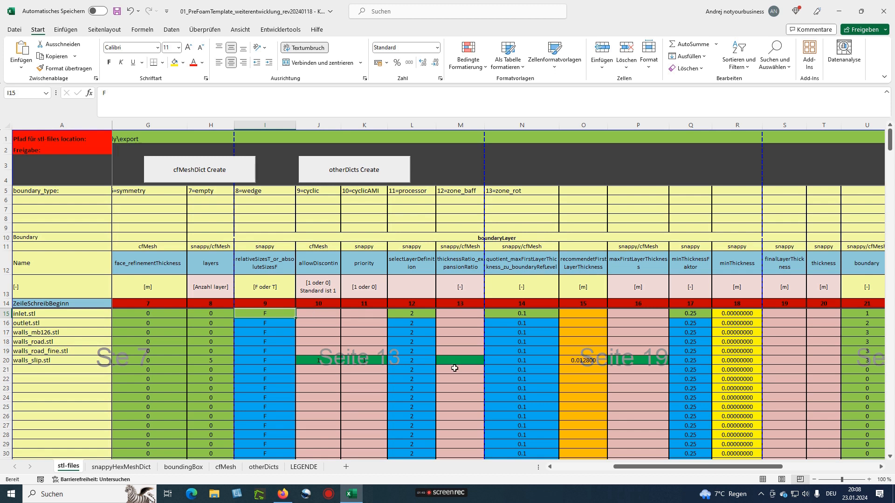
pyautogui.click(402, 316)
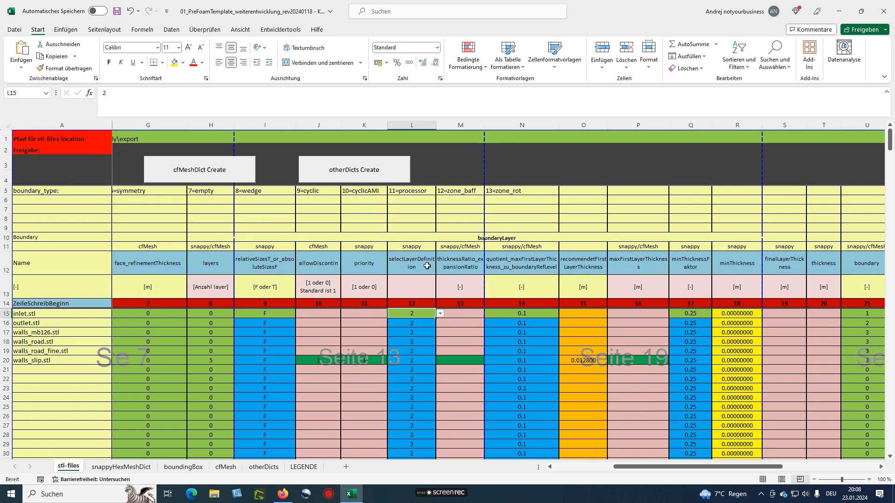
pyautogui.click(440, 314)
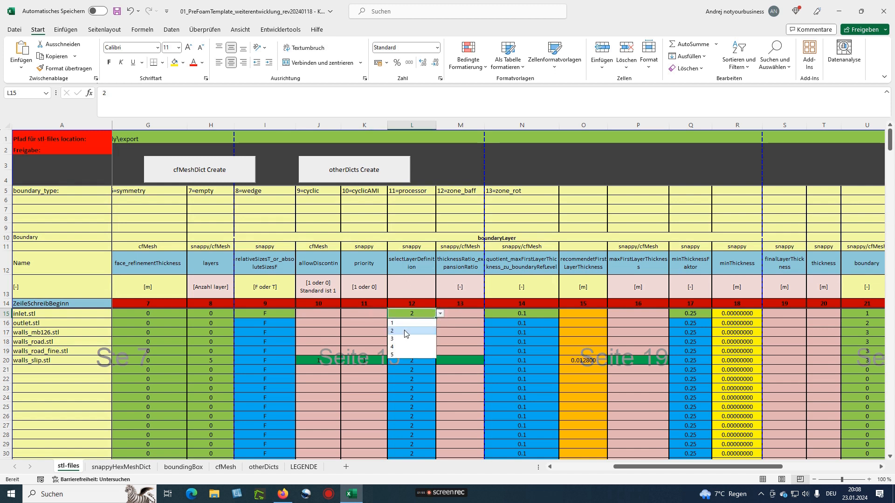
pyautogui.click(406, 314)
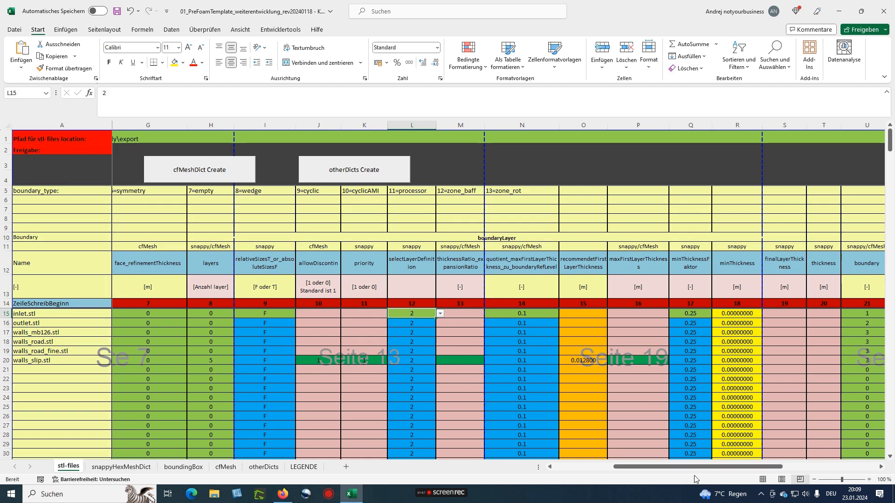
pyautogui.moveTo(683, 471); pyautogui.dragTo(779, 471)
pyautogui.hscroll(-3, 715, 331)
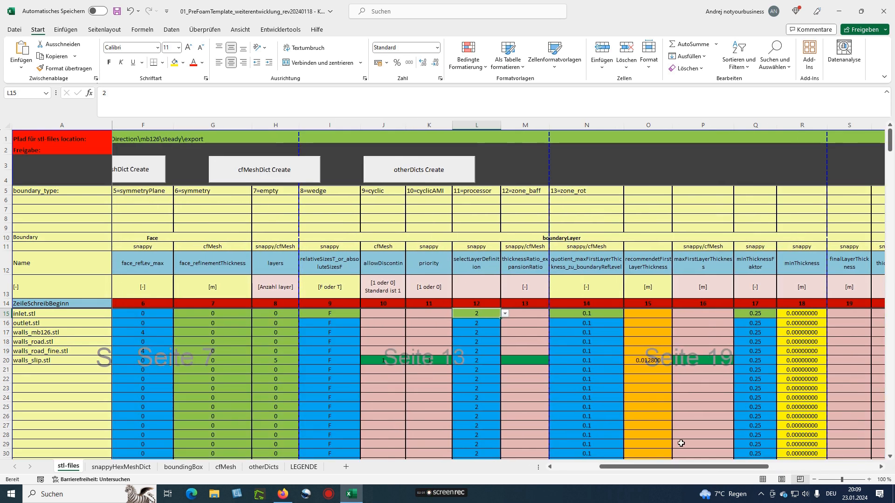
# Enter an expansion ratio of 1.2 in M20 for walls_slip.stl
pyautogui.moveTo(675, 468); pyautogui.dragTo(840, 469)
pyautogui.keyDown('ctrl'); pyautogui.scroll(1, 710, 289); pyautogui.keyUp('ctrl')
pyautogui.hscroll(2, 716, 330)
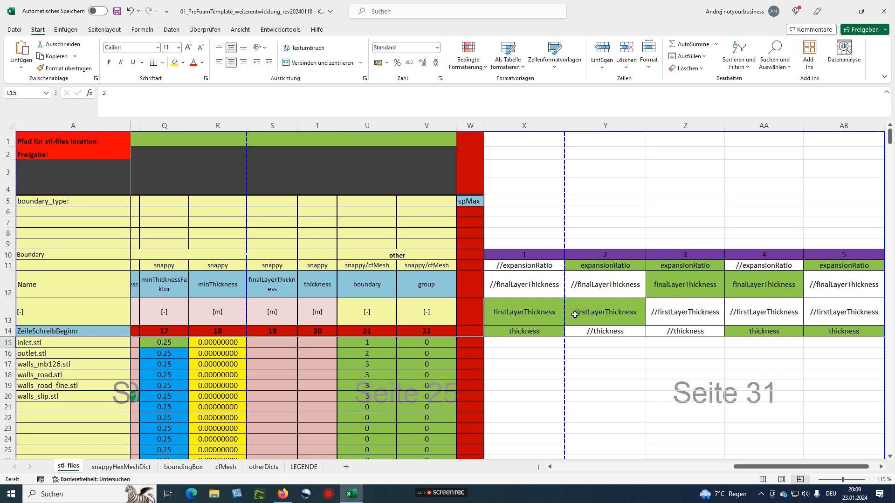
pyautogui.moveTo(759, 469); pyautogui.dragTo(646, 468)
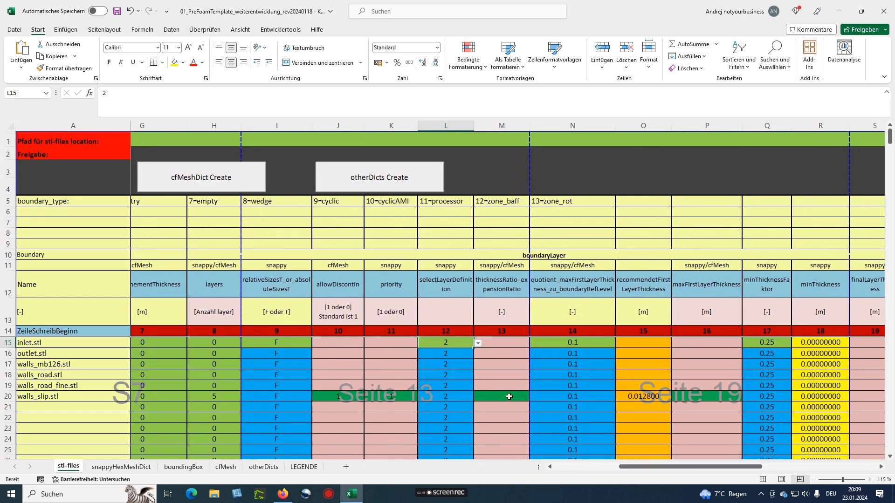
pyautogui.click(497, 393)
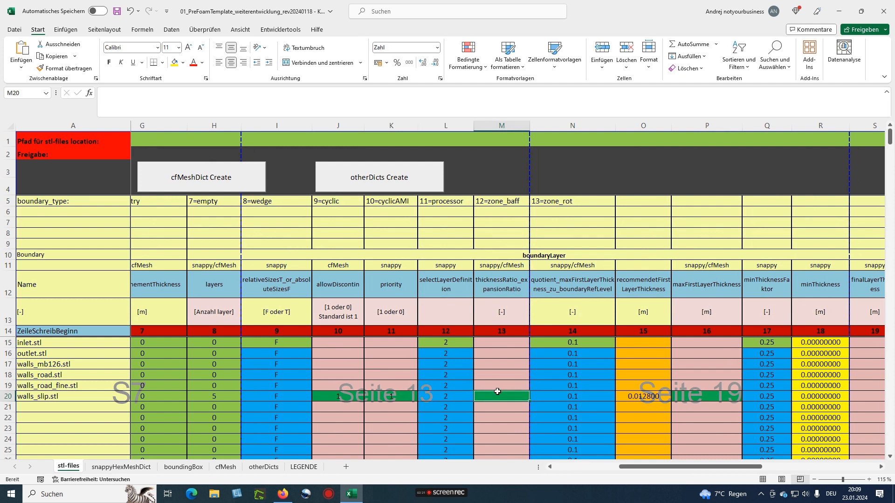
pyautogui.write('1.2')
pyautogui.press('Return')
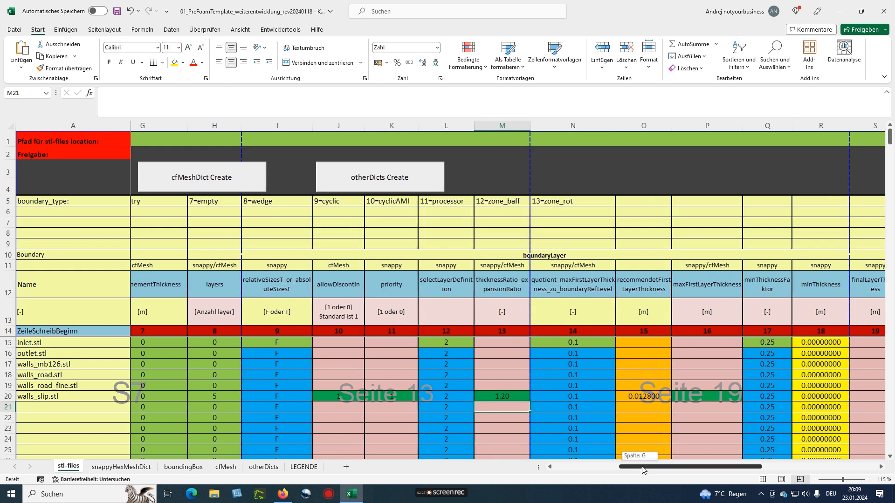
# After checking the O20 and D20 formulas, set walls_slip.stl's maximum first-layer thickness in P20 to 0.0128
pyautogui.moveTo(641, 470); pyautogui.dragTo(649, 470)
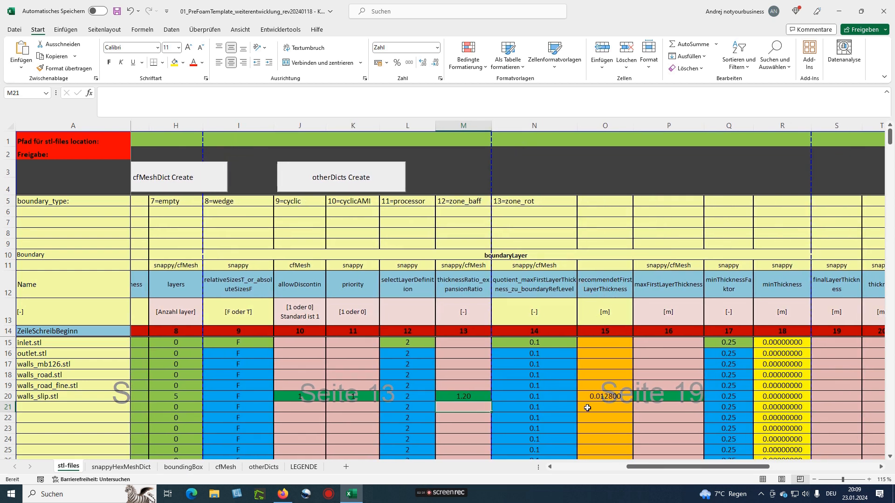
pyautogui.click(601, 397)
pyautogui.moveTo(662, 467); pyautogui.dragTo(540, 469)
pyautogui.click(272, 396)
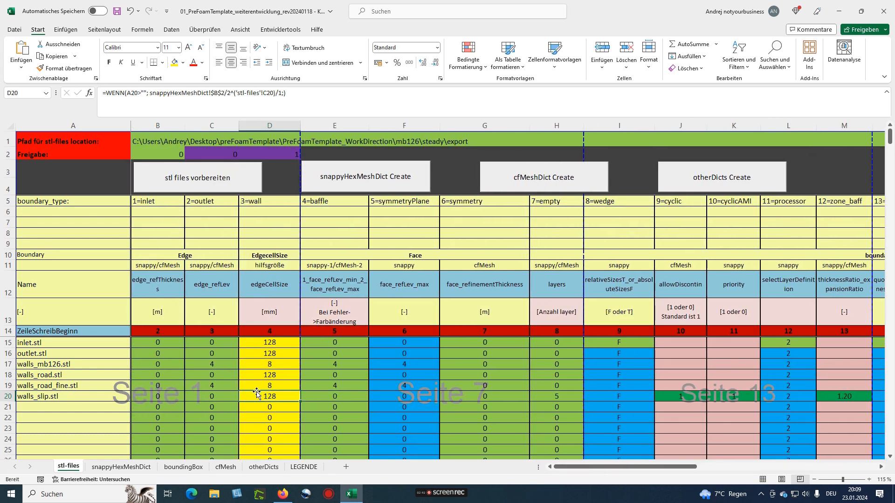
pyautogui.moveTo(589, 469); pyautogui.dragTo(713, 469)
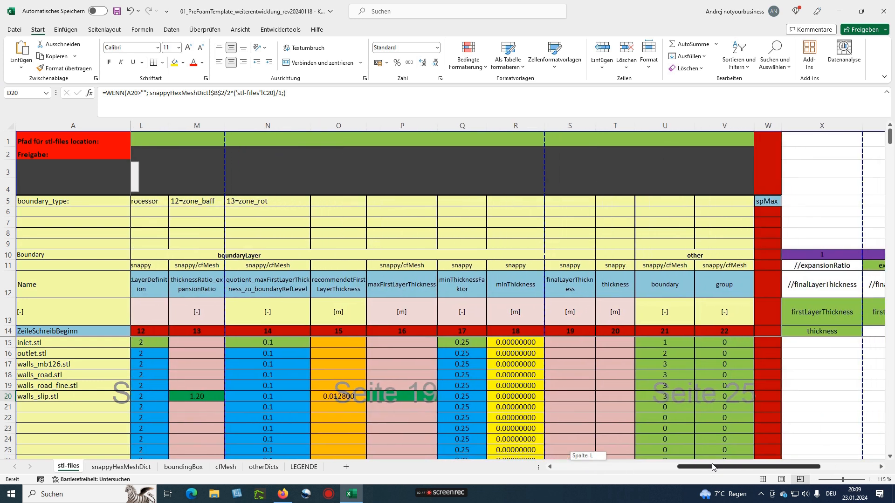
pyautogui.click(391, 396)
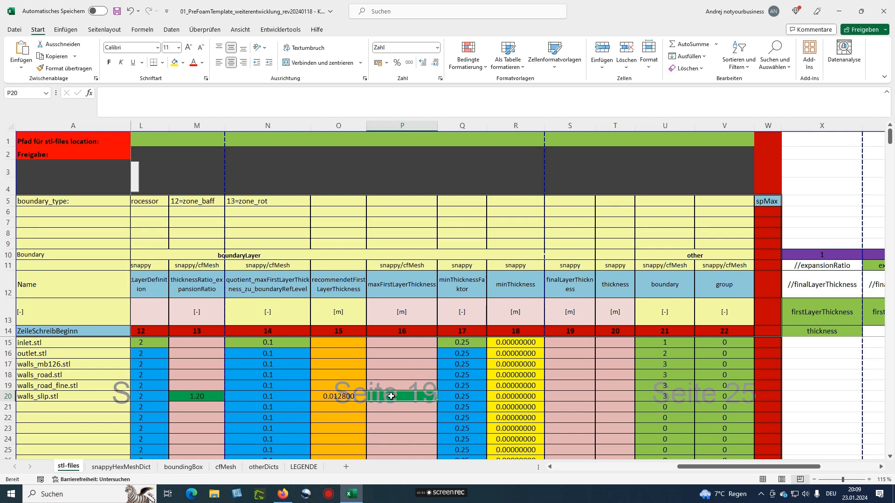
pyautogui.write('0')
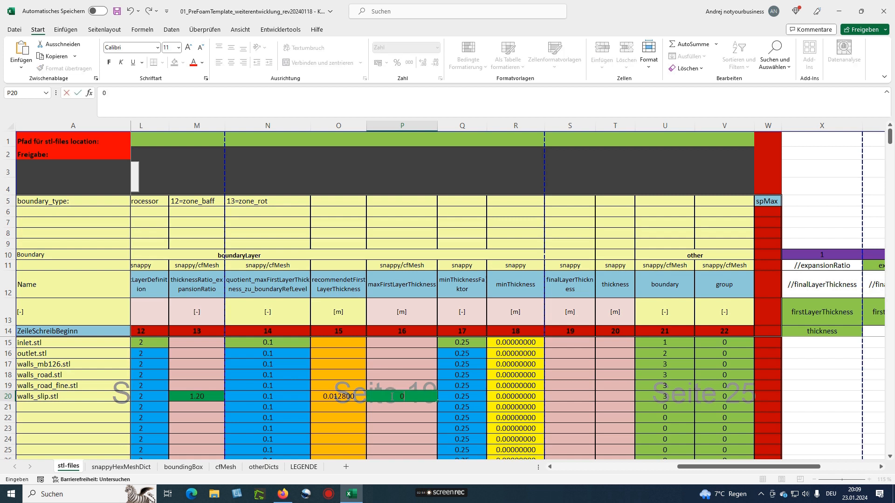
pyautogui.write('.0128')
pyautogui.press('Return')
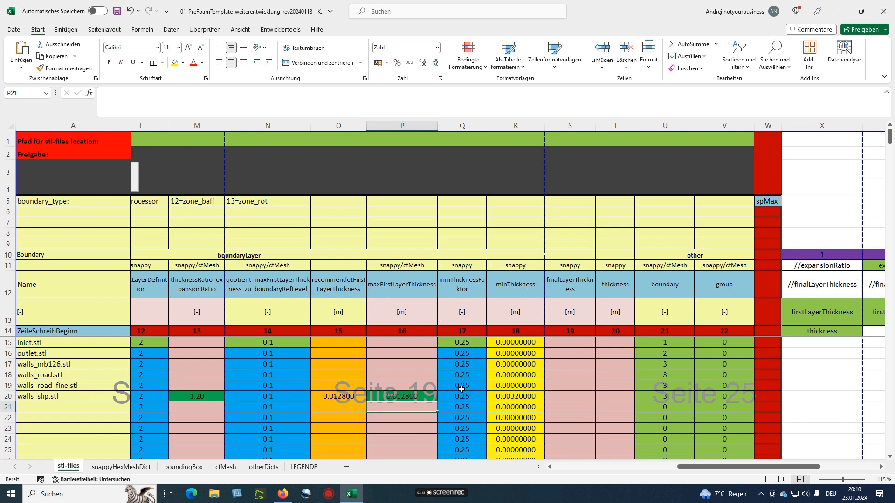
pyautogui.click(452, 346)
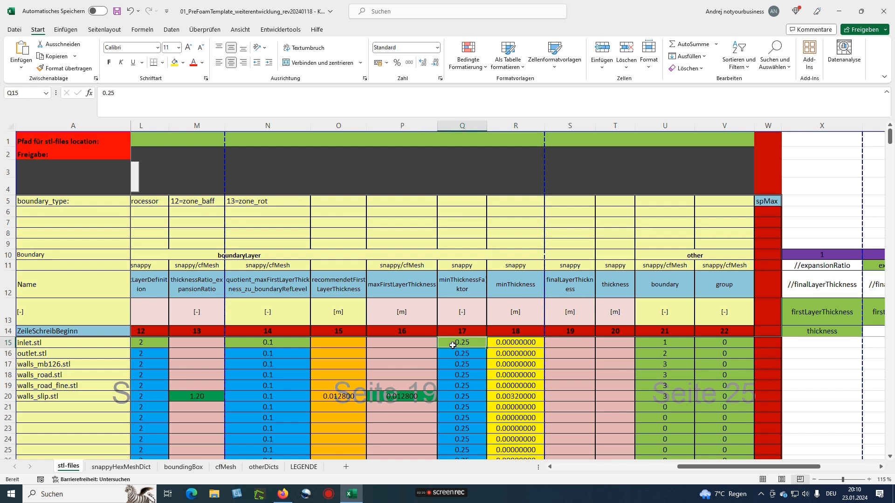
pyautogui.write('1')
pyautogui.press('Return')
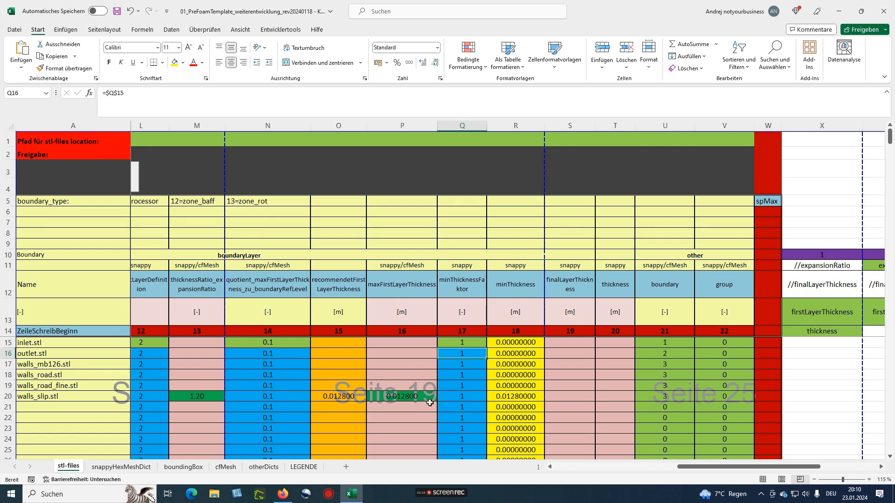
pyautogui.click(458, 342)
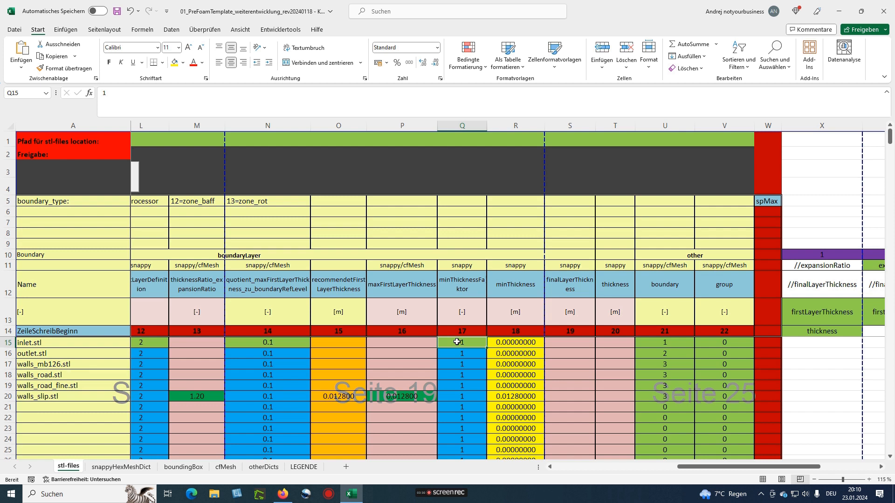
pyautogui.write('0.25')
pyautogui.press('Return')
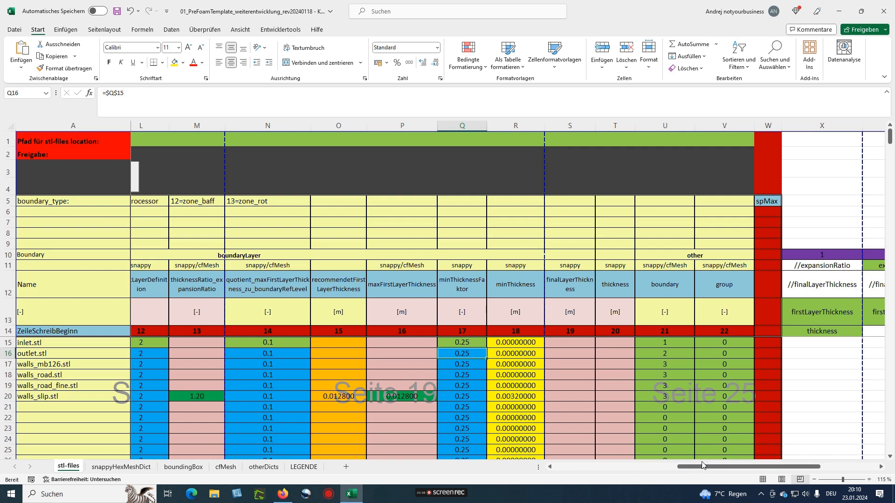
pyautogui.moveTo(431, 496)
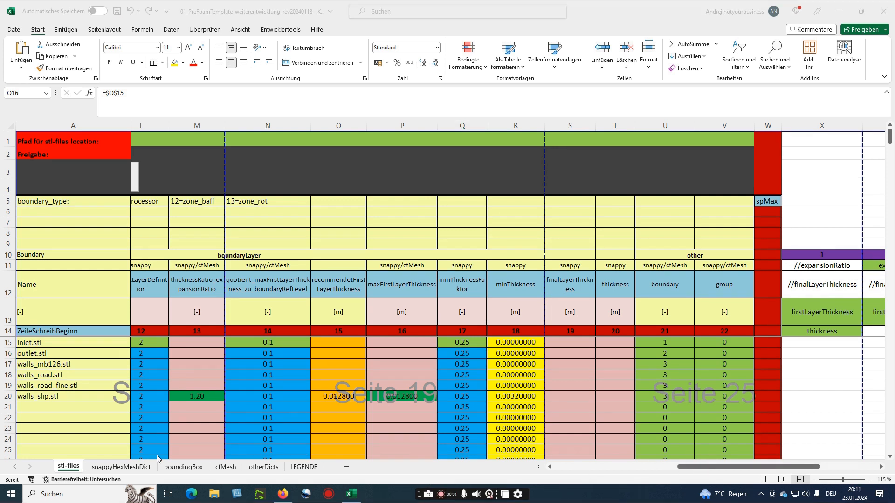
# Switch to snappyHexMeshDict and inspect convertToMeters in B3, which reads 1
pyautogui.click(122, 467)
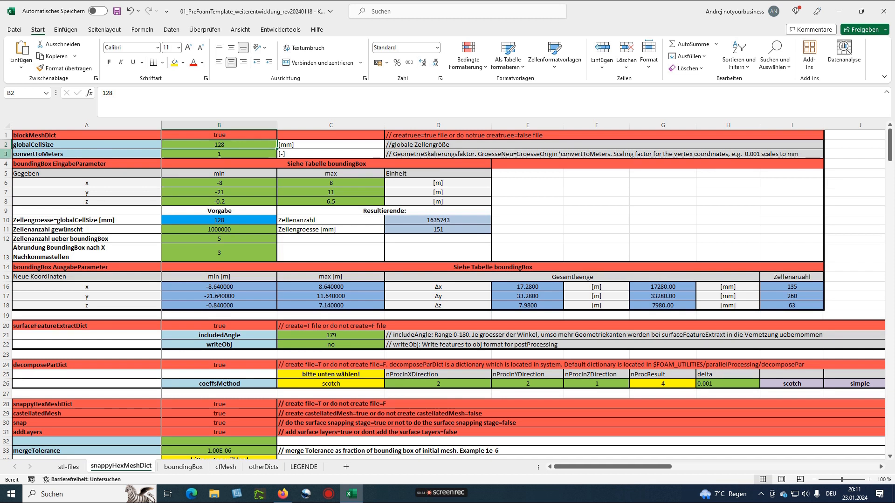
pyautogui.click(6, 154)
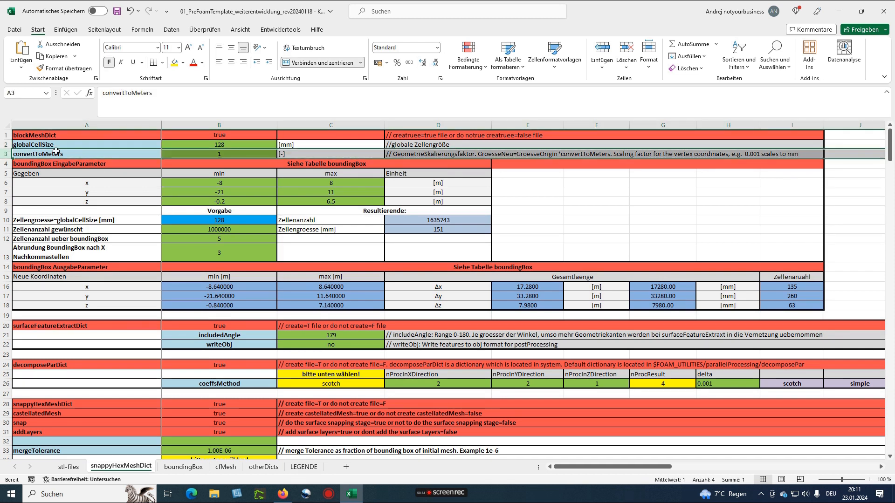
pyautogui.click(211, 154)
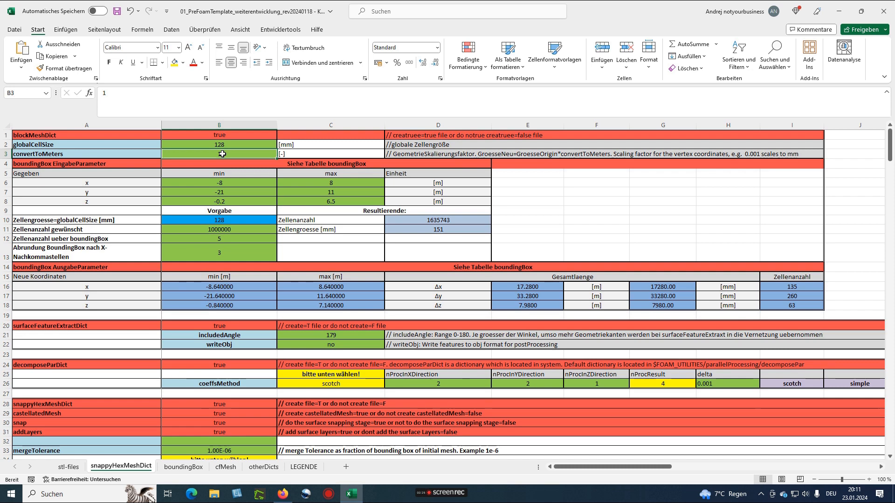
pyautogui.scroll(-2, 188, 220)
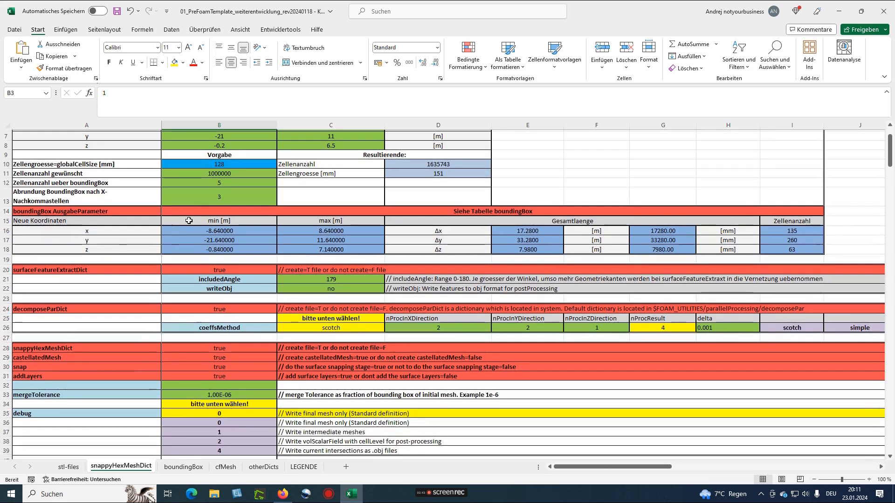
pyautogui.scroll(-1, 189, 221)
pyautogui.scroll(1, 189, 221)
pyautogui.moveTo(219, 231); pyautogui.dragTo(377, 251)
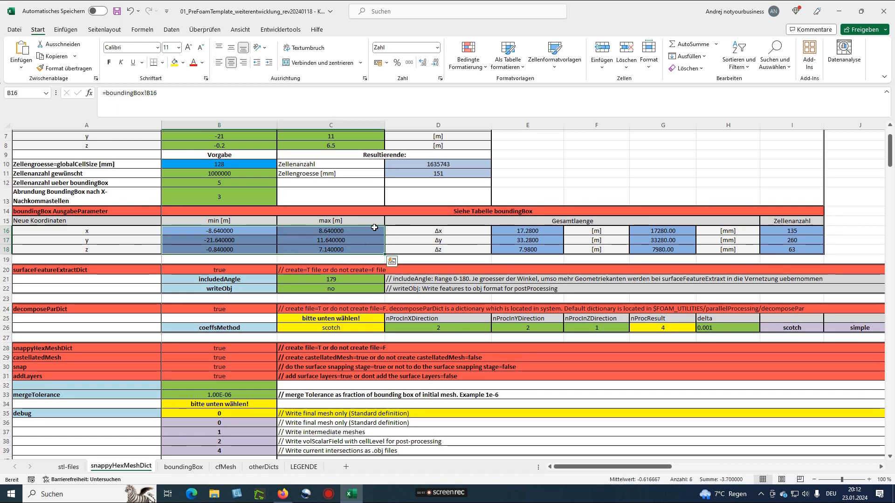
pyautogui.click(215, 232)
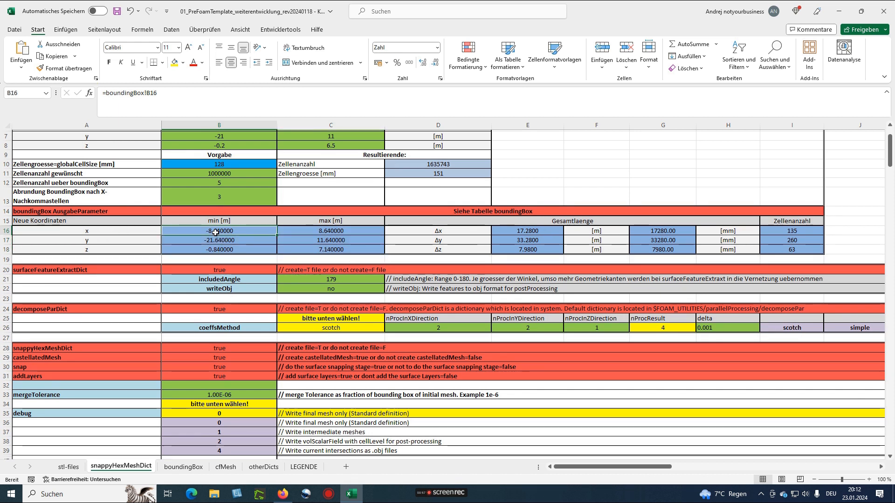
pyautogui.scroll(1, 114, 241)
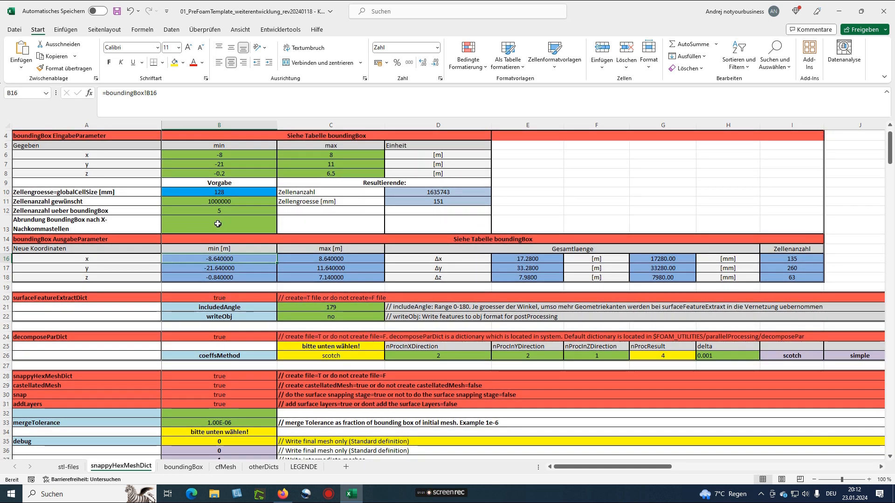
pyautogui.click(208, 211)
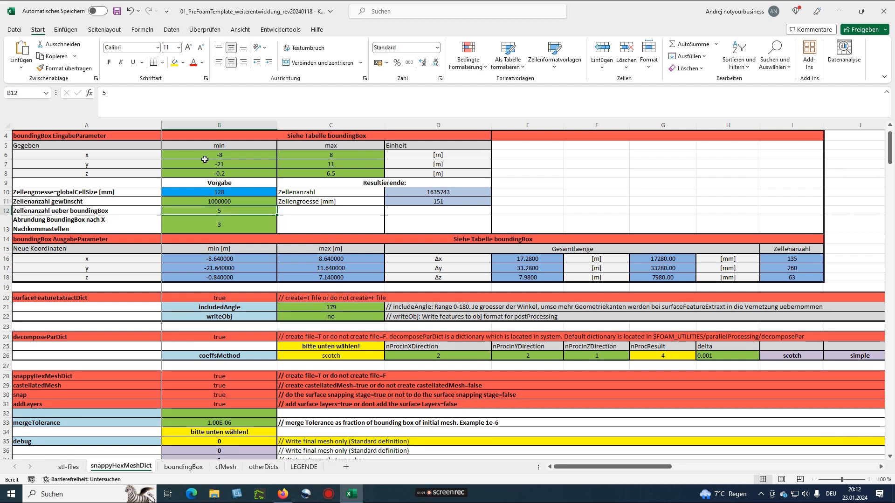
pyautogui.click(264, 155)
pyautogui.click(313, 156)
pyautogui.click(317, 164)
pyautogui.click(251, 164)
pyautogui.click(227, 173)
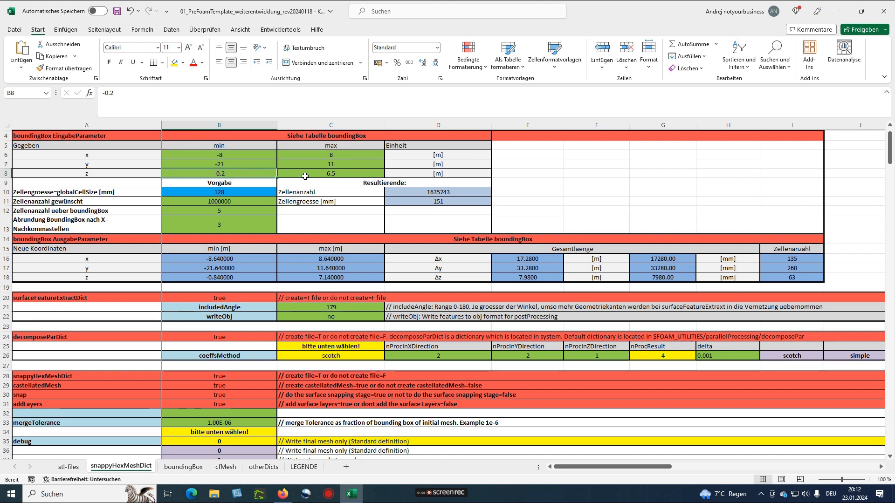
pyautogui.click(308, 174)
pyautogui.click(217, 212)
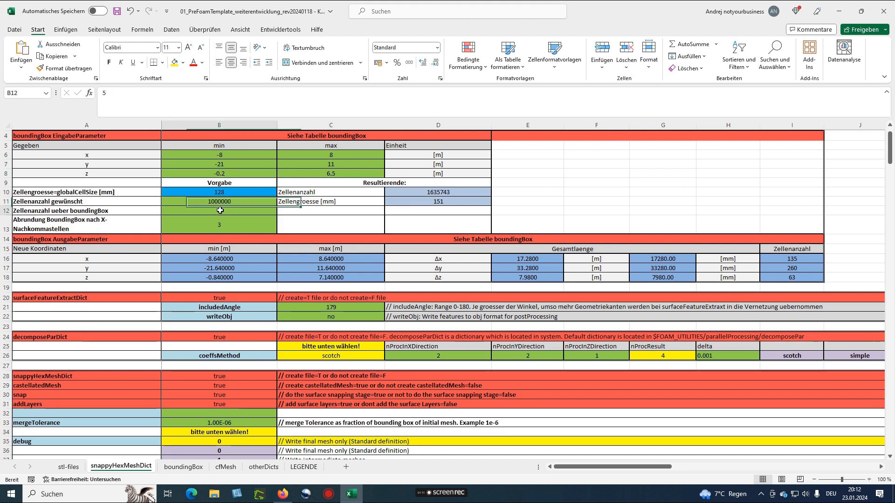
pyautogui.write('2')
pyautogui.press('Return')
pyautogui.click(216, 212)
pyautogui.write('5')
pyautogui.press('Return')
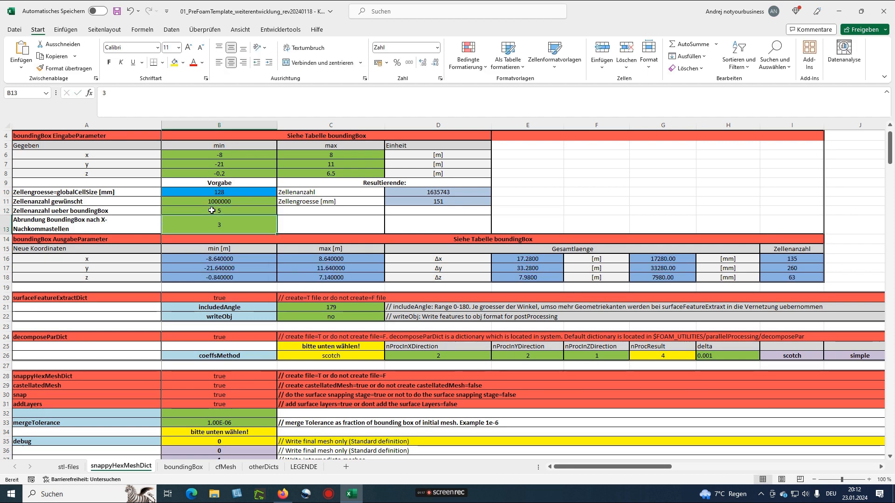
pyautogui.scroll(-2, 98, 255)
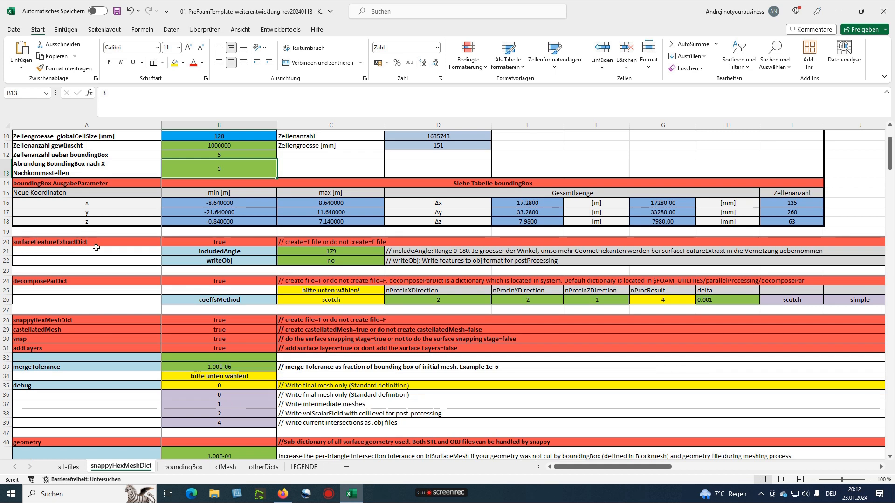
pyautogui.scroll(3, 171, 256)
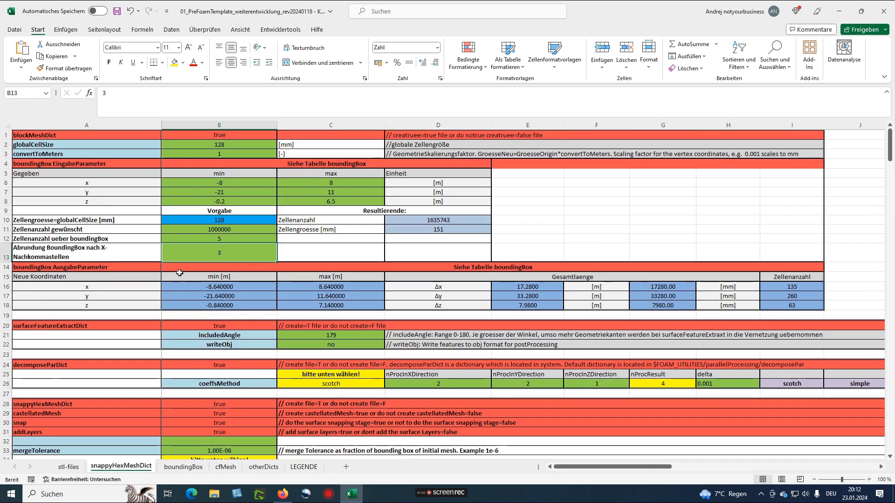
pyautogui.click(204, 326)
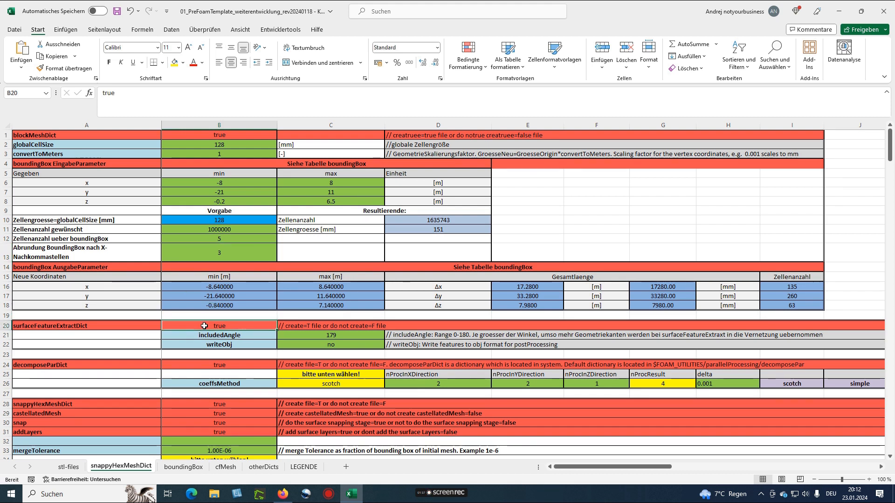
pyautogui.click(212, 336)
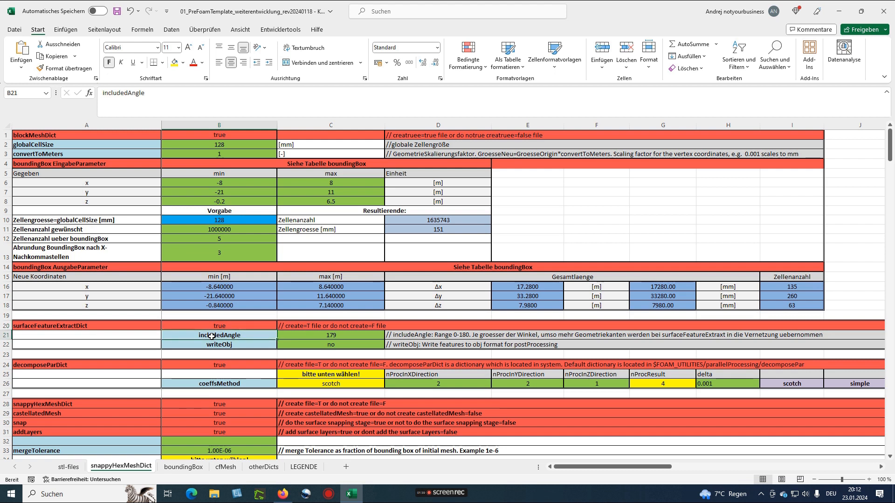
pyautogui.click(236, 347)
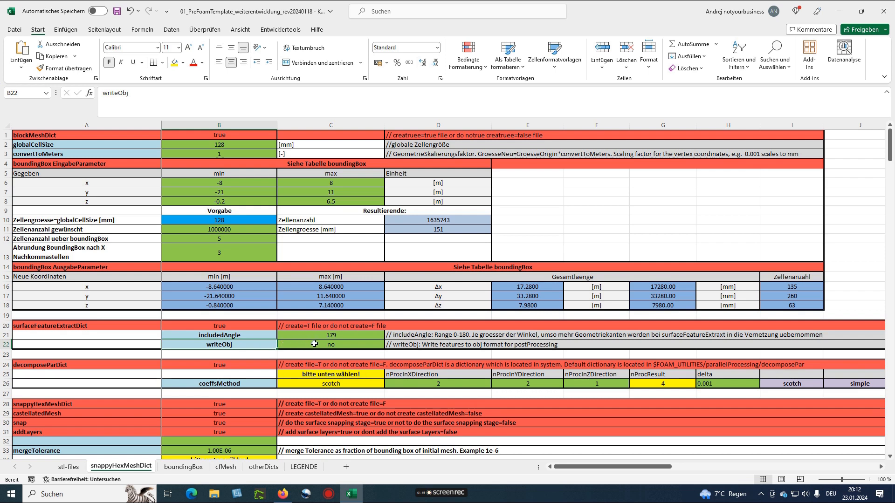
pyautogui.scroll(-2, 268, 341)
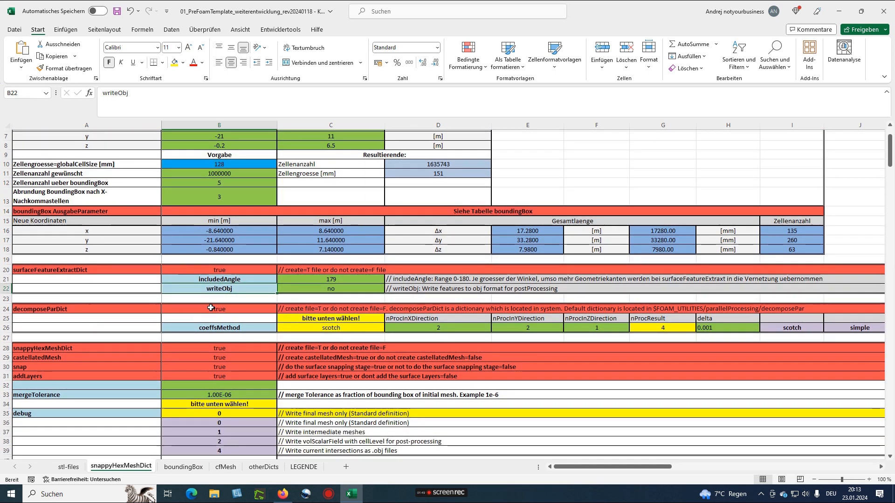
pyautogui.scroll(-1, 221, 325)
pyautogui.click(380, 301)
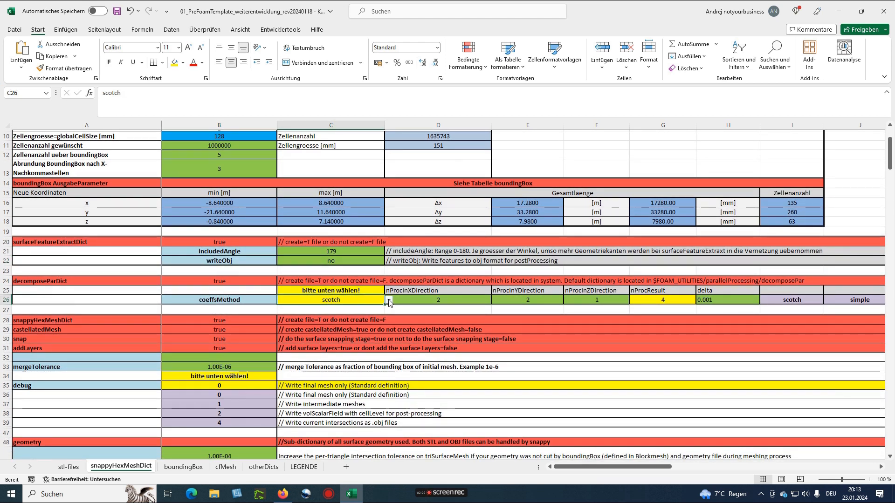
pyautogui.click(388, 301)
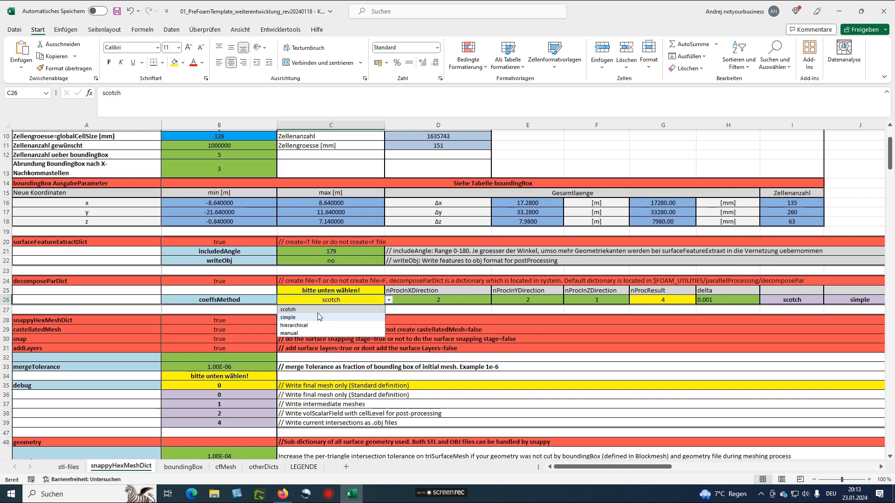
pyautogui.click(339, 301)
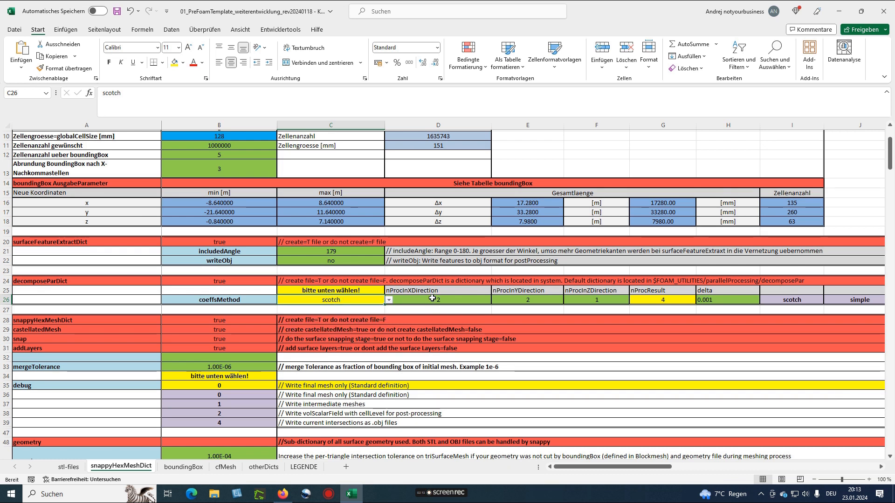
pyautogui.click(432, 299)
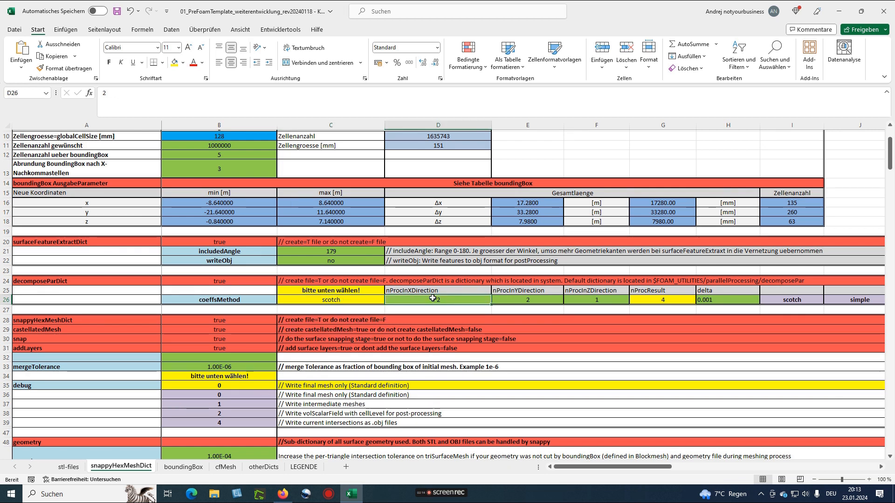
pyautogui.click(516, 300)
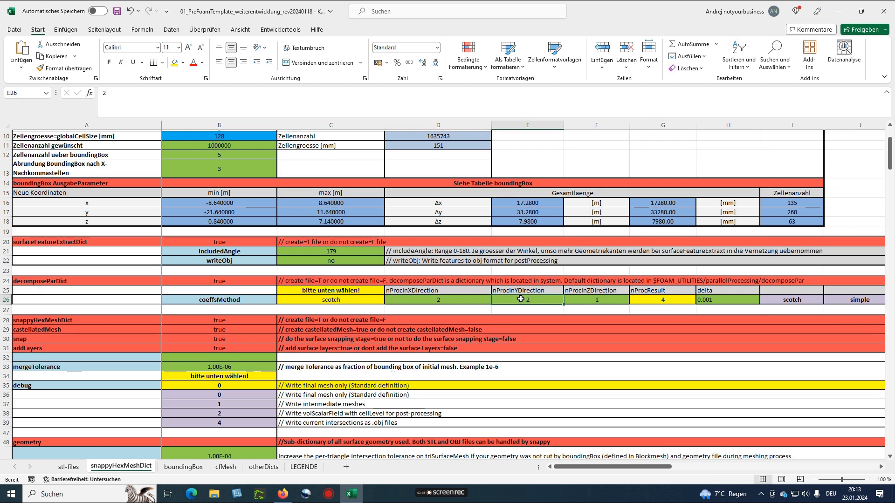
pyautogui.click(584, 299)
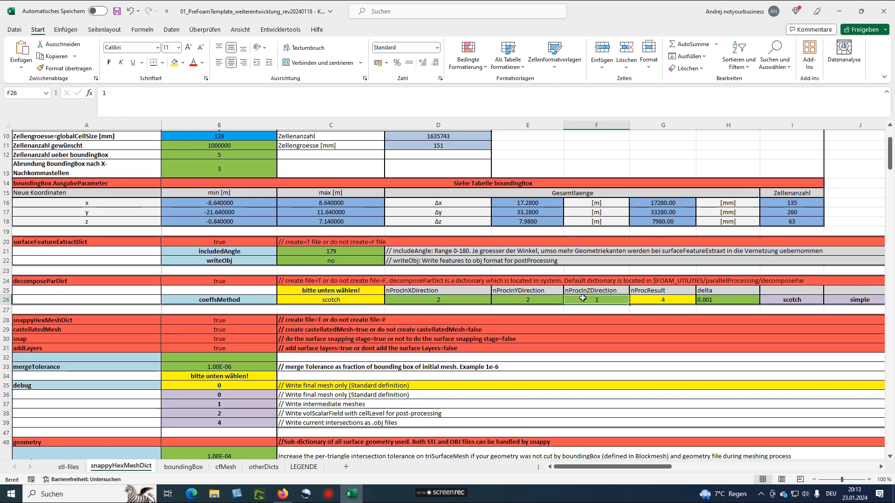
pyautogui.click(657, 300)
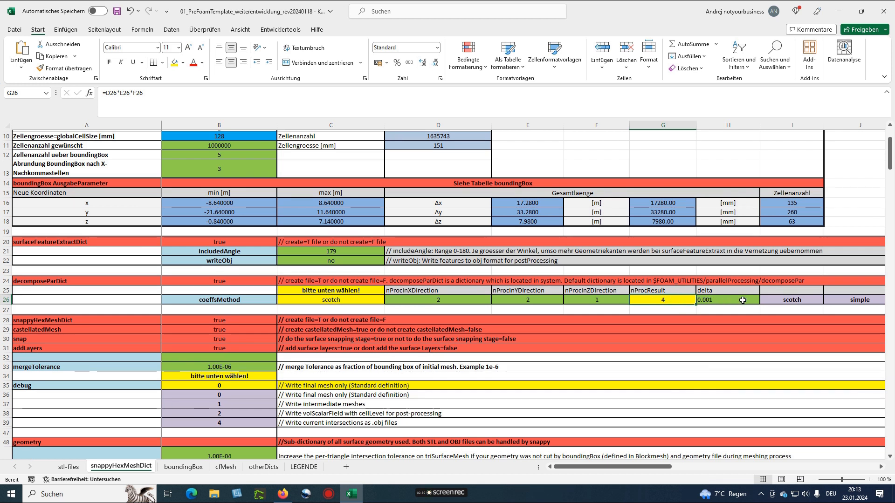
pyautogui.click(705, 301)
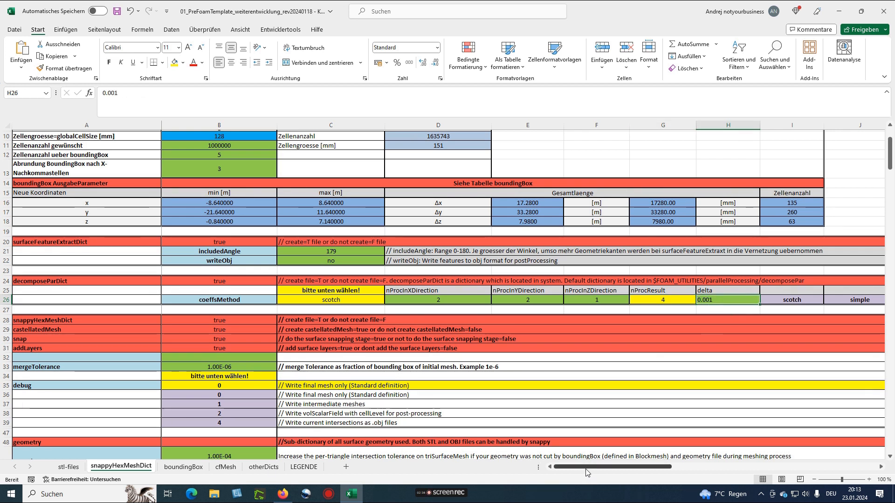
pyautogui.scroll(-3, 41, 325)
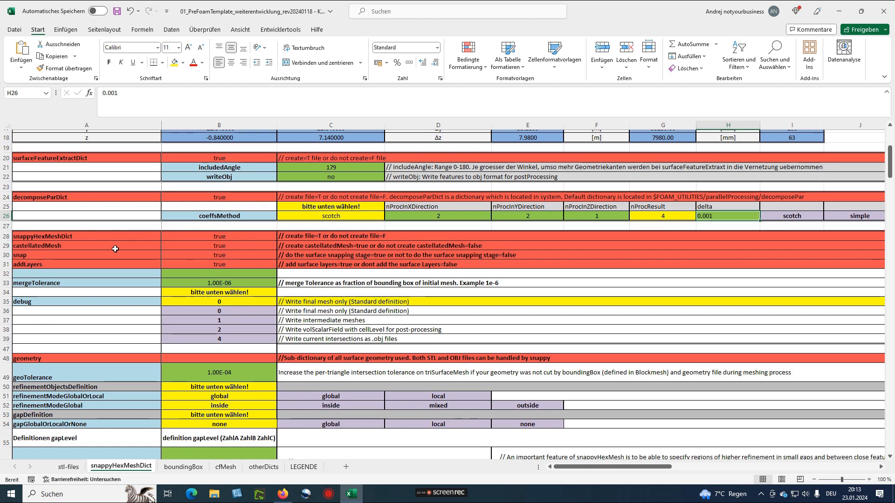
pyautogui.click(190, 246)
pyautogui.click(190, 256)
pyautogui.click(190, 264)
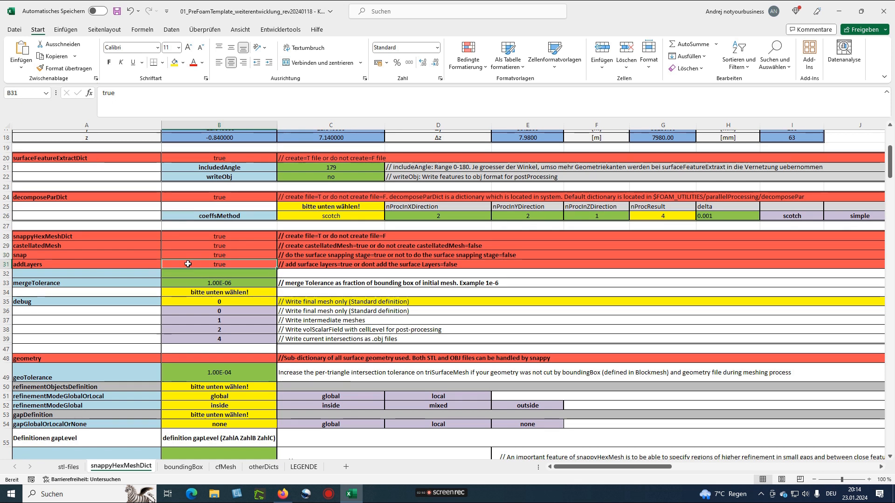
pyautogui.write('false')
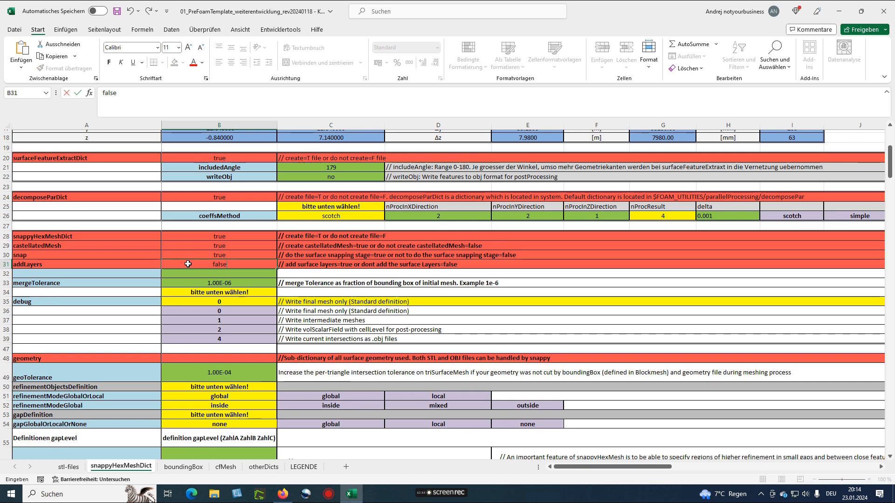
pyautogui.hotkey('ctrl', 'Return')
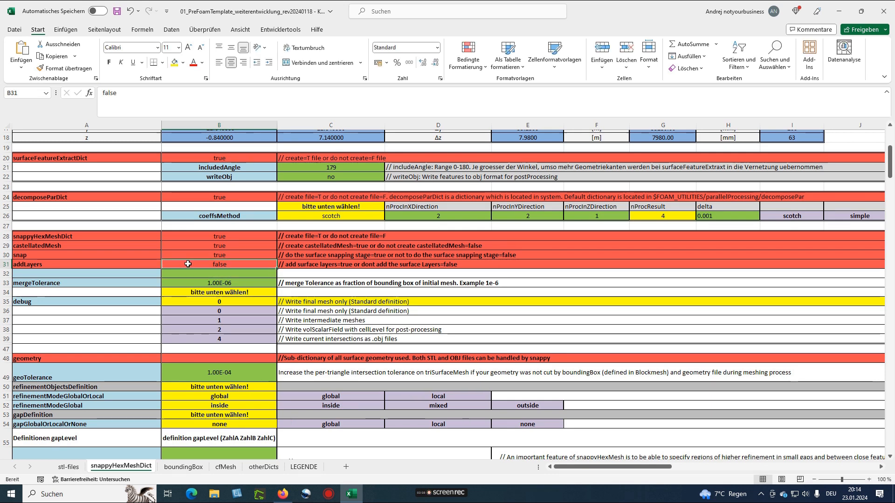
pyautogui.write('true')
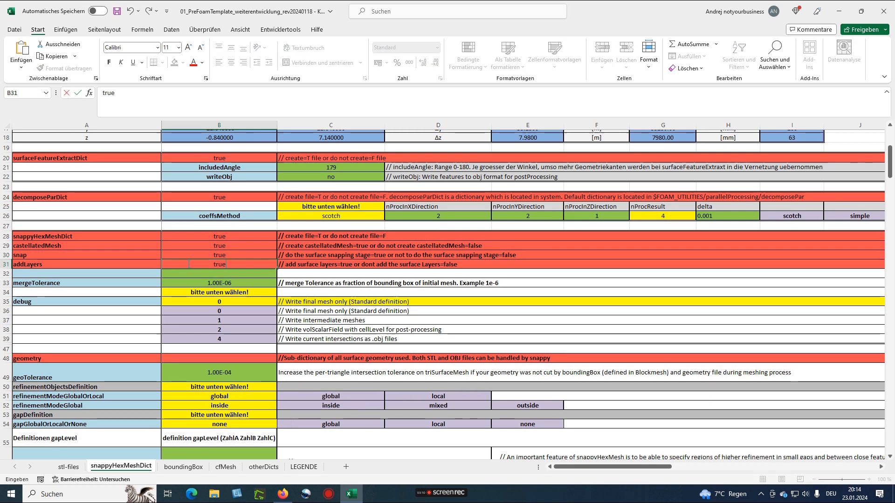
pyautogui.click(163, 317)
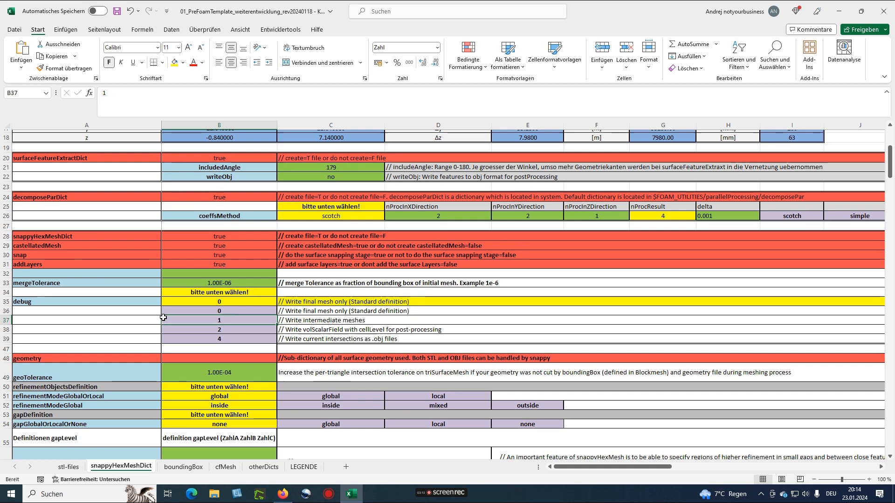
pyautogui.scroll(-1, 163, 317)
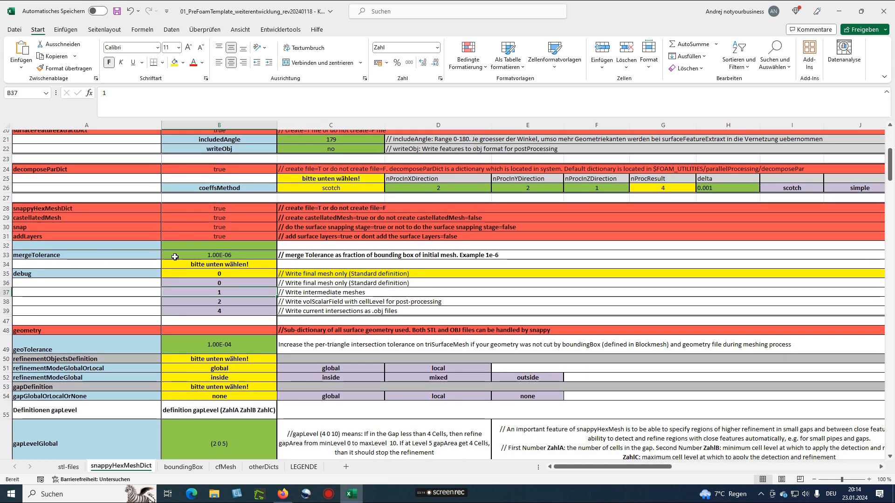
pyautogui.click(189, 255)
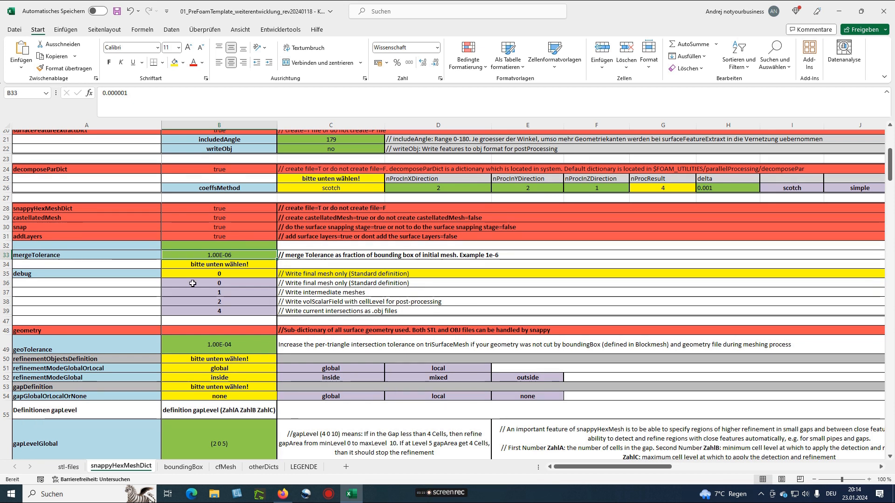
pyautogui.scroll(-1, 63, 246)
pyautogui.click(225, 247)
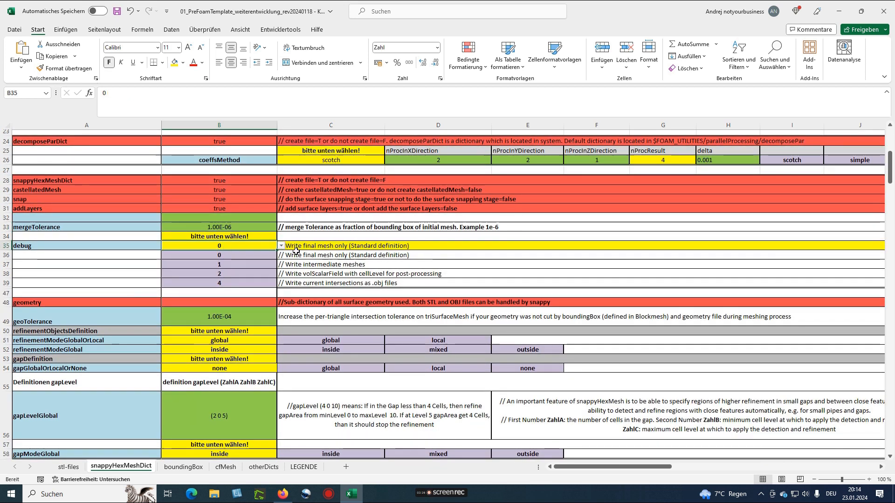
pyautogui.scroll(-1, 269, 297)
pyautogui.click(270, 297)
pyautogui.scroll(-3, 270, 297)
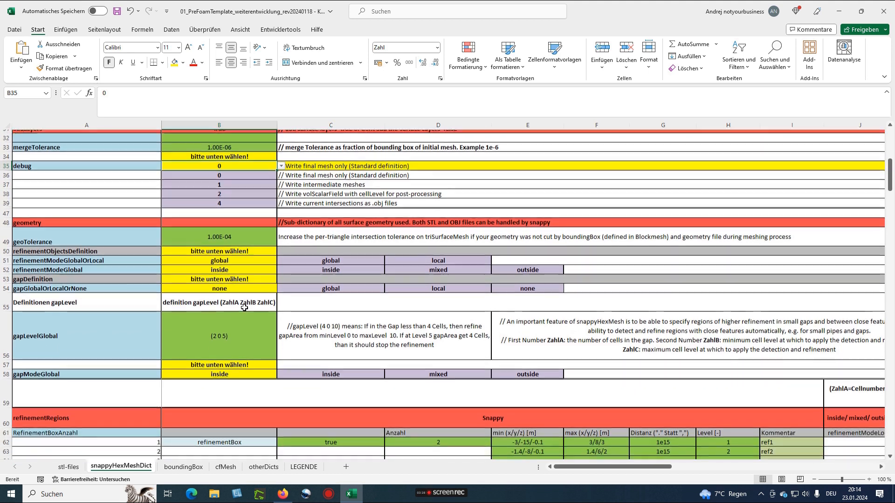
pyautogui.scroll(-8, 201, 207)
pyautogui.scroll(-1, 200, 207)
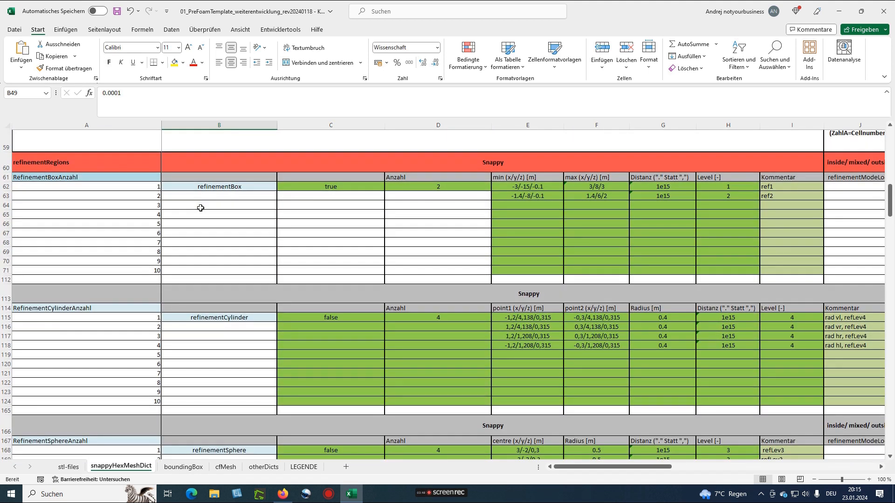
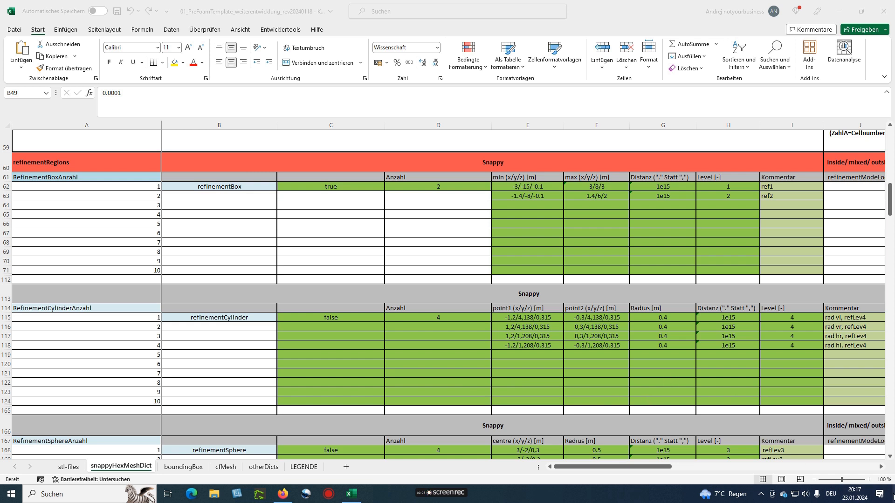
# Show Excel's stl-files sheet, then minimise the workbook and open the preFoamTemplate desktop folder
pyautogui.click(893, 495)
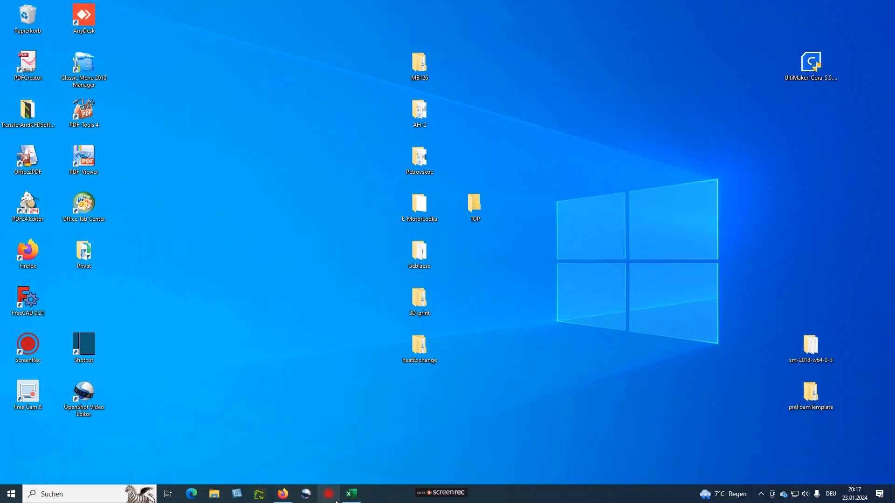
pyautogui.click(351, 494)
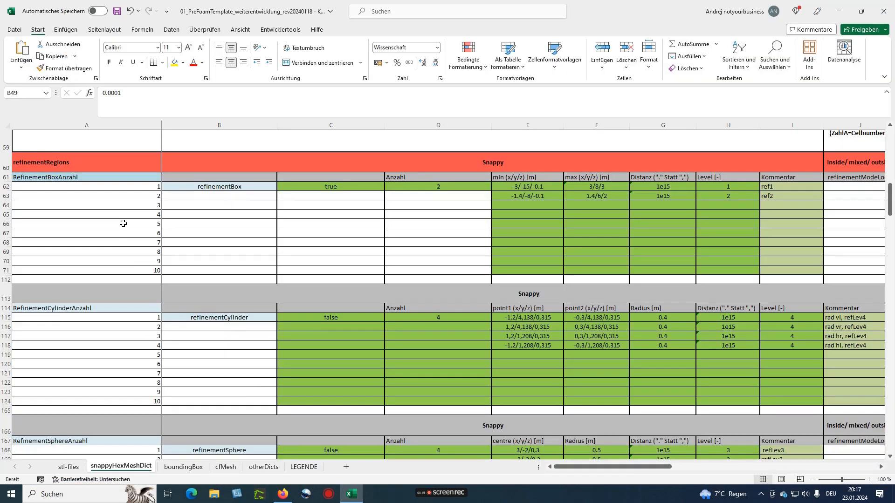
pyautogui.click(70, 468)
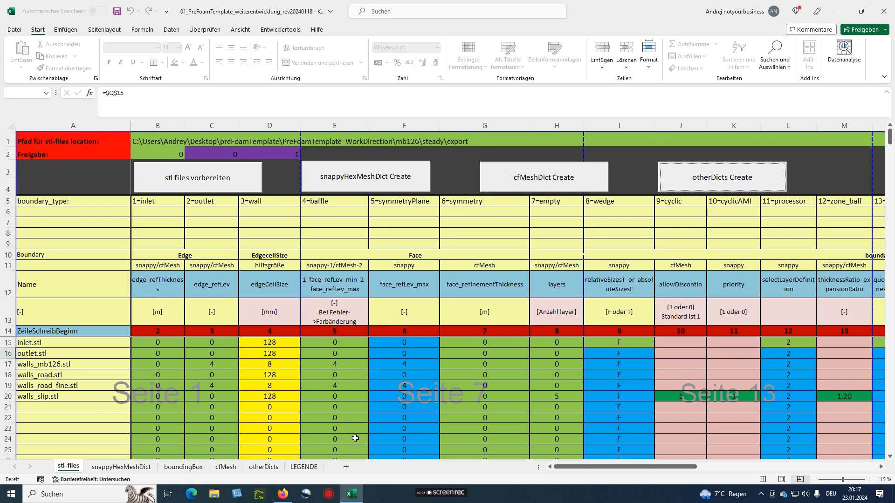
pyautogui.click(841, 13)
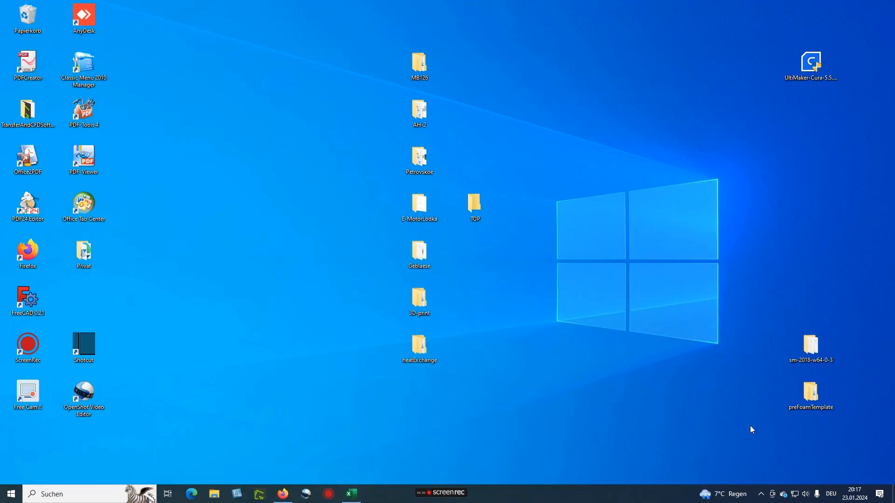
pyautogui.doubleClick(810, 392)
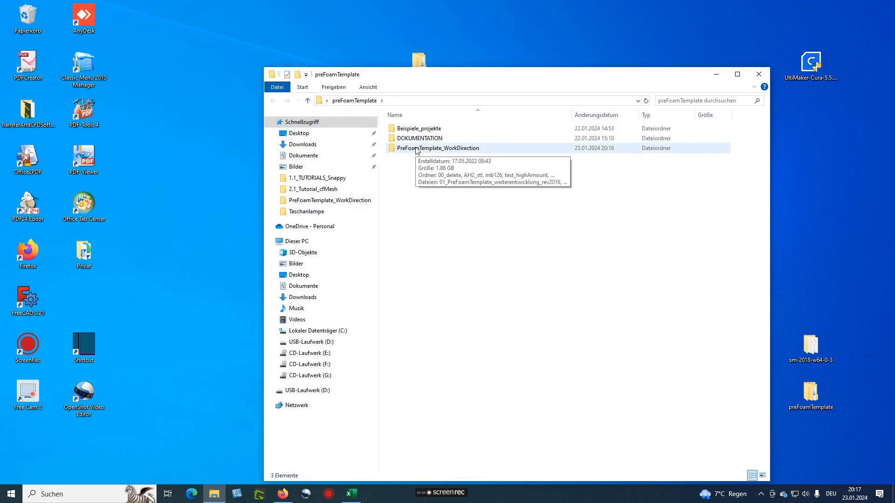
# Open the generated snappyHexMeshDict from the PreFoamTemplate_WorkDirection folder in Notepad
pyautogui.doubleClick(416, 148)
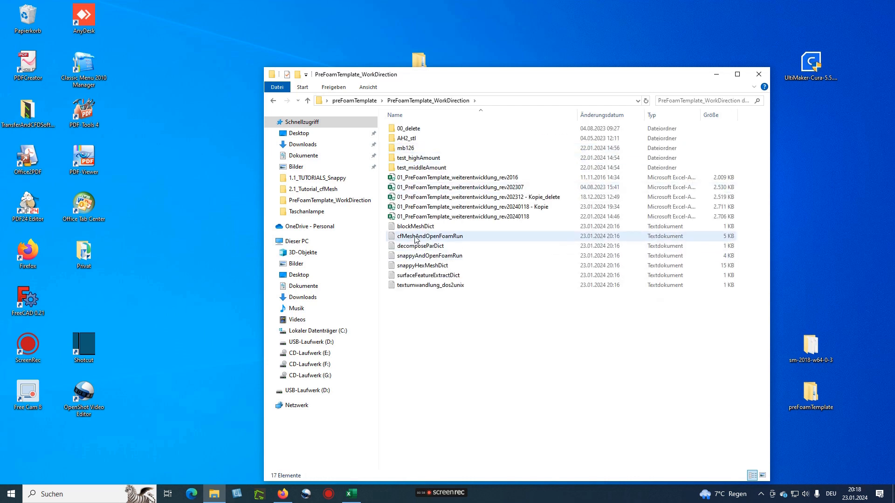
pyautogui.doubleClick(420, 266)
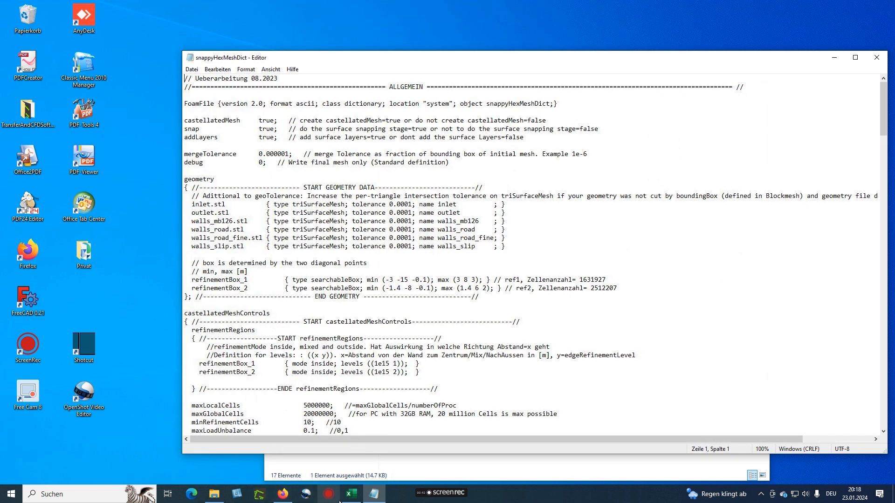
# Place a narrowed Notepad window beside Excel's snappyHexMeshDict sheet
pyautogui.click(351, 494)
pyautogui.click(121, 467)
pyautogui.click(374, 494)
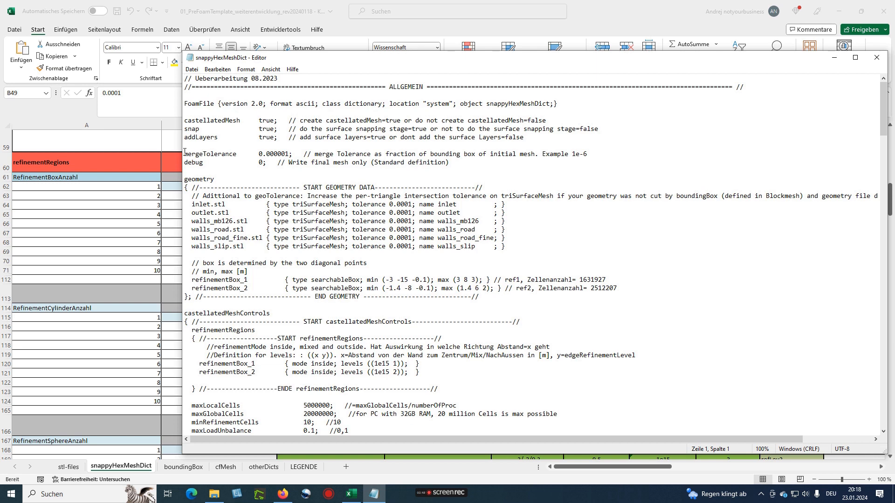
pyautogui.moveTo(180, 151); pyautogui.dragTo(351, 174)
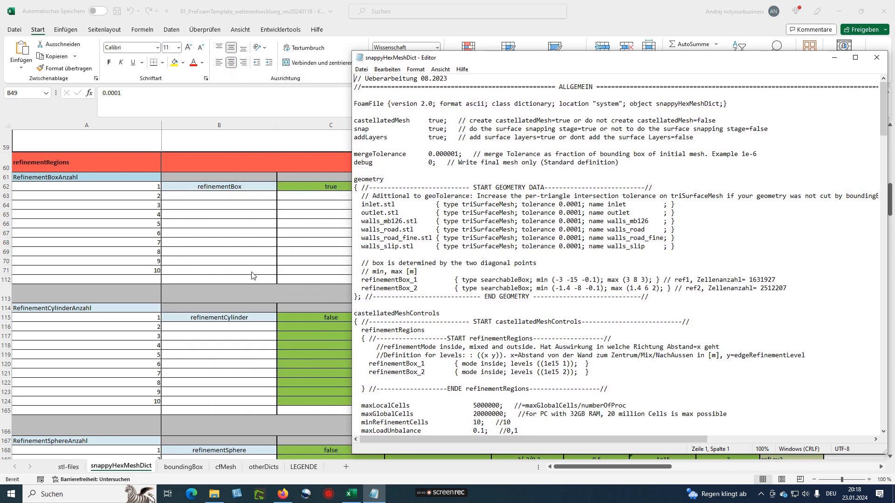
pyautogui.scroll(15, 272, 246)
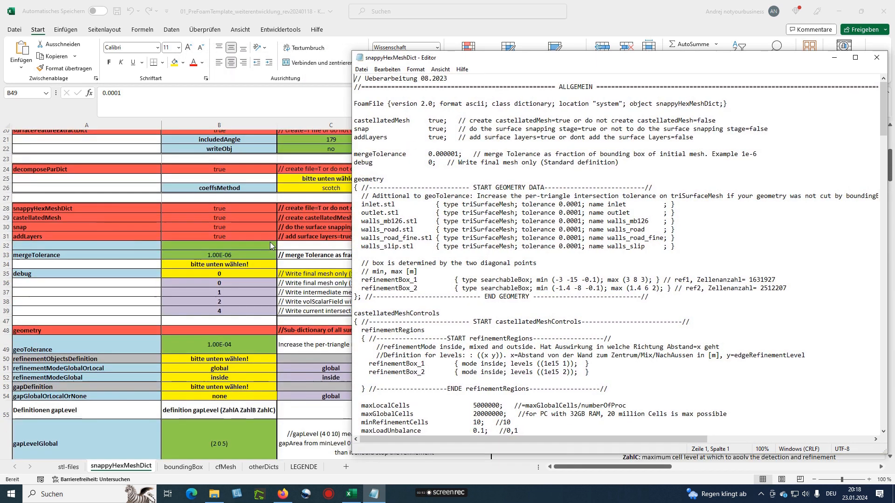
pyautogui.scroll(1, 271, 246)
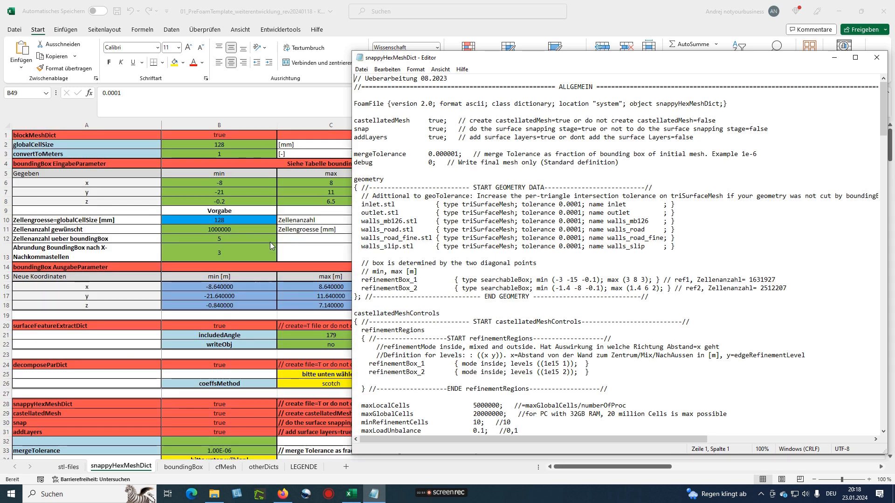
pyautogui.scroll(-5, 270, 245)
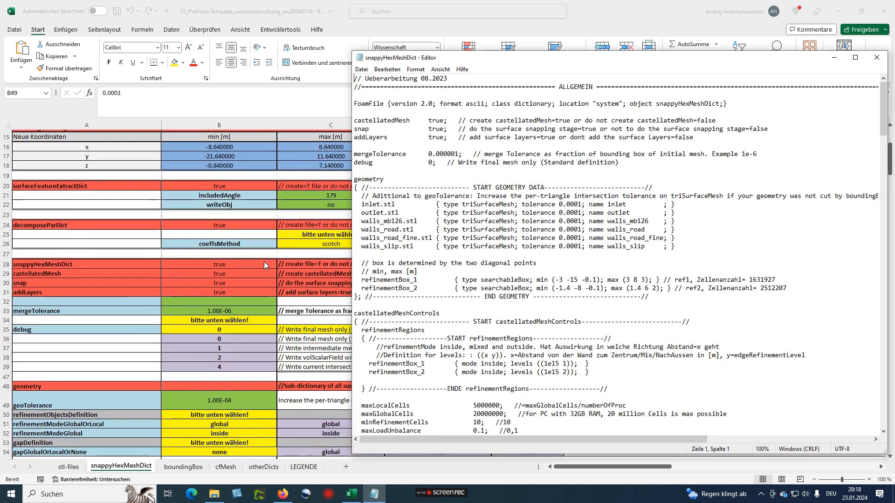
pyautogui.scroll(-3, 263, 262)
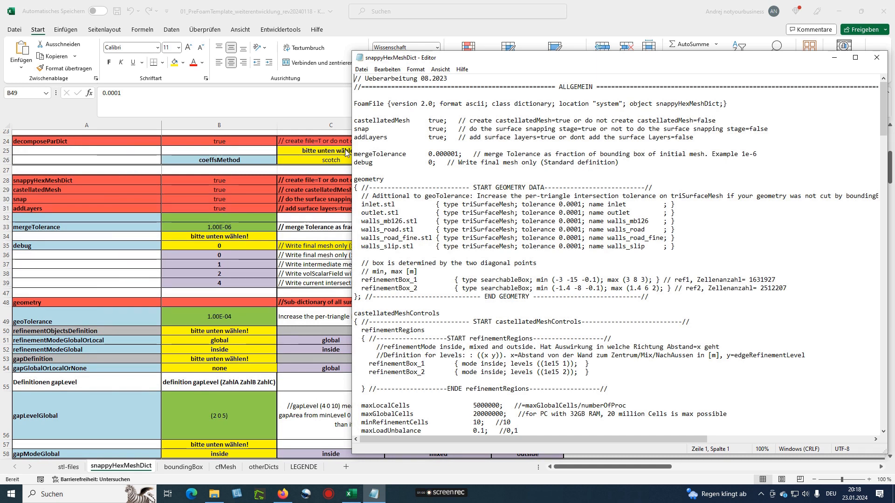
# Compare the castellatedMesh, snap and addLayers true settings and the mergeTolerance line
pyautogui.moveTo(357, 120); pyautogui.dragTo(447, 120)
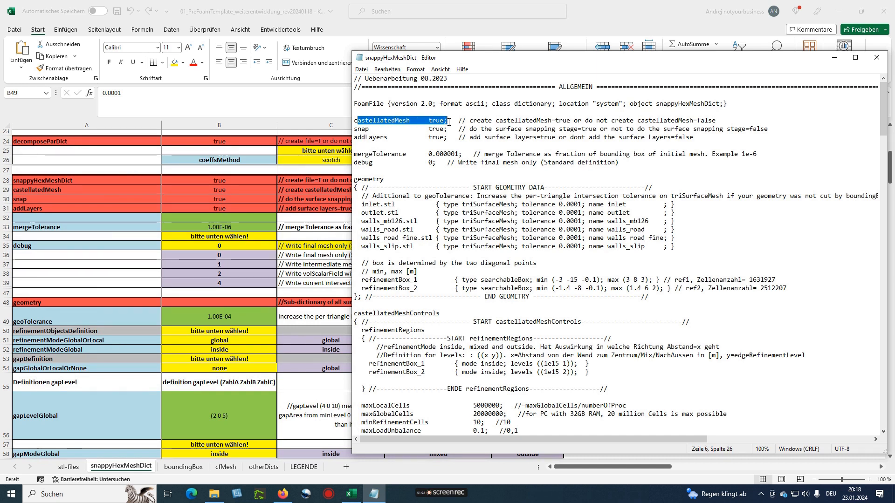
pyautogui.moveTo(361, 129); pyautogui.dragTo(454, 132)
pyautogui.moveTo(357, 137); pyautogui.dragTo(451, 138)
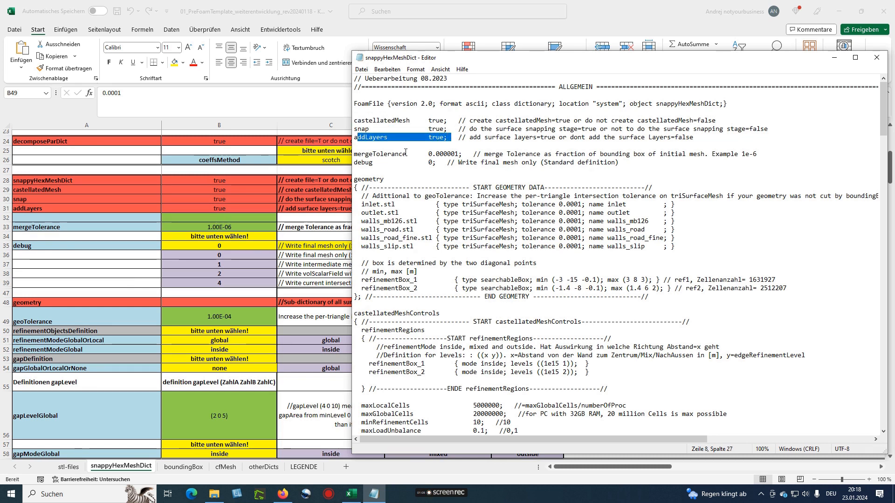
pyautogui.moveTo(365, 153); pyautogui.dragTo(458, 153)
pyautogui.moveTo(361, 162)
pyautogui.mouseDown()
pyautogui.moveTo(372, 164)
pyautogui.moveTo(354, 171)
pyautogui.mouseUp()
pyautogui.scroll(-2, 226, 349)
pyautogui.scroll(-6, 226, 345)
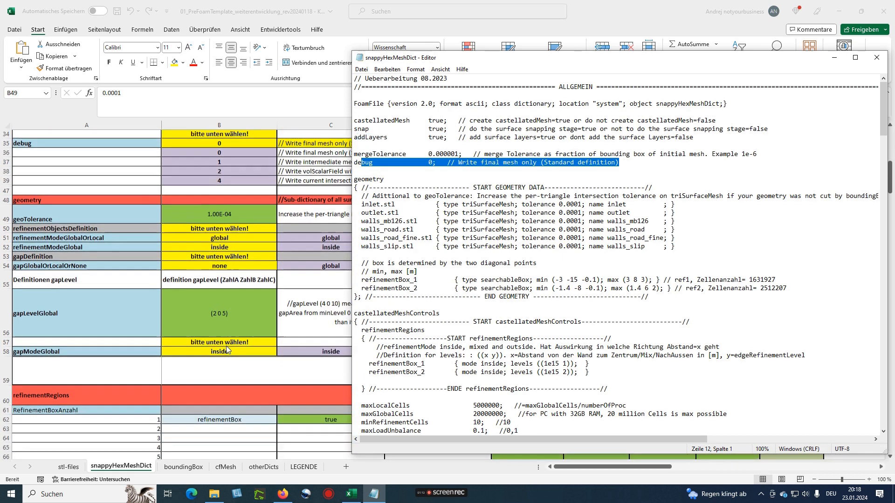
pyautogui.scroll(-1, 222, 345)
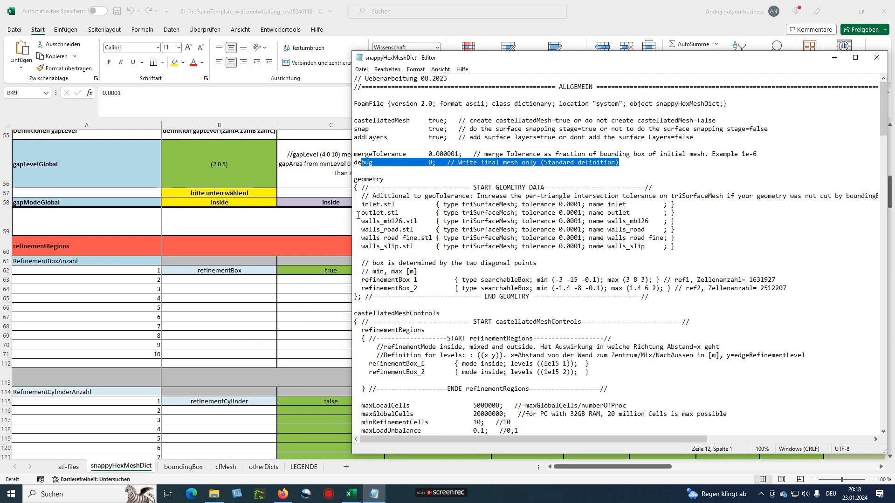
pyautogui.moveTo(362, 205); pyautogui.dragTo(376, 230)
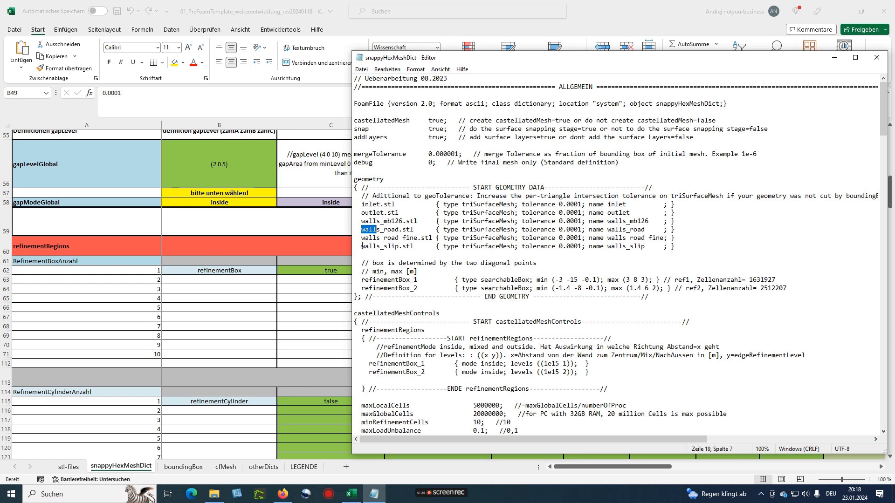
pyautogui.scroll(-2, 429, 241)
pyautogui.moveTo(443, 154); pyautogui.dragTo(582, 154)
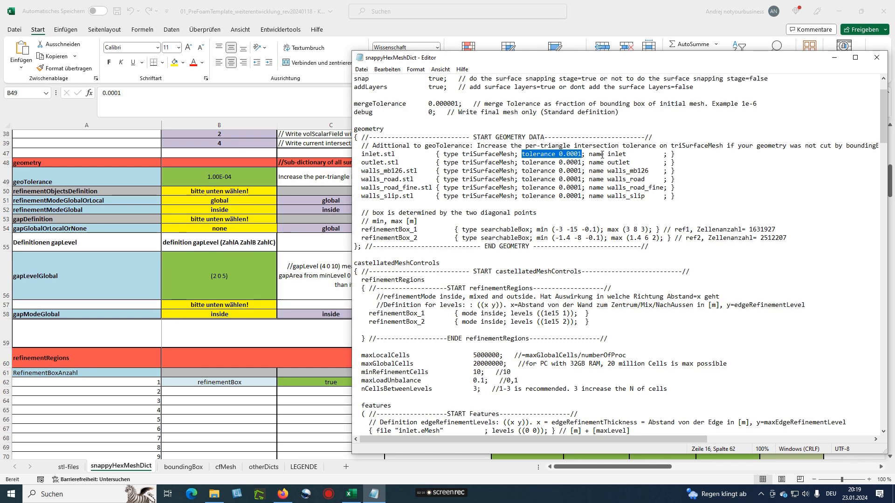
pyautogui.moveTo(607, 153)
pyautogui.mouseDown()
pyautogui.moveTo(622, 154)
pyautogui.moveTo(621, 162)
pyautogui.mouseUp()
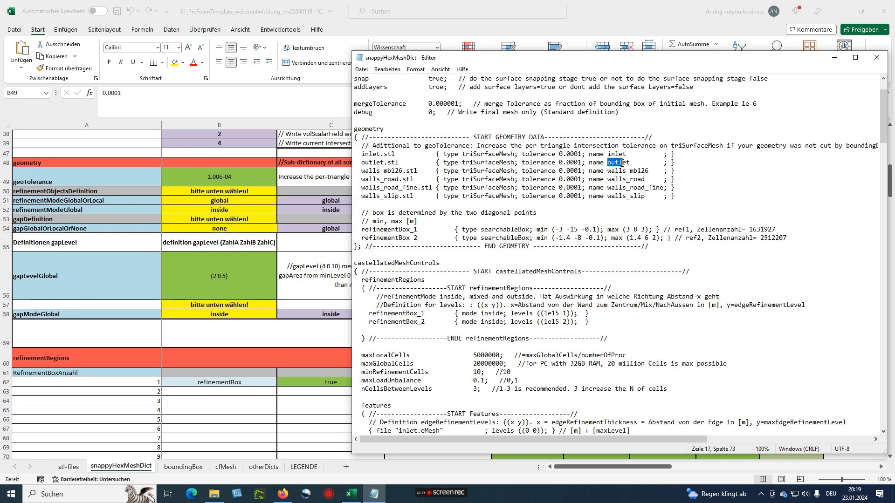
pyautogui.click(604, 170)
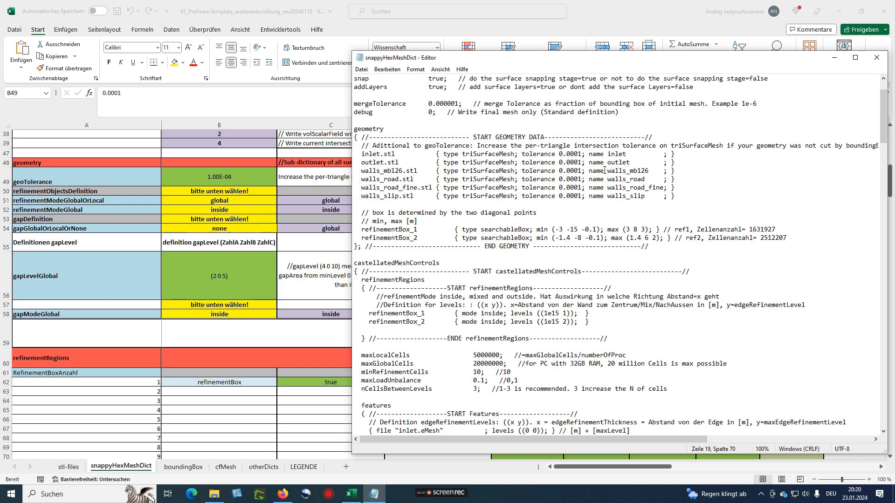
pyautogui.scroll(-1, 605, 170)
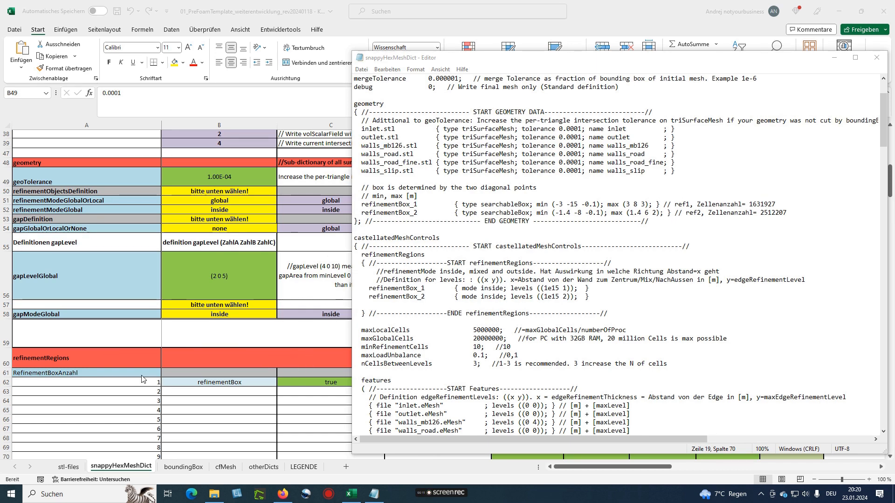
pyautogui.moveTo(419, 57); pyautogui.dragTo(754, 82)
# Close the snappyHexMeshDict Notepad file so the sheet fills the screen
pyautogui.scroll(-1, 78, 378)
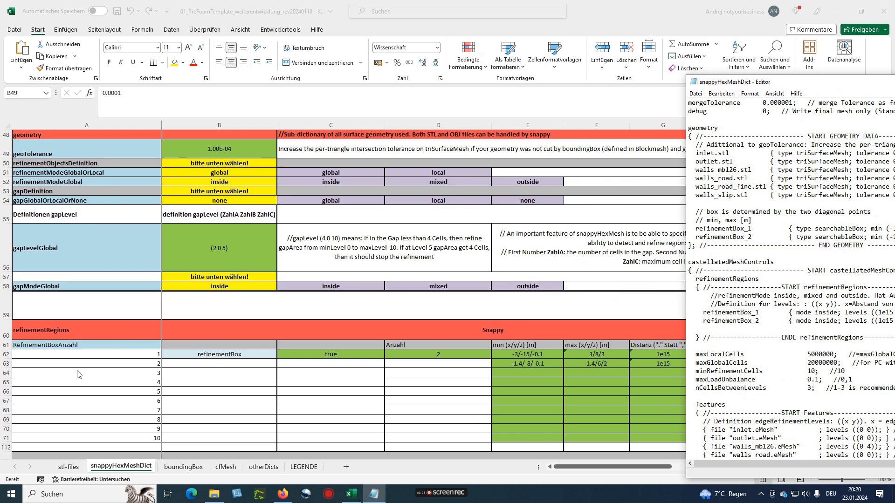
pyautogui.scroll(-1, 196, 342)
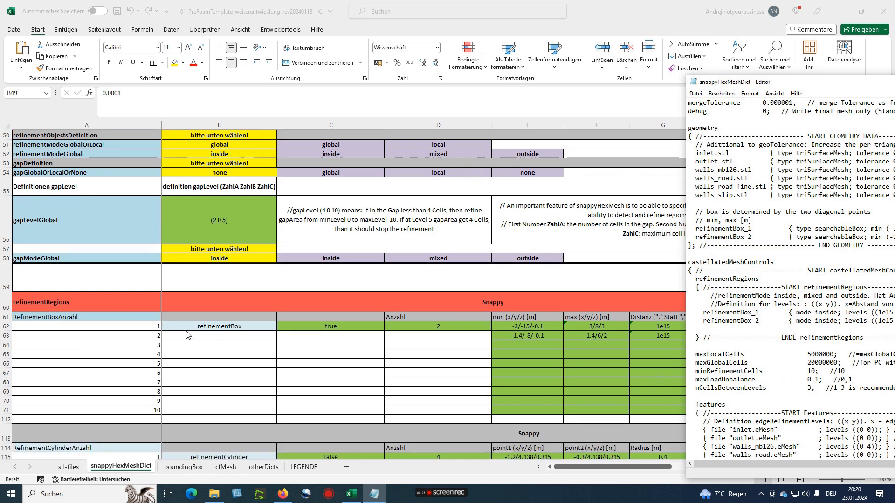
pyautogui.scroll(-1, 248, 338)
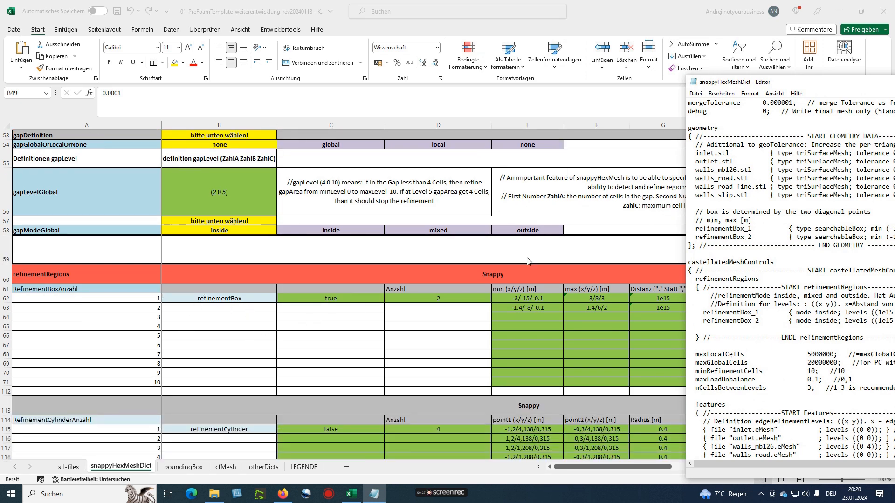
pyautogui.moveTo(849, 84); pyautogui.dragTo(393, 156)
pyautogui.click(755, 153)
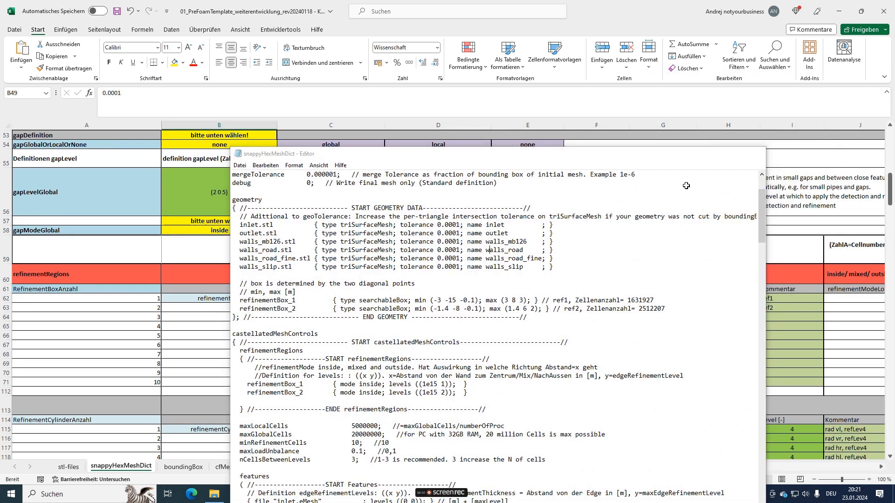
# Review refinementBox rows 62–63: flag true, count 2, distance 1e15, levels 1 and 2, comment ref2
pyautogui.moveTo(338, 298); pyautogui.dragTo(436, 299)
pyautogui.click(325, 300)
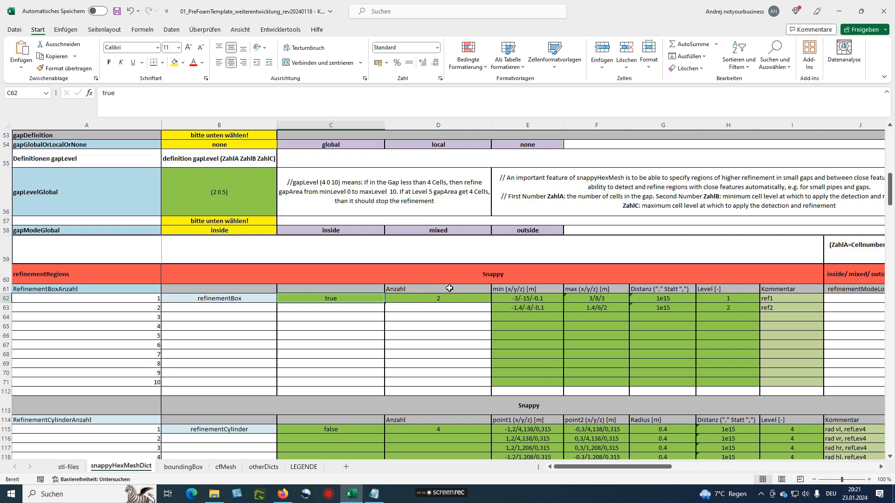
pyautogui.click(437, 301)
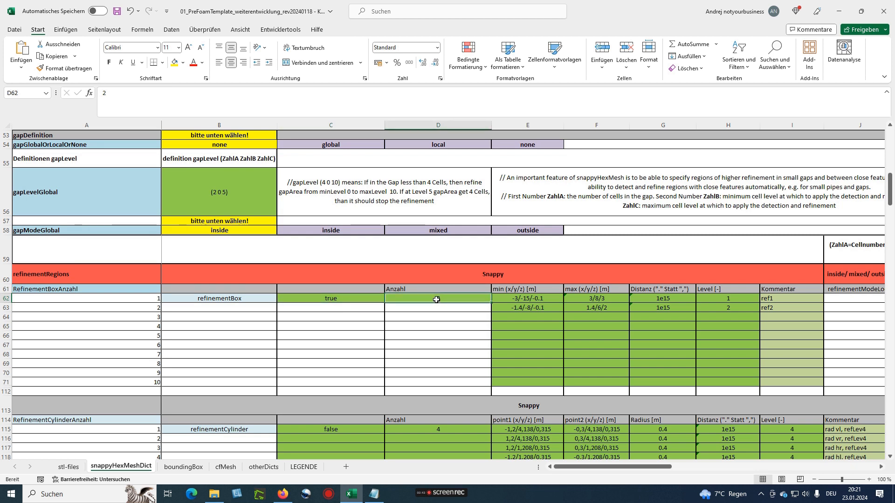
pyautogui.click(513, 300)
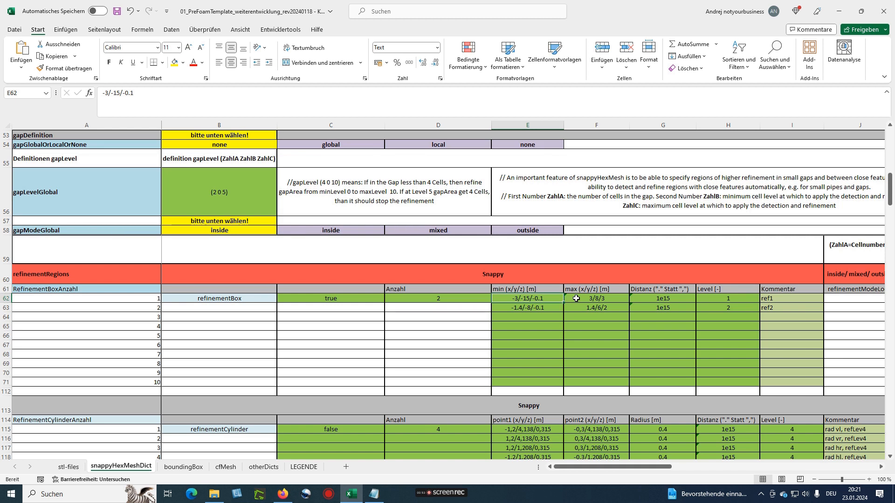
pyautogui.click(661, 298)
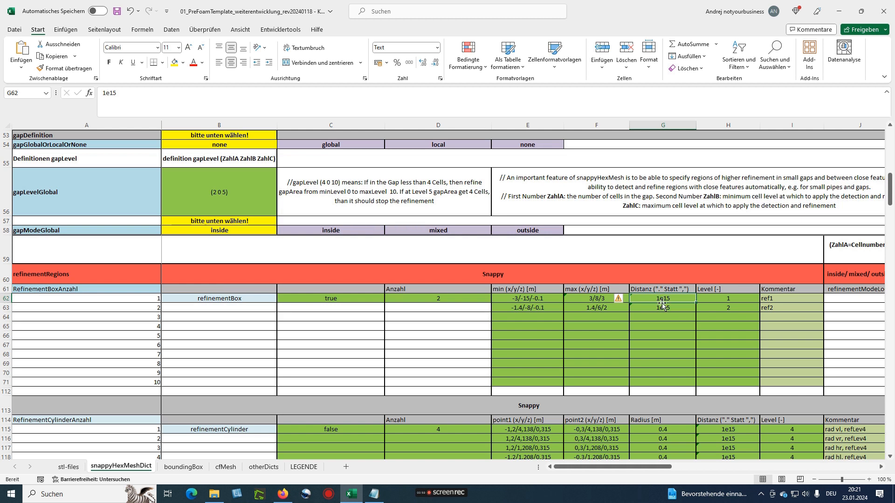
pyautogui.click(719, 300)
pyautogui.click(721, 307)
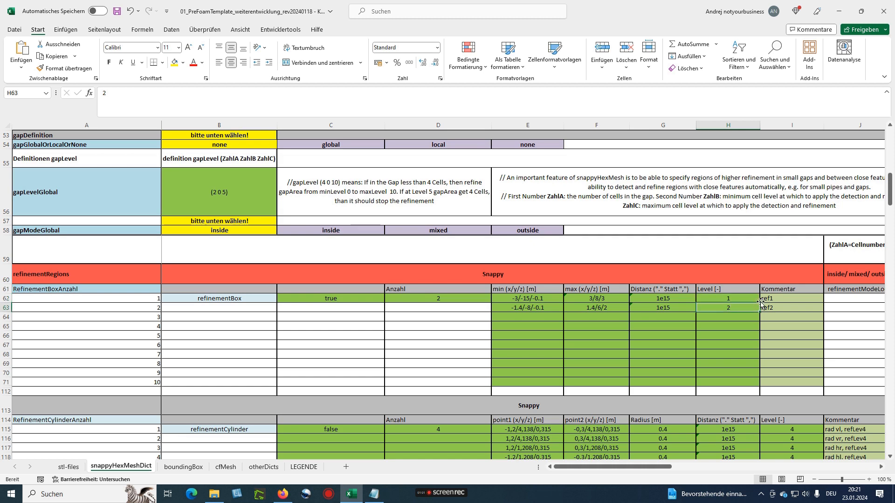
pyautogui.click(771, 308)
pyautogui.scroll(-2, 469, 330)
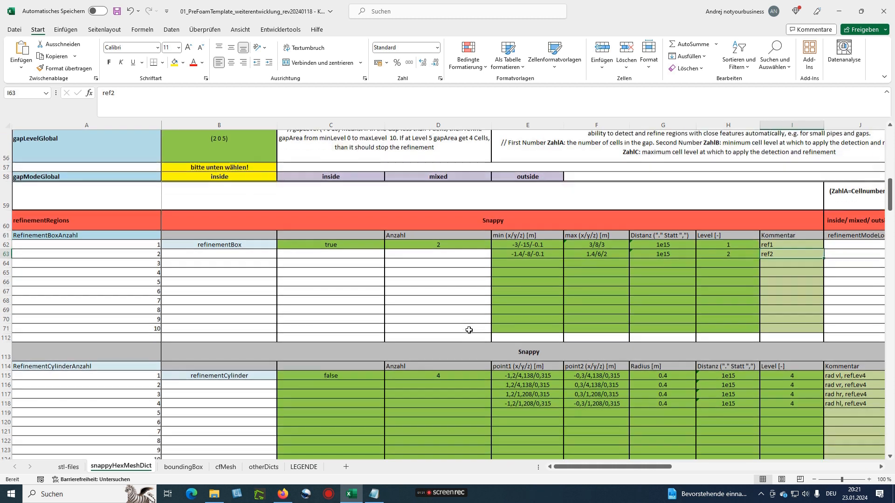
pyautogui.scroll(-1, 469, 329)
pyautogui.scroll(-2, 413, 347)
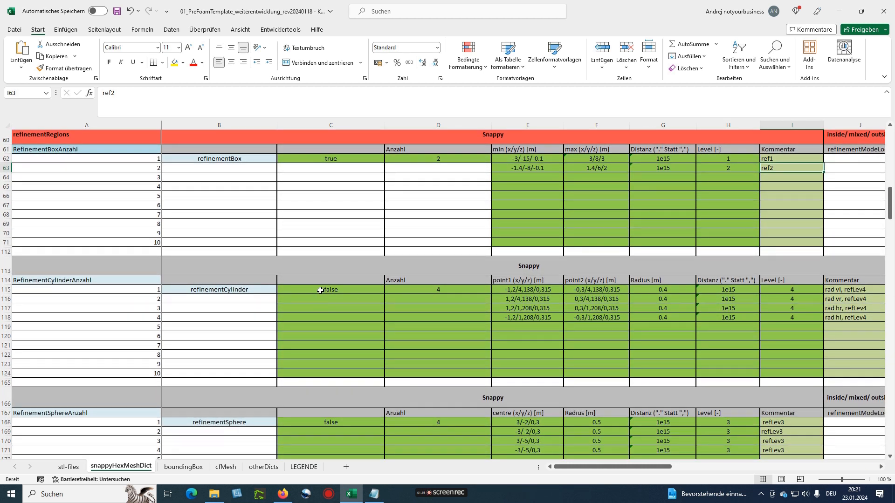
# Change the refinementCylinder enable flag in C115 from false to true
pyautogui.click(320, 290)
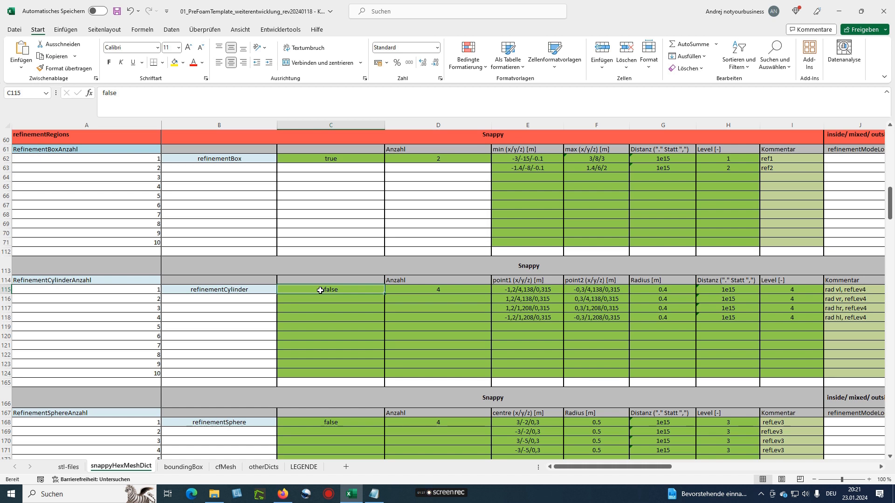
pyautogui.write('true')
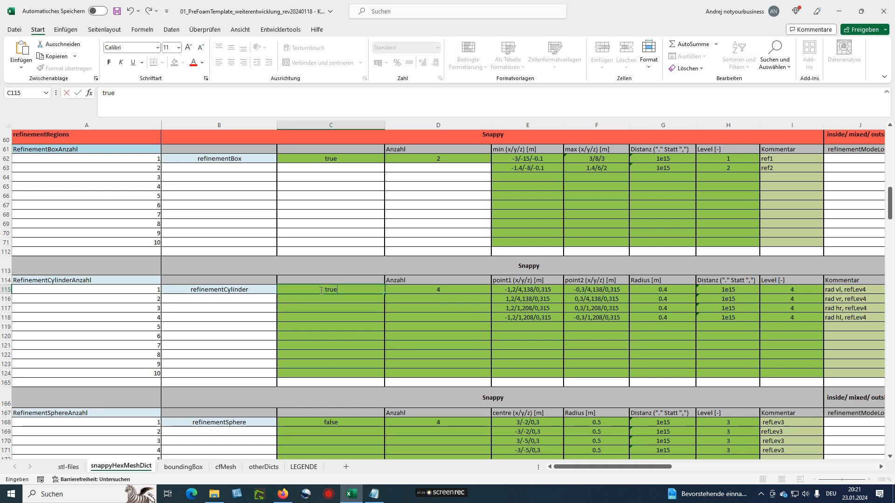
pyautogui.press('Return')
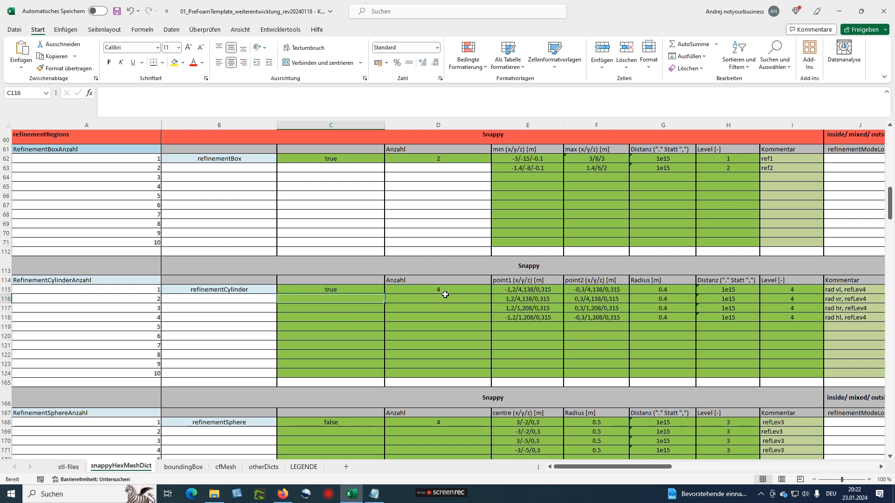
# Check the cylinder distance 1e15, refinement level 4 and comment 'rad vl, refLev4'
pyautogui.scroll(-1, 440, 308)
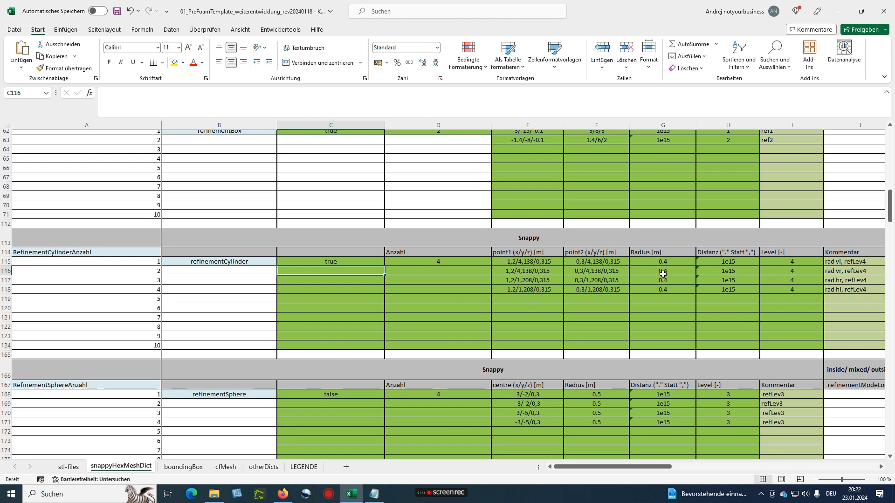
pyautogui.click(708, 263)
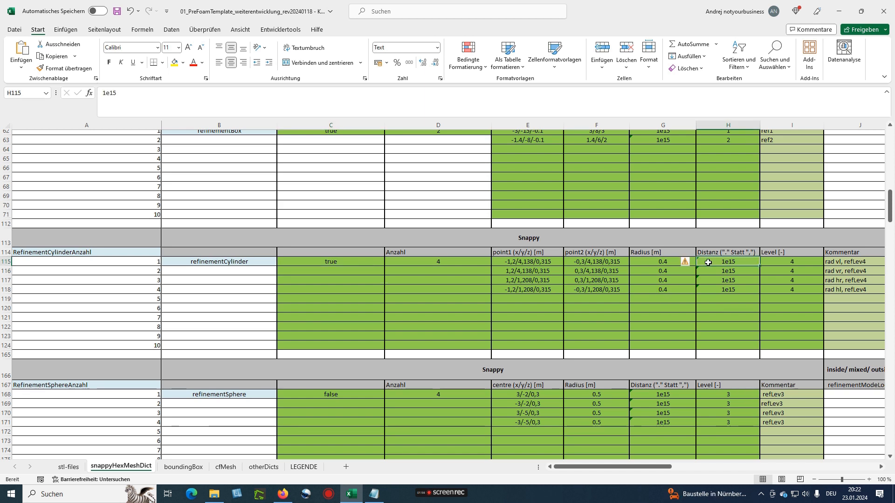
pyautogui.click(780, 262)
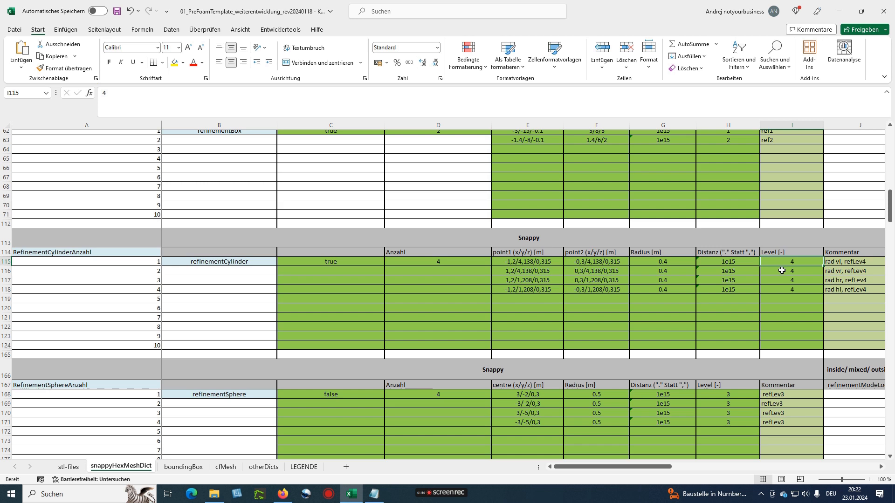
pyautogui.click(835, 262)
pyautogui.moveTo(639, 467); pyautogui.dragTo(651, 468)
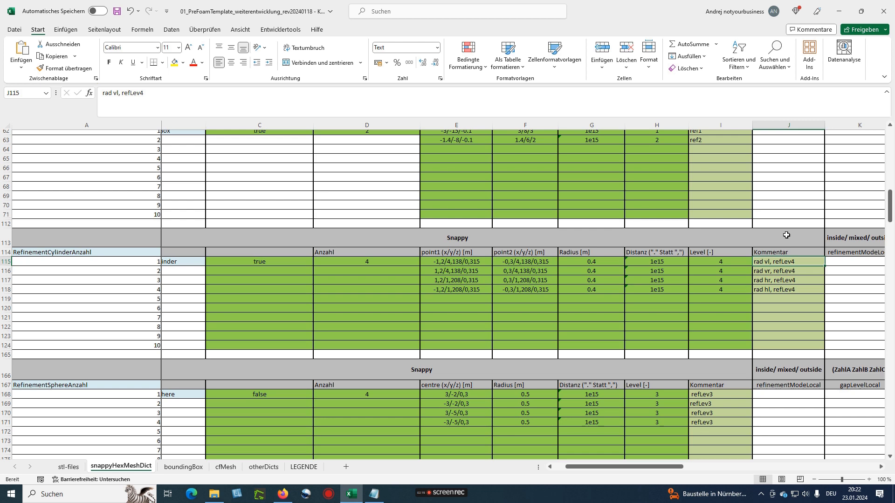
pyautogui.moveTo(642, 468); pyautogui.dragTo(601, 470)
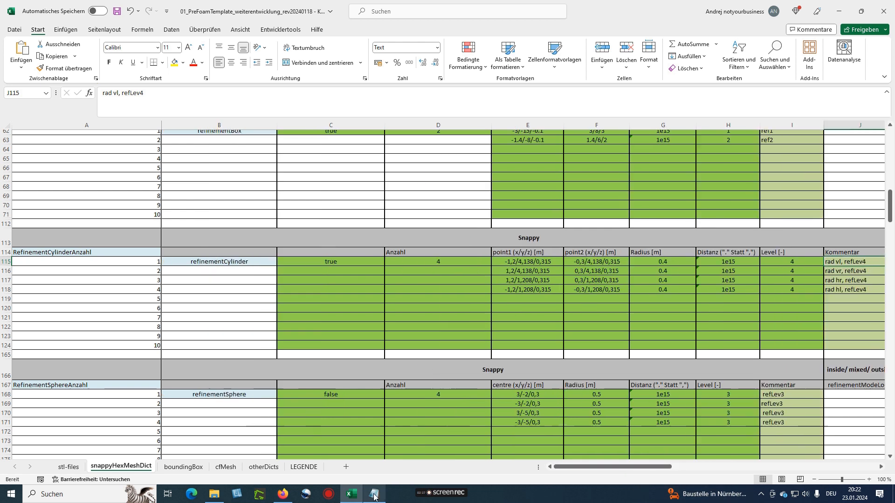
pyautogui.click(373, 494)
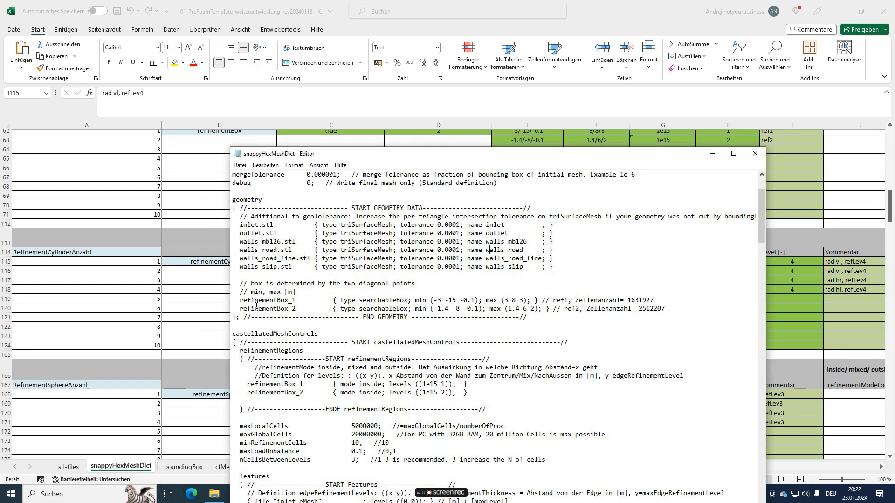
pyautogui.moveTo(239, 299); pyautogui.dragTo(296, 301)
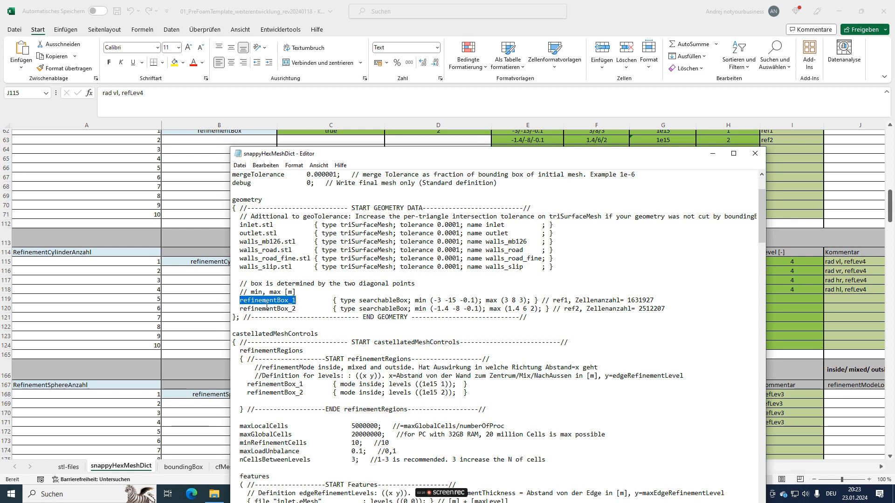
pyautogui.moveTo(240, 309); pyautogui.dragTo(659, 299)
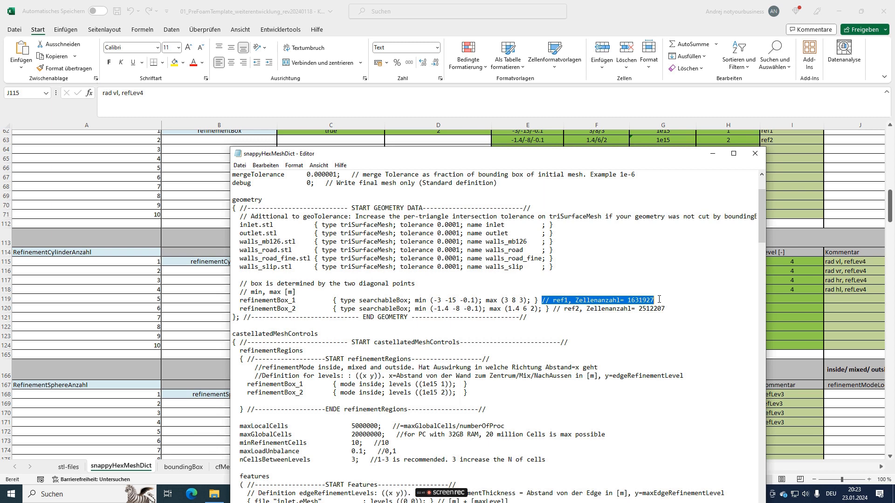
pyautogui.click(586, 301)
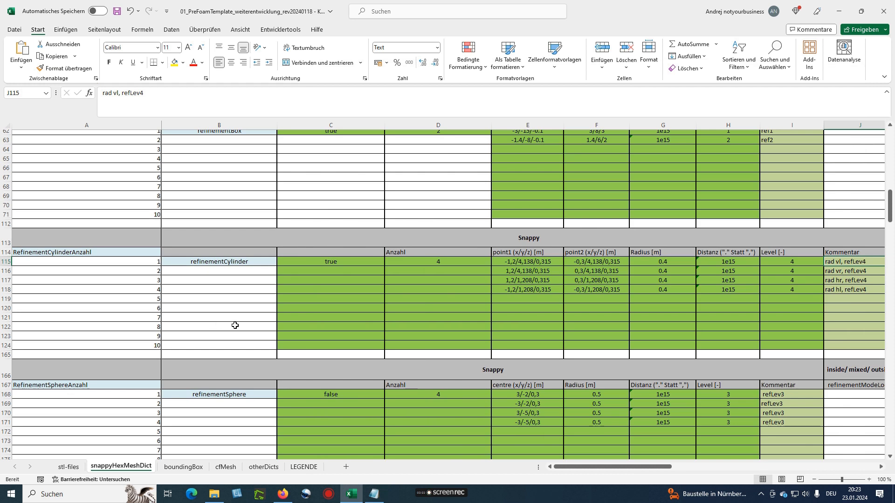
pyautogui.scroll(-4, 235, 326)
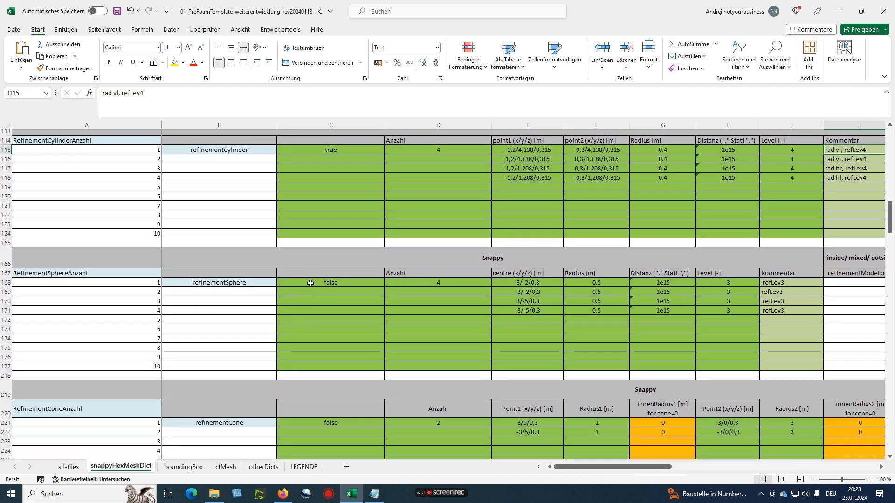
# Change the refinementSphere enable flag in C168 to true
pyautogui.click(311, 284)
pyautogui.write('true')
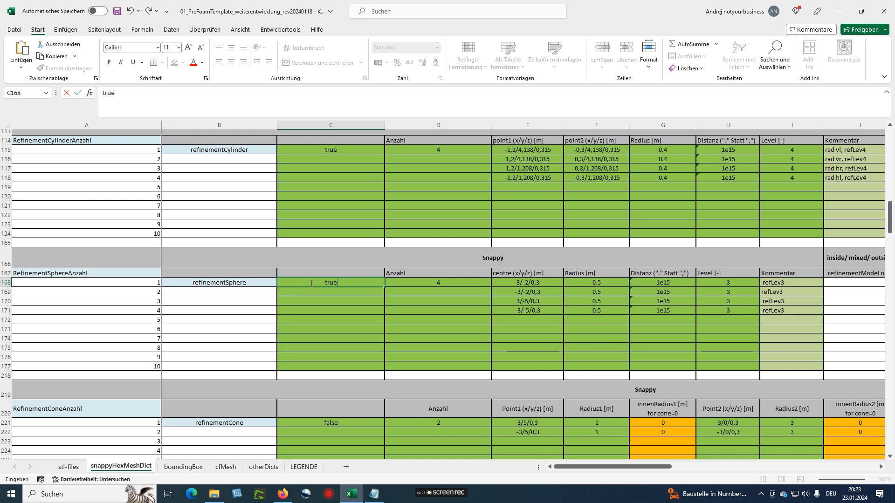
pyautogui.press('Return')
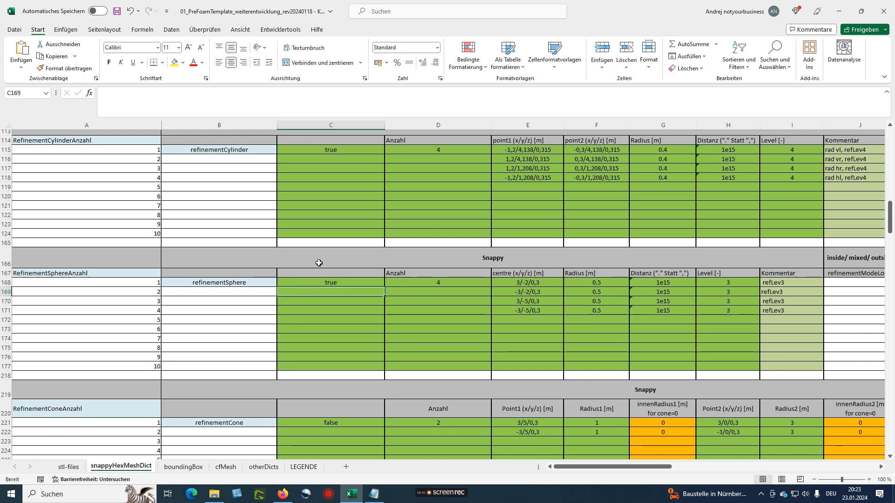
# Check the sphere count of 4, its refinement levels and the comment refLev3
pyautogui.scroll(-1, 427, 313)
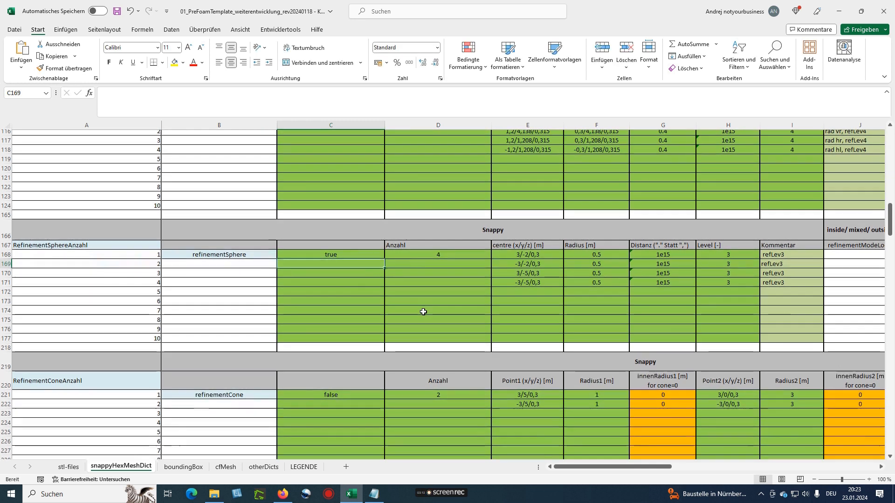
pyautogui.click(414, 253)
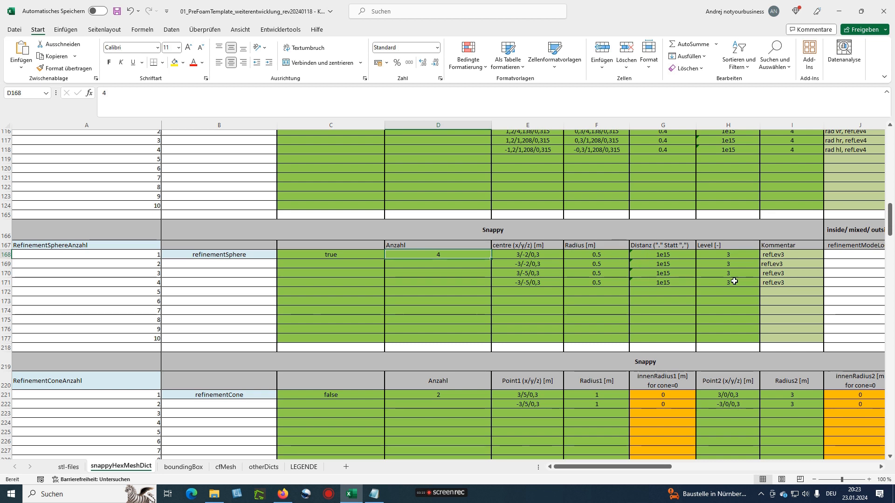
pyautogui.click(711, 256)
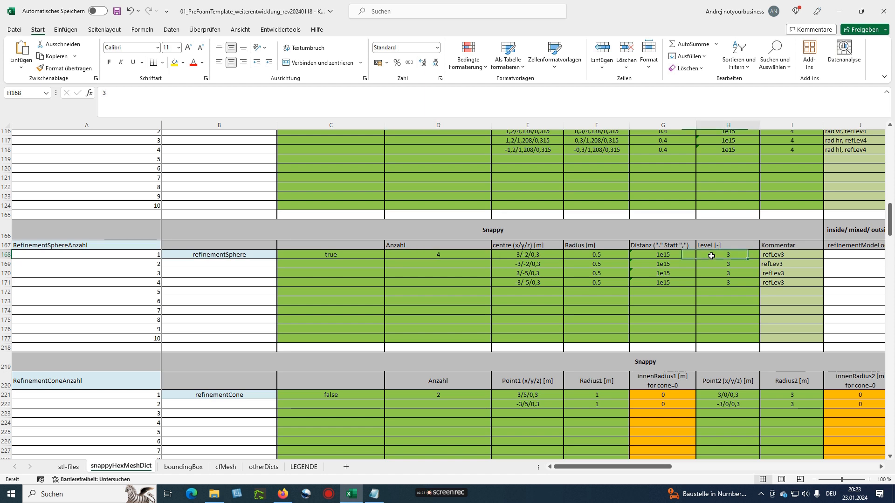
pyautogui.click(772, 256)
pyautogui.scroll(3, 769, 280)
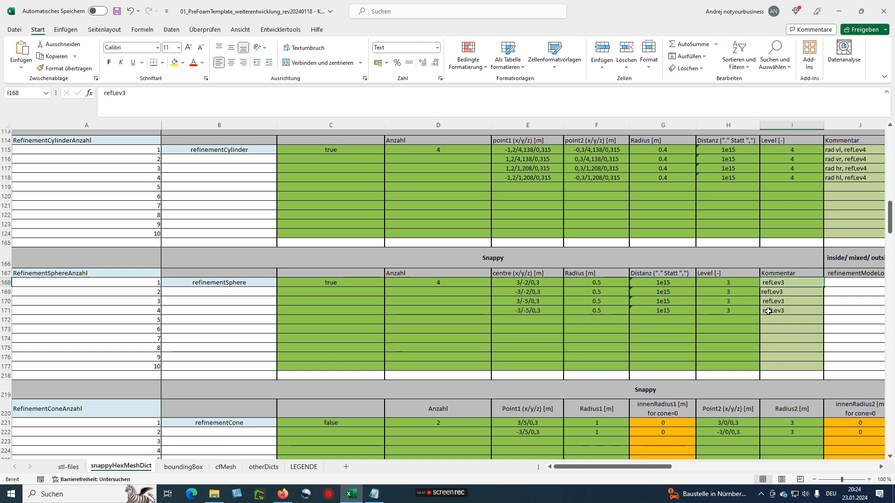
pyautogui.scroll(-1, 505, 325)
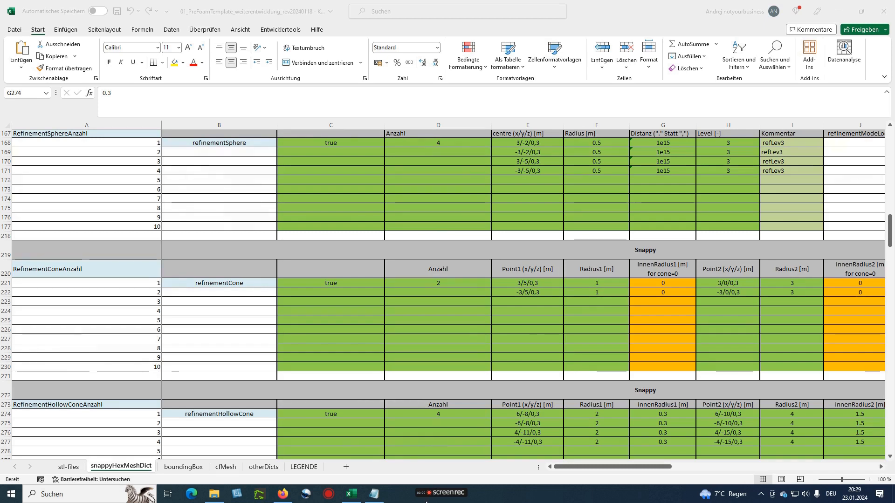
pyautogui.moveTo(429, 494)
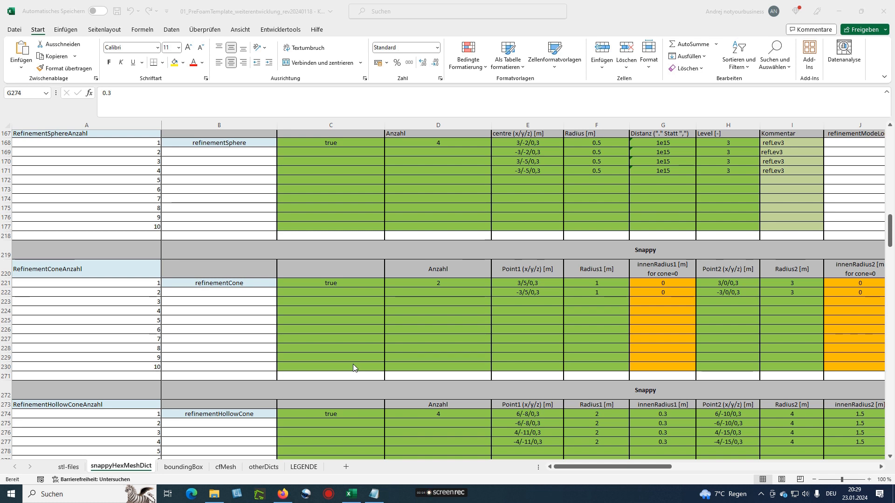
pyautogui.click(322, 282)
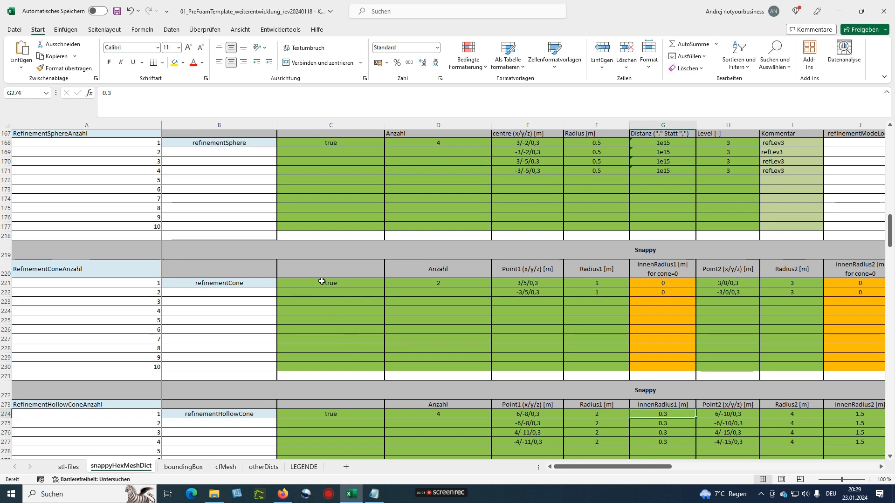
pyautogui.click(326, 414)
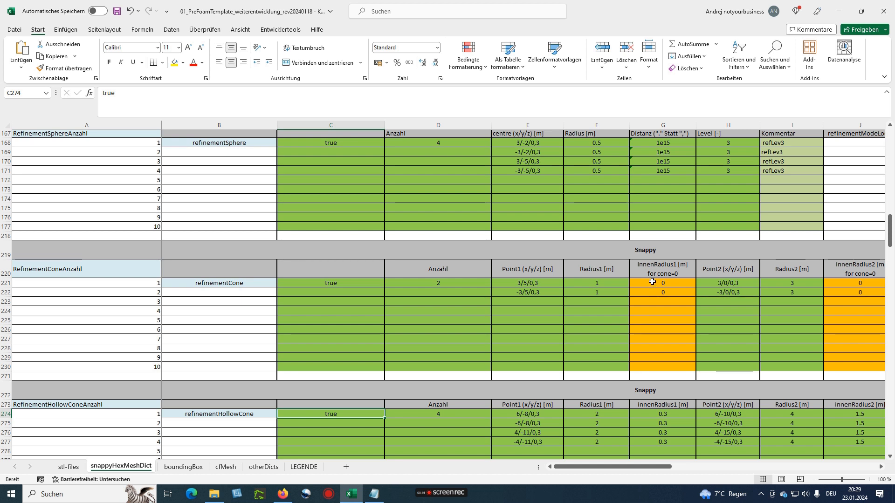
pyautogui.moveTo(651, 281); pyautogui.dragTo(652, 288)
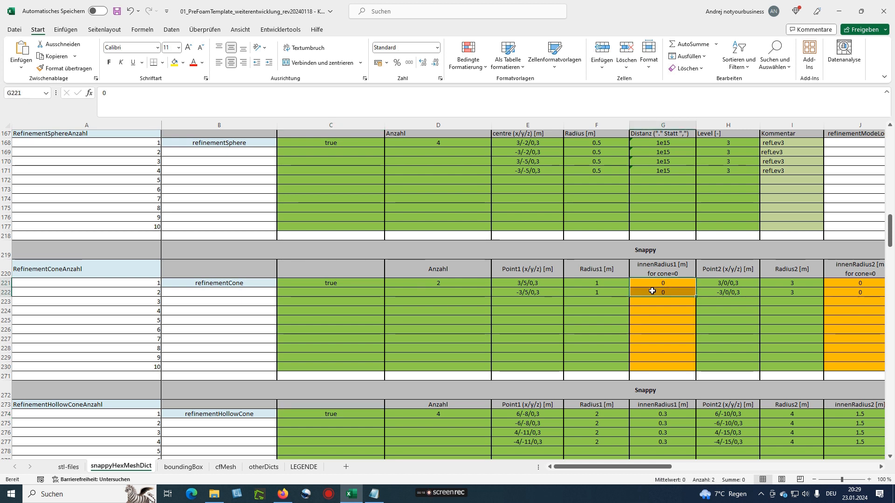
pyautogui.click(653, 283)
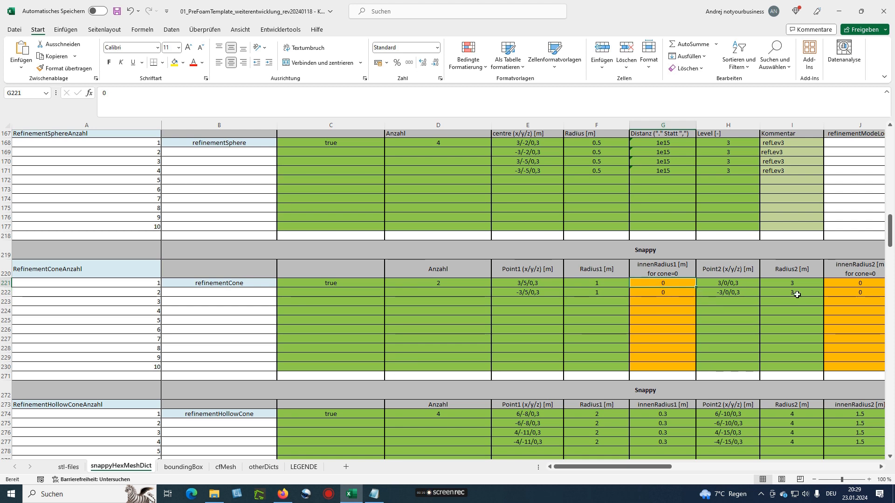
pyautogui.scroll(-1, 658, 413)
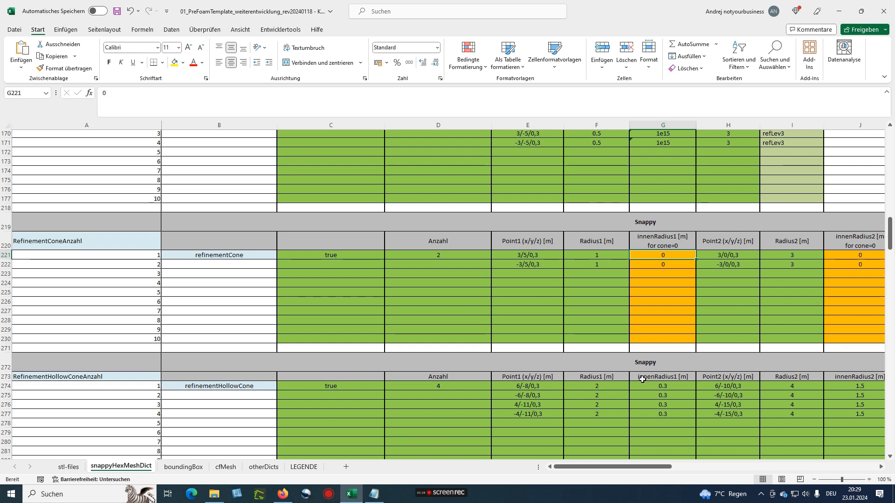
pyautogui.moveTo(649, 386); pyautogui.dragTo(657, 414)
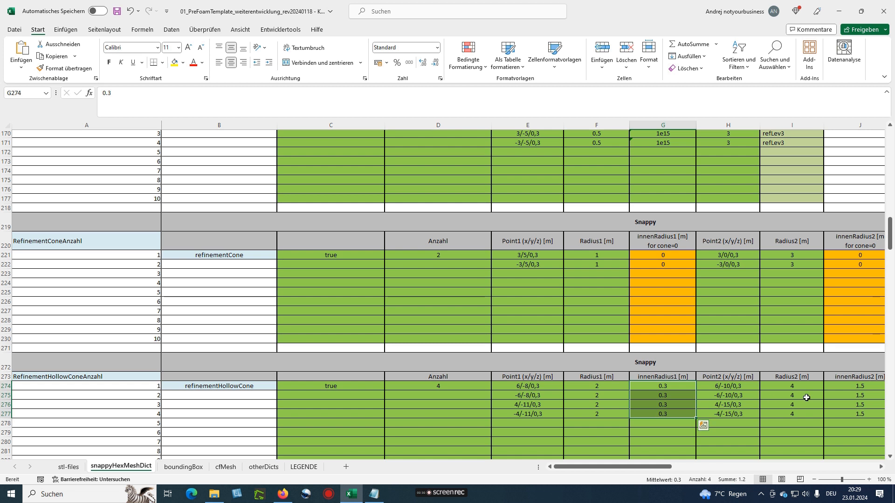
pyautogui.click(837, 386)
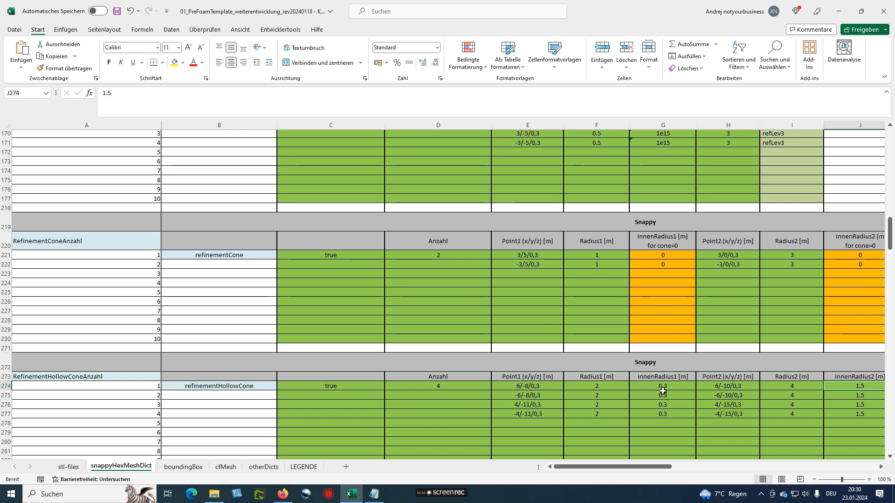
pyautogui.moveTo(637, 467); pyautogui.dragTo(669, 467)
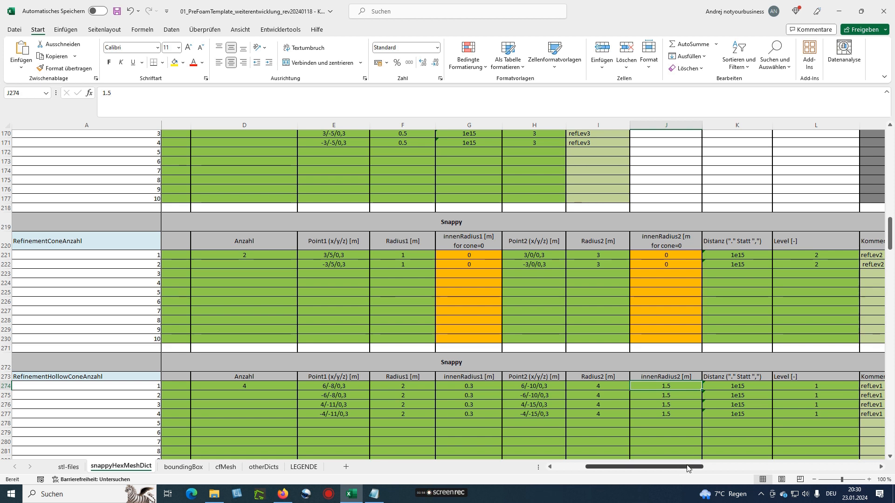
pyautogui.moveTo(685, 468); pyautogui.dragTo(642, 470)
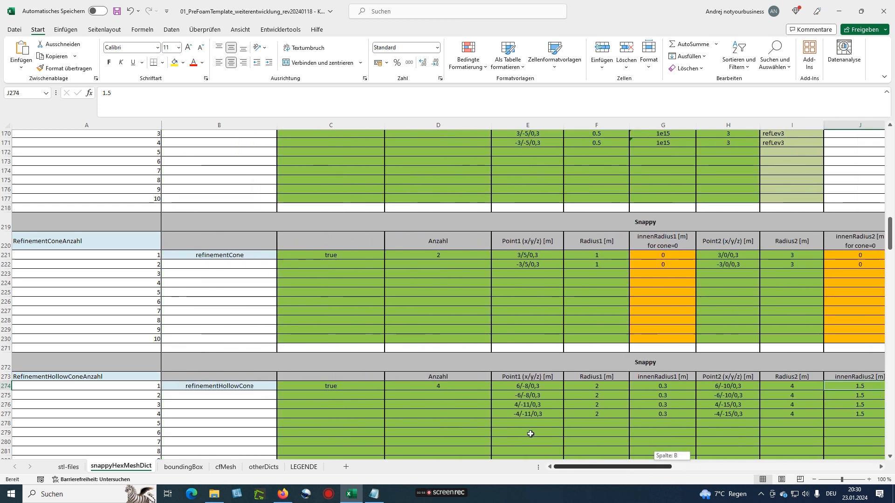
# Go to the stl-files sheet and close the old snappyHexMeshDict Notepad file
pyautogui.scroll(-4, 530, 433)
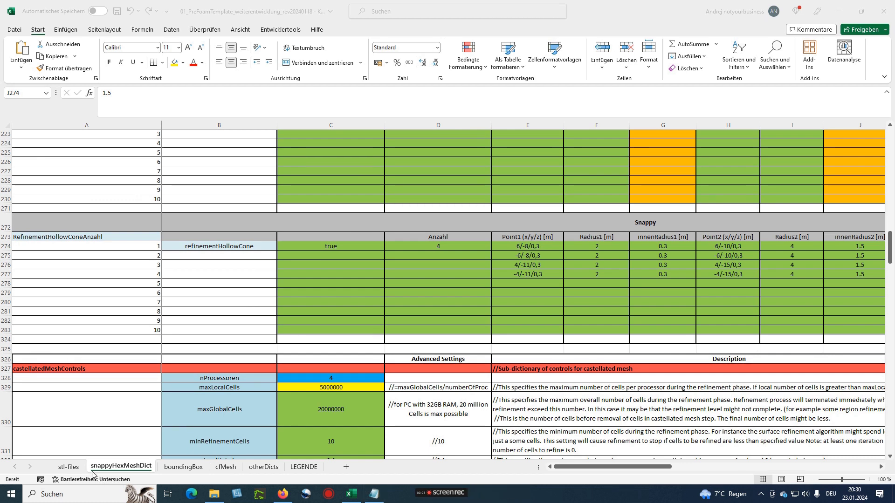
pyautogui.click(66, 467)
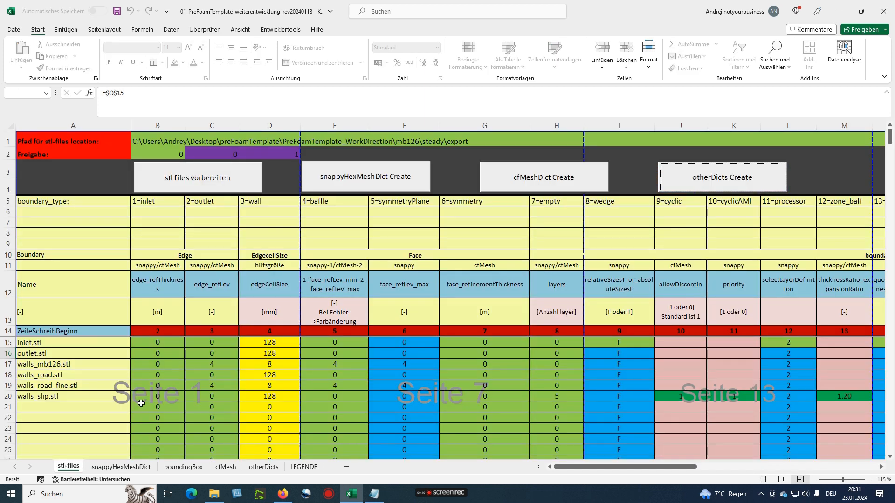
pyautogui.click(374, 494)
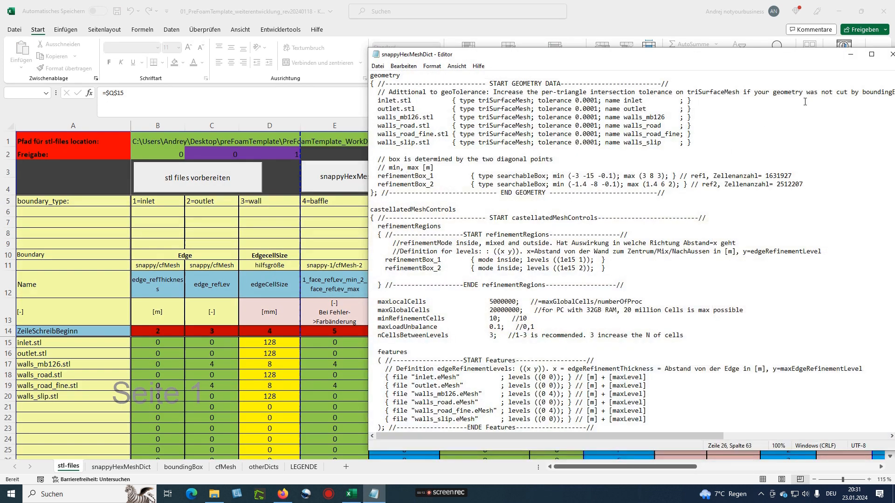
pyautogui.moveTo(803, 60); pyautogui.dragTo(703, 69)
pyautogui.click(792, 62)
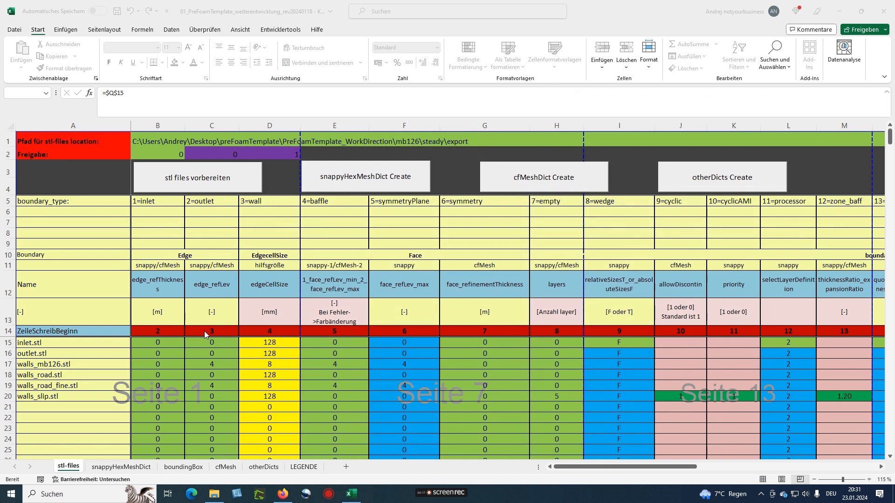
# Regenerate snappyHexMeshDict and the other dictionary files with their Create buttons
pyautogui.click(364, 179)
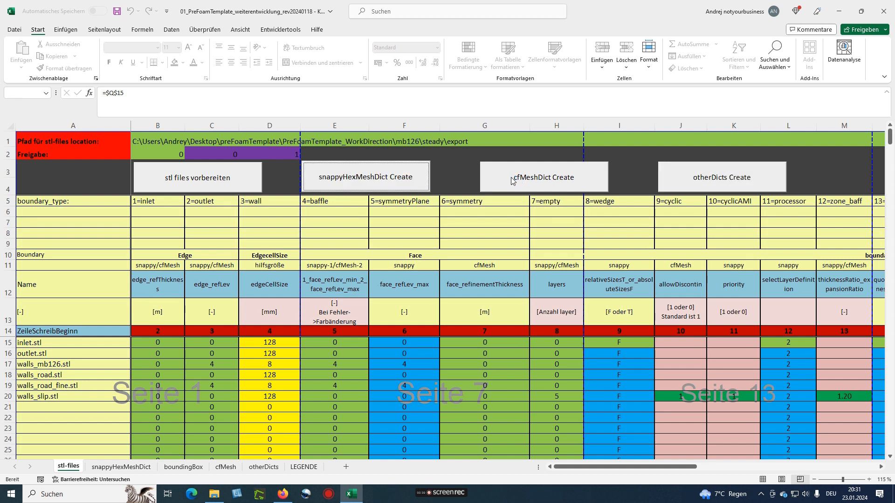
pyautogui.click(715, 182)
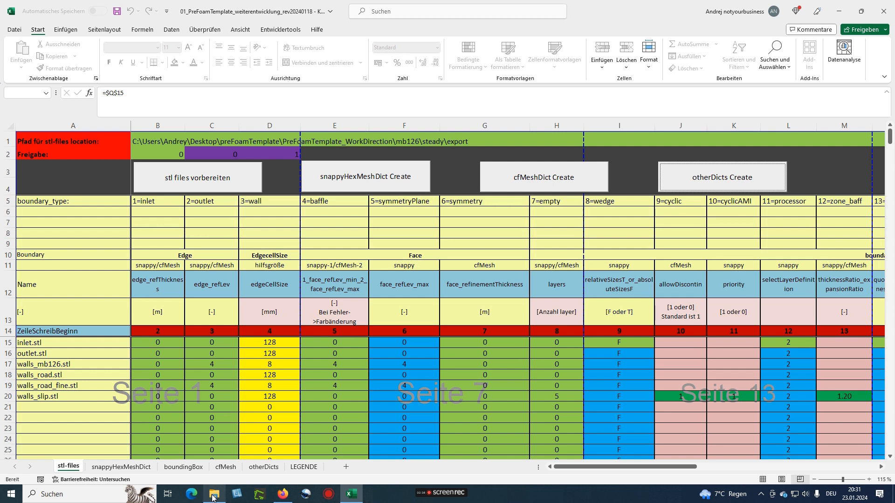
pyautogui.moveTo(213, 498)
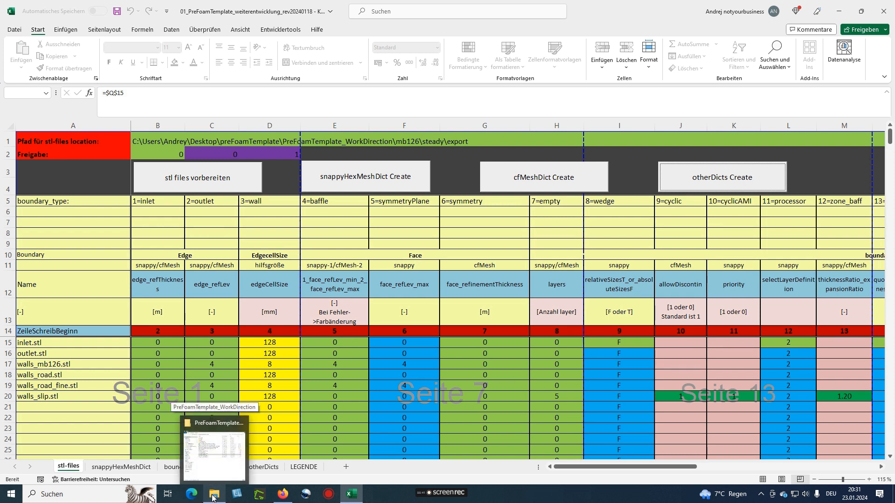
# Open the new snappyHexMeshDict in Notepad, hide Explorer, and show Excel's snappyHexMeshDict sheet
pyautogui.click(213, 497)
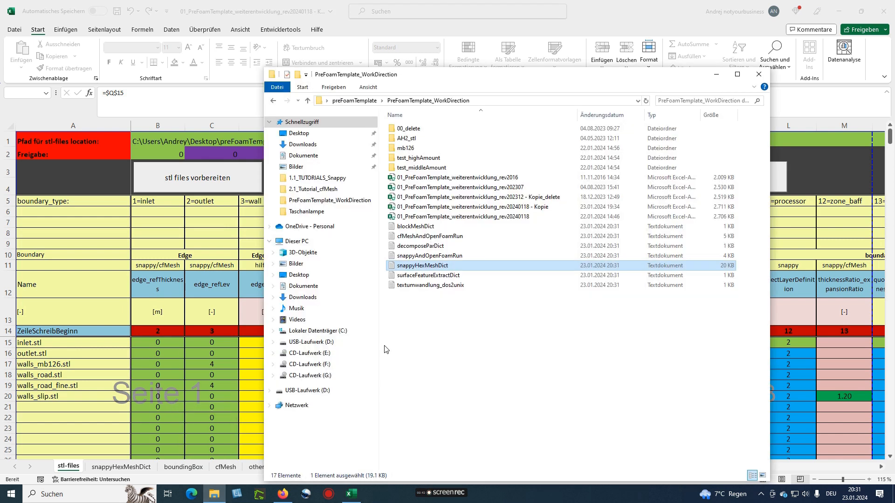
pyautogui.doubleClick(425, 266)
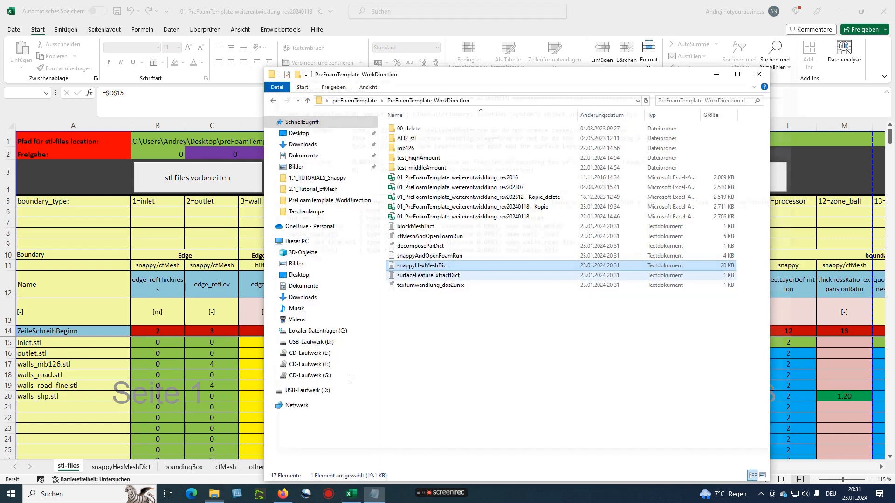
pyautogui.moveTo(506, 69); pyautogui.dragTo(593, 58)
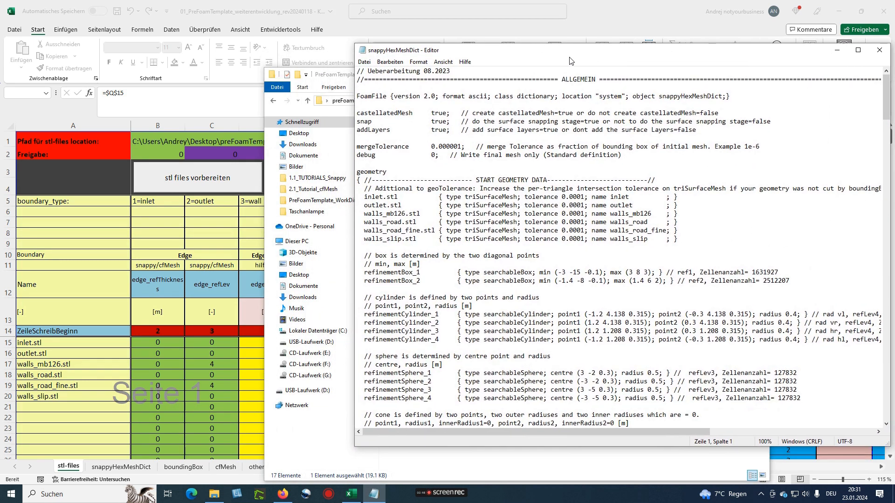
pyautogui.click(437, 471)
pyautogui.click(454, 304)
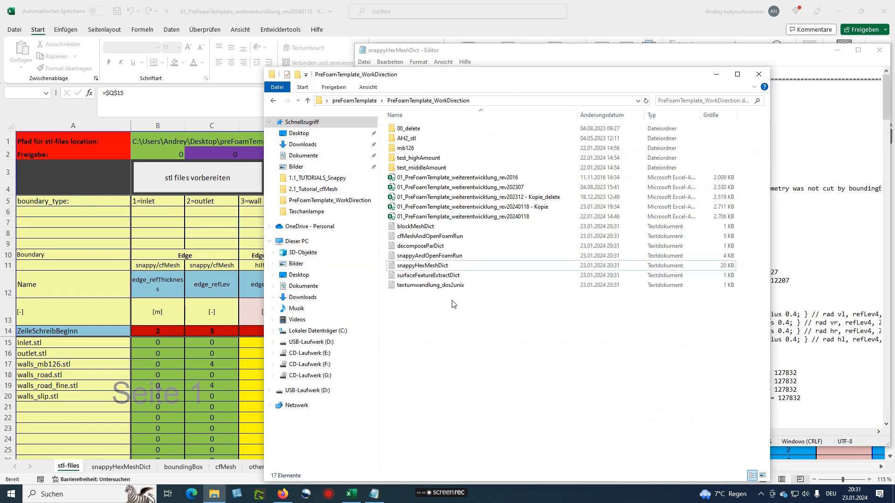
pyautogui.click(715, 77)
pyautogui.moveTo(555, 55); pyautogui.dragTo(540, 54)
pyautogui.click(115, 467)
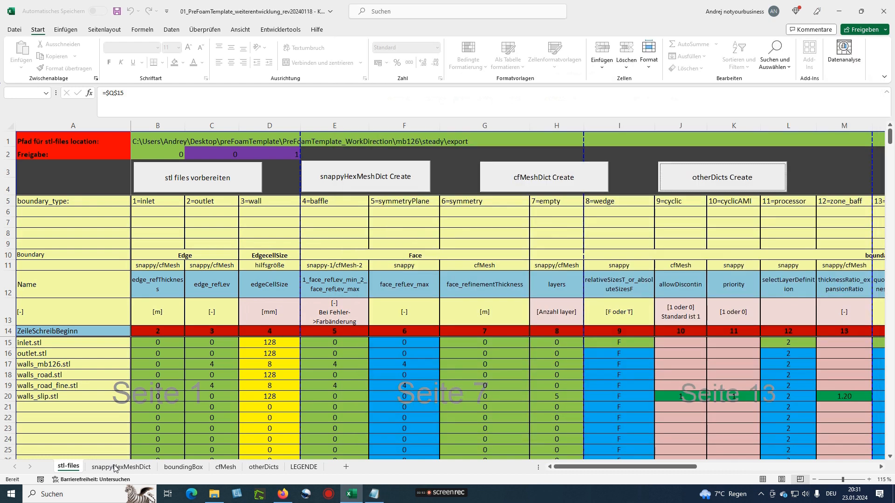
pyautogui.scroll(2, 301, 319)
pyautogui.scroll(1, 301, 318)
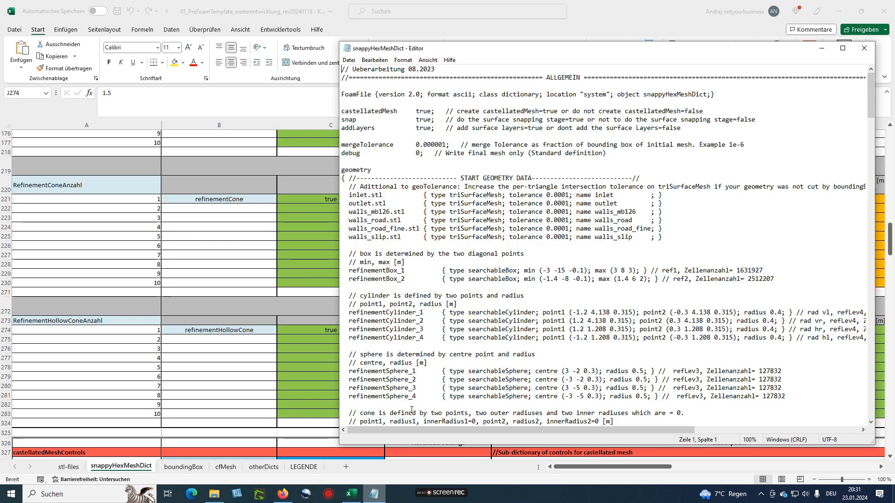
# Find the refinementBox, refinementCylinder, refinementCone and refinementHollowCone geometry entries in a widened Notepad
pyautogui.click(373, 494)
pyautogui.scroll(-1, 478, 264)
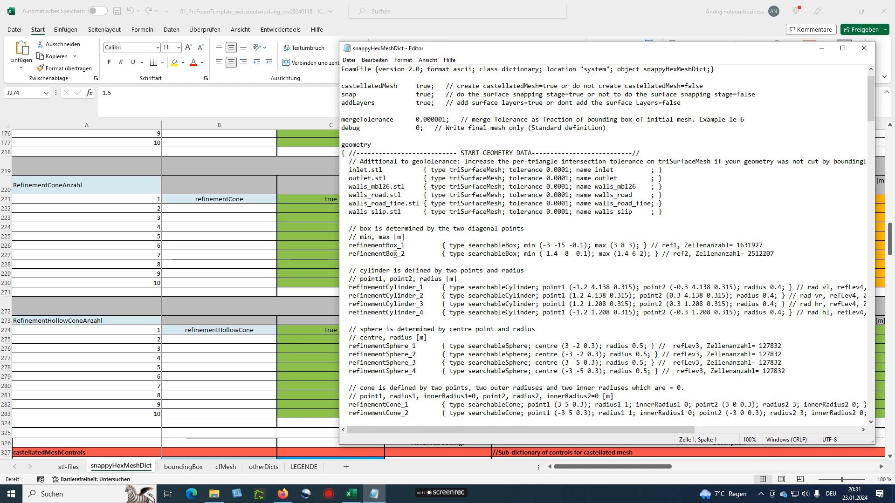
pyautogui.scroll(-2, 395, 254)
pyautogui.moveTo(350, 197); pyautogui.dragTo(400, 205)
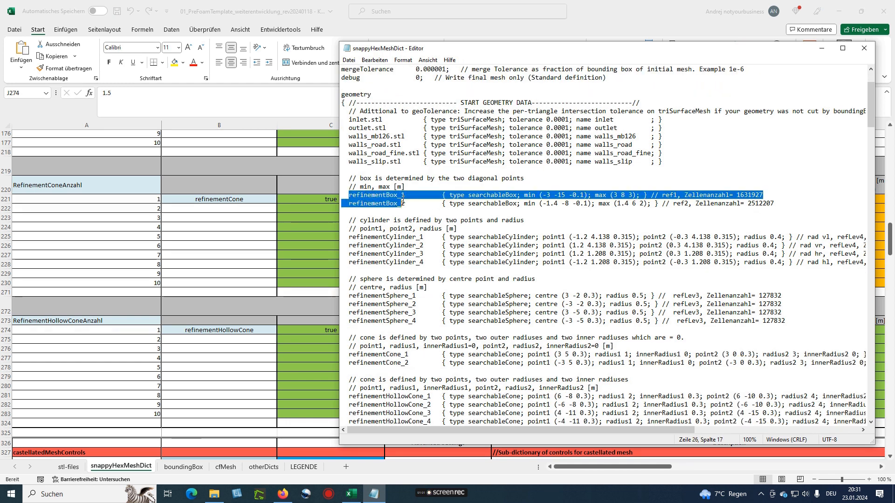
pyautogui.click(352, 203)
pyautogui.moveTo(353, 237); pyautogui.dragTo(424, 237)
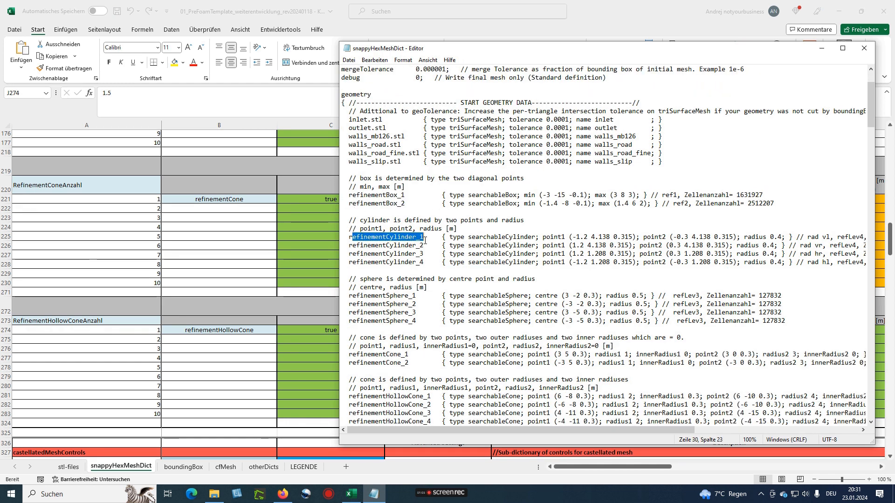
pyautogui.moveTo(353, 296); pyautogui.dragTo(405, 296)
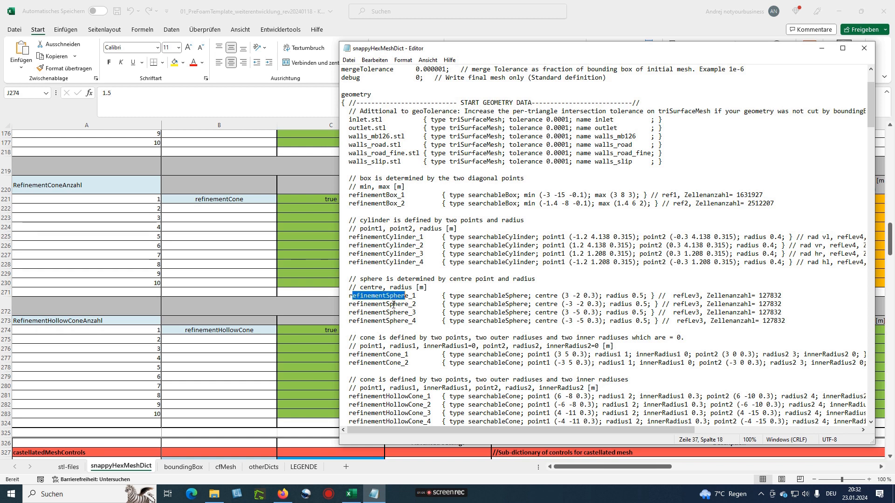
pyautogui.scroll(-2, 352, 305)
pyautogui.moveTo(352, 306); pyautogui.dragTo(404, 312)
pyautogui.moveTo(367, 346); pyautogui.dragTo(393, 348)
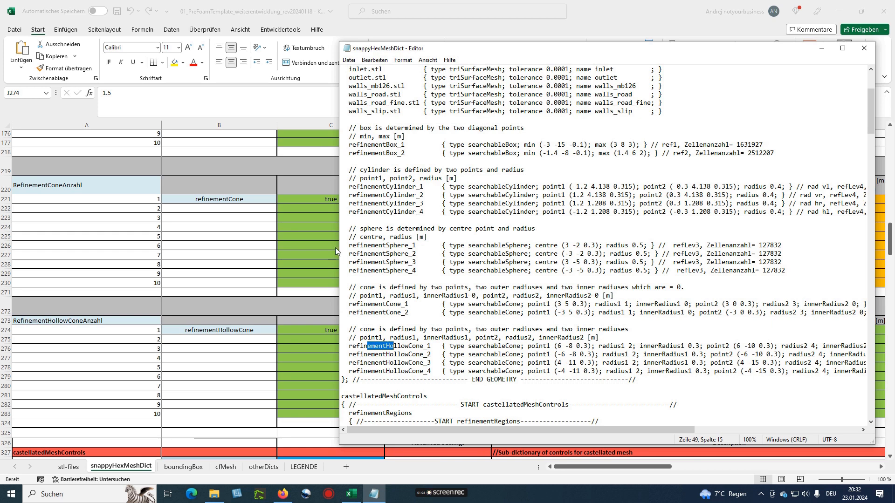
pyautogui.moveTo(338, 250); pyautogui.dragTo(135, 263)
pyautogui.click(203, 194)
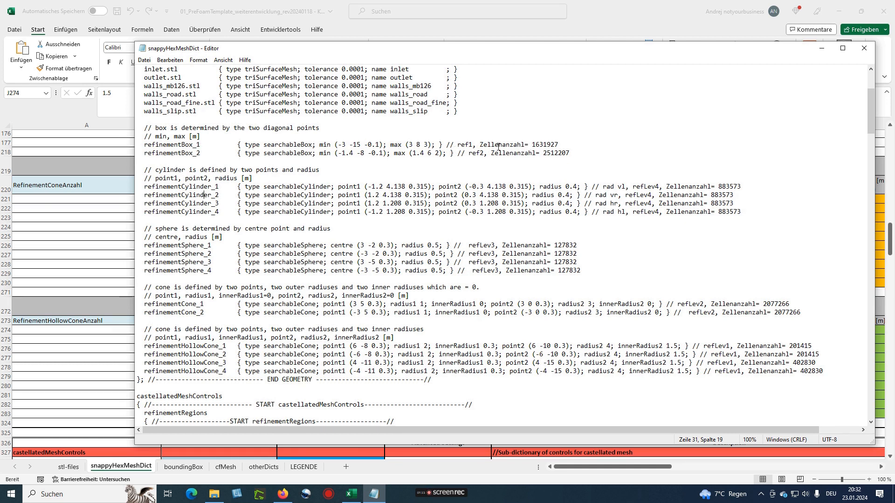
# Compare the geometry cell counts, such as cylinder 883573 and sphere 127832
pyautogui.moveTo(144, 144); pyautogui.dragTo(202, 145)
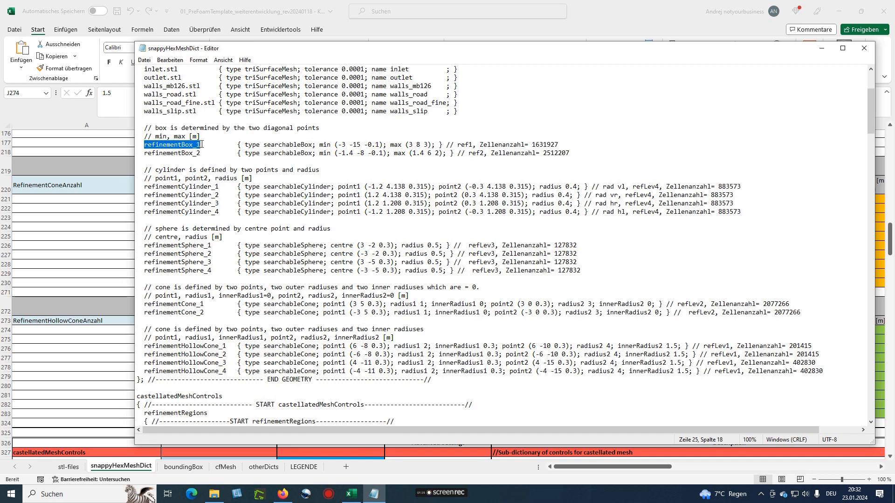
pyautogui.click(492, 144)
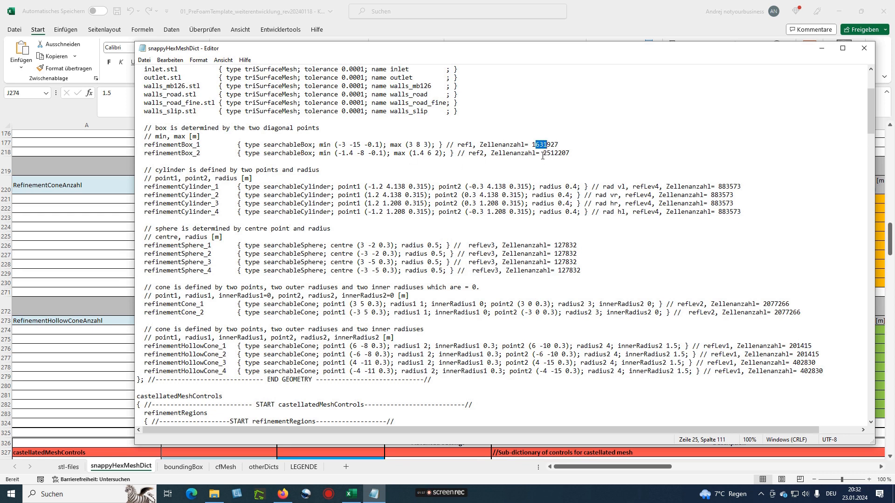
pyautogui.click(546, 154)
pyautogui.scroll(-1, 762, 201)
pyautogui.moveTo(718, 162)
pyautogui.mouseDown()
pyautogui.moveTo(746, 162)
pyautogui.moveTo(712, 170)
pyautogui.moveTo(731, 170)
pyautogui.mouseUp()
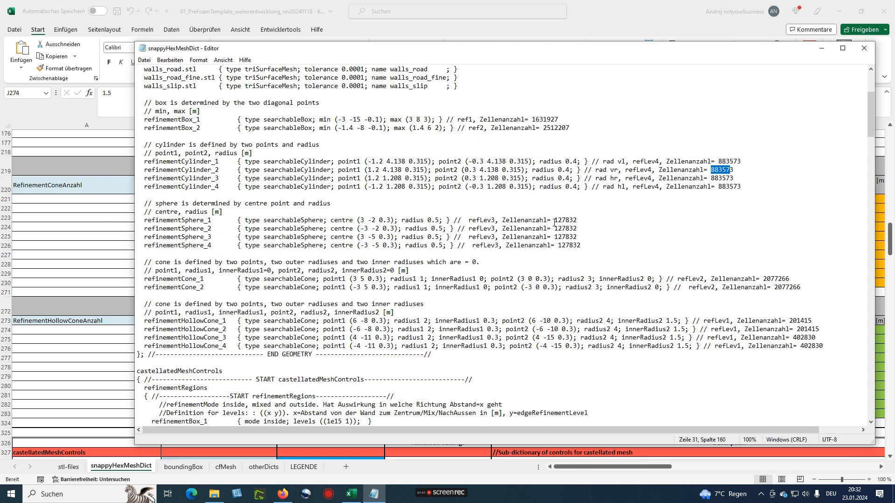
pyautogui.moveTo(554, 221); pyautogui.dragTo(568, 221)
pyautogui.click(578, 220)
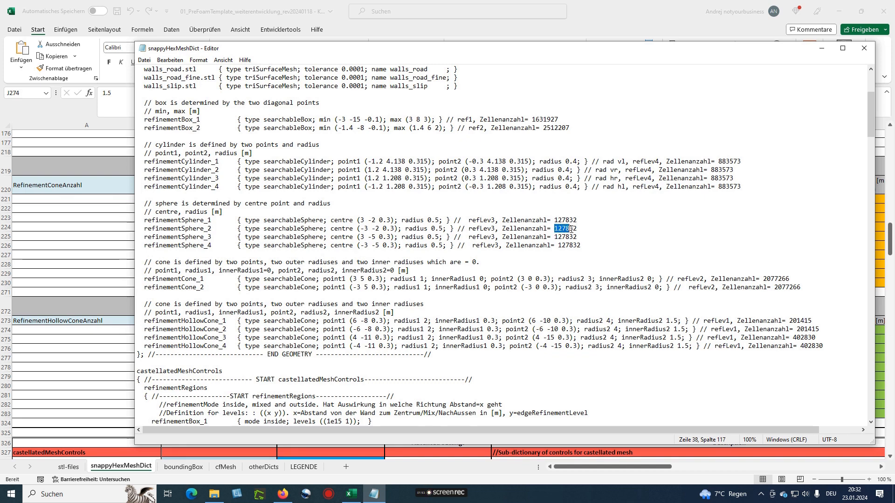
pyautogui.scroll(-1, 569, 276)
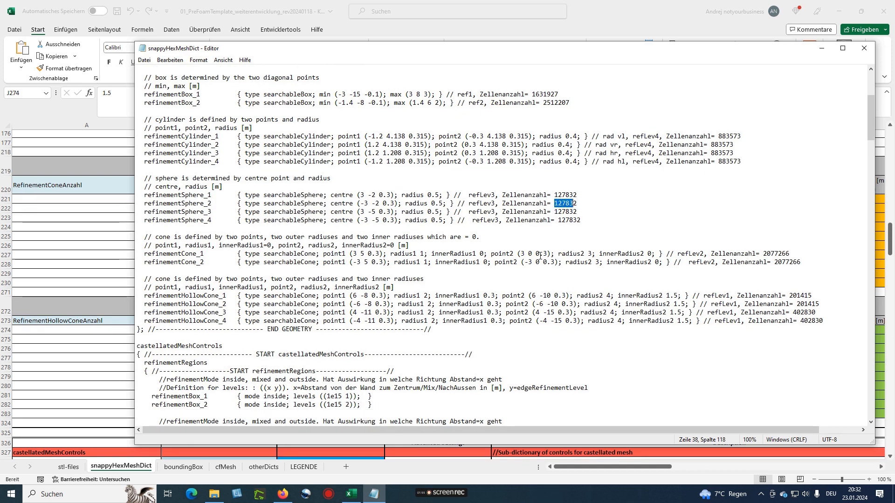
pyautogui.scroll(-1, 540, 256)
pyautogui.moveTo(136, 254); pyautogui.dragTo(384, 255)
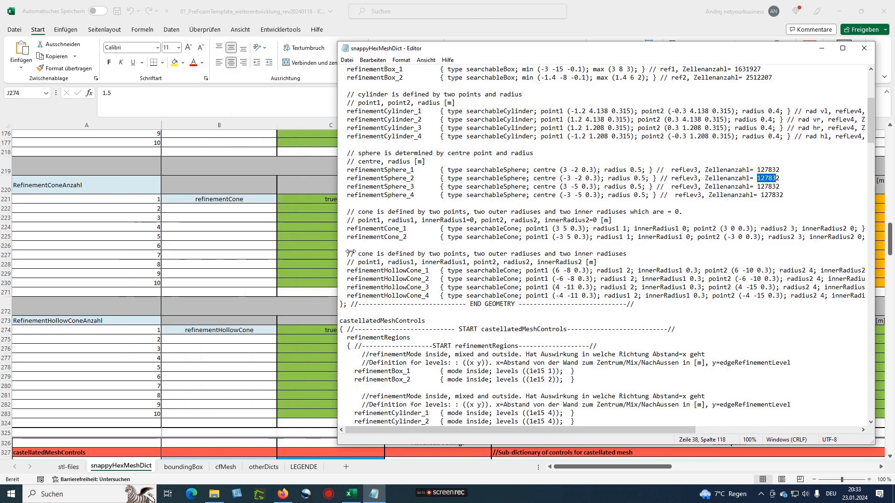
pyautogui.moveTo(674, 53); pyautogui.dragTo(680, 28)
# Inspect refinementRegions, including refinementCylinder_3's mode inside and refinementSphere_2's levels
pyautogui.scroll(-3, 638, 219)
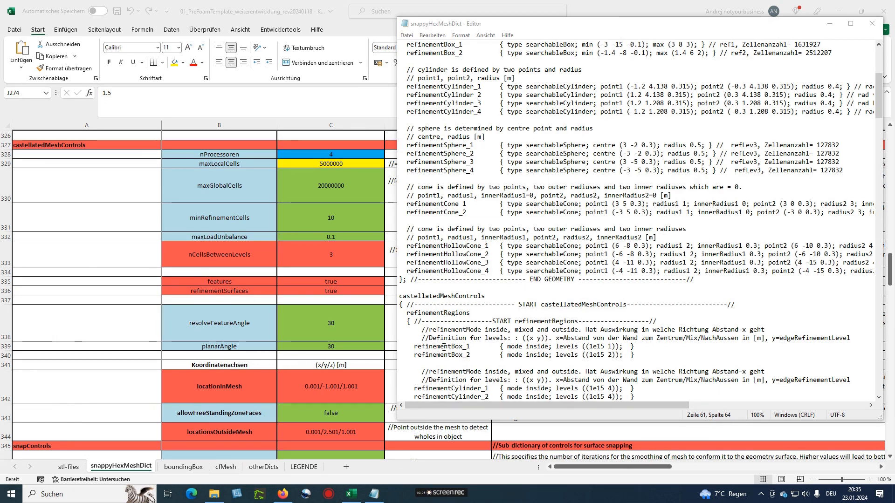
pyautogui.scroll(-1, 443, 347)
pyautogui.scroll(-1, 444, 347)
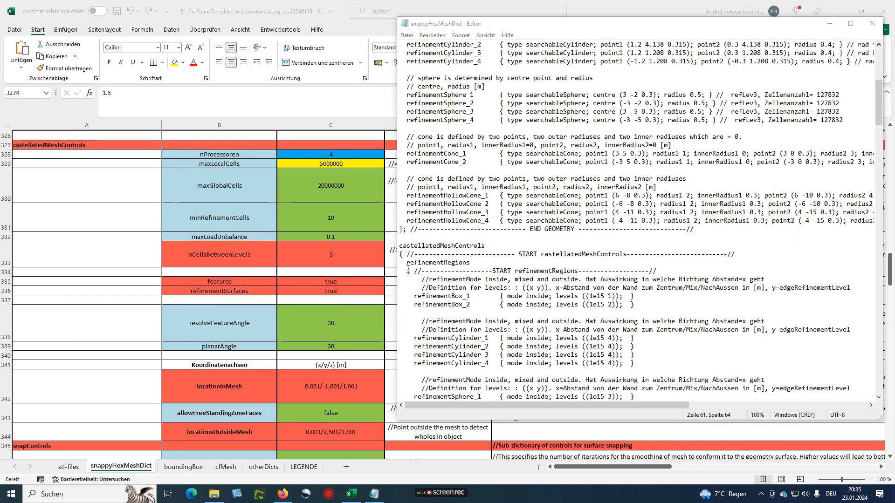
pyautogui.moveTo(405, 262); pyautogui.dragTo(444, 262)
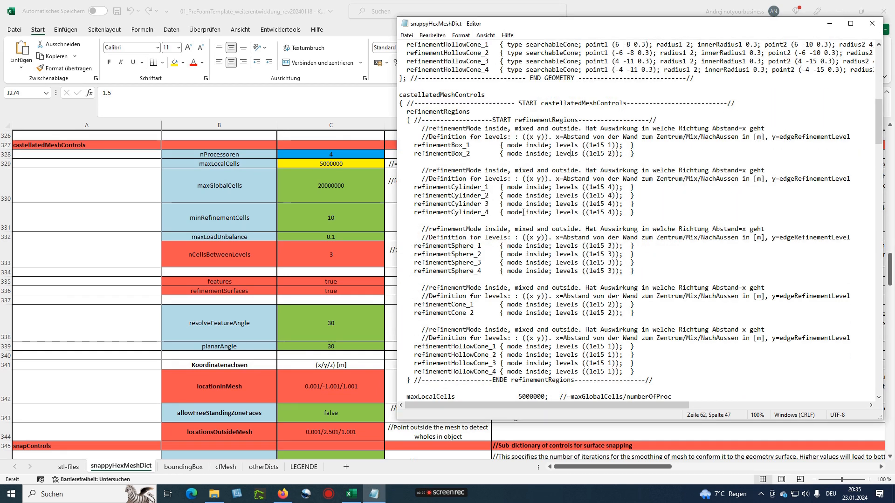
pyautogui.moveTo(506, 204); pyautogui.dragTo(558, 205)
pyautogui.scroll(20, 247, 249)
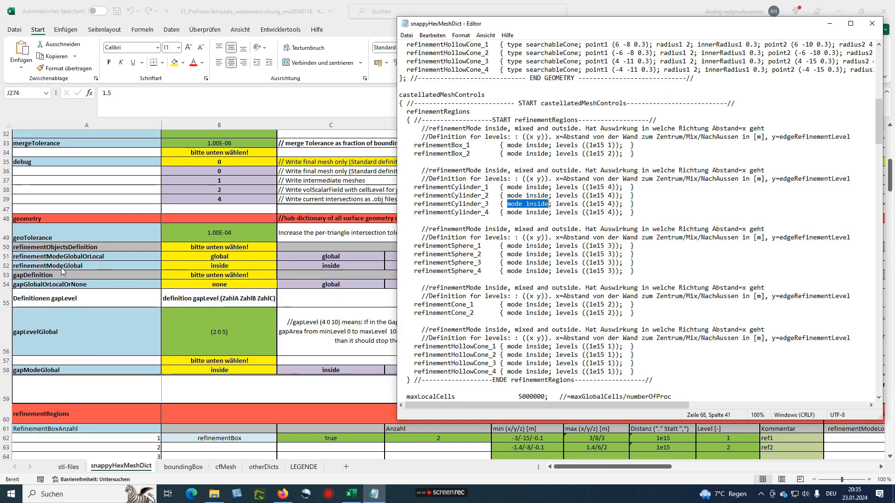
pyautogui.click(530, 204)
pyautogui.scroll(-2, 531, 204)
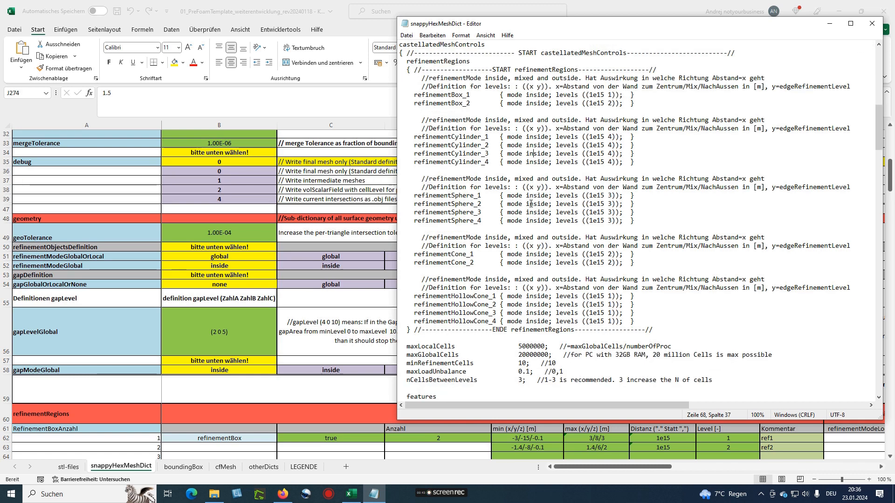
pyautogui.moveTo(508, 204); pyautogui.dragTo(608, 202)
pyautogui.click(608, 202)
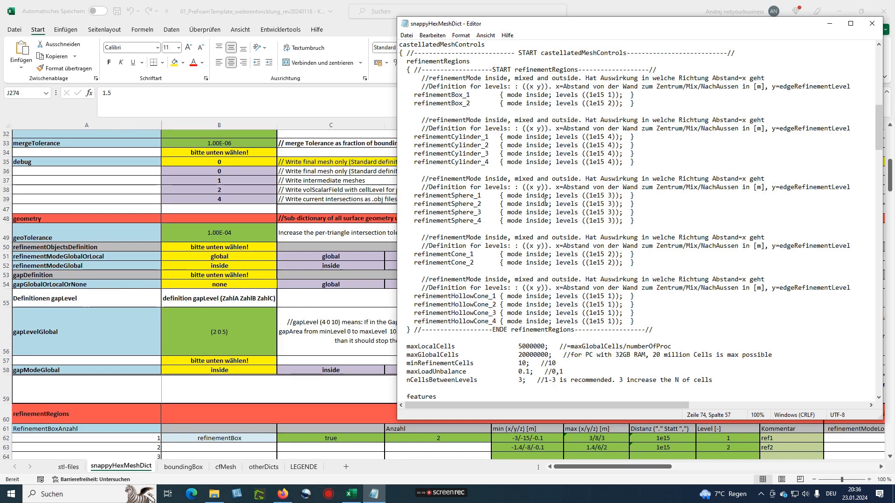
# Scroll through the remaining refinementRegions down to maxLocalCells and nCellsBetweenLevels
pyautogui.scroll(-6, 216, 356)
pyautogui.scroll(-15, 237, 359)
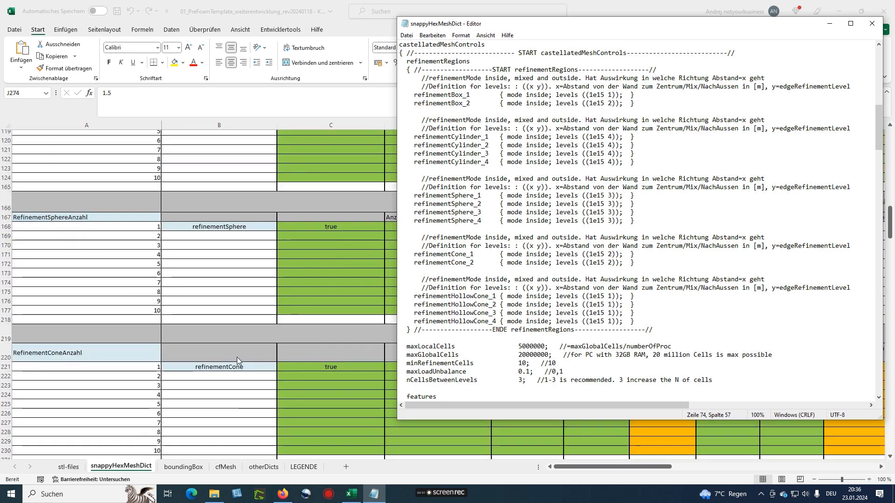
pyautogui.scroll(-4, 236, 357)
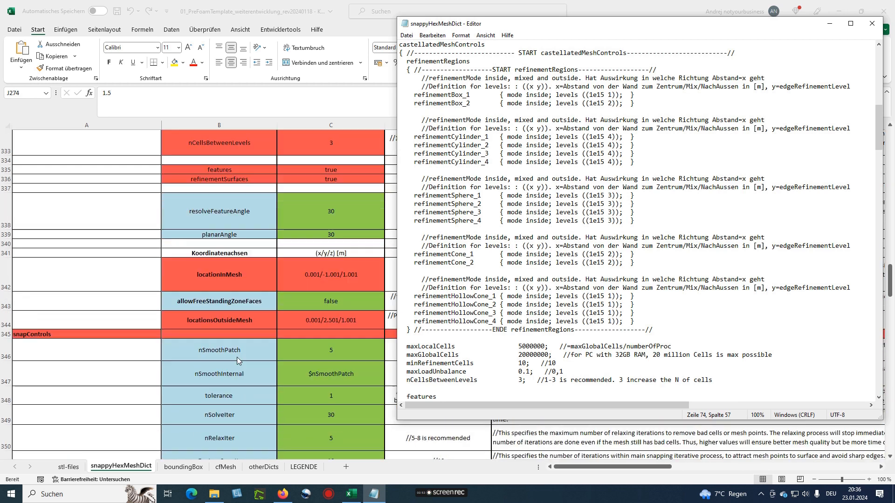
pyautogui.scroll(4, 236, 357)
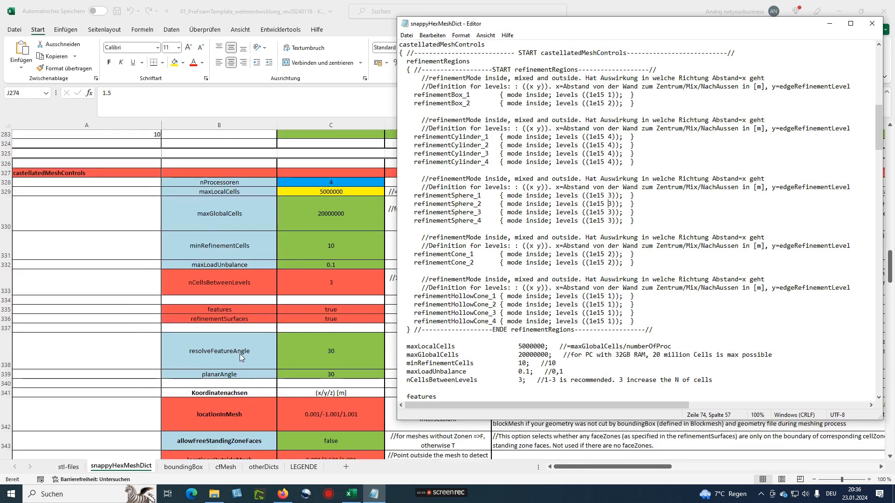
pyautogui.scroll(-2, 483, 303)
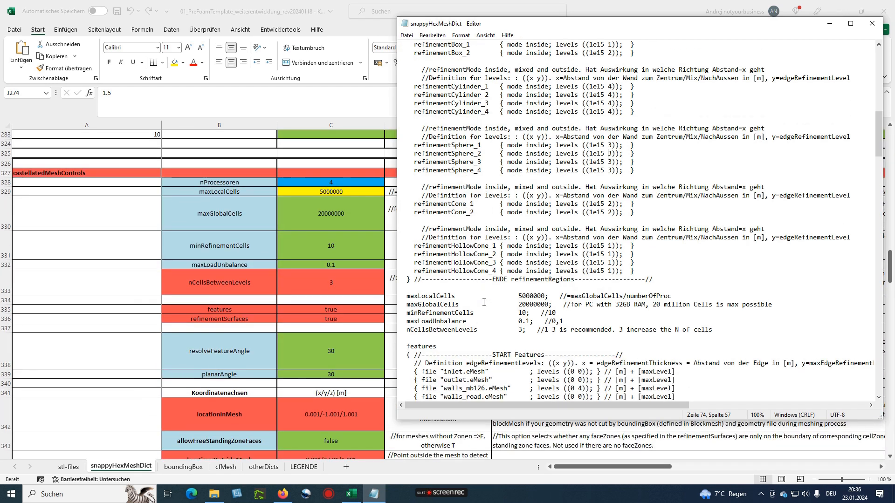
pyautogui.scroll(-1, 485, 303)
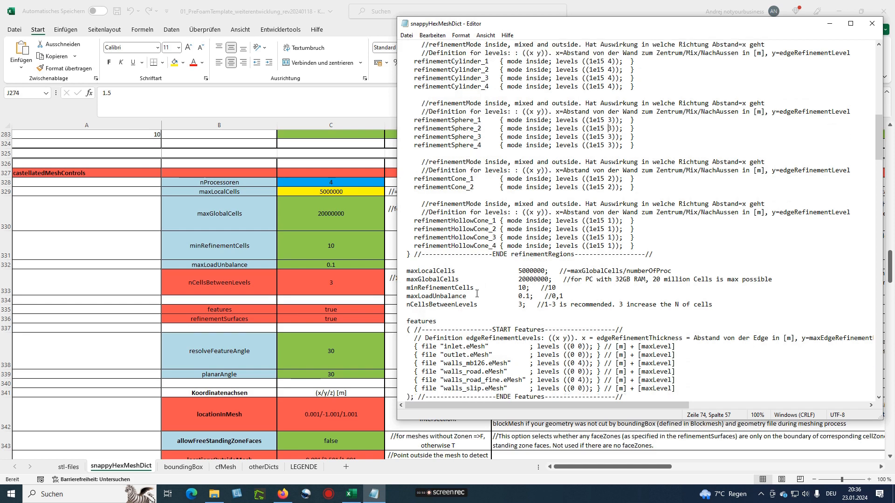
pyautogui.scroll(-2, 471, 280)
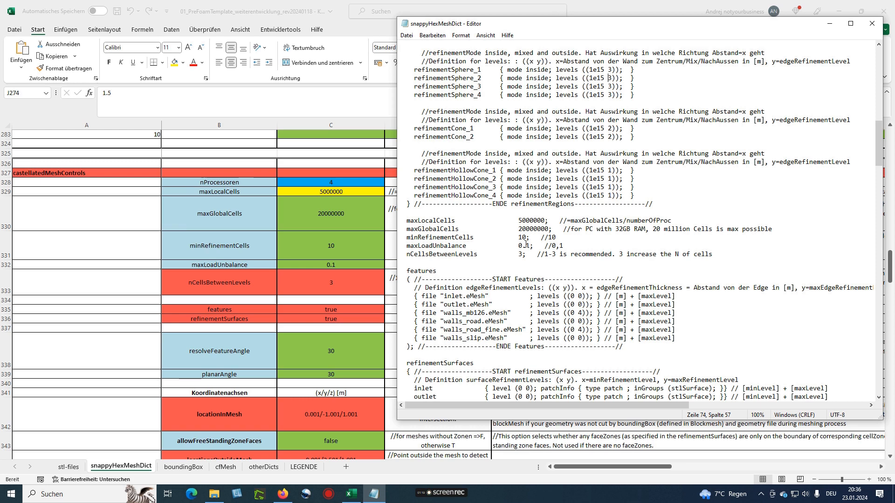
pyautogui.scroll(-1, 527, 244)
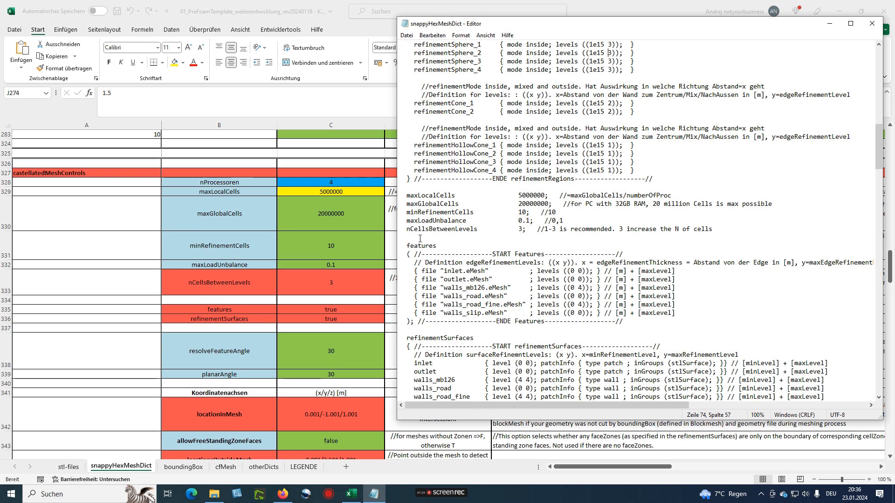
pyautogui.doubleClick(520, 229)
pyautogui.click(518, 229)
pyautogui.click(515, 230)
pyautogui.doubleClick(520, 229)
pyautogui.doubleClick(521, 229)
pyautogui.scroll(-5, 516, 227)
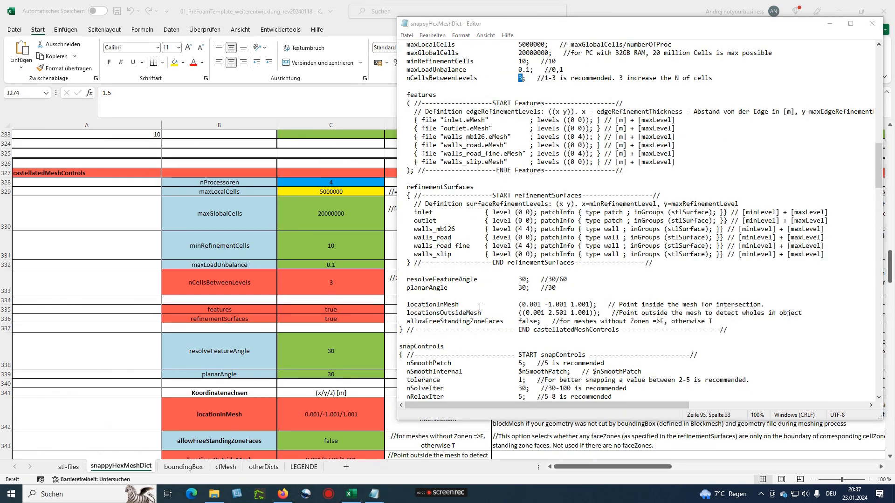
pyautogui.scroll(7, 479, 306)
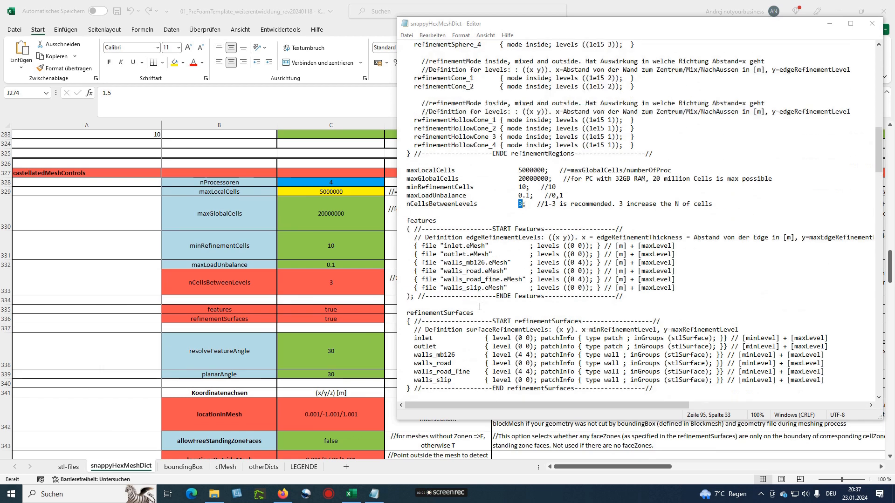
pyautogui.scroll(4, 480, 306)
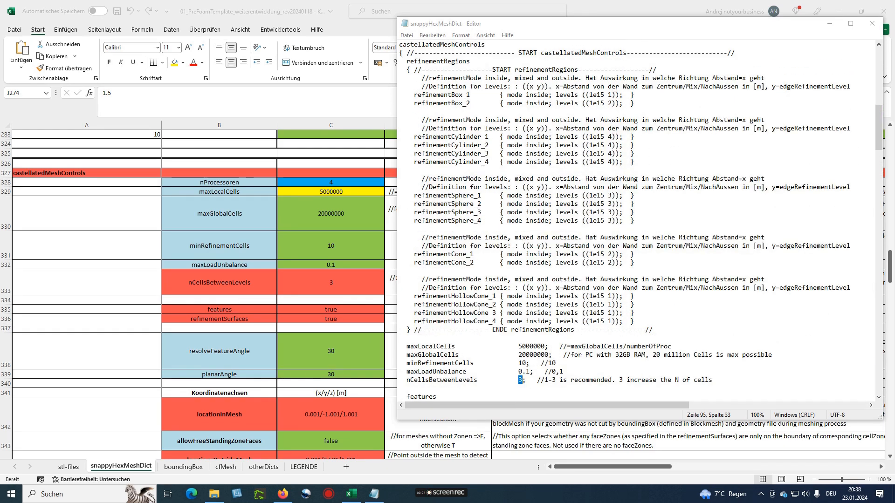
pyautogui.scroll(-1, 479, 306)
pyautogui.scroll(-9, 479, 307)
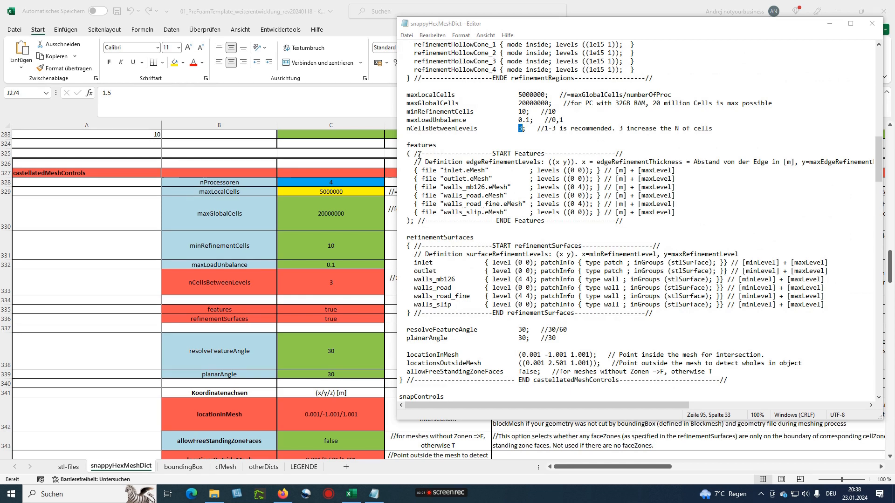
pyautogui.moveTo(403, 145); pyautogui.dragTo(443, 145)
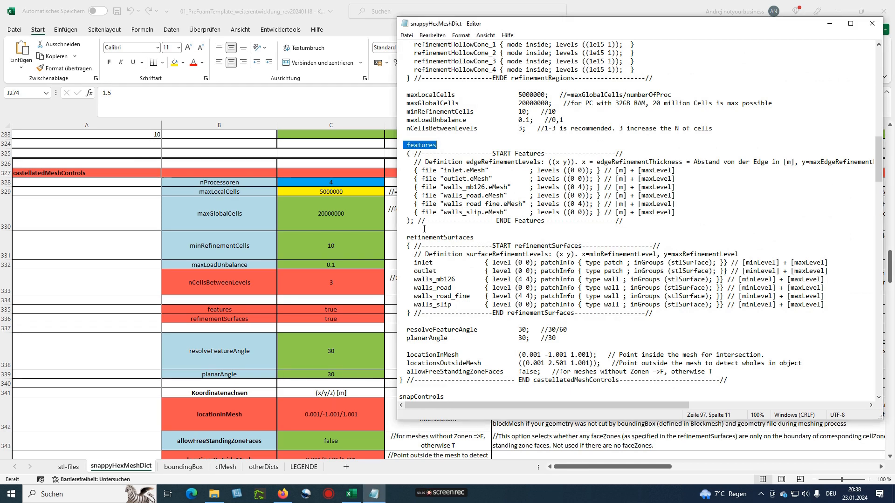
# In the features block, check the .eMesh level 4 for walls_mb126 and walls_road_fine
pyautogui.moveTo(405, 238); pyautogui.dragTo(473, 238)
pyautogui.click(447, 195)
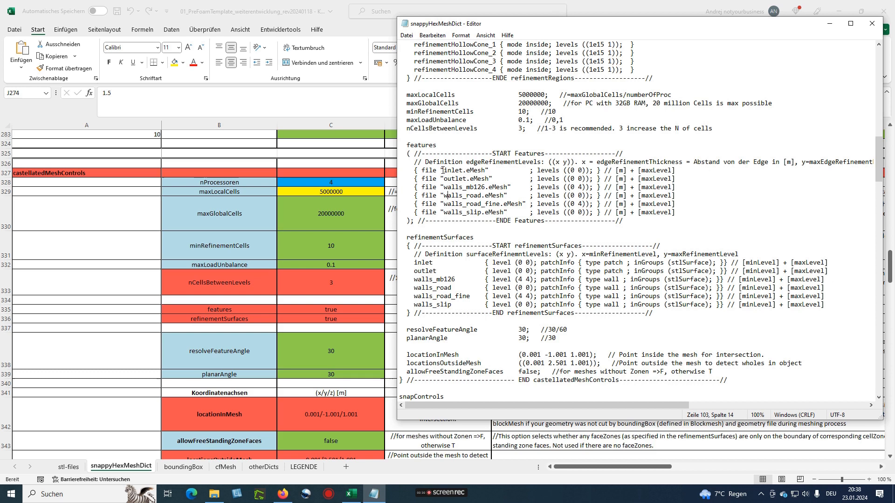
pyautogui.moveTo(444, 170); pyautogui.dragTo(481, 188)
pyautogui.click(502, 194)
pyautogui.doubleClick(579, 204)
pyautogui.moveTo(578, 187); pyautogui.dragTo(582, 187)
# In refinementSurfaces, confirm walls_mb126's surface level is (4 4)
pyautogui.scroll(-4, 618, 177)
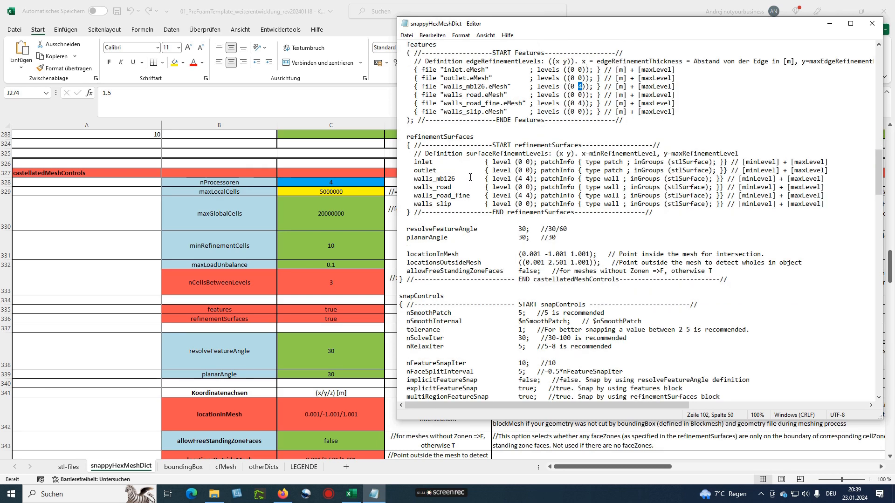
pyautogui.moveTo(405, 136); pyautogui.dragTo(475, 137)
pyautogui.click(447, 170)
pyautogui.moveTo(518, 179); pyautogui.dragTo(525, 179)
pyautogui.click(526, 179)
pyautogui.moveTo(525, 179); pyautogui.dragTo(529, 180)
pyautogui.click(526, 179)
pyautogui.doubleClick(526, 179)
pyautogui.scroll(-2, 296, 259)
pyautogui.scroll(-1, 464, 244)
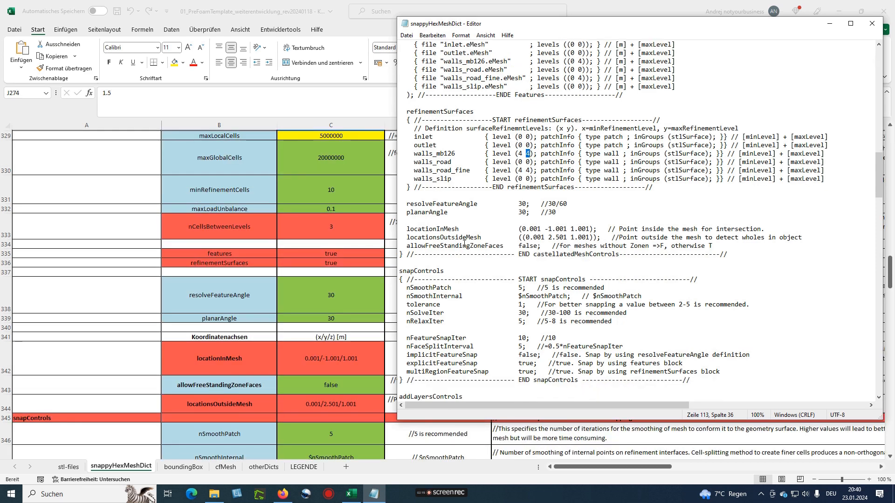
# Scroll the sheet down to locationInMesh and shift the Notepad dict window right to uncover its values
pyautogui.scroll(-2, 464, 243)
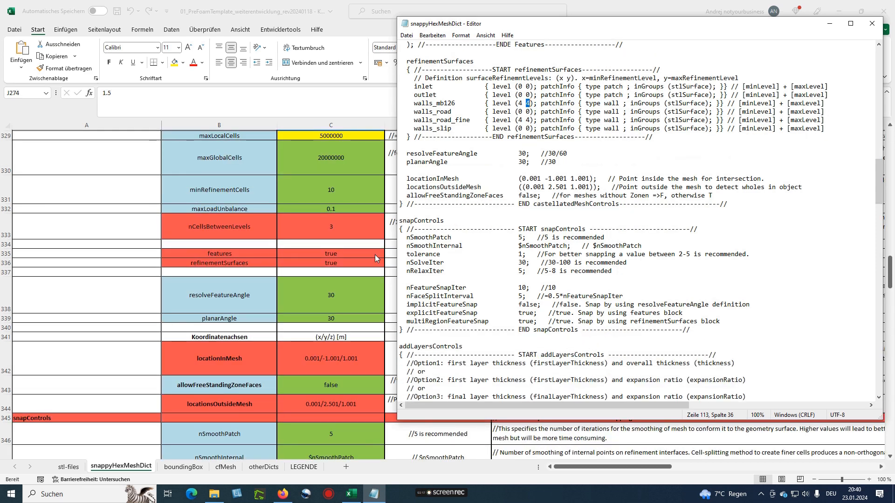
pyautogui.scroll(3, 323, 269)
pyautogui.scroll(-2, 323, 269)
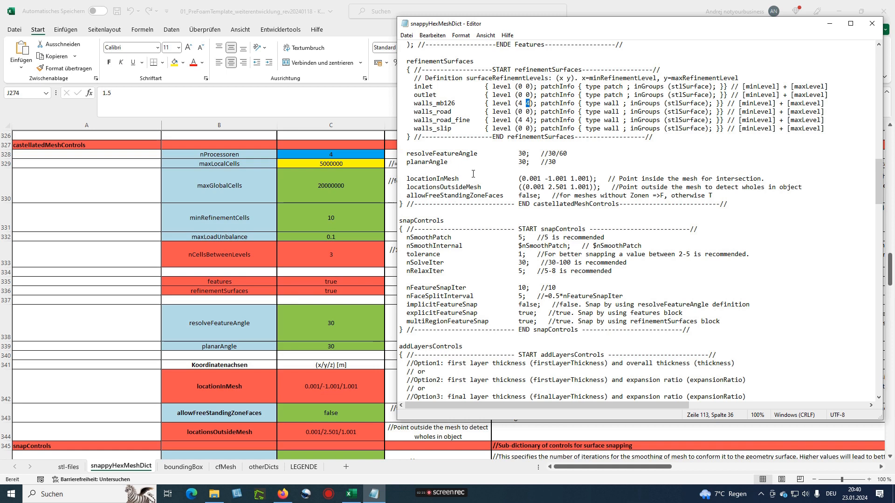
pyautogui.scroll(-1, 275, 335)
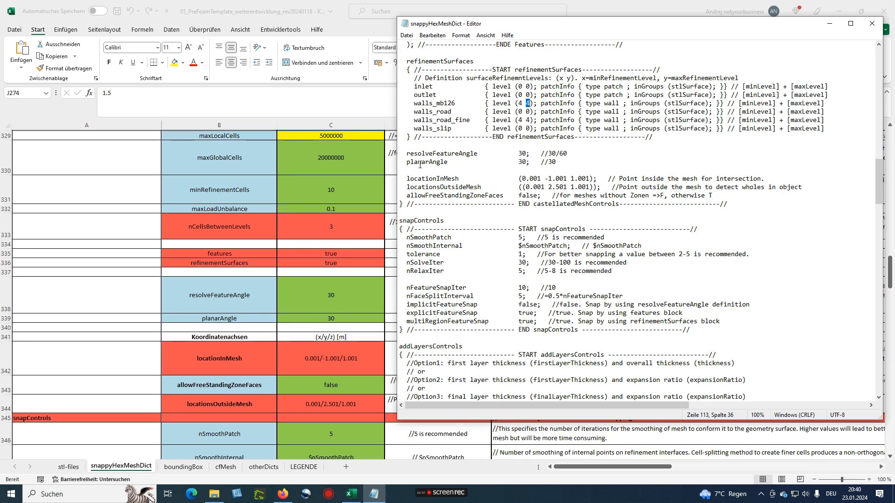
pyautogui.scroll(-1, 356, 312)
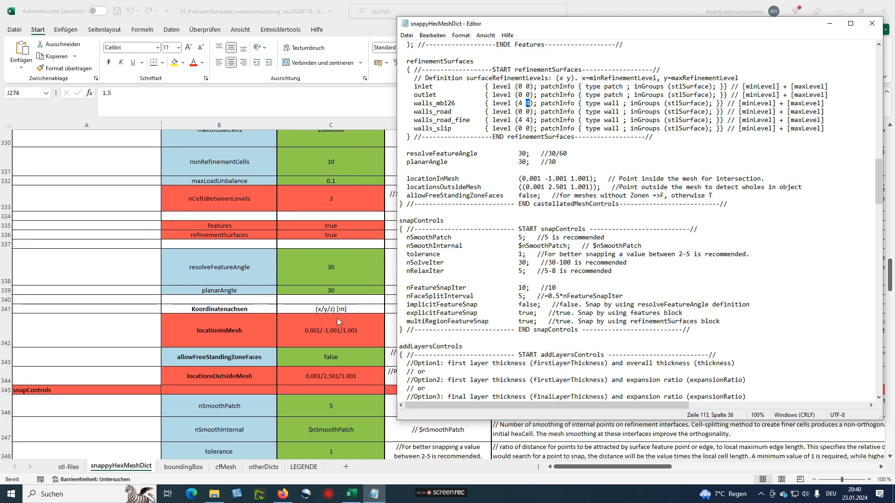
pyautogui.scroll(-1, 422, 233)
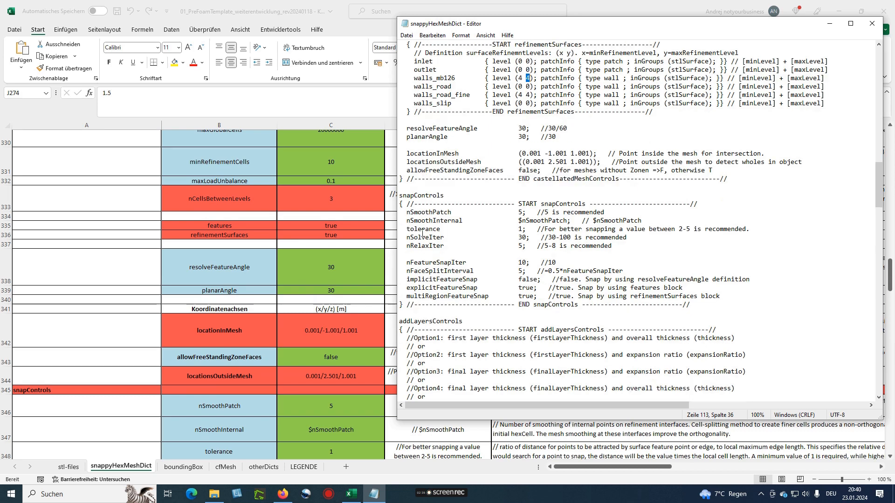
pyautogui.scroll(-1, 297, 319)
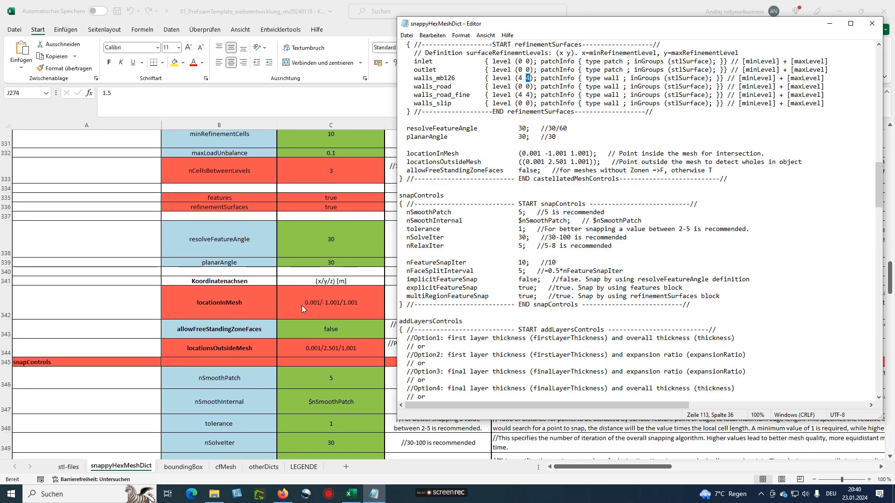
pyautogui.scroll(-1, 302, 304)
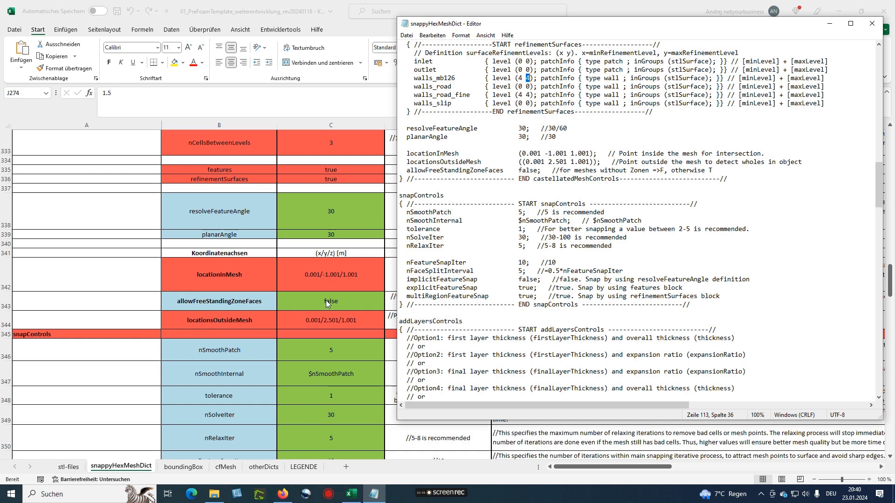
pyautogui.moveTo(566, 28); pyautogui.dragTo(543, 50)
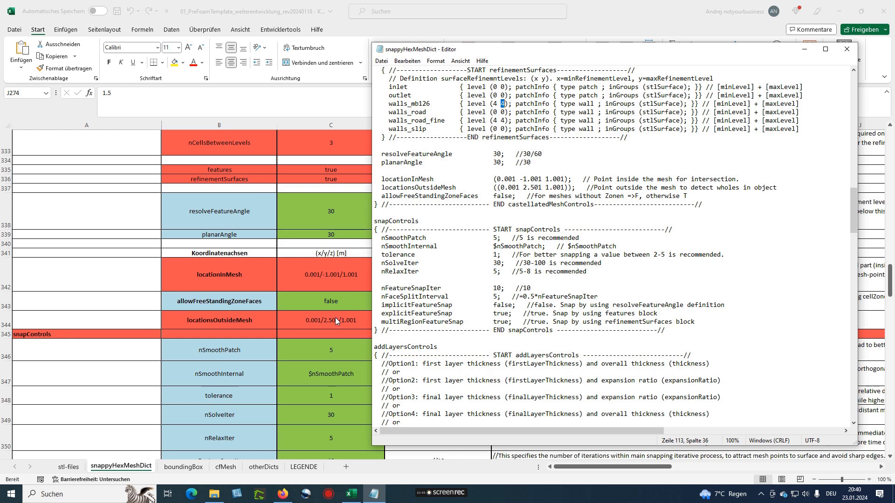
# Scroll down to the snapControls rows and push the Notepad window further right to expose columns D and E
pyautogui.scroll(-1, 331, 317)
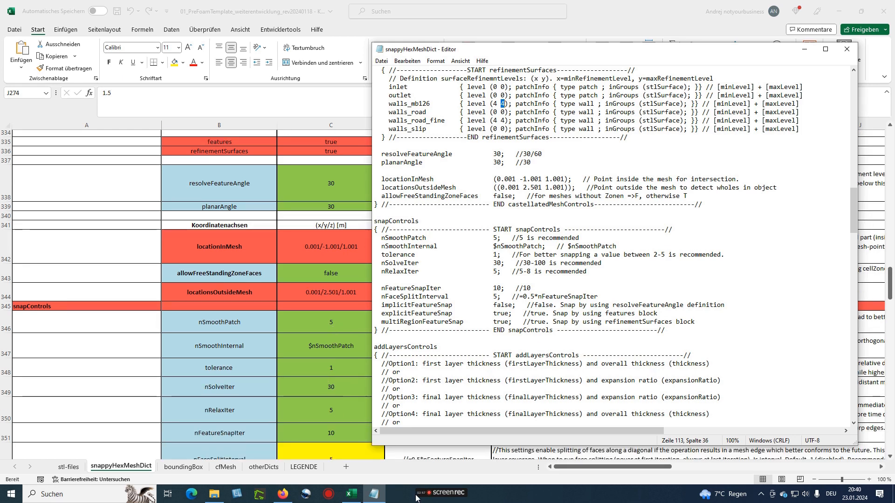
pyautogui.moveTo(441, 497)
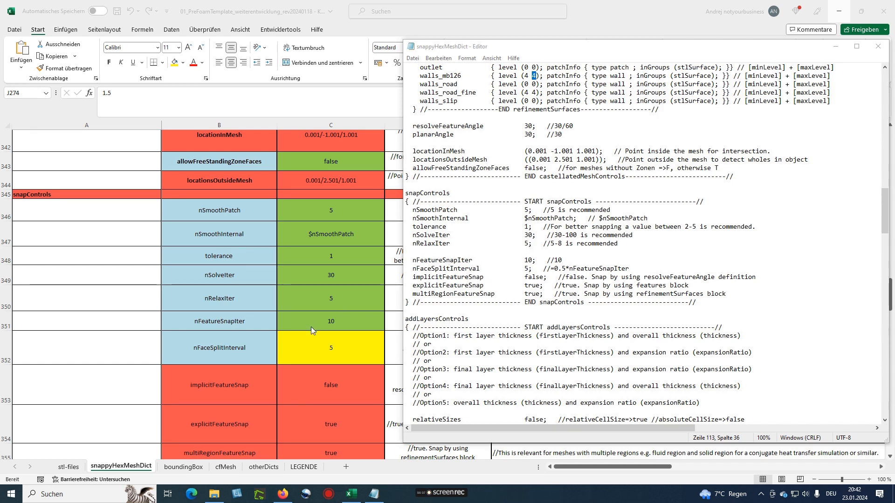
pyautogui.scroll(-2, 311, 326)
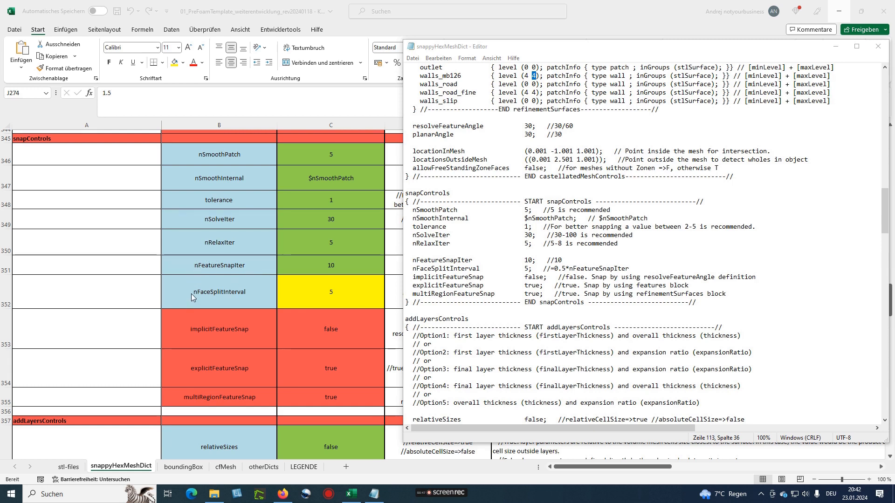
pyautogui.scroll(-1, 246, 314)
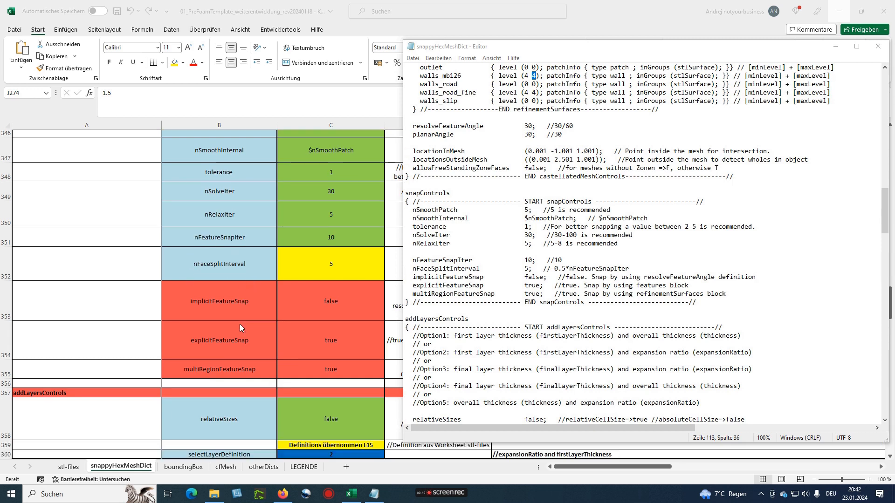
pyautogui.scroll(-1, 213, 313)
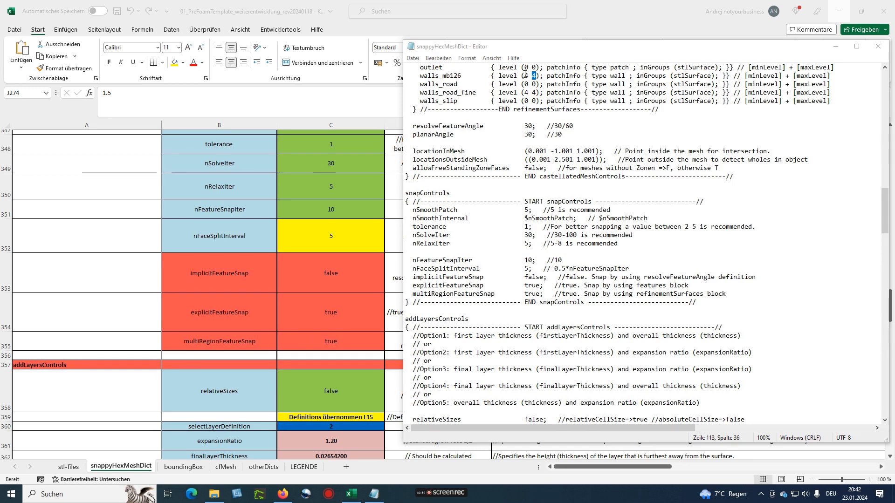
pyautogui.moveTo(550, 51); pyautogui.dragTo(771, 63)
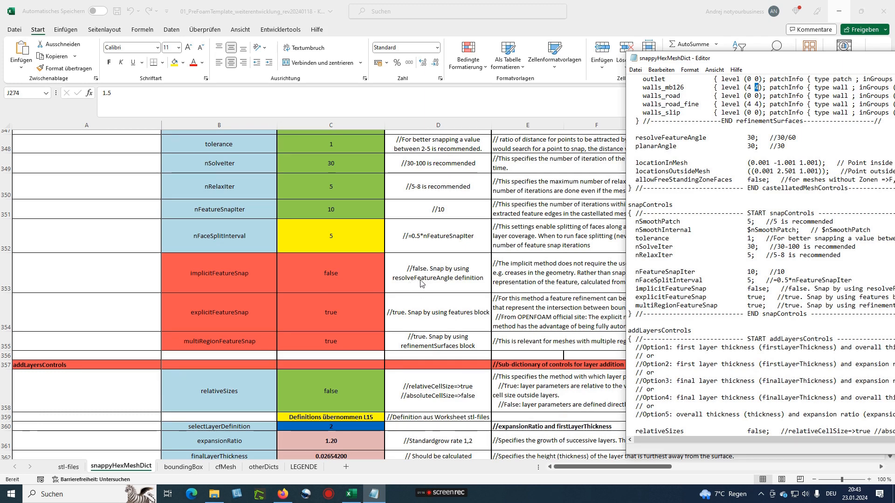
# Bring the spreadsheet forward and select the resolveFeatureAngle row label
pyautogui.scroll(4, 431, 284)
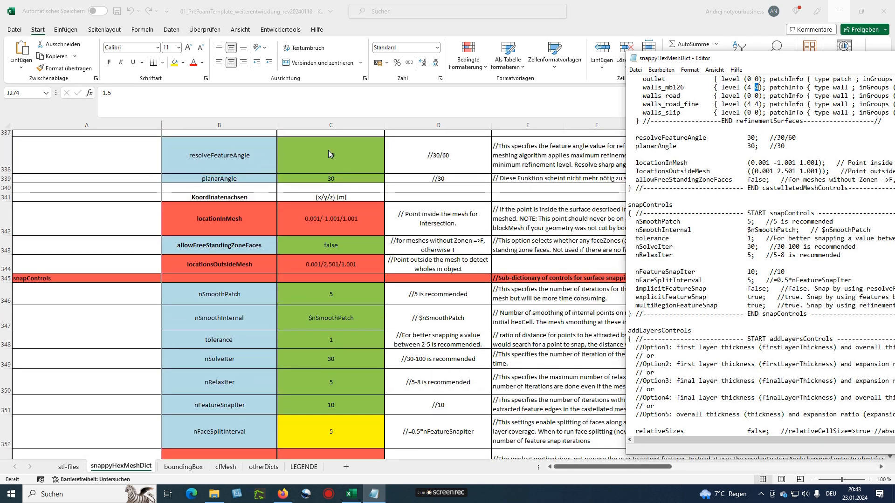
pyautogui.click(348, 155)
pyautogui.click(245, 158)
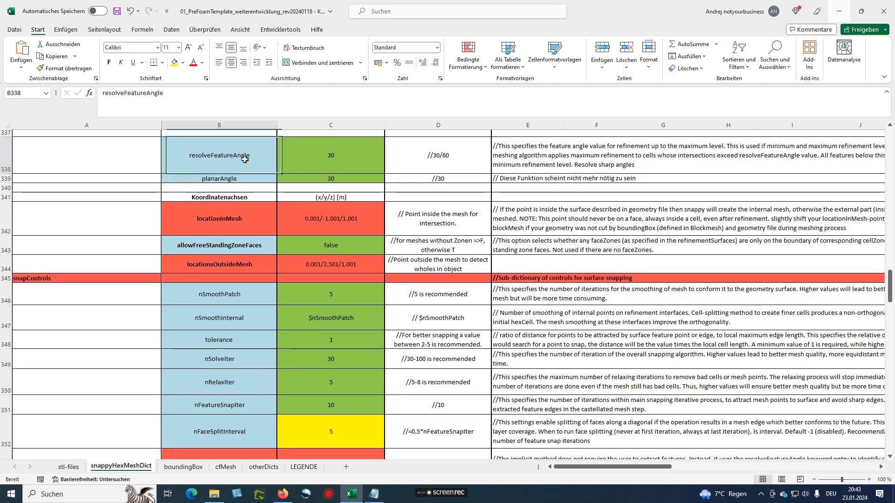
pyautogui.scroll(-1, 310, 298)
pyautogui.scroll(-3, 310, 298)
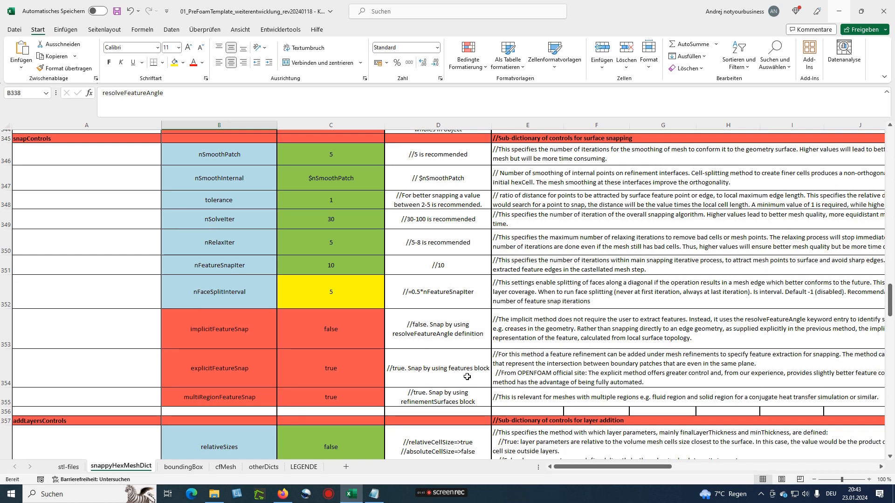
# Bring the snappyHexMeshDict text forward and highlight its features block
pyautogui.click(374, 494)
pyautogui.scroll(2, 721, 270)
pyautogui.scroll(3, 722, 271)
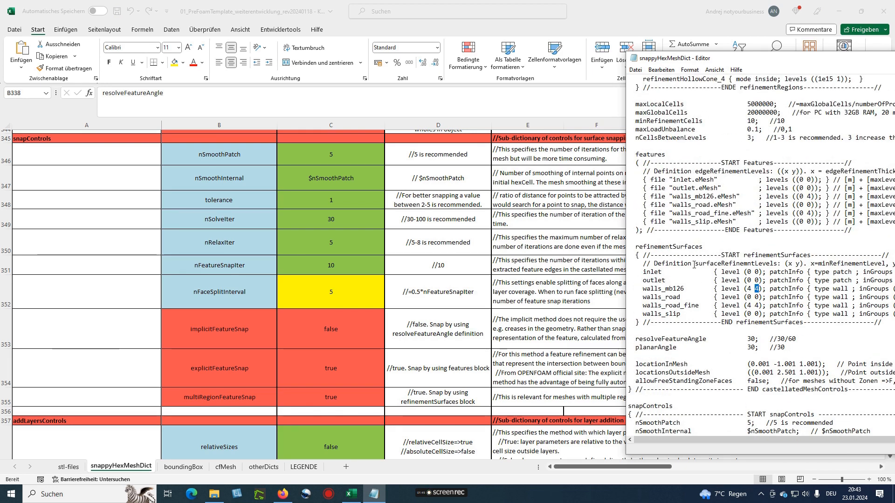
pyautogui.scroll(6, 694, 265)
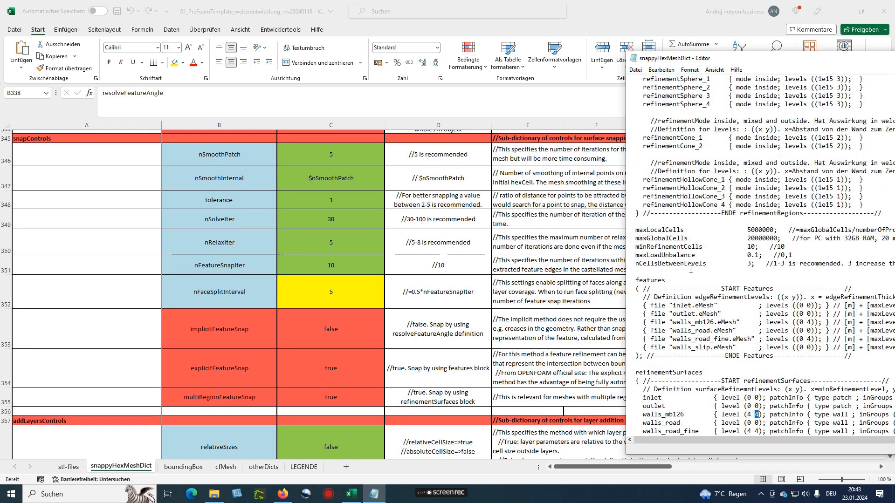
pyautogui.scroll(-3, 690, 269)
pyautogui.moveTo(633, 205); pyautogui.dragTo(748, 273)
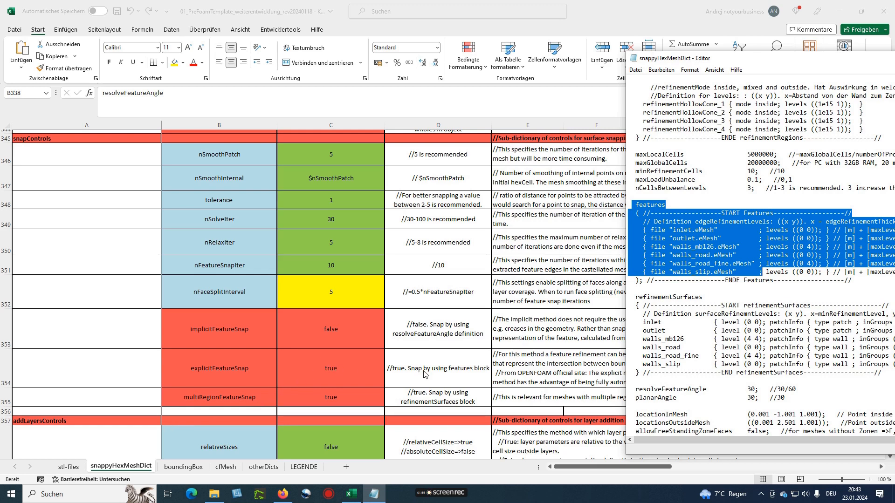
pyautogui.scroll(-1, 695, 255)
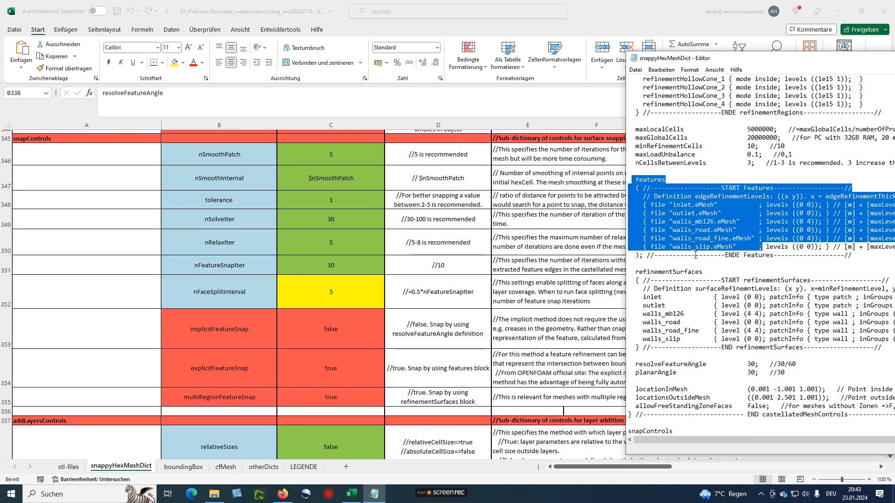
pyautogui.scroll(-1, 695, 255)
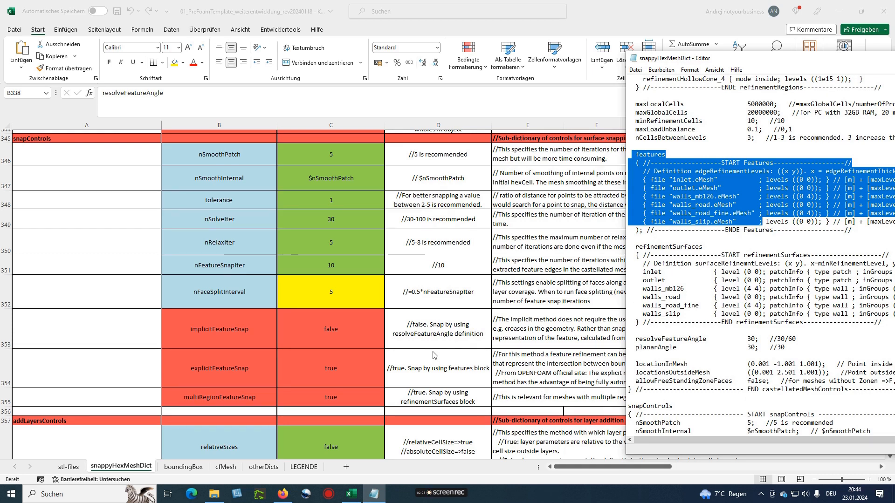
pyautogui.scroll(-1, 433, 355)
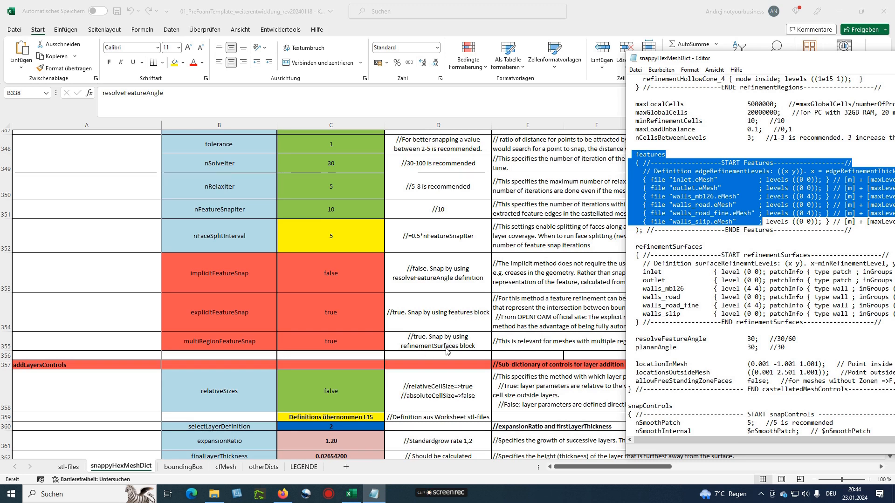
# Highlight the refinementSurfaces block, then the features block, and clear the selection
pyautogui.click(673, 272)
pyautogui.scroll(-2, 650, 257)
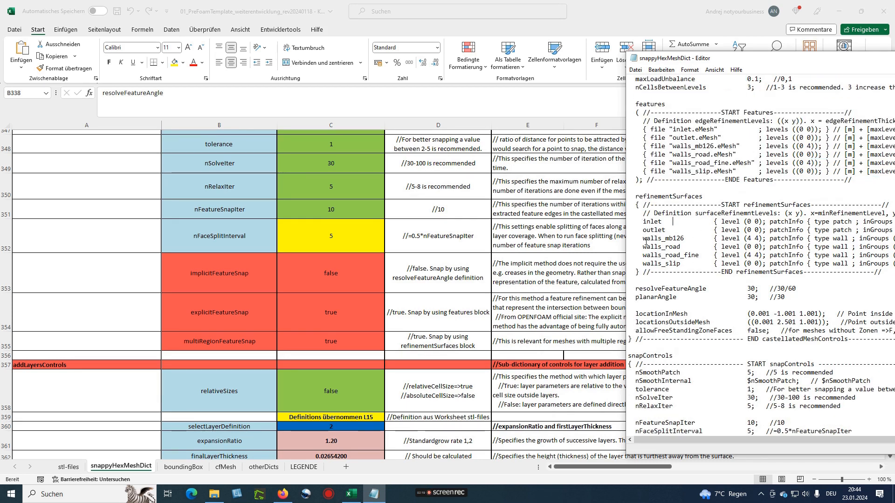
pyautogui.moveTo(634, 196); pyautogui.dragTo(748, 272)
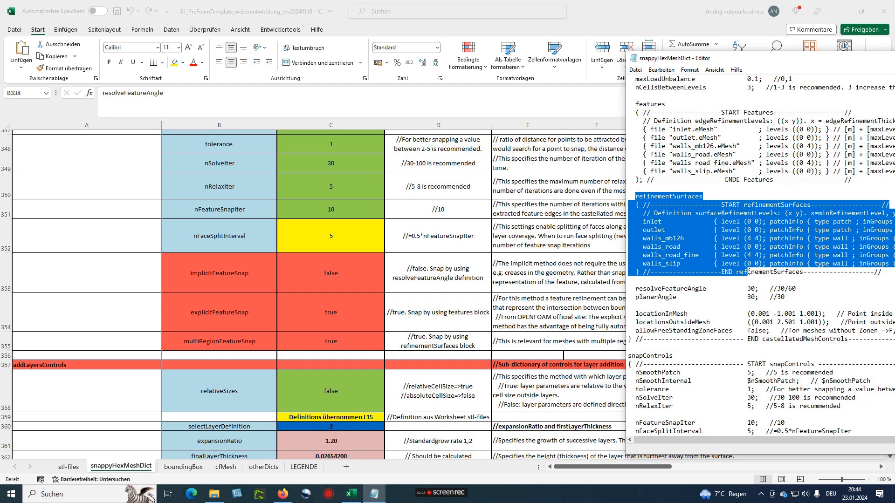
pyautogui.moveTo(635, 104); pyautogui.dragTo(710, 179)
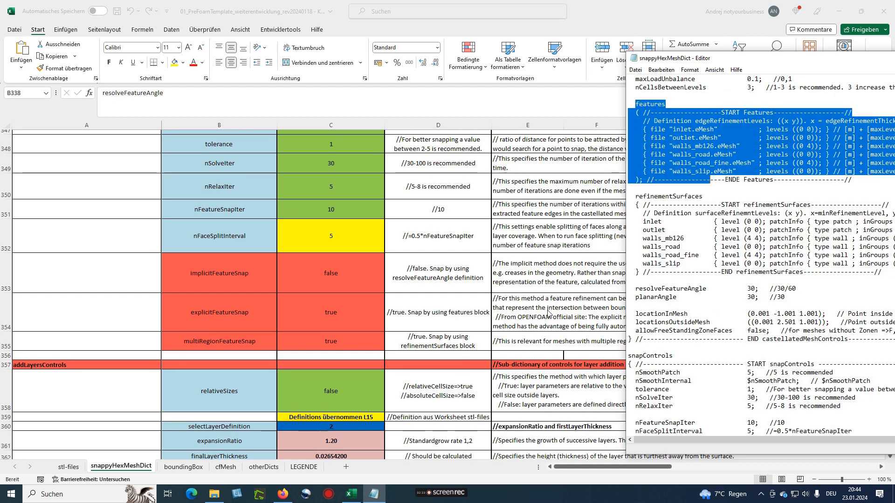
pyautogui.click(655, 211)
pyautogui.scroll(-2, 426, 352)
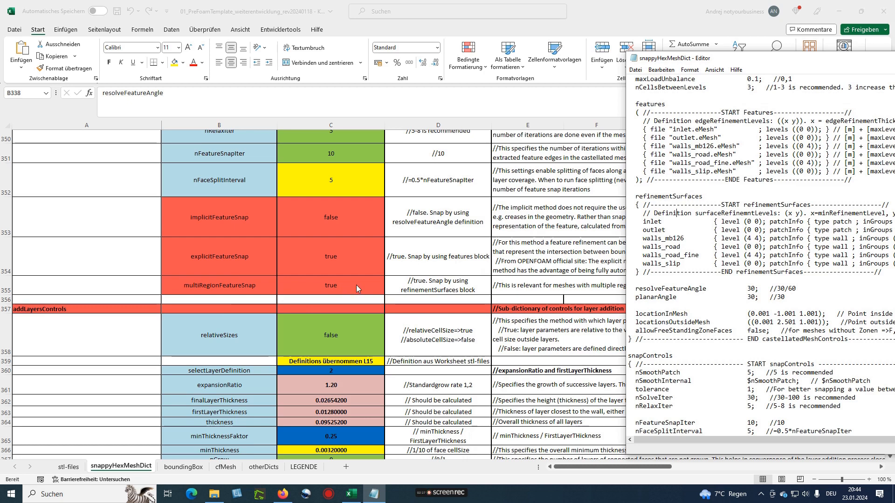
pyautogui.scroll(-1, 357, 308)
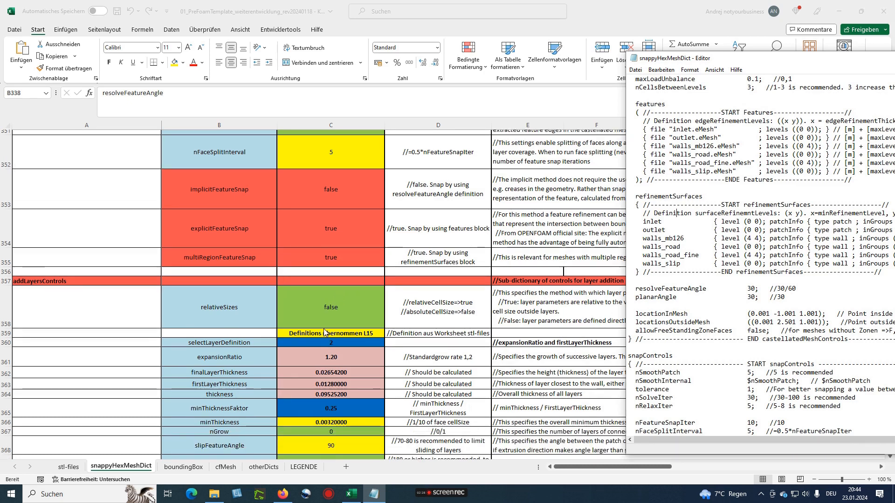
pyautogui.scroll(-1, 324, 333)
pyautogui.moveTo(439, 494)
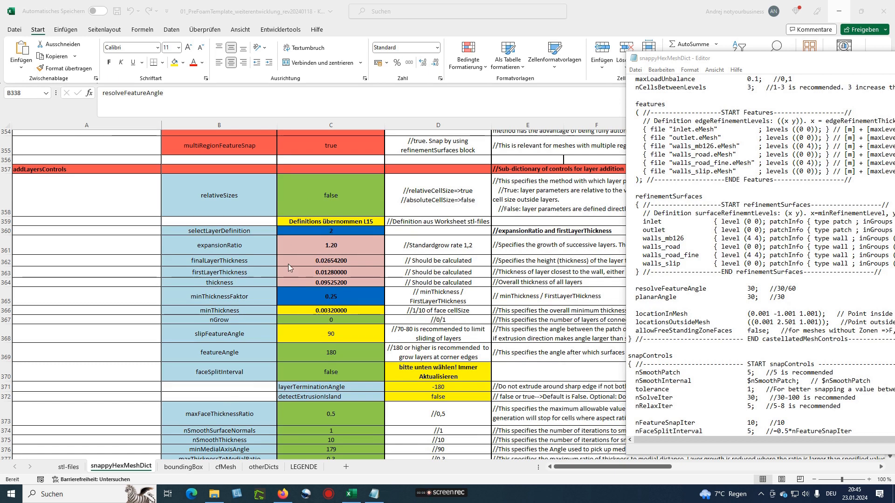
pyautogui.scroll(-1, 235, 214)
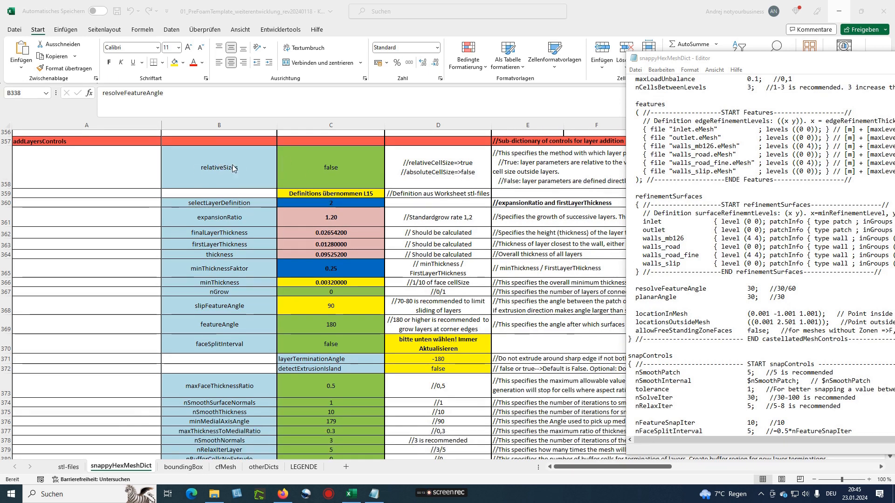
pyautogui.scroll(-2, 242, 298)
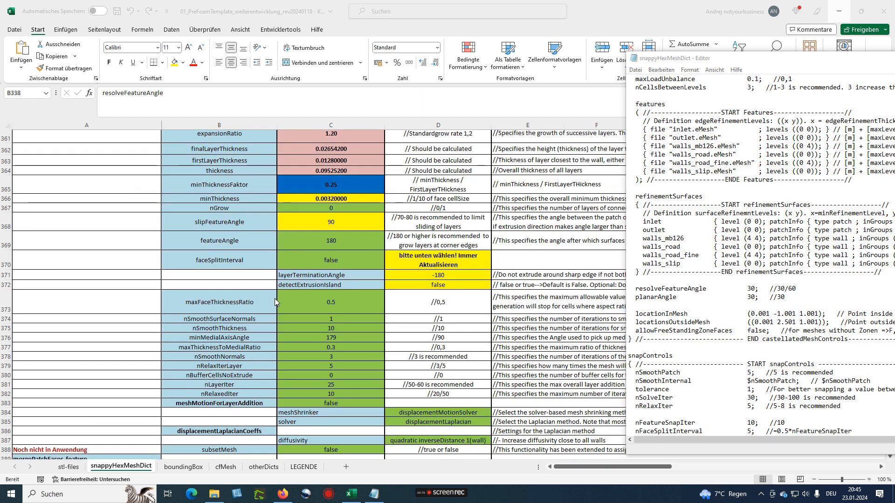
pyautogui.scroll(-5, 239, 297)
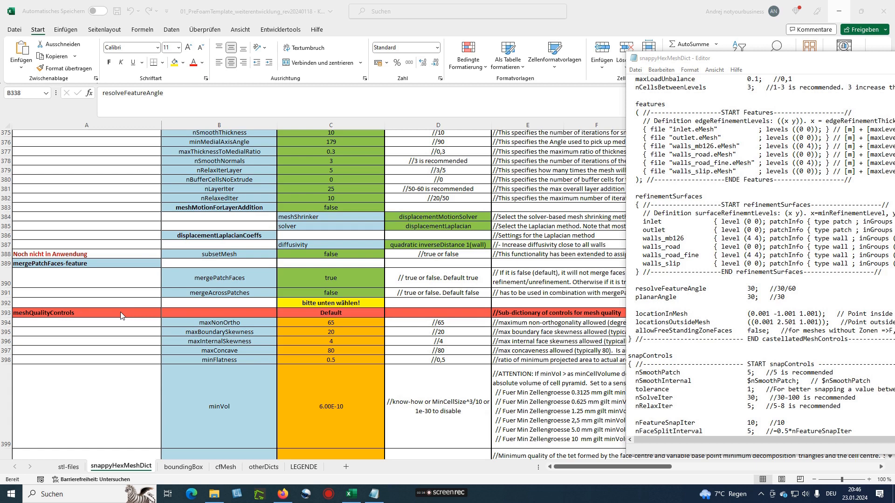
pyautogui.scroll(-2, 121, 311)
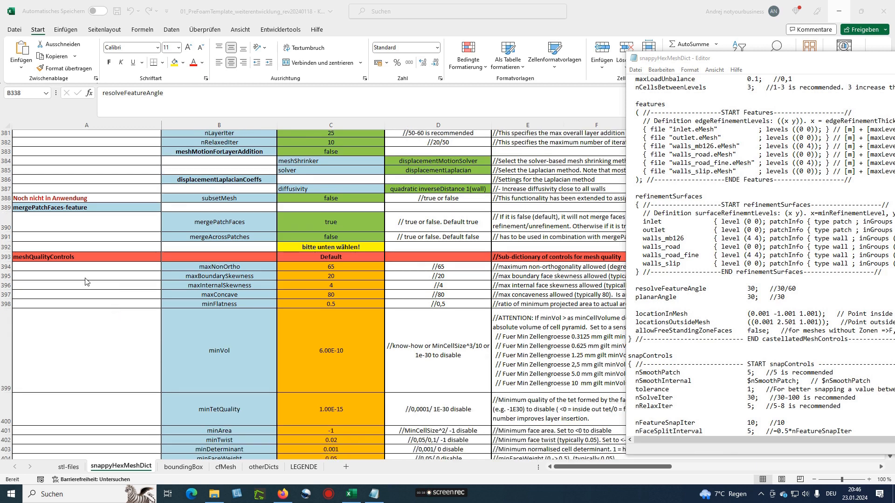
pyautogui.scroll(-3, 95, 280)
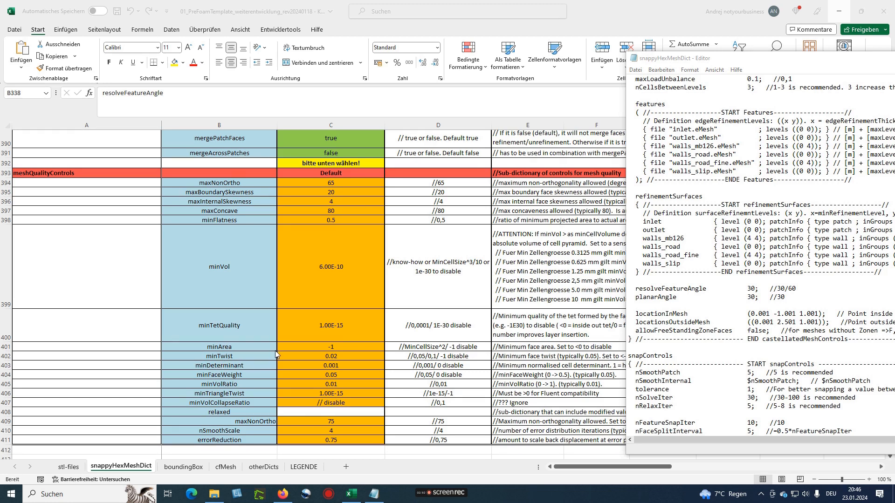
# Select preset cell C393 and view its mesh quality preset list twice, leaving Default
pyautogui.click(360, 173)
pyautogui.click(360, 173)
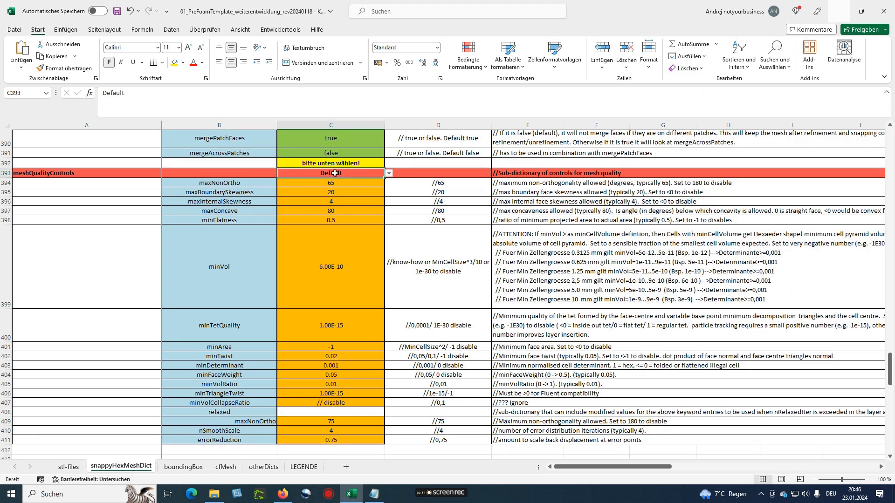
pyautogui.click(388, 174)
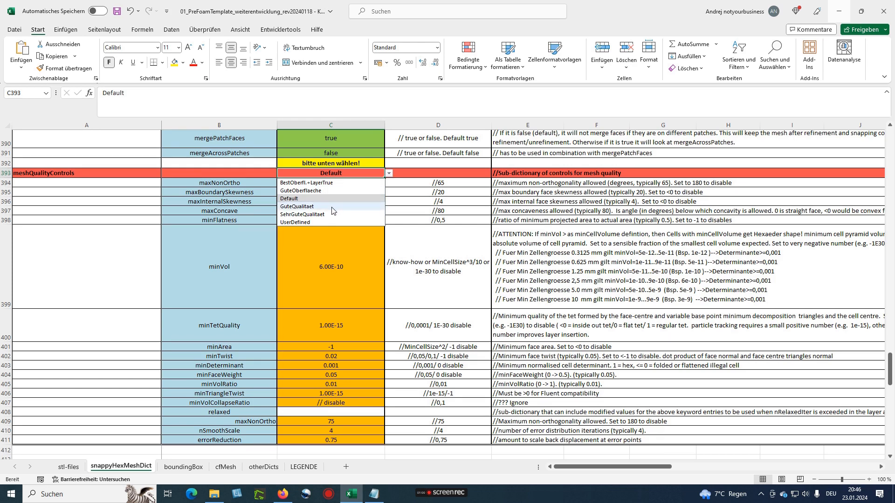
pyautogui.click(390, 174)
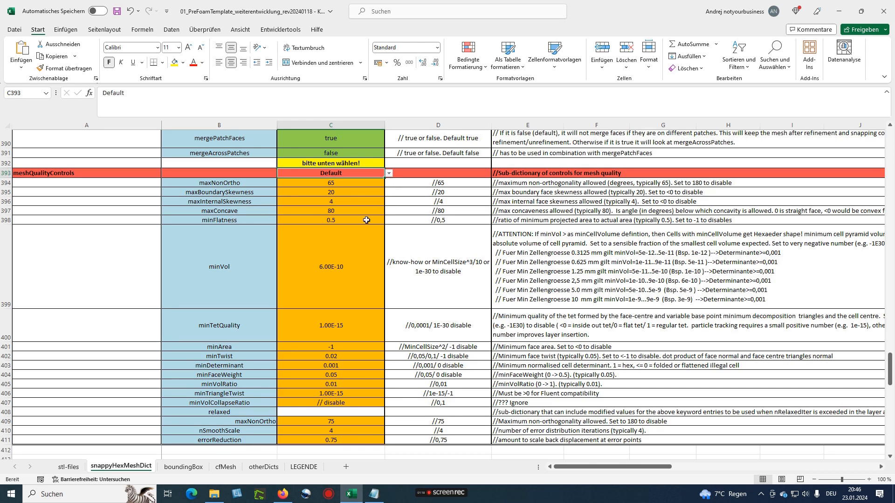
pyautogui.click(389, 173)
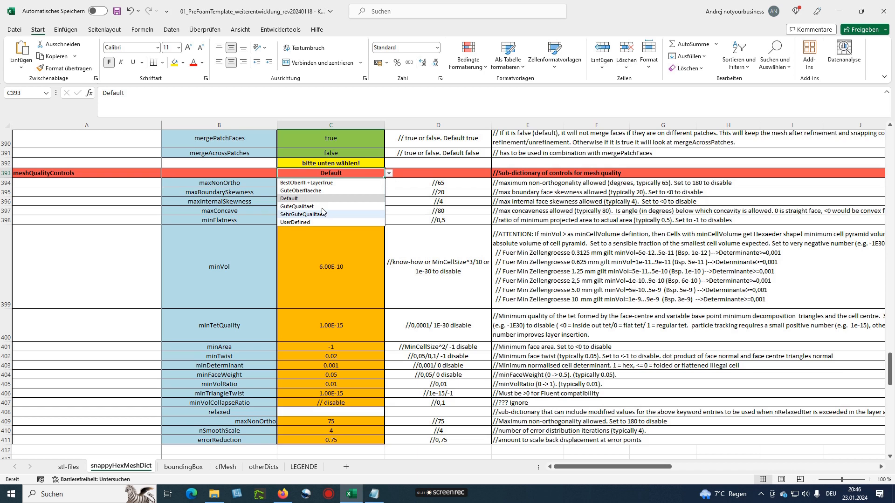
pyautogui.click(389, 173)
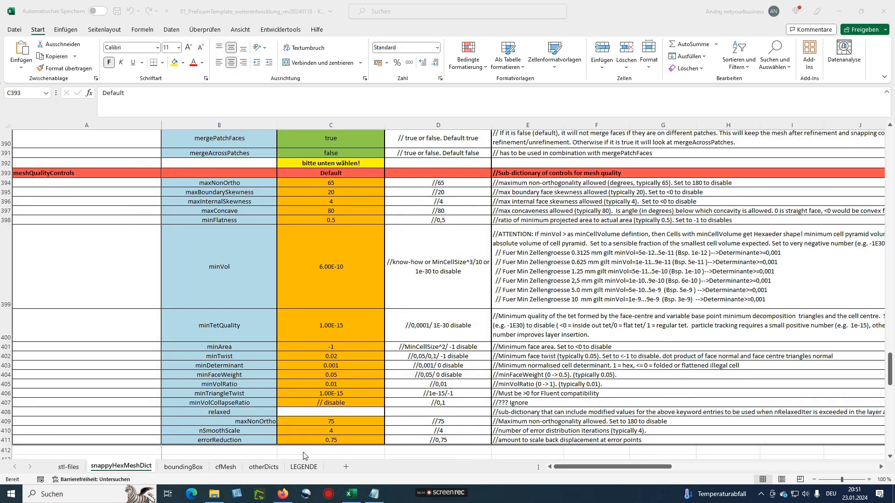
# Create the snappyHexMeshDict from stl-files, then select the cfMesh refinementBox rows L65:T66
pyautogui.click(71, 471)
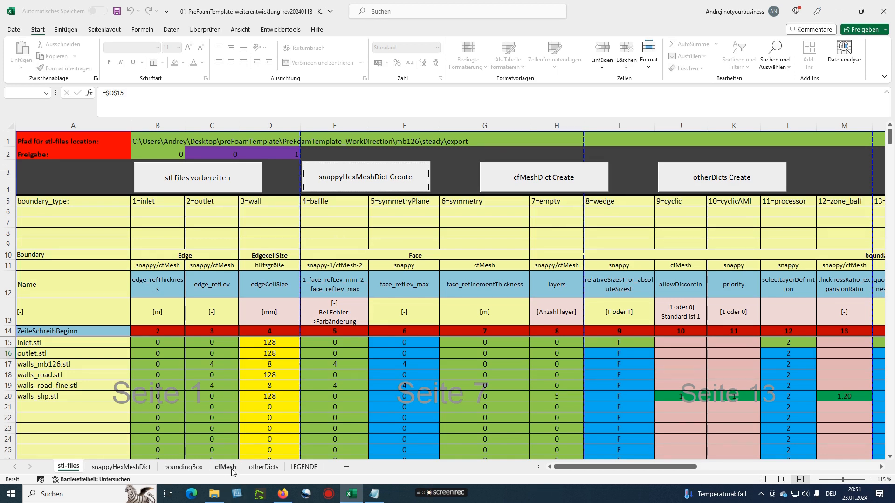
pyautogui.click(372, 177)
pyautogui.click(226, 468)
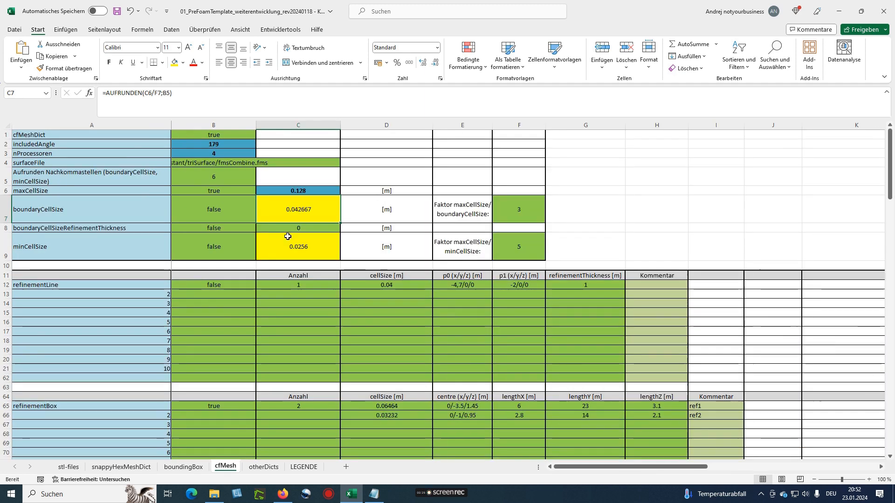
pyautogui.keyDown('ctrl'); pyautogui.scroll(2, 289, 235); pyautogui.keyUp('ctrl')
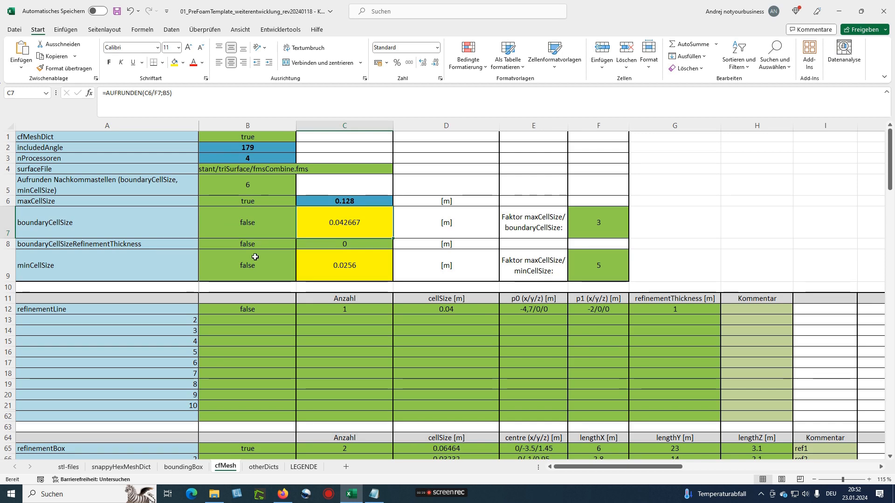
pyautogui.scroll(-5, 269, 246)
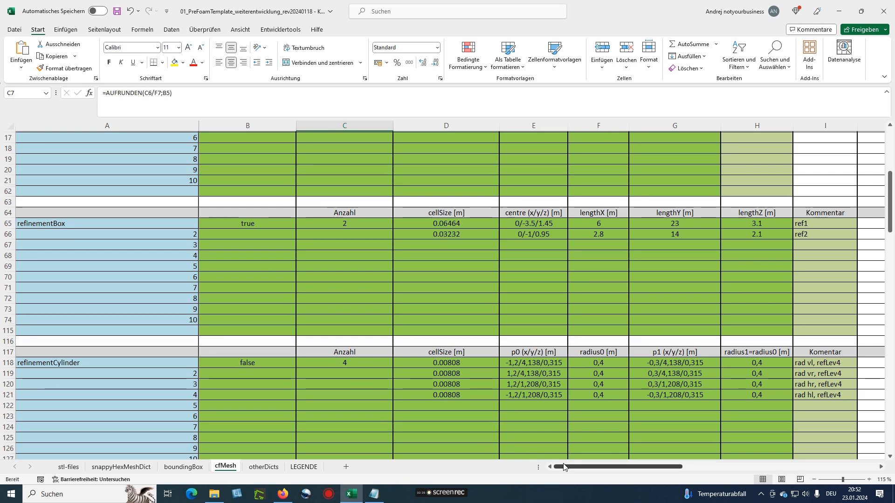
pyautogui.moveTo(580, 469); pyautogui.dragTo(708, 468)
pyautogui.keyDown('ctrl'); pyautogui.scroll(-1, 711, 453); pyautogui.keyUp('ctrl')
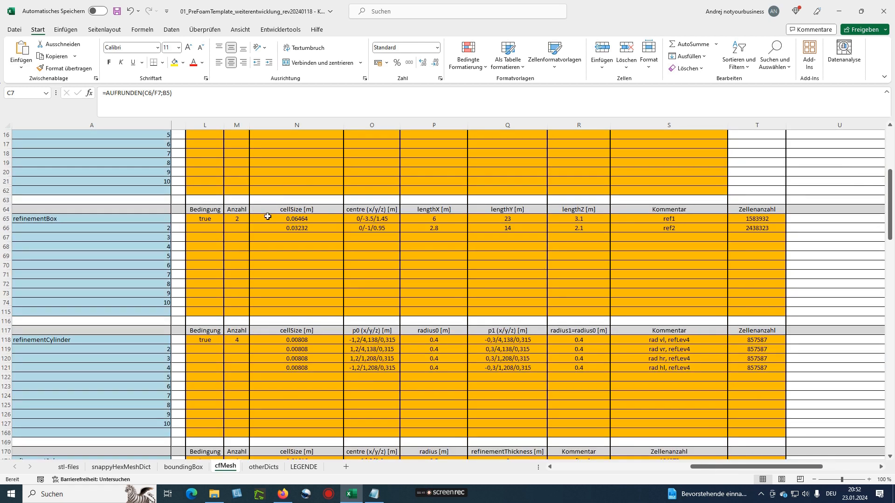
pyautogui.moveTo(201, 217); pyautogui.dragTo(765, 229)
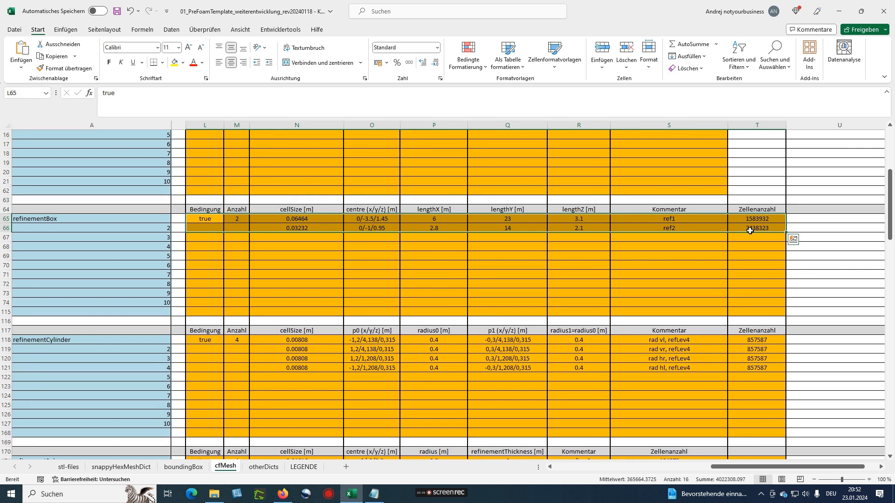
# Copy the refinementBox values from L65 and paste them as values only into B65
pyautogui.click(627, 226)
pyautogui.moveTo(206, 217); pyautogui.dragTo(693, 230)
pyautogui.hotkey('ctrl', 'c')
pyautogui.moveTo(713, 466); pyautogui.dragTo(546, 468)
pyautogui.click(190, 218)
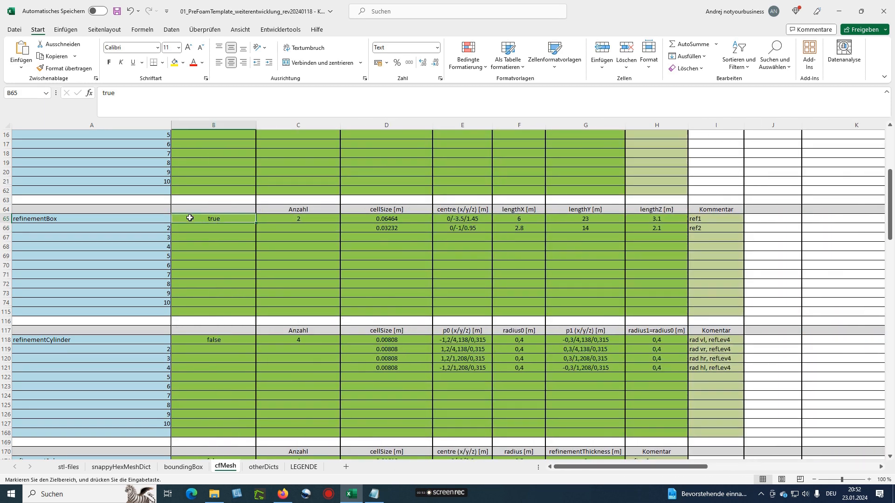
pyautogui.hotkey('ctrl', 'v')
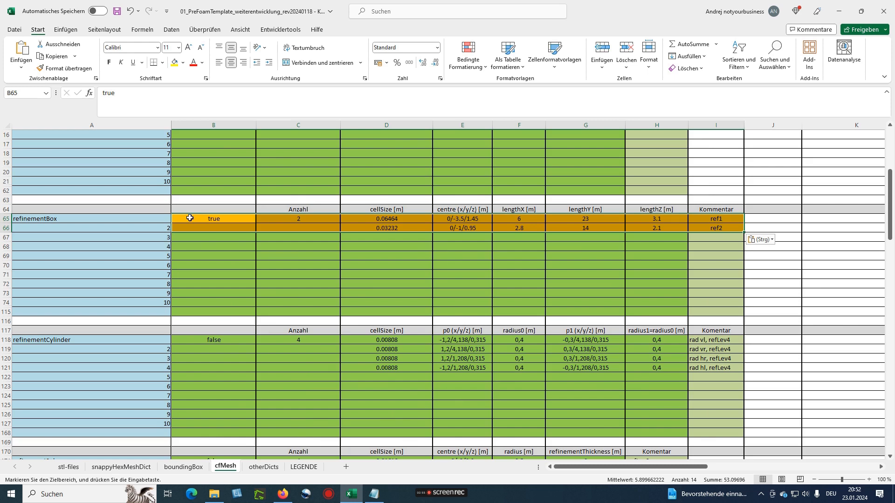
pyautogui.click(771, 240)
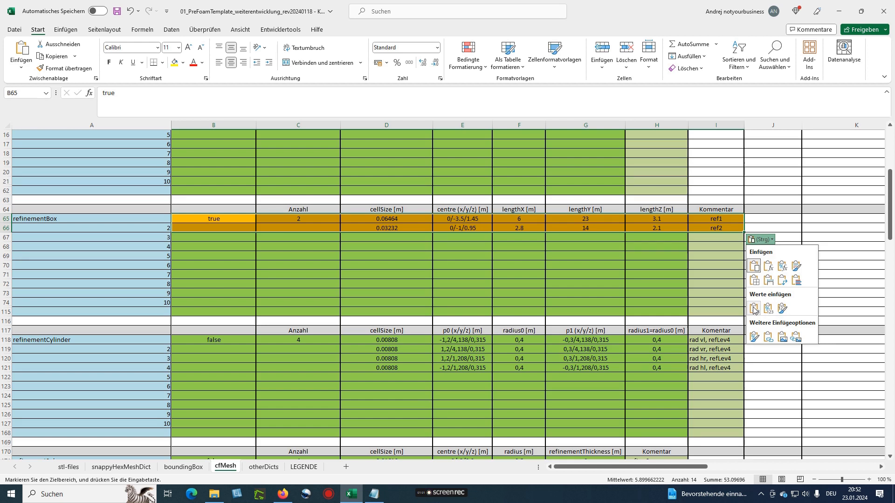
pyautogui.click(754, 308)
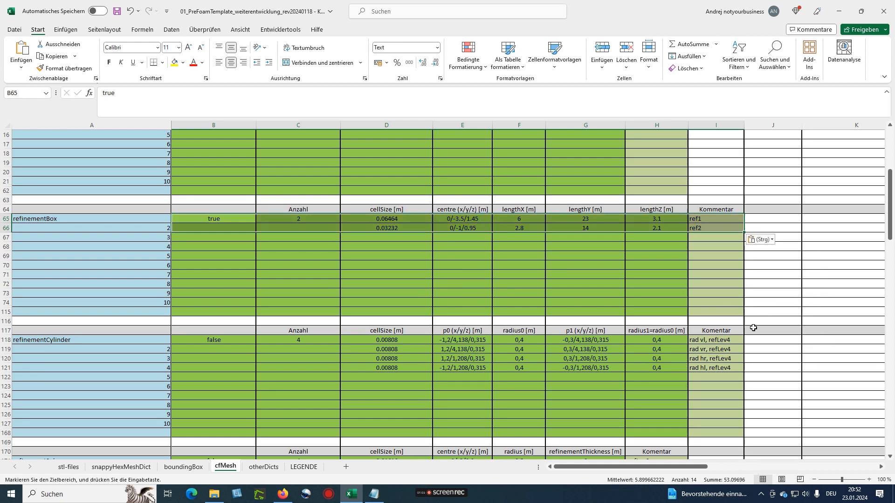
# Copy the orange refinementCylinder results and paste them as values only into B118
pyautogui.moveTo(678, 471); pyautogui.dragTo(815, 469)
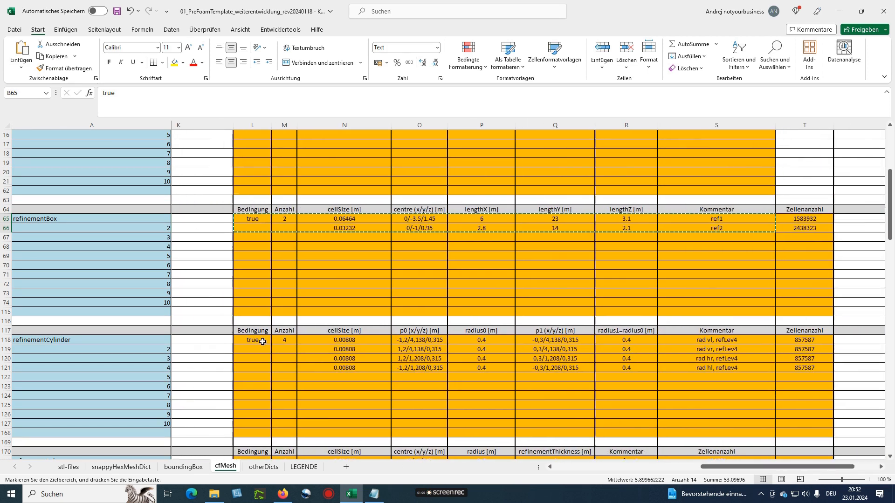
pyautogui.moveTo(252, 339); pyautogui.dragTo(753, 368)
pyautogui.hotkey('ctrl', 'c')
pyautogui.moveTo(720, 467); pyautogui.dragTo(573, 466)
pyautogui.click(198, 341)
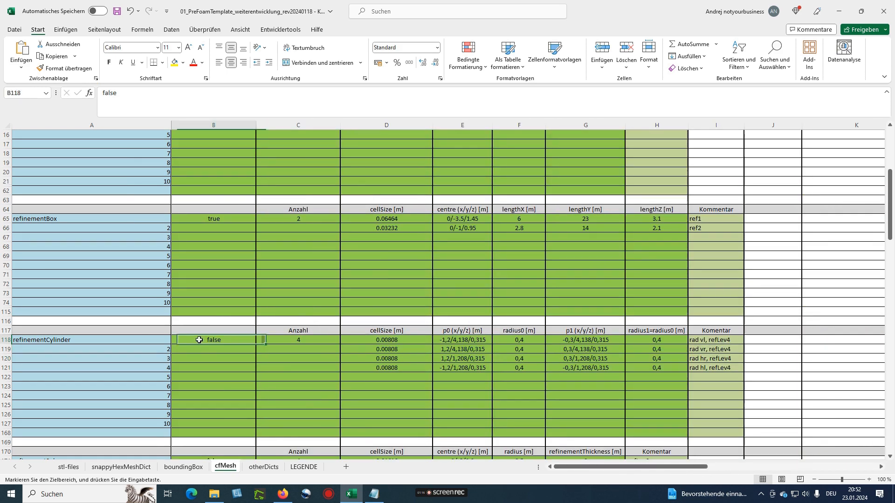
pyautogui.hotkey('ctrl', 'v')
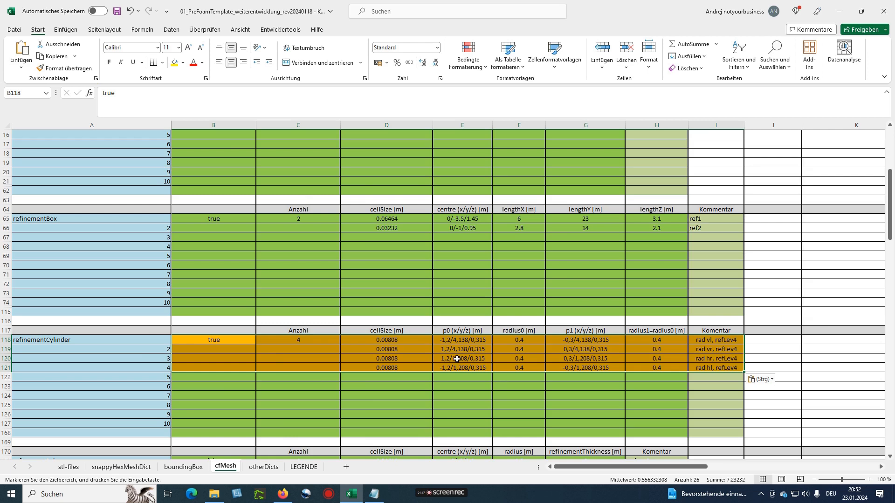
pyautogui.click(761, 379)
pyautogui.click(759, 343)
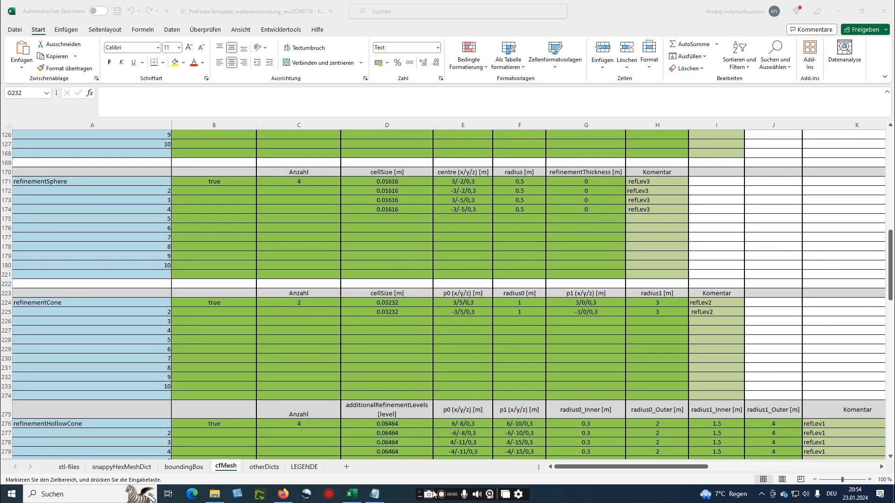
# Scroll through cfMesh, selecting the refinementHollowCone rows and the boundaryLayers switch in B351
pyautogui.scroll(-2, 420, 303)
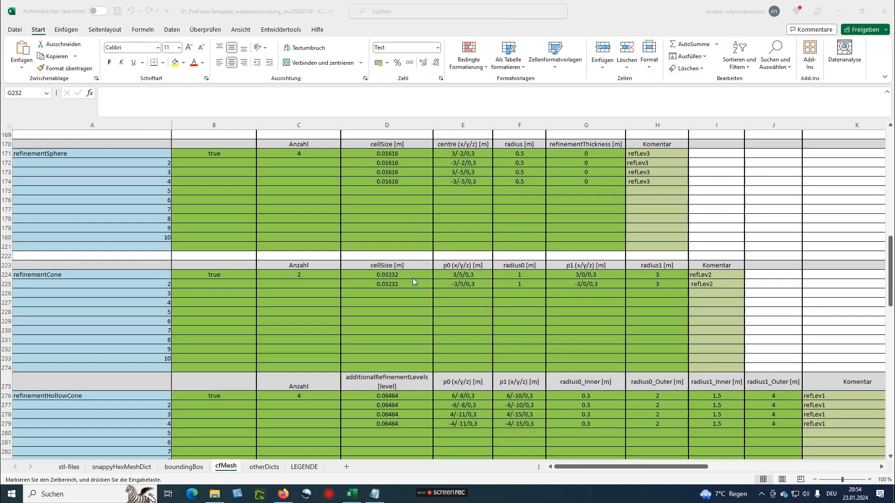
pyautogui.scroll(-3, 393, 253)
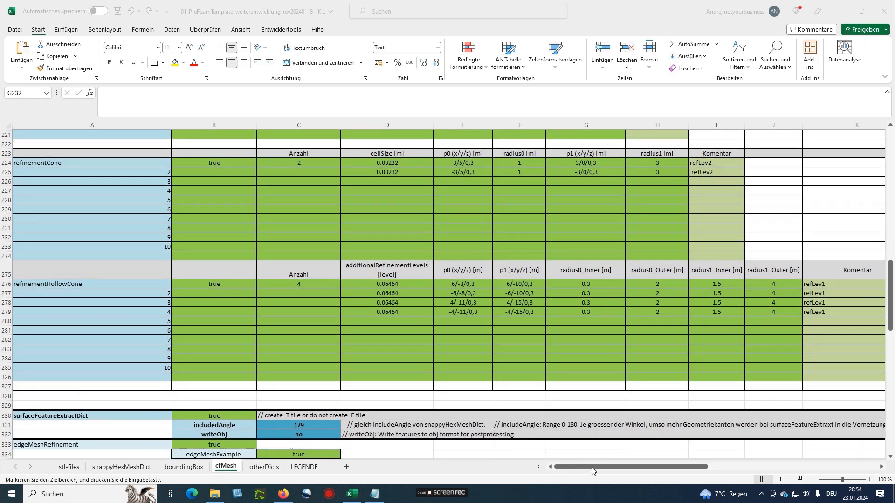
pyautogui.moveTo(697, 466)
pyautogui.mouseDown()
pyautogui.moveTo(764, 472)
pyautogui.moveTo(696, 472)
pyautogui.mouseUp()
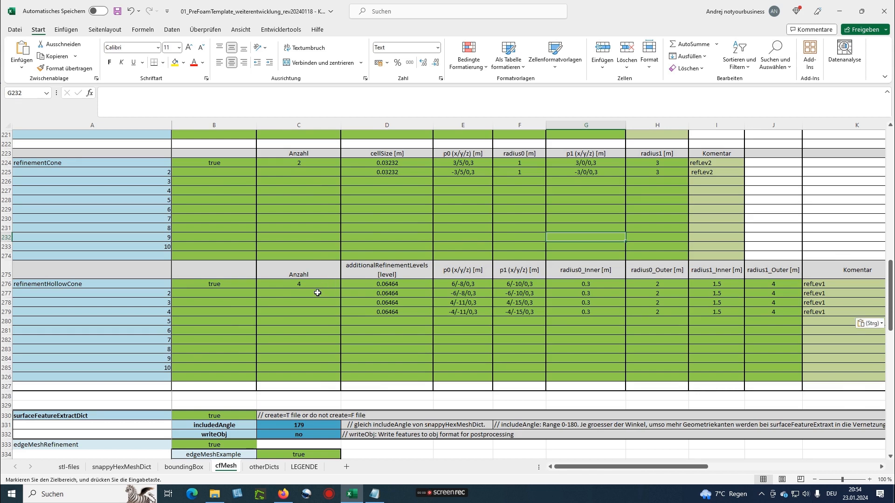
pyautogui.click(317, 292)
pyautogui.moveTo(209, 285); pyautogui.dragTo(820, 315)
pyautogui.scroll(-5, 535, 345)
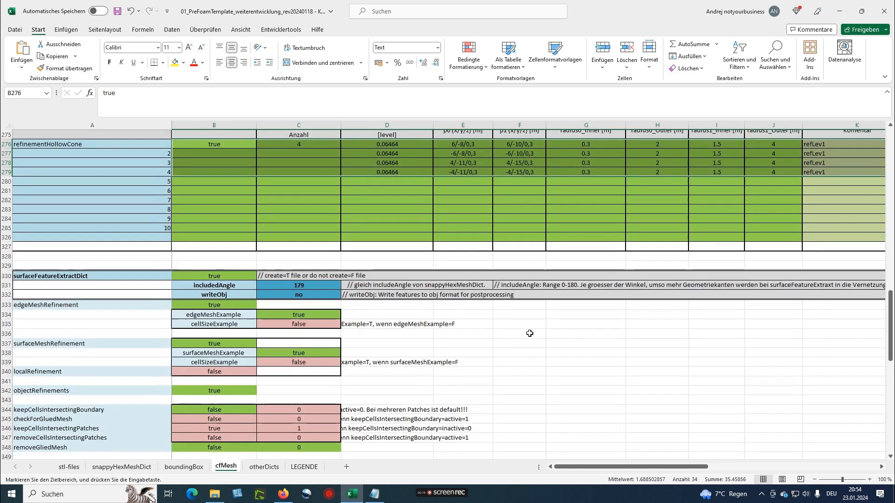
pyautogui.scroll(-3, 530, 333)
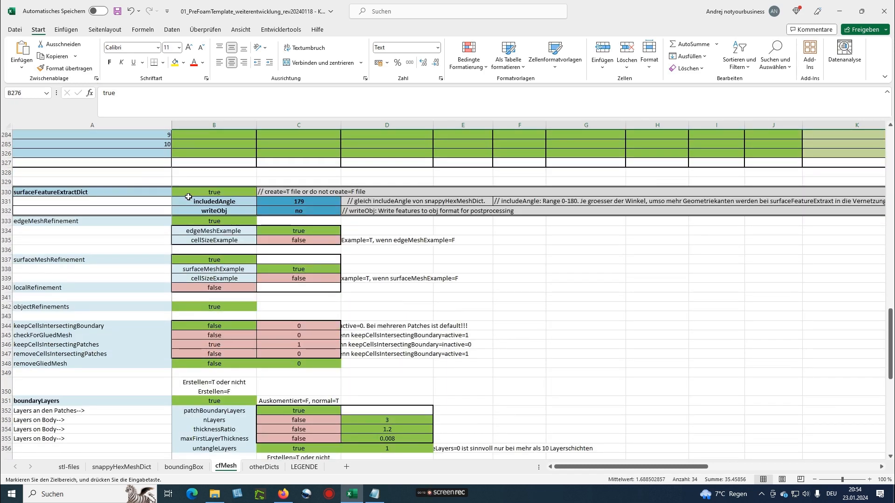
pyautogui.scroll(-3, 189, 197)
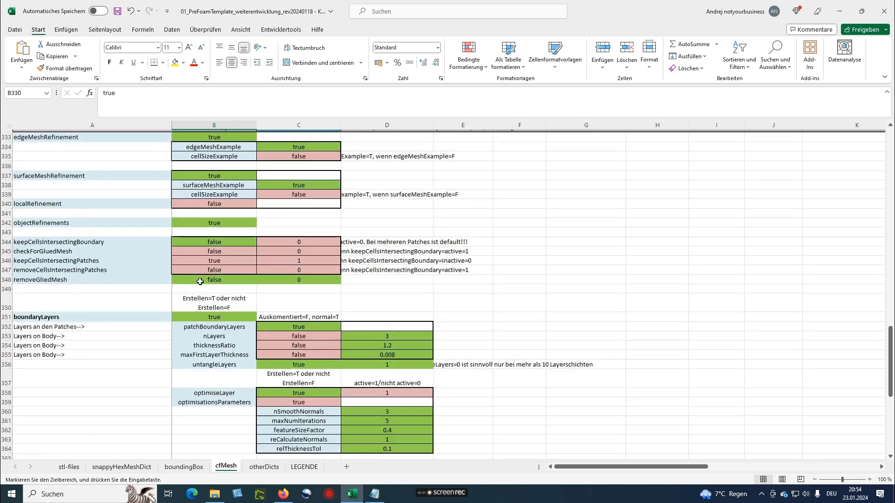
pyautogui.click(196, 315)
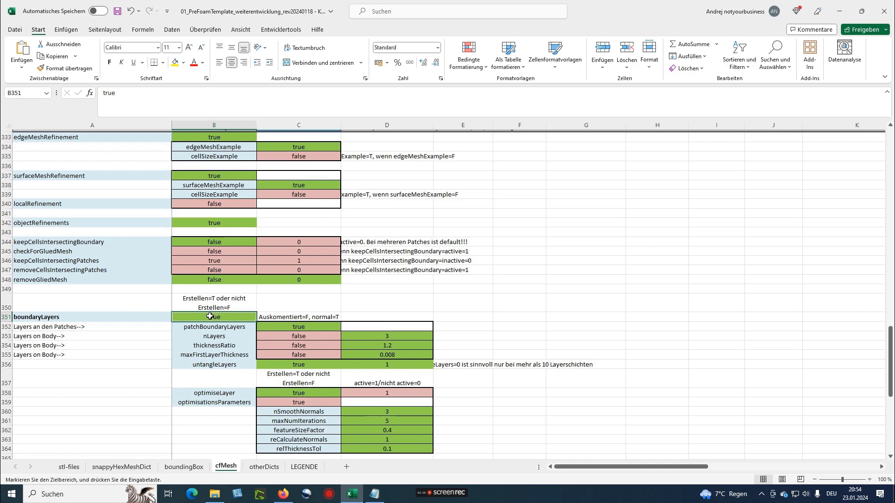
# Check renameBoundary in B391, then return to the top and the stl-files sheet
pyautogui.scroll(-4, 206, 320)
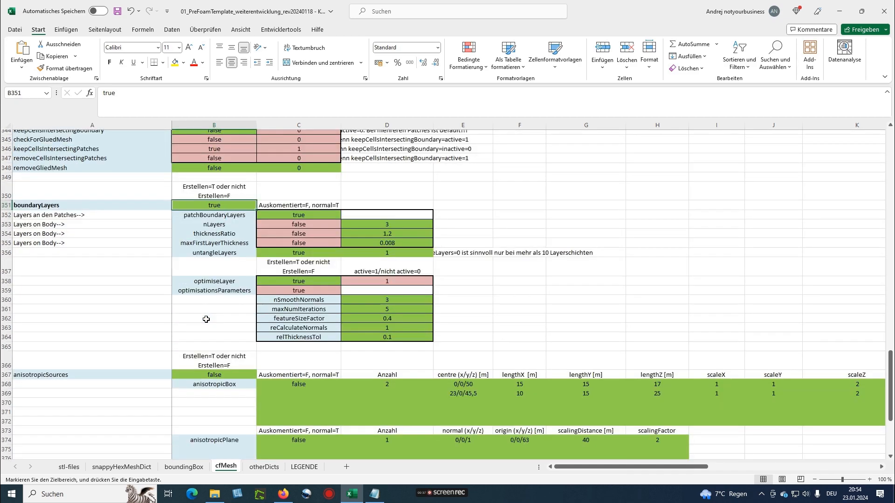
pyautogui.scroll(-2, 206, 319)
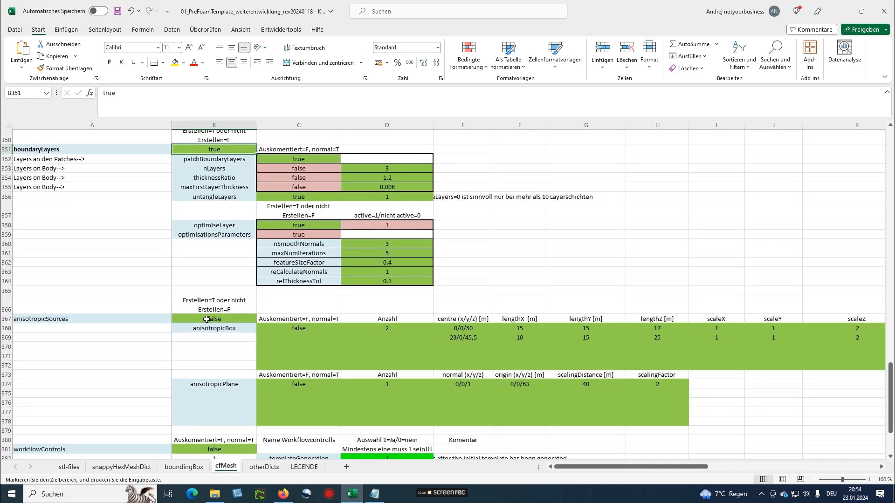
pyautogui.scroll(-1, 206, 319)
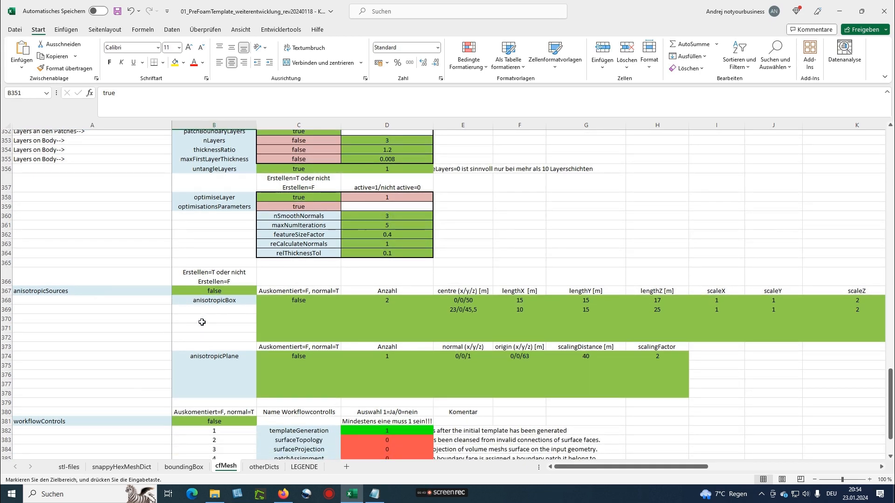
pyautogui.scroll(-3, 202, 322)
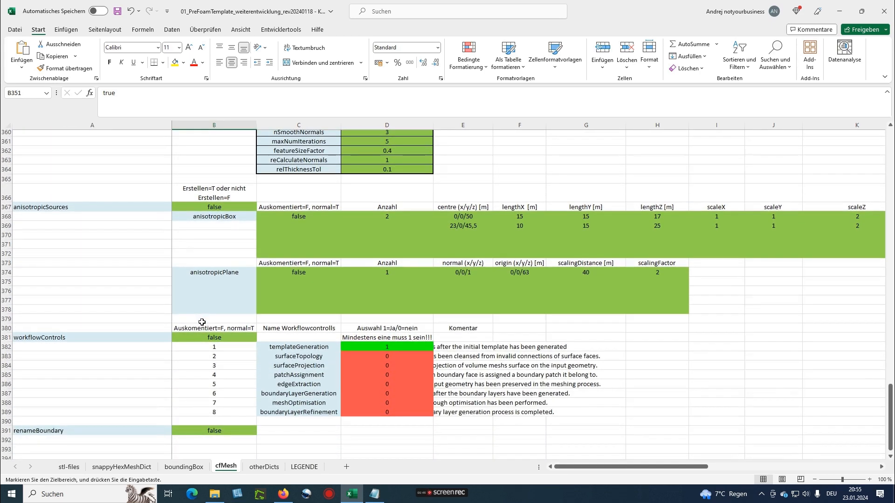
pyautogui.scroll(-3, 83, 342)
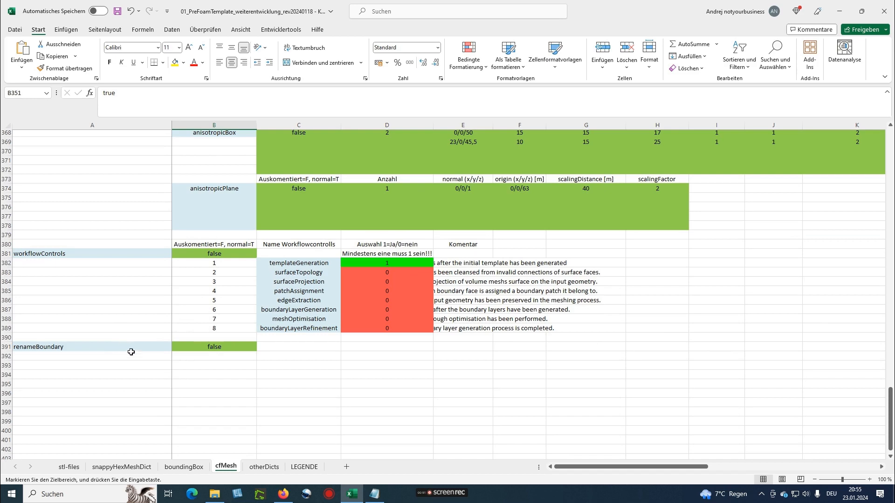
pyautogui.click(219, 346)
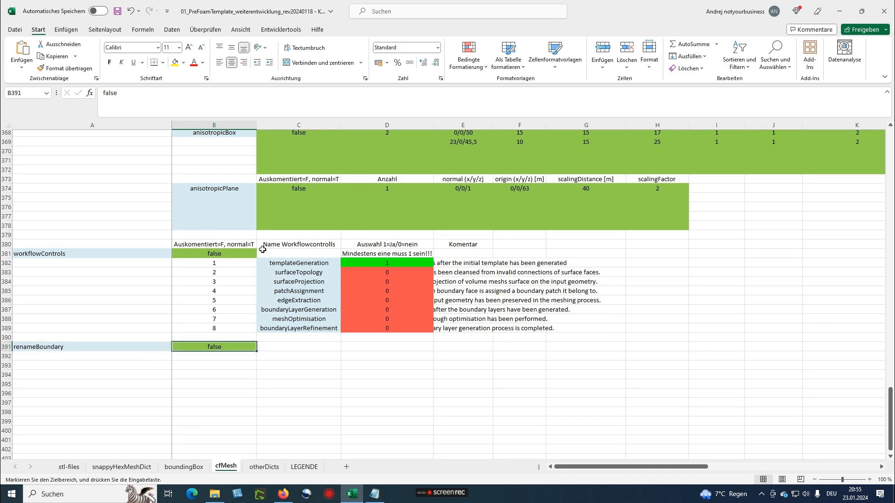
pyautogui.scroll(20, 268, 252)
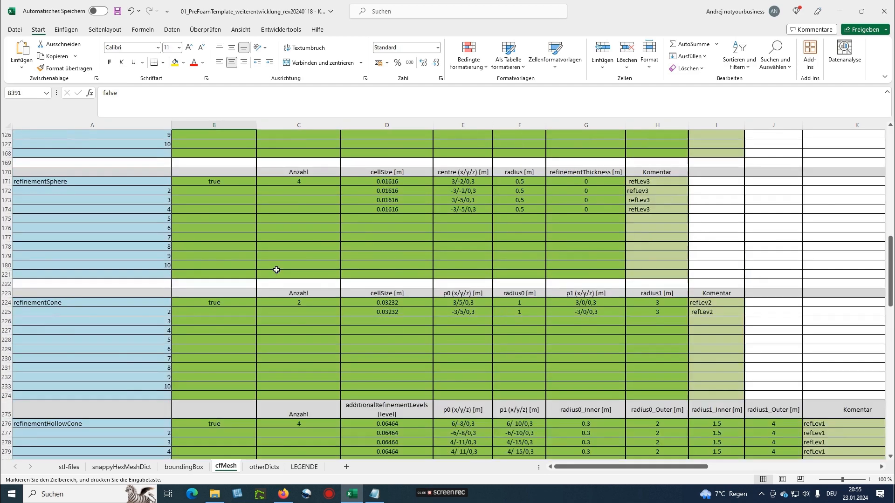
pyautogui.scroll(4, 276, 270)
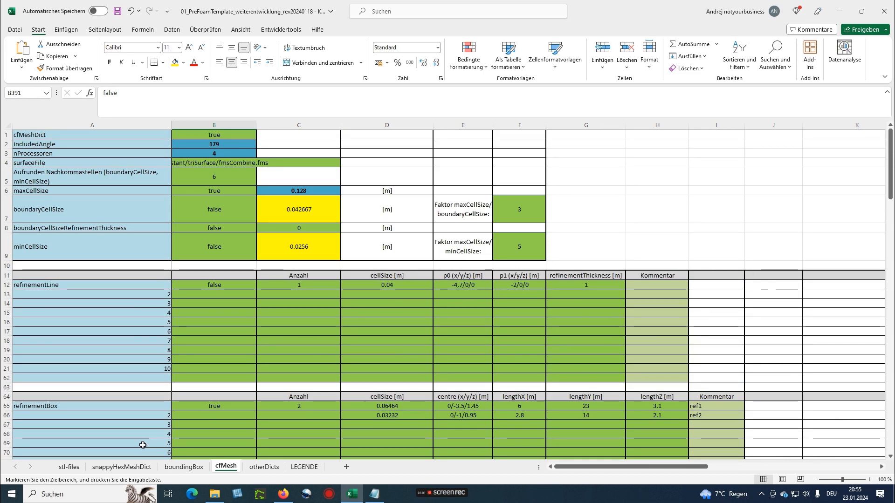
pyautogui.click(69, 466)
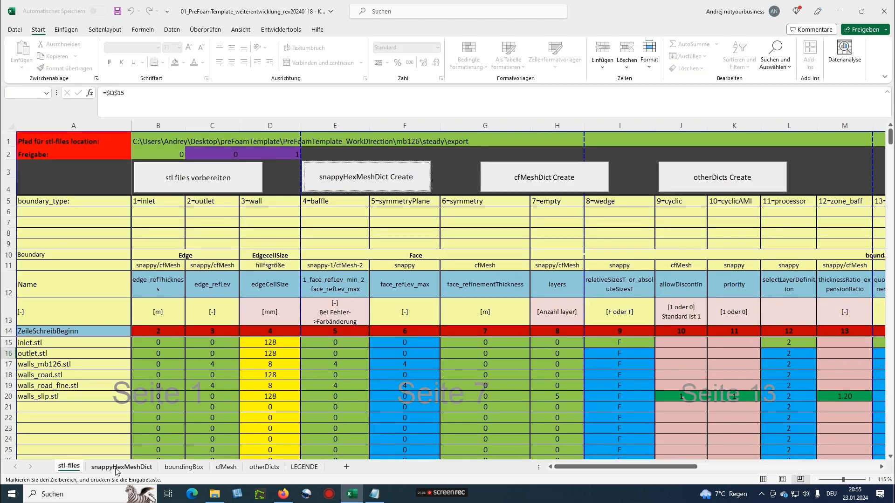
# Glance at the top of the snappyHexMeshDict sheet, then return to stl-files
pyautogui.click(111, 467)
pyautogui.scroll(20, 177, 369)
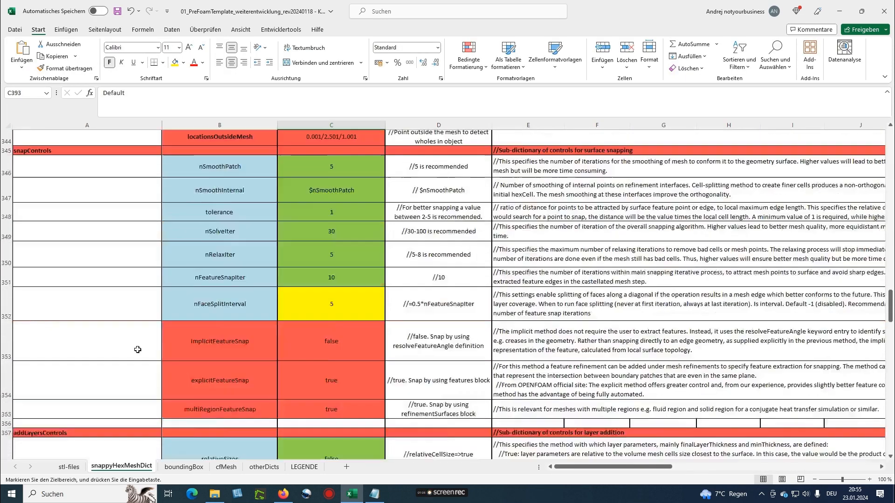
pyautogui.scroll(20, 138, 353)
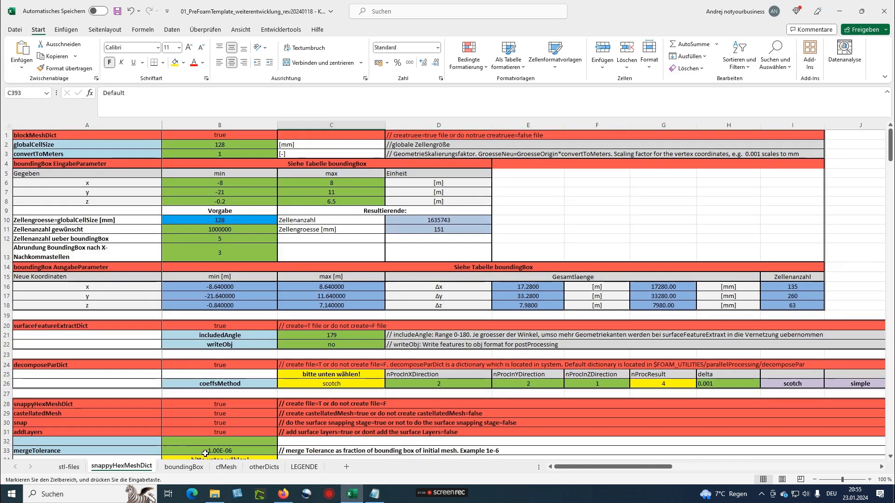
pyautogui.click(68, 467)
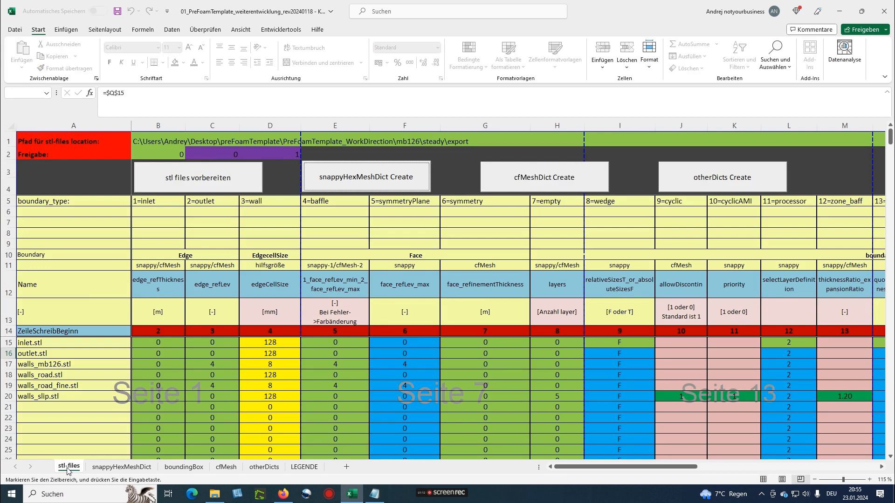
# Create snappyHexMeshDict and the otherDicts files, then close the Notepad window that opens
pyautogui.click(349, 188)
pyautogui.click(724, 178)
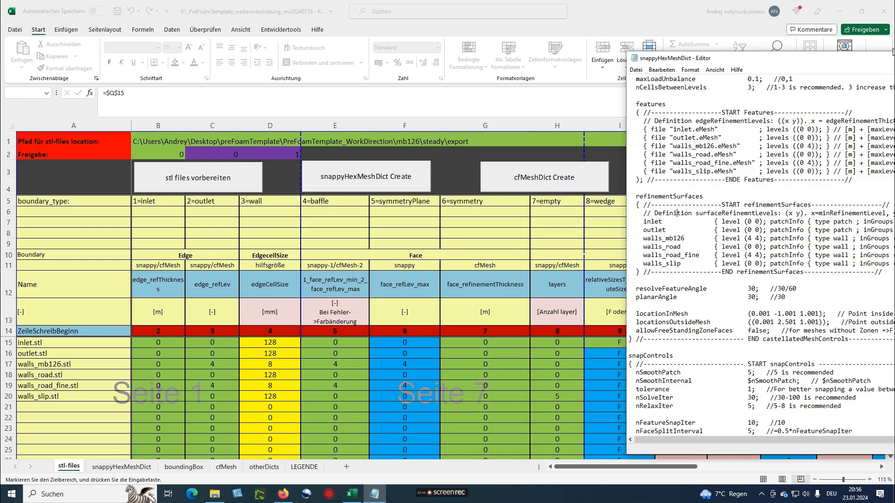
pyautogui.moveTo(843, 56); pyautogui.dragTo(399, 86)
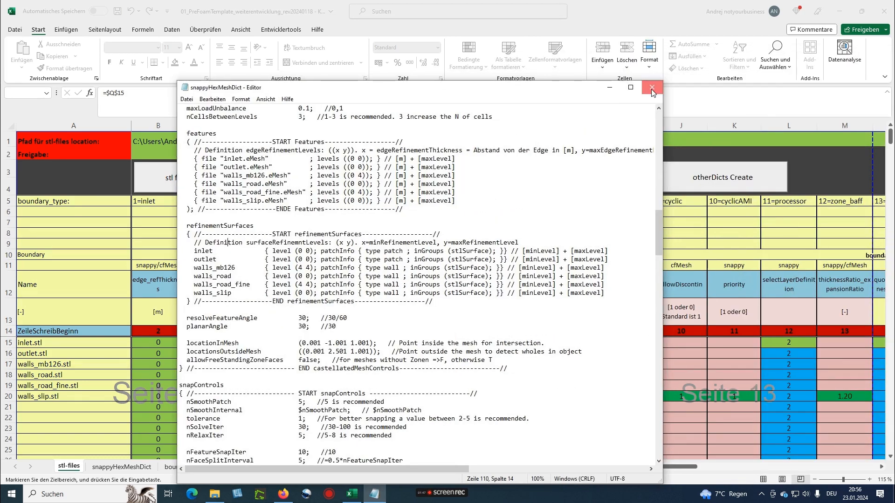
pyautogui.click(651, 89)
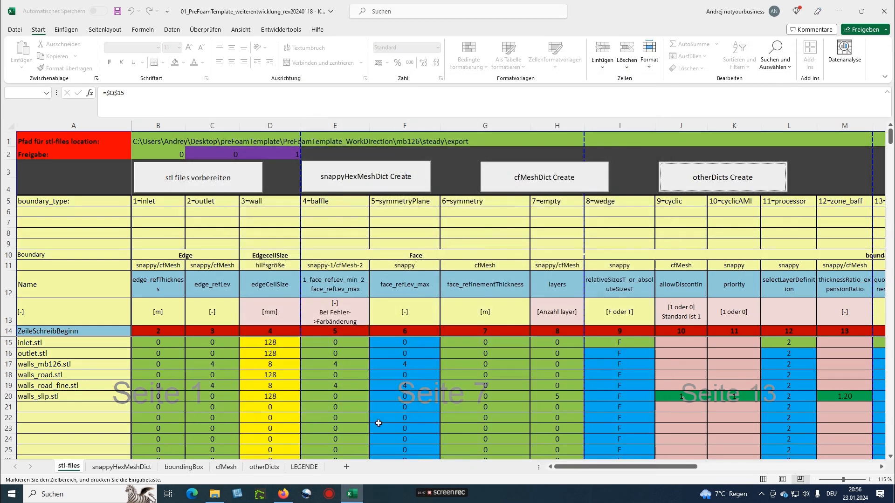
# Open the PreFoamTemplate_WorkDirection folder and position its window over the spreadsheet
pyautogui.click(214, 494)
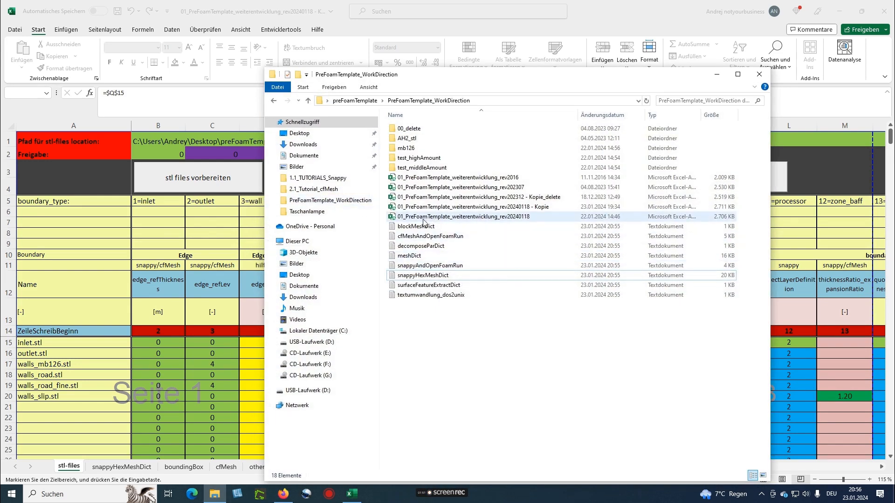
pyautogui.moveTo(511, 78); pyautogui.dragTo(442, 48)
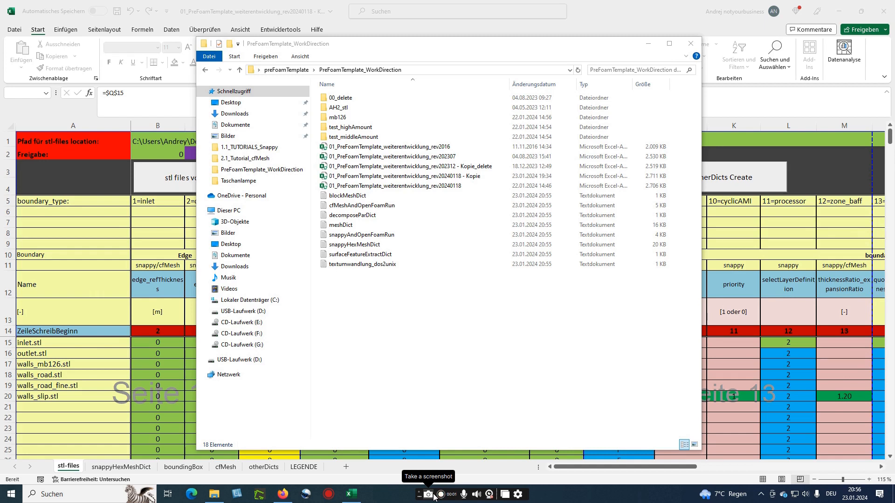
pyautogui.click(355, 317)
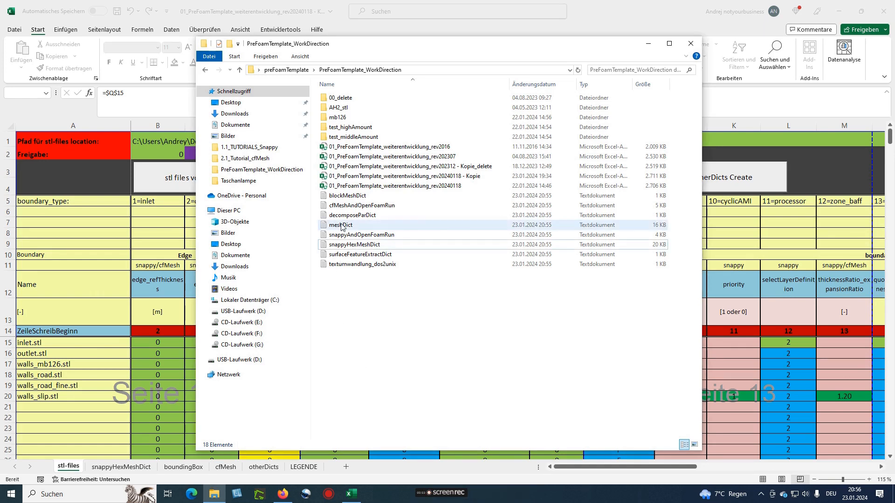
# Inspect blockMeshDict's eight vertex lines and hex block definition, then close it
pyautogui.doubleClick(347, 196)
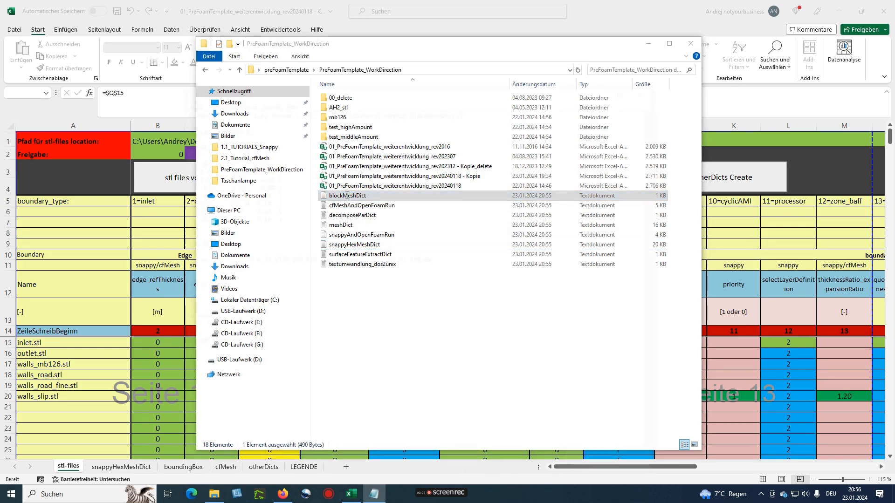
pyautogui.moveTo(186, 157); pyautogui.dragTo(281, 219)
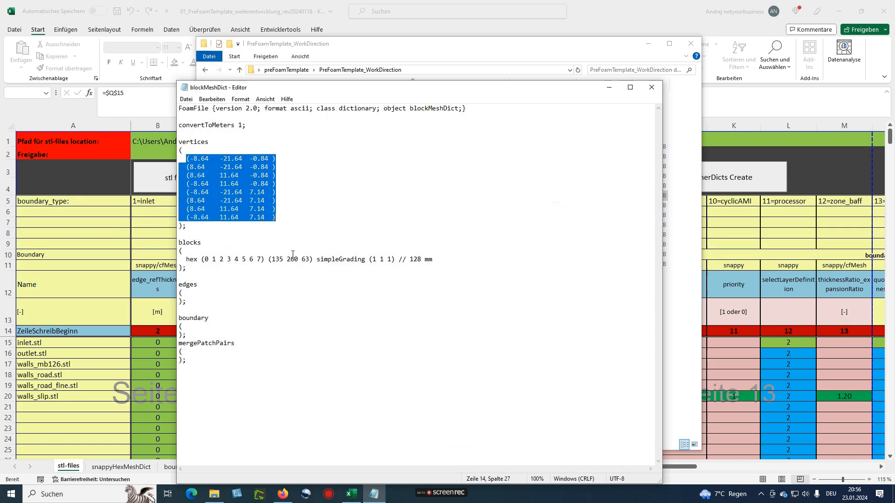
pyautogui.moveTo(436, 259); pyautogui.dragTo(186, 259)
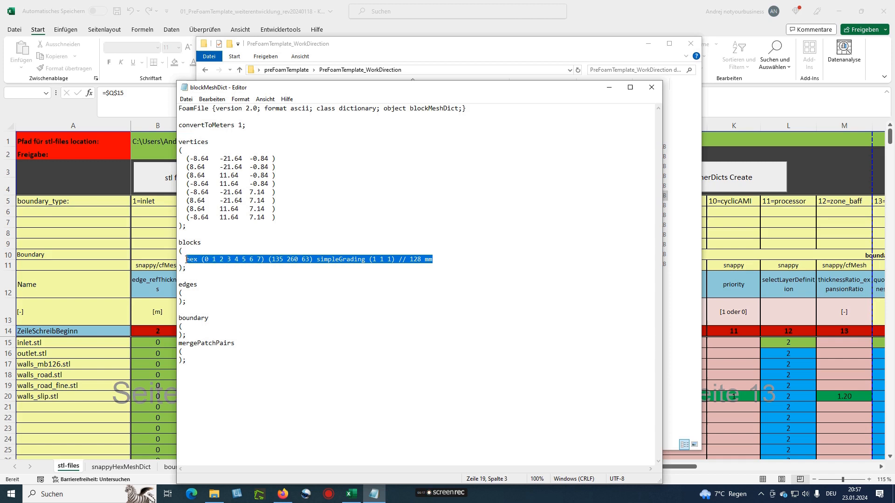
pyautogui.click(250, 249)
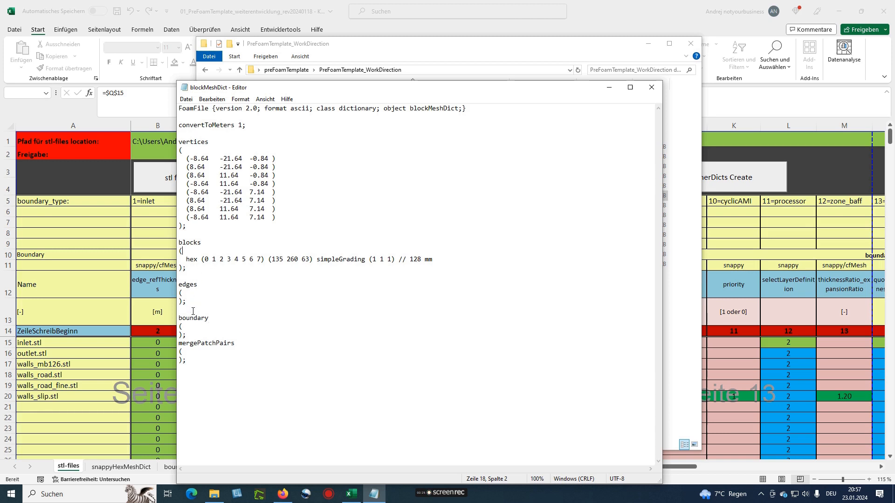
pyautogui.click(652, 87)
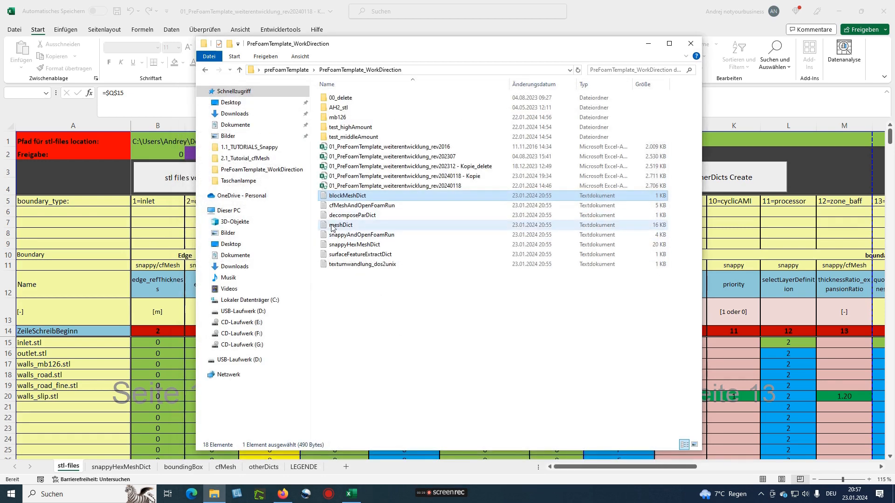
# Review decomposeParDict's numberOfSubdomains 4, method scotch and simpleCoeffs, then close it
pyautogui.doubleClick(347, 216)
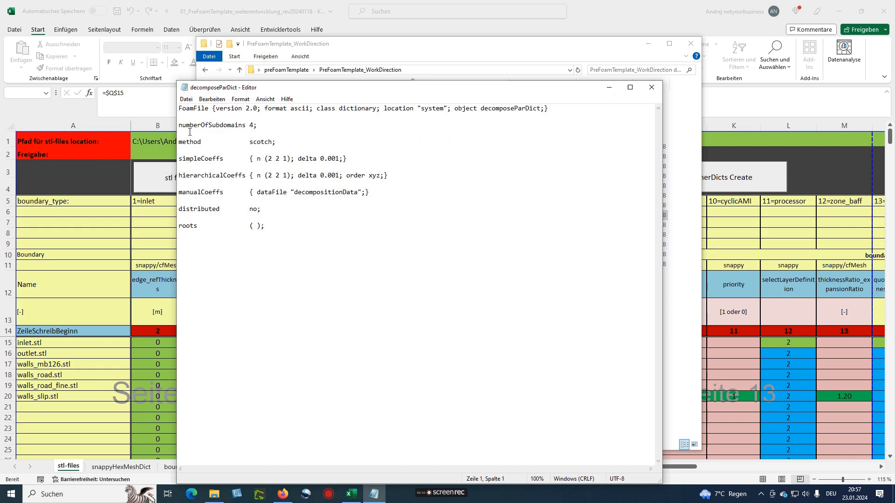
pyautogui.click(251, 125)
pyautogui.moveTo(178, 142); pyautogui.dragTo(276, 142)
pyautogui.click(282, 159)
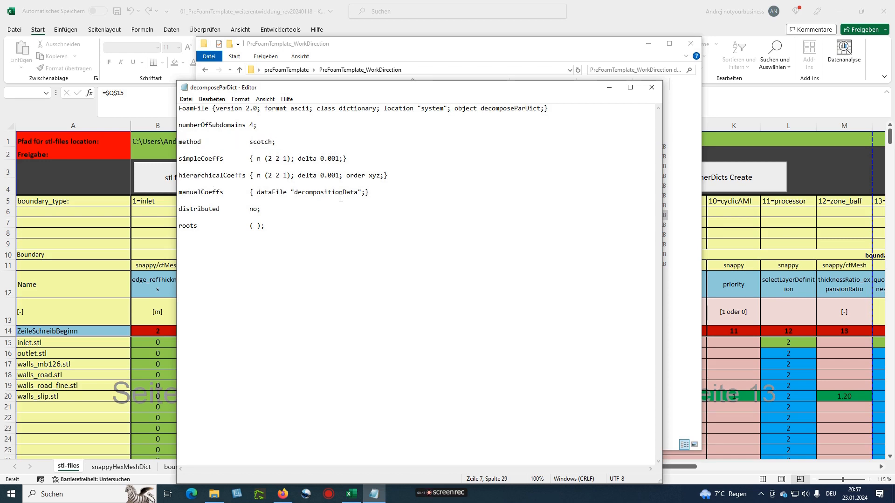
pyautogui.click(651, 87)
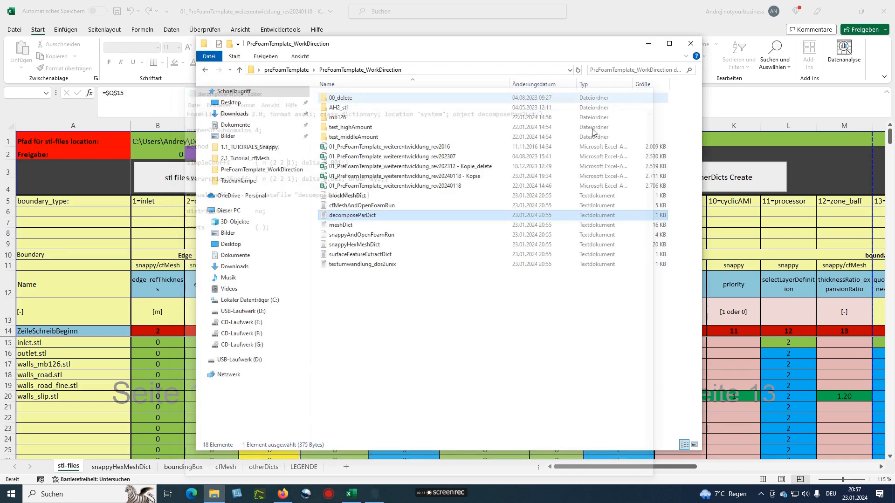
pyautogui.click(360, 295)
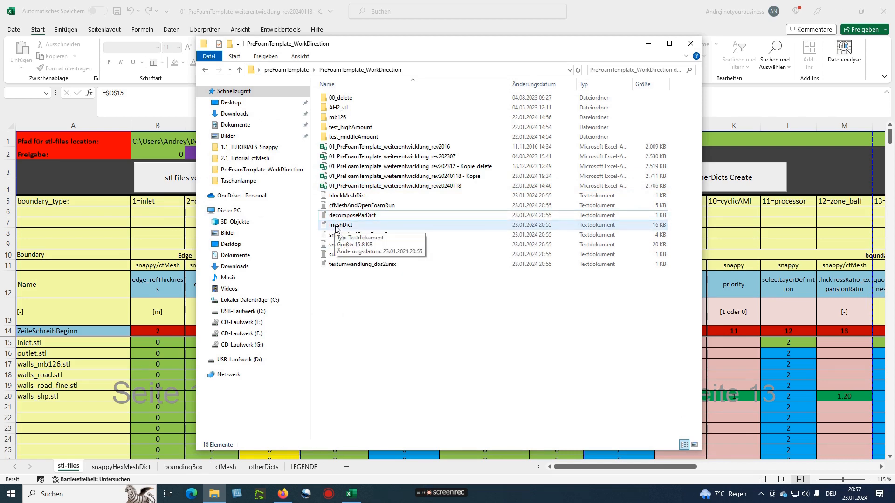
# Scroll through the generated snappyHexMeshDict and close it
pyautogui.doubleClick(345, 245)
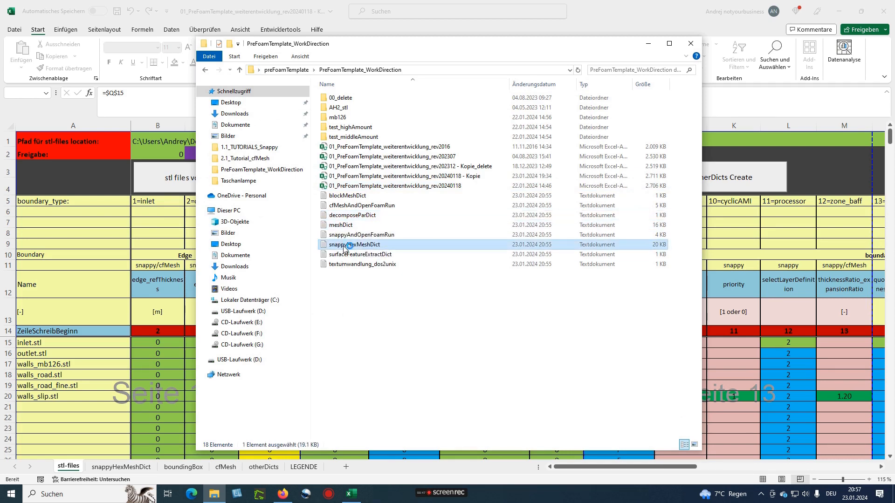
pyautogui.scroll(-10, 355, 246)
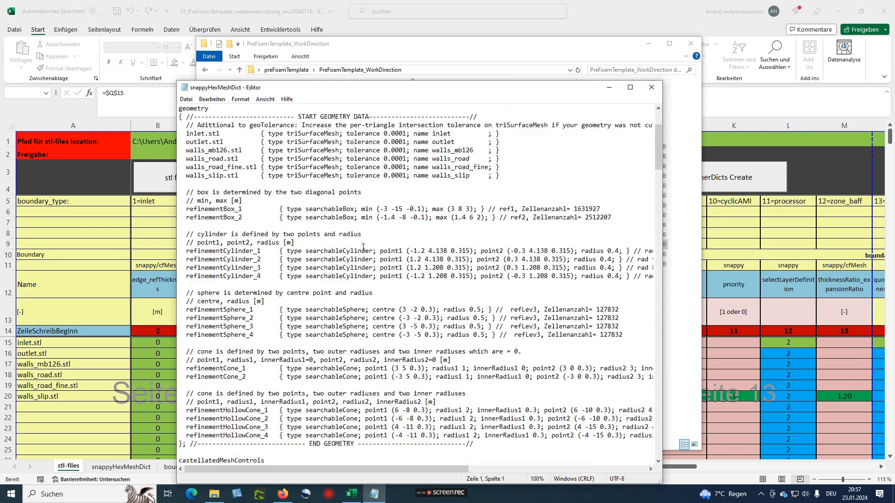
pyautogui.scroll(-20, 363, 247)
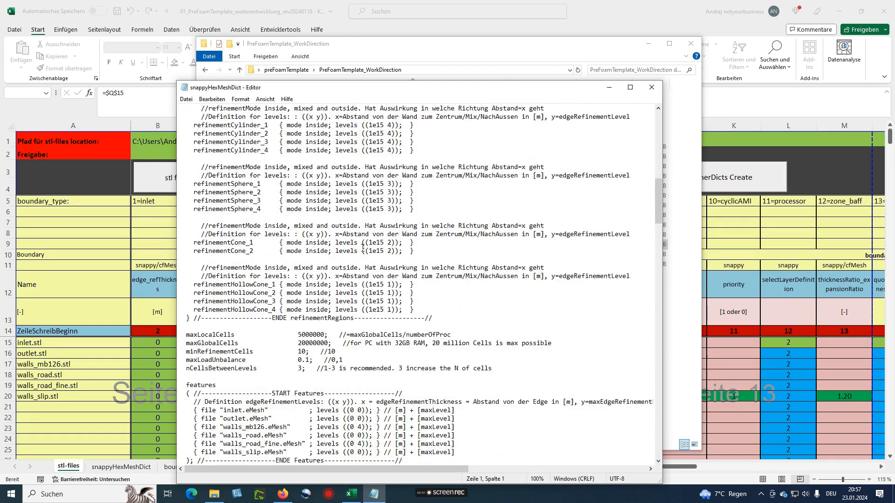
pyautogui.scroll(-11, 363, 247)
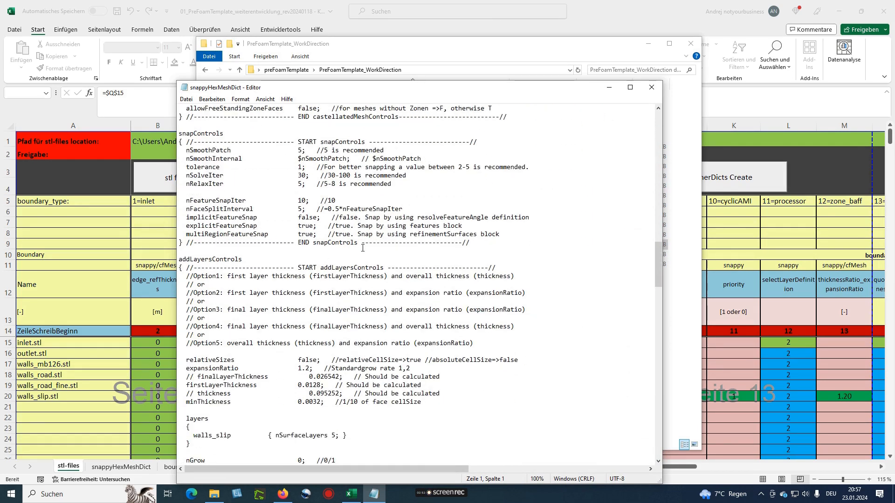
pyautogui.scroll(-6, 446, 196)
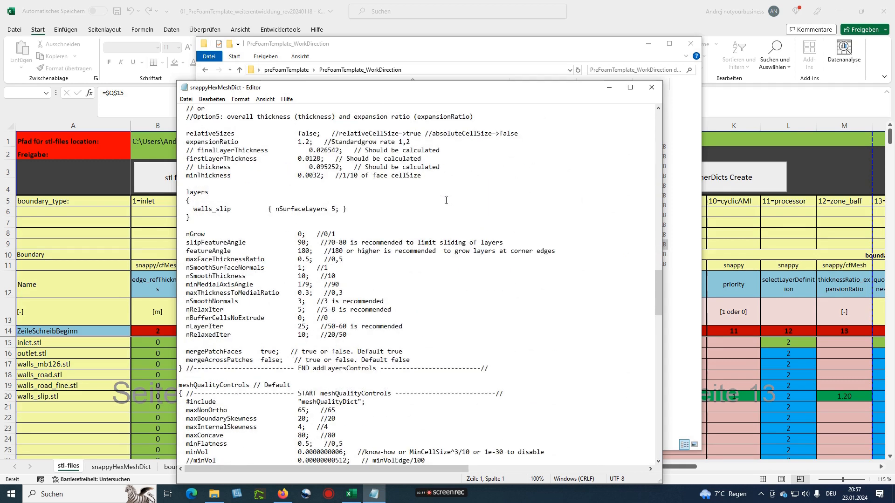
pyautogui.click(651, 92)
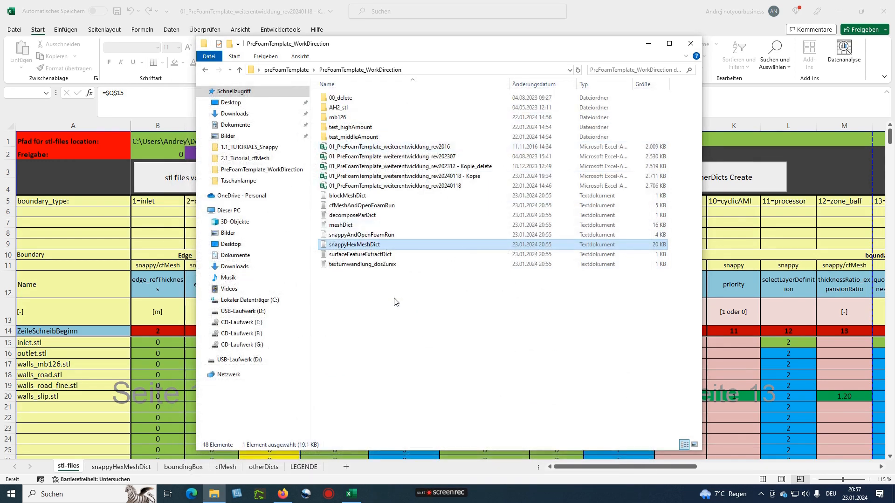
# Open meshDict and scroll through its contents
pyautogui.click(343, 226)
pyautogui.doubleClick(342, 226)
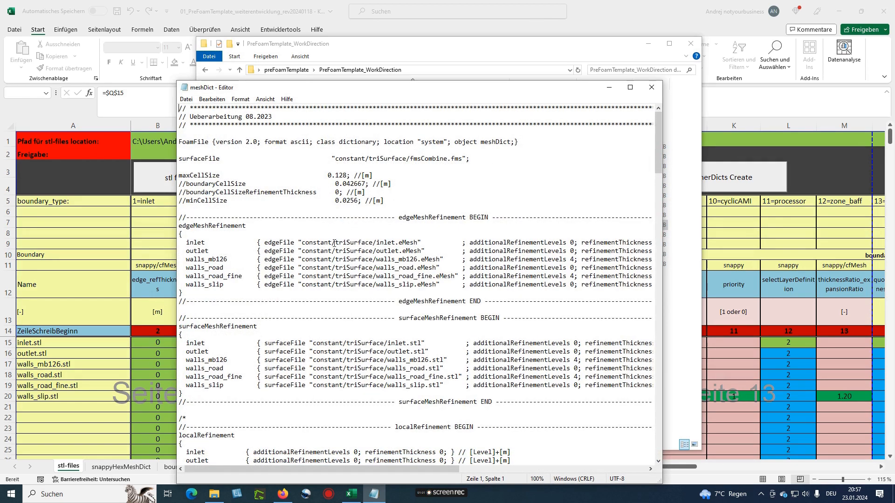
pyautogui.scroll(-3, 335, 237)
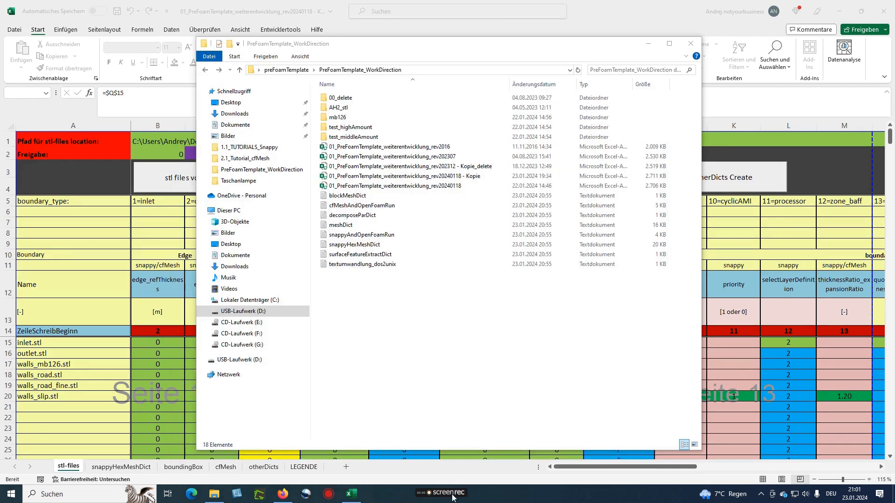
# Select the eight generated dict files, from blockMeshDict through textumwandlung_dos2unix
pyautogui.moveTo(438, 497)
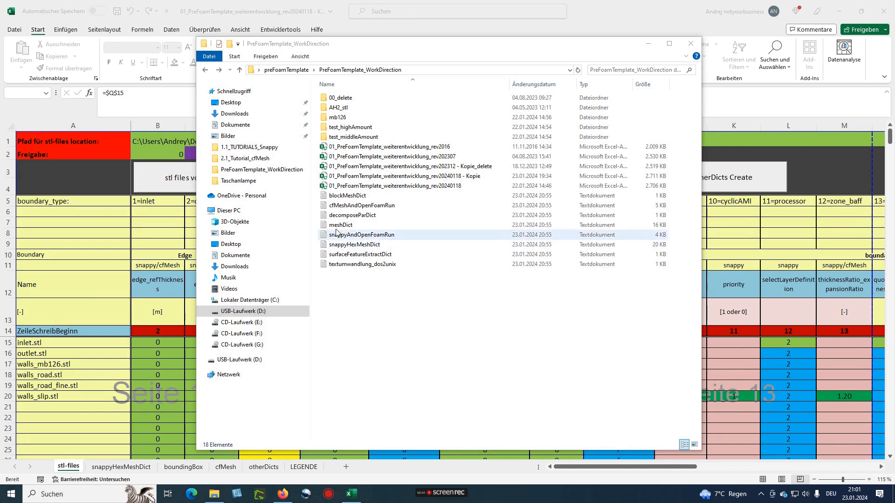
pyautogui.click(340, 196)
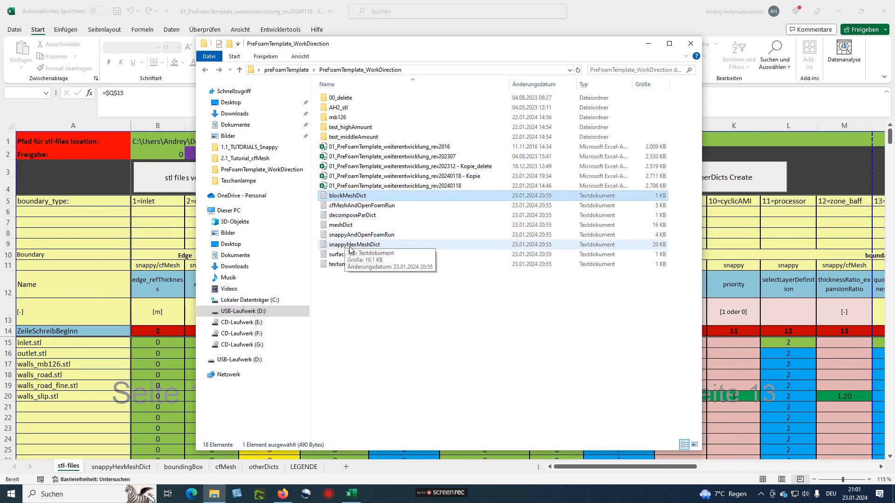
pyautogui.keyDown('shift'); pyautogui.click(356, 268); pyautogui.keyUp('shift')
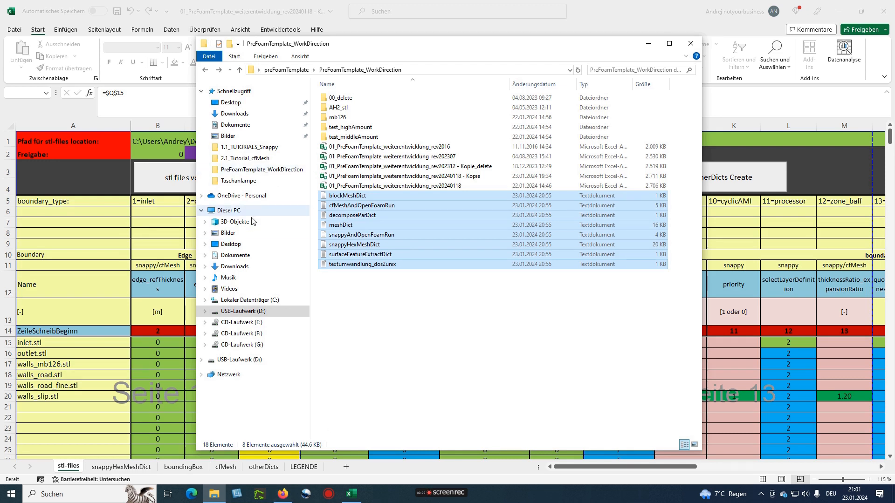
# Browse the USB drive (D:) to 01_CFD\CFD-Projects\mb126\preFoamTemplate
pyautogui.click(241, 360)
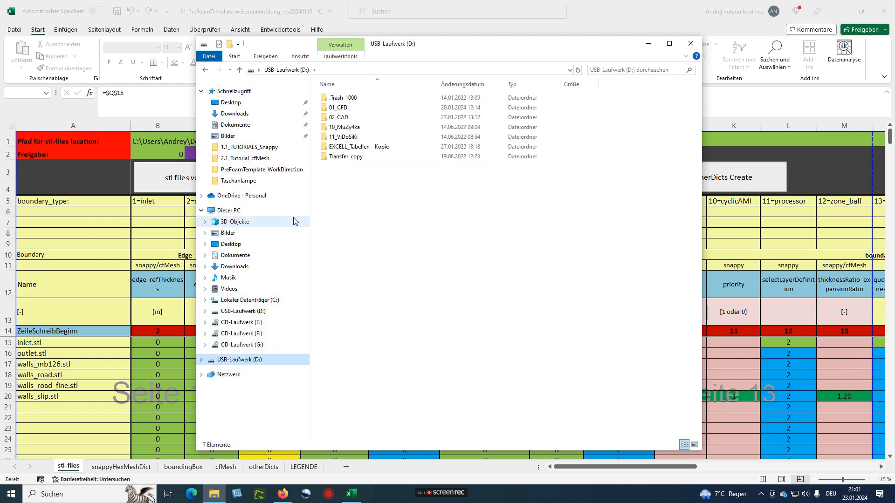
pyautogui.doubleClick(340, 109)
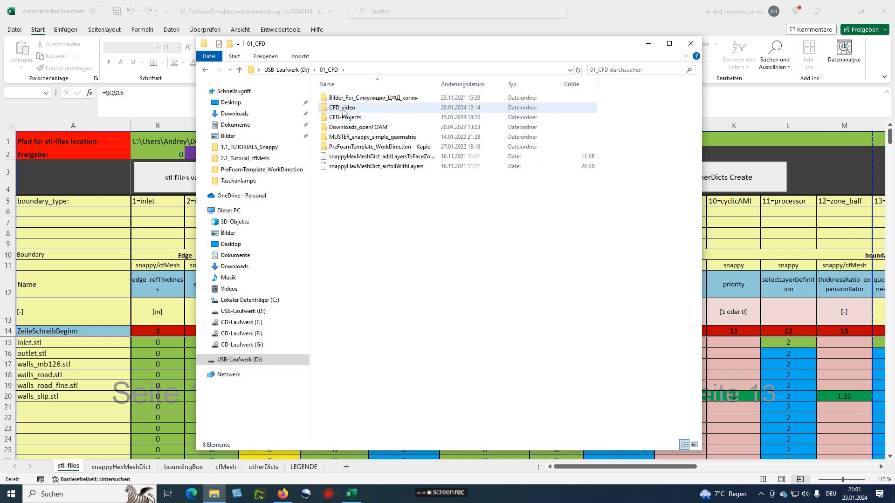
pyautogui.doubleClick(343, 111)
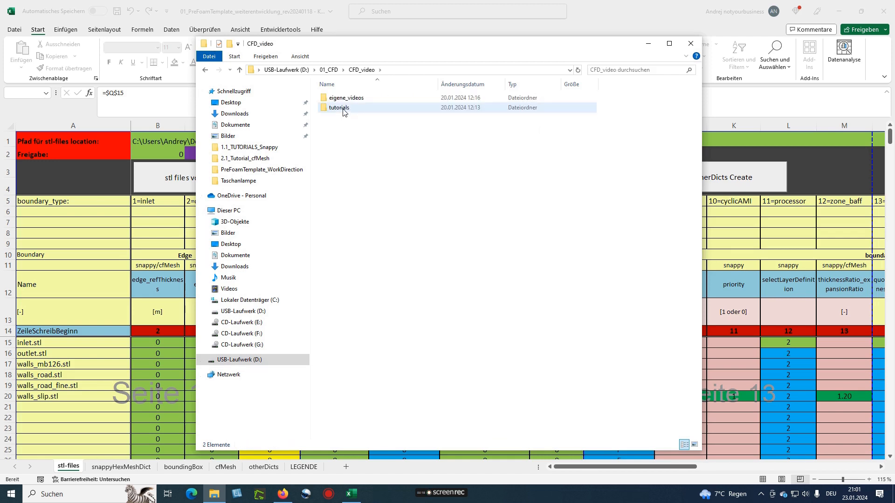
pyautogui.click(328, 69)
pyautogui.doubleClick(348, 118)
pyautogui.doubleClick(335, 98)
pyautogui.doubleClick(347, 108)
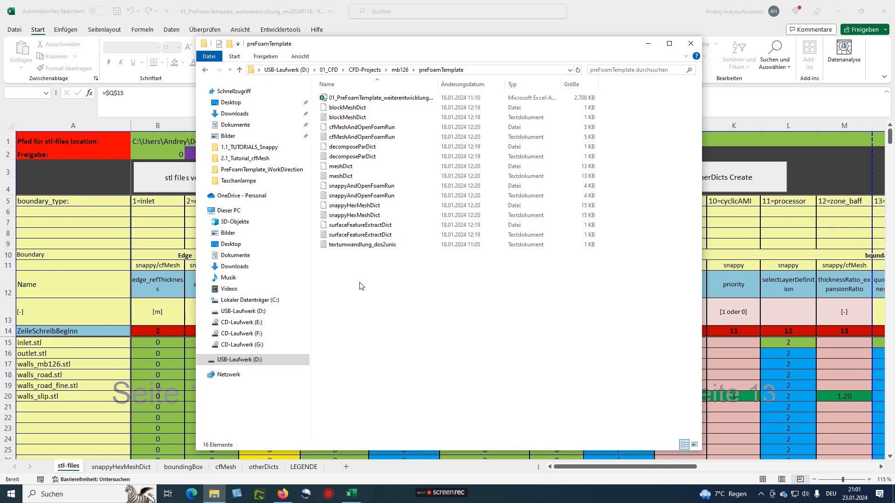
# Permanently delete the 15 old files in preFoamTemplate, keeping only the Excel template
pyautogui.hotkey('ctrl', 'a')
pyautogui.keyDown('ctrl'); pyautogui.click(350, 97); pyautogui.keyUp('ctrl')
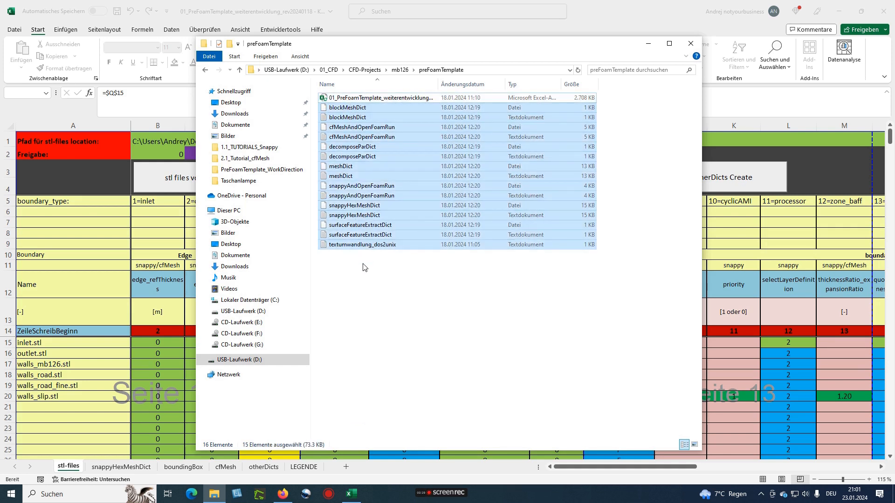
pyautogui.press('Delete')
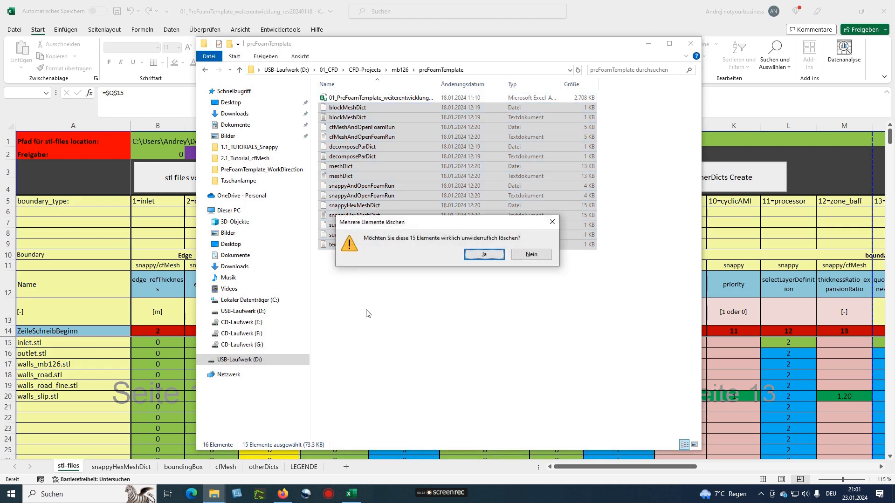
pyautogui.press('Return')
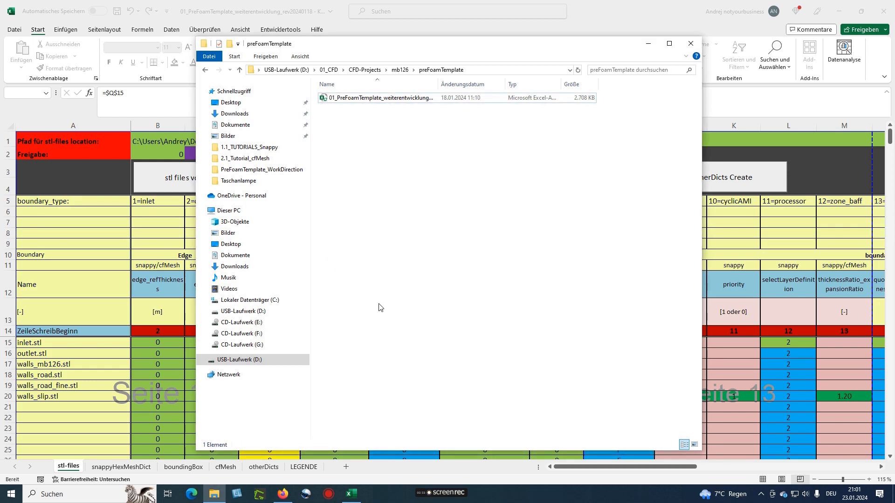
# Paste the eight new dict files into the preFoamTemplate folder
pyautogui.hotkey('ctrl', 'v')
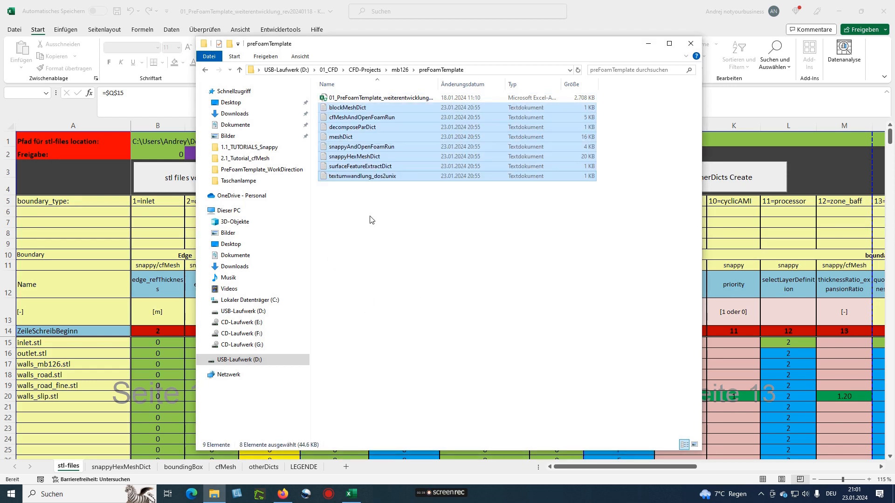
pyautogui.click(372, 220)
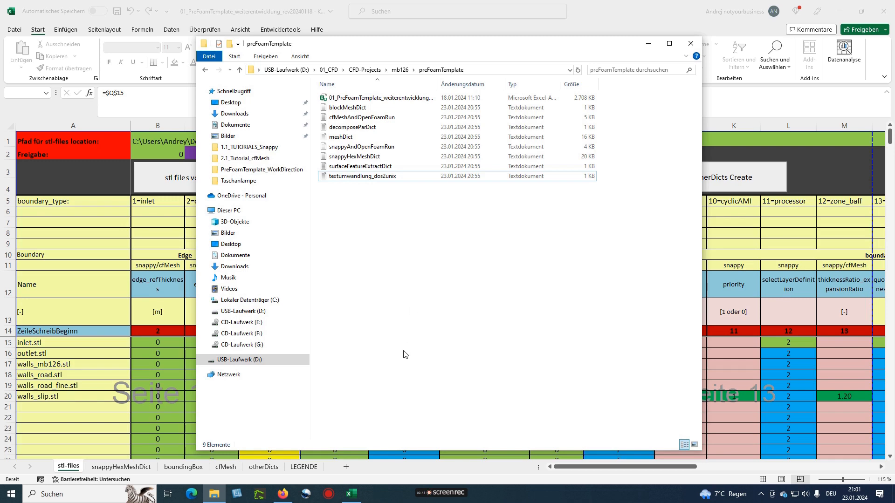
pyautogui.moveTo(440, 497)
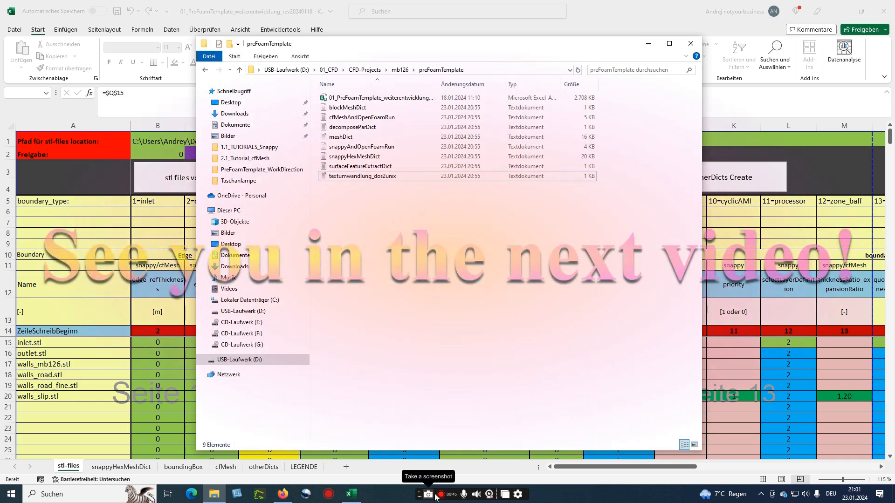